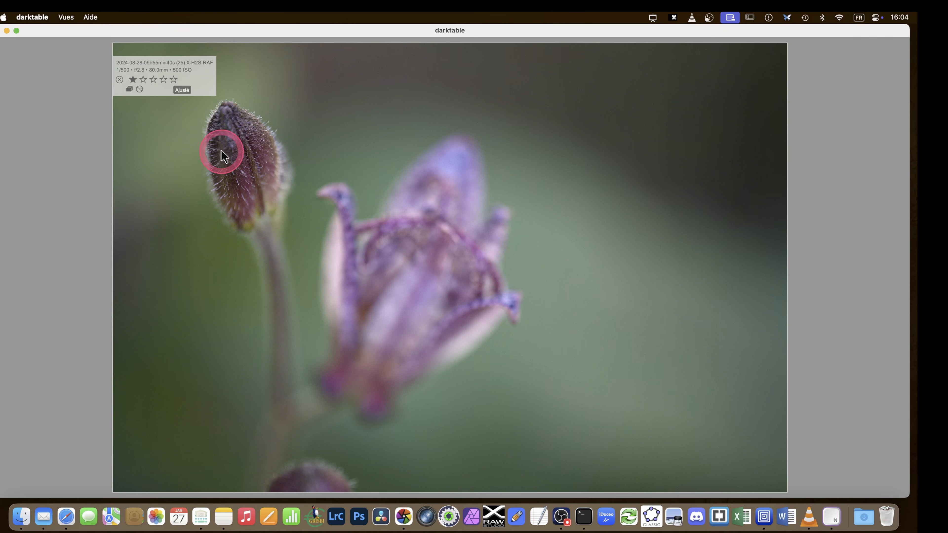
Step: Step through the flower frames from (25) to (41) in full preview to compare their focus, ending back at the thumbnails
key("Right")
key("Right")
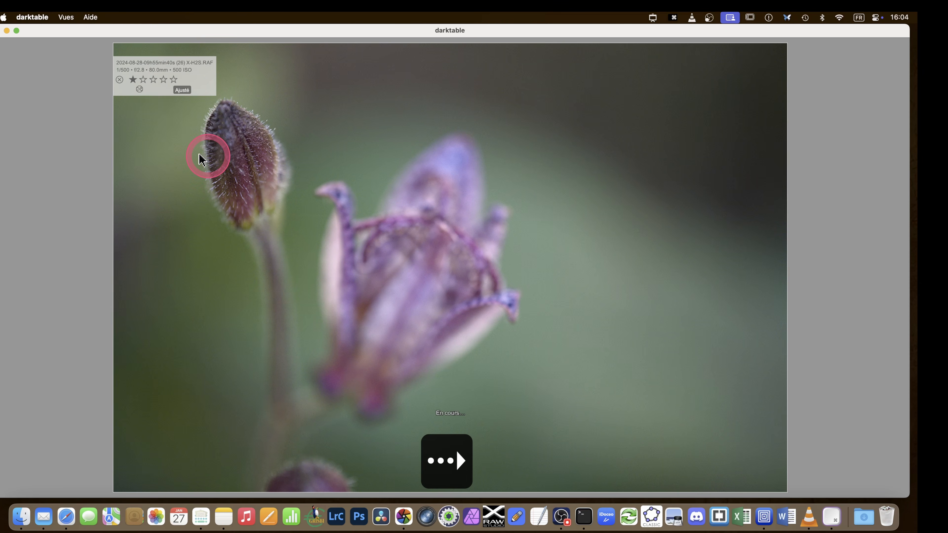
key("Right")
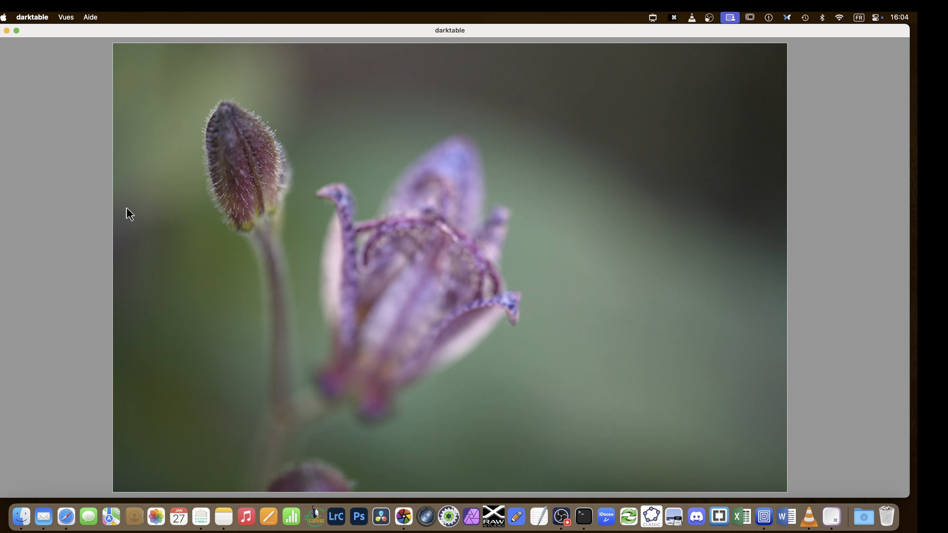
key("Right")
key("Right")
key("Right")
key("Right")
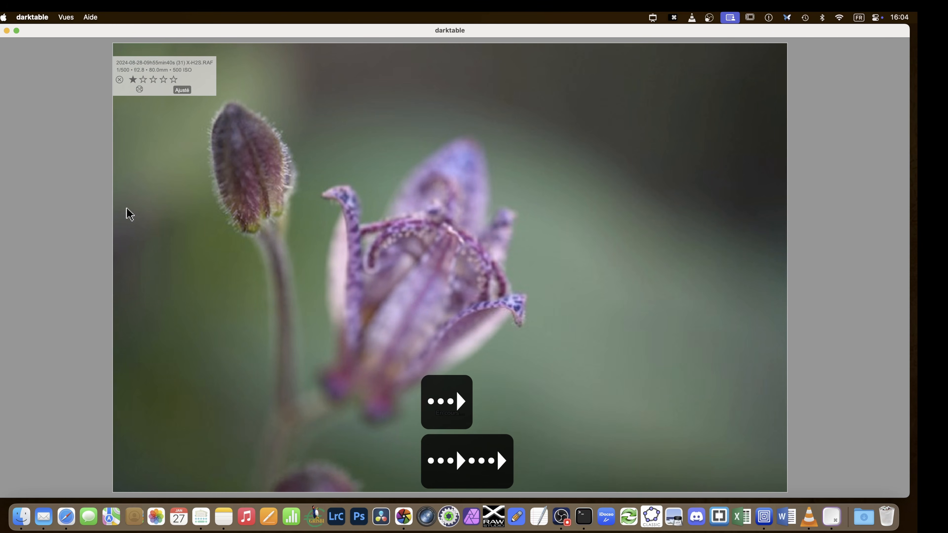
key("Right")
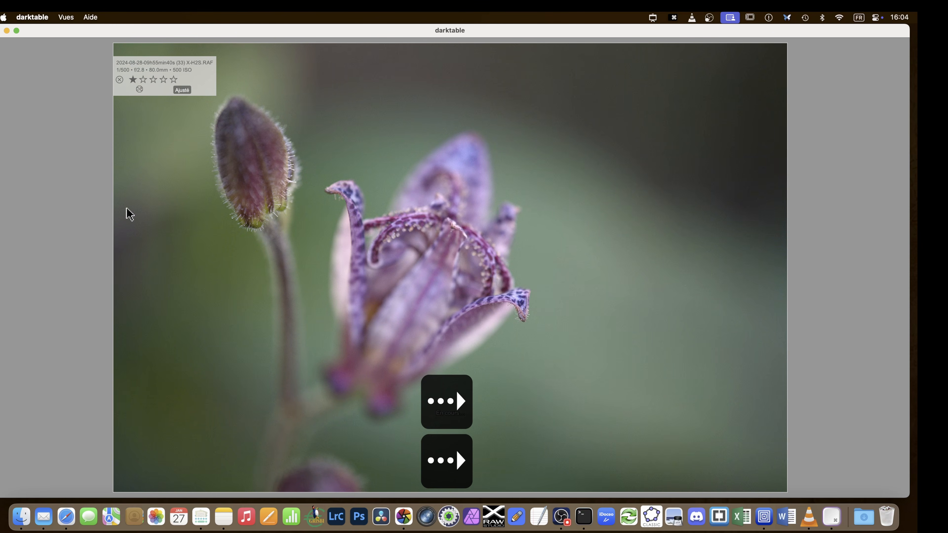
key("Right")
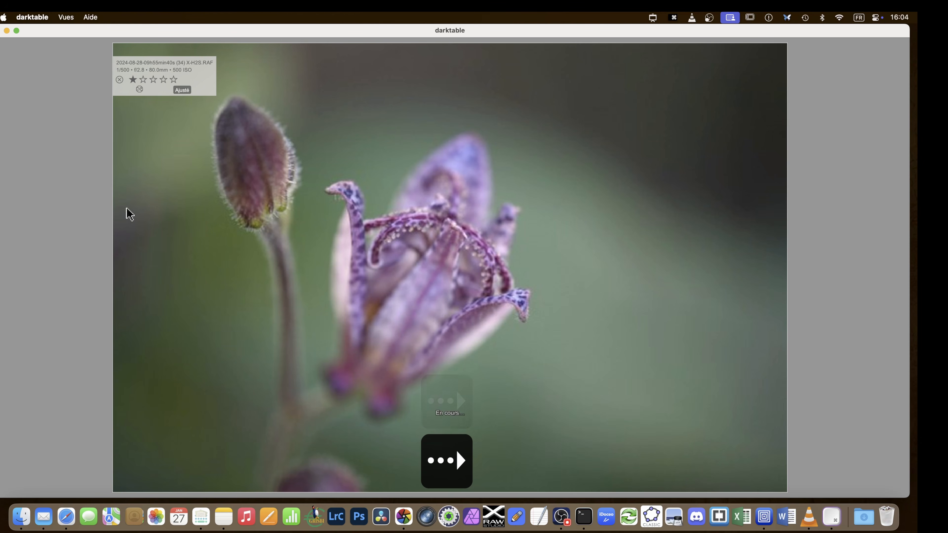
key("Right")
key("Right")
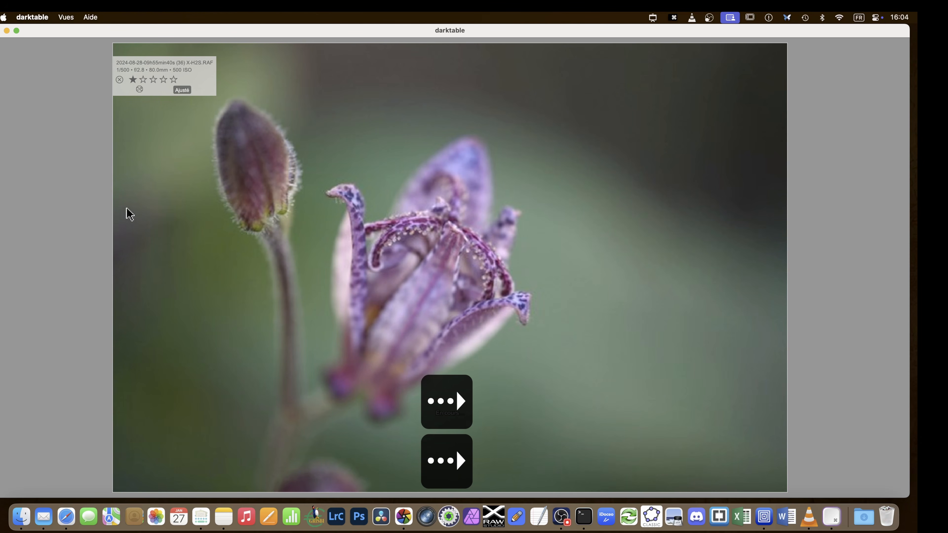
key("Right")
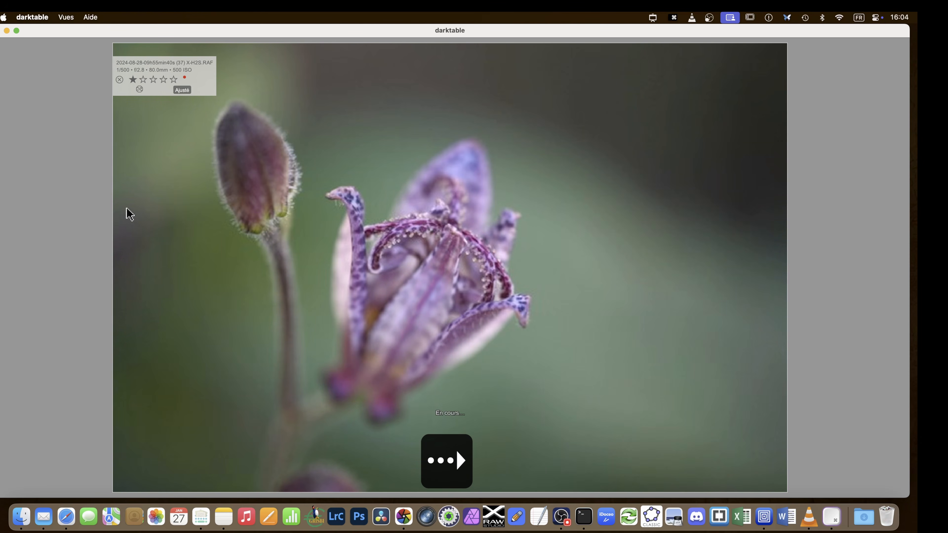
key("Right")
key("Right")
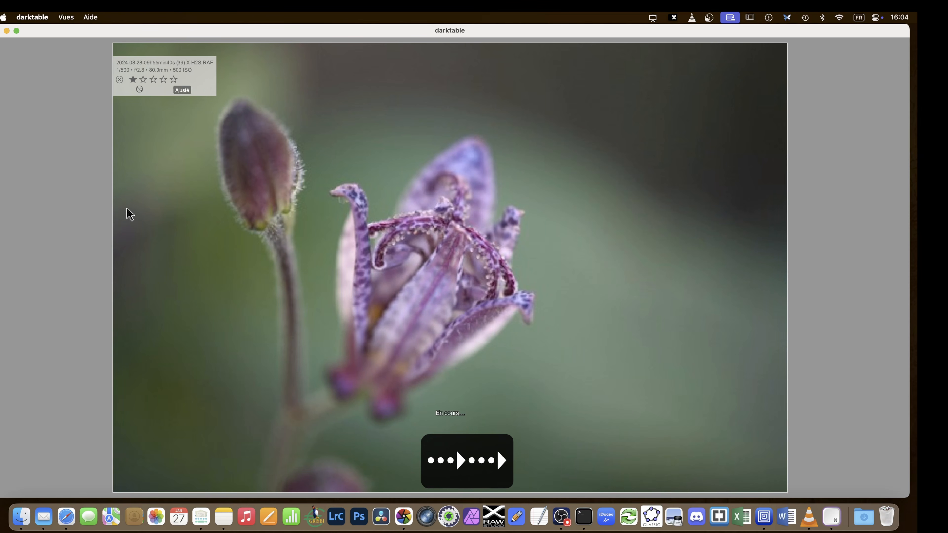
key("Right")
key("Right")
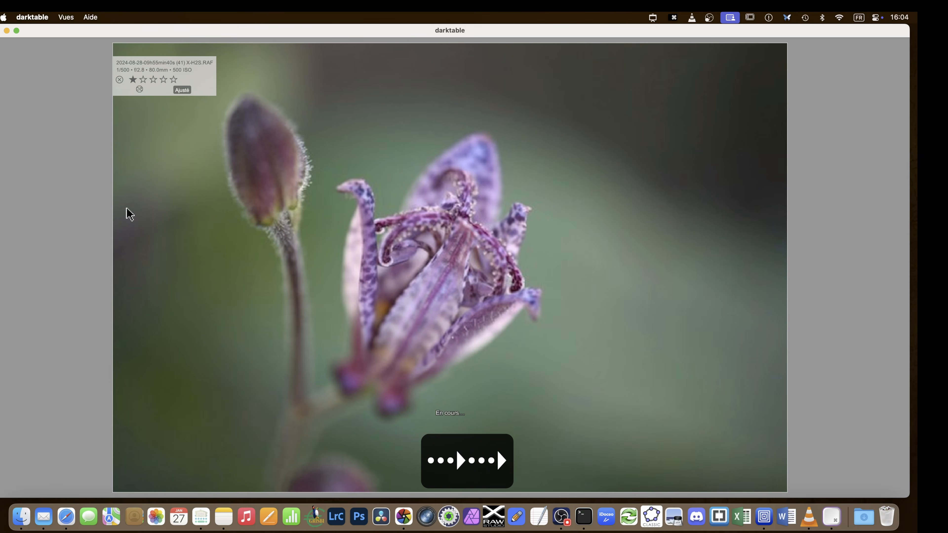
key("f")
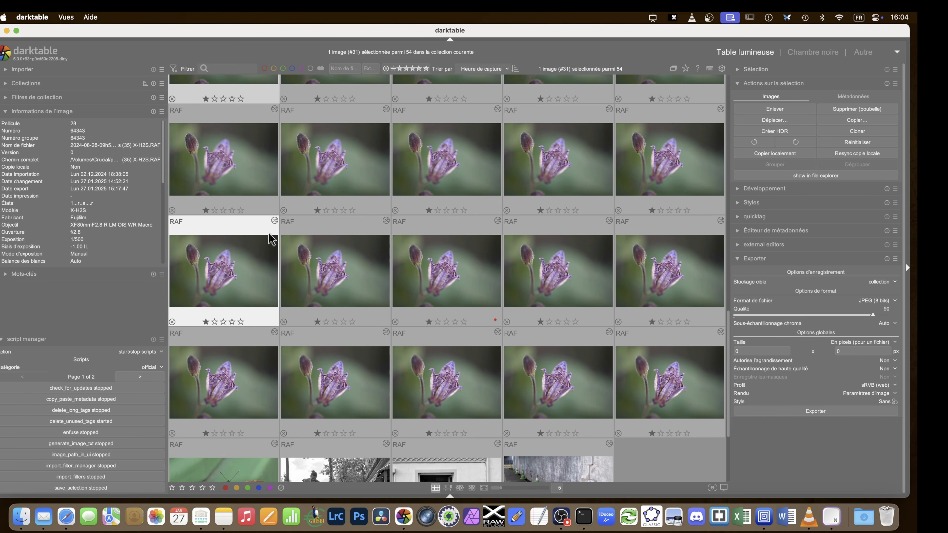
Step: Open flower frame (31) in the darkroom and list its active modules with Filmique RVB collapsed
scroll(271, 239, "up", 3)
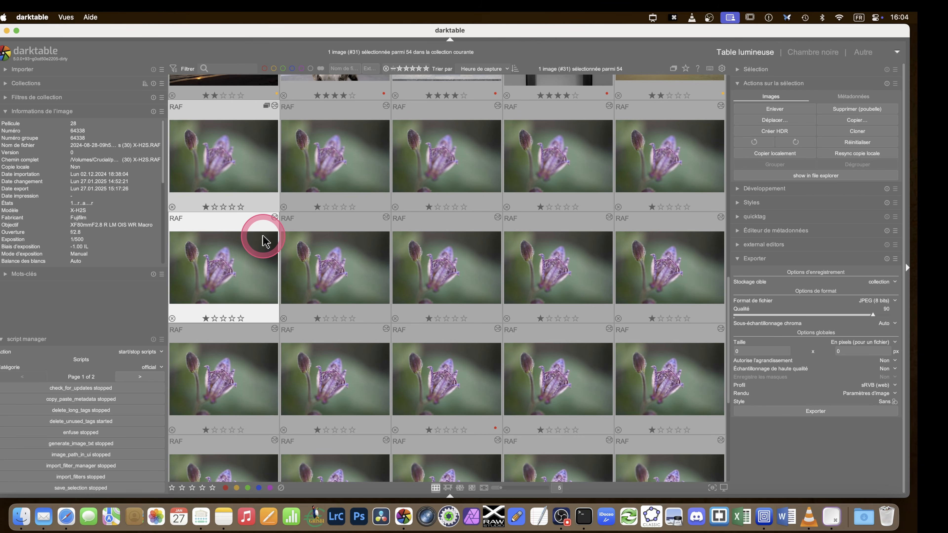
scroll(235, 180, "down", 1)
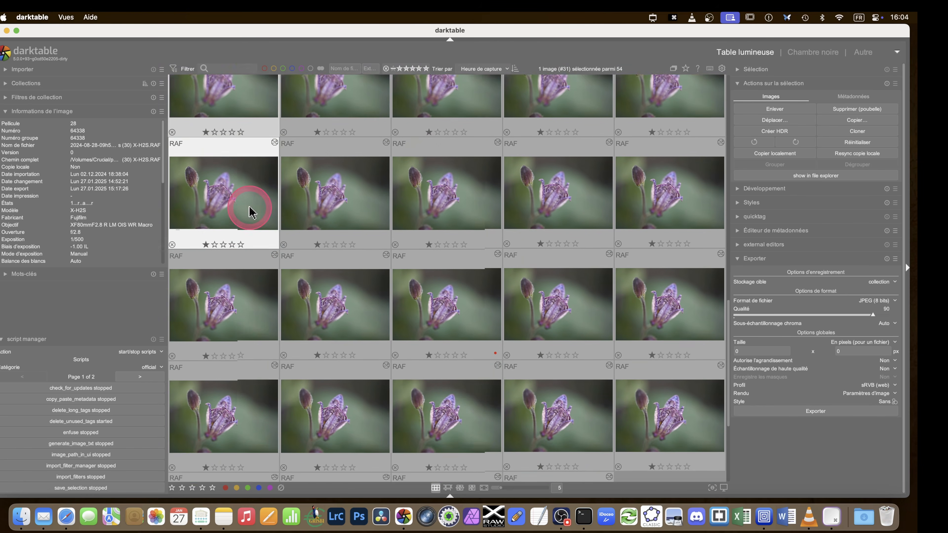
scroll(248, 213, "up", 1)
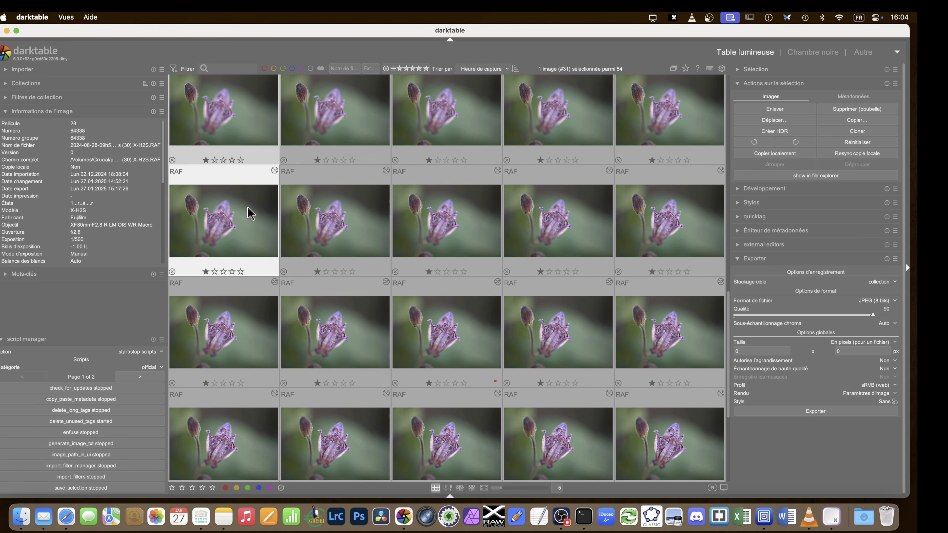
left_click(319, 217)
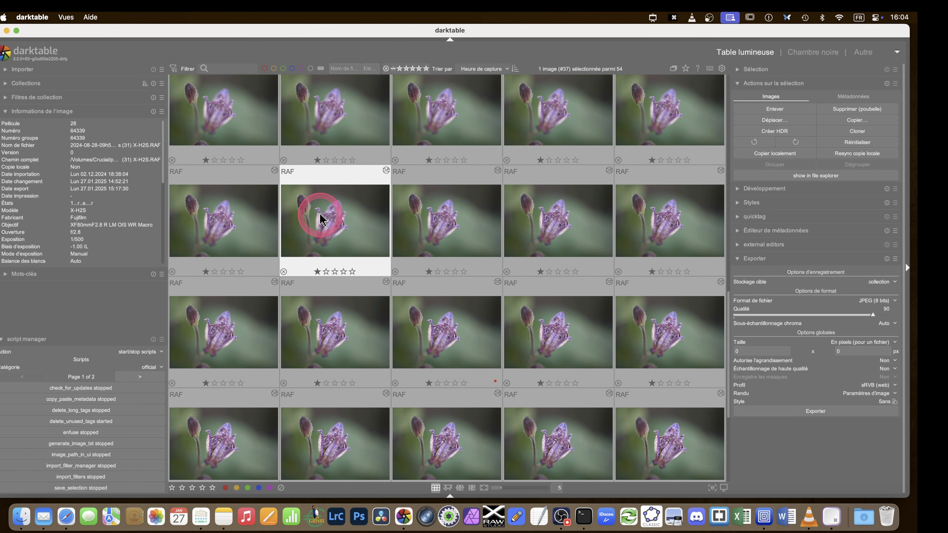
key("d")
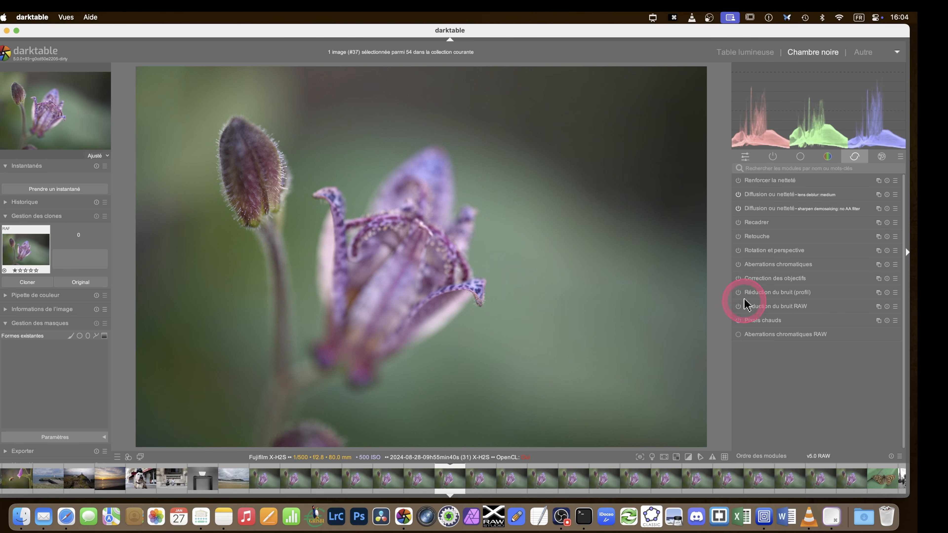
left_click(770, 158)
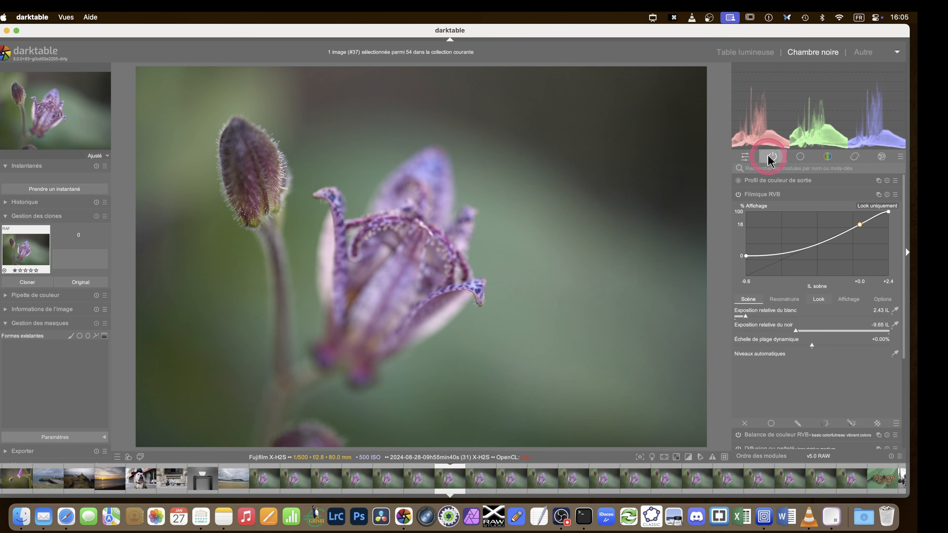
left_click(770, 195)
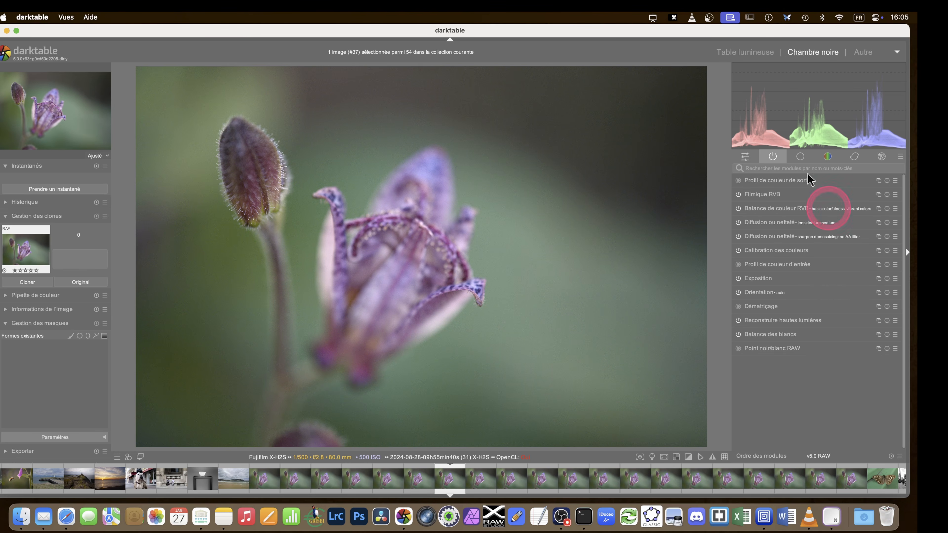
Step: Return to the lighttable and select all the flower frames from (25) through (44)
left_click(758, 58)
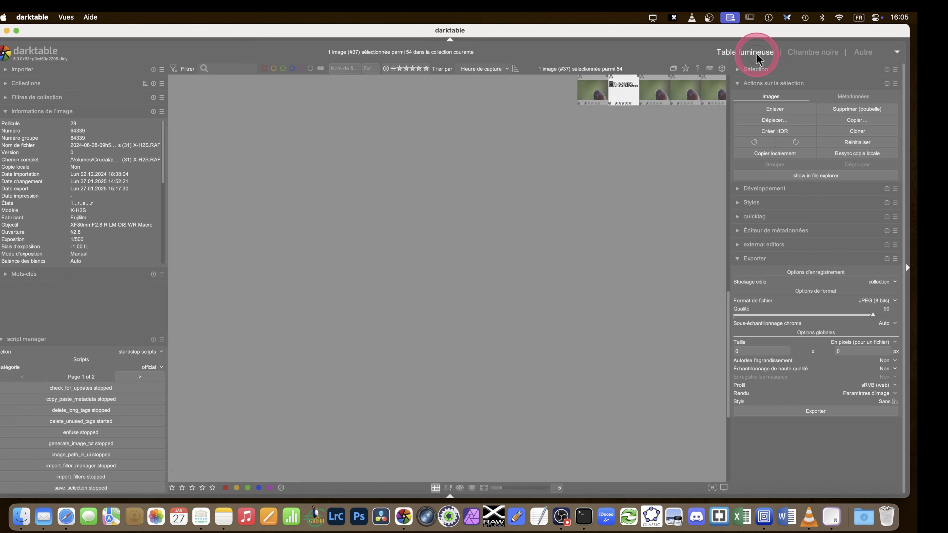
scroll(381, 331, "up", 1)
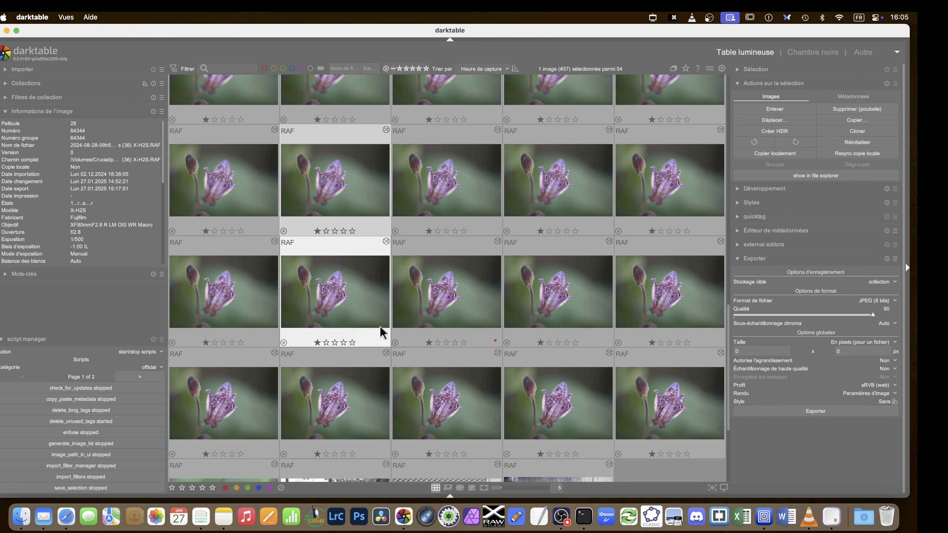
scroll(370, 327, "up", 3)
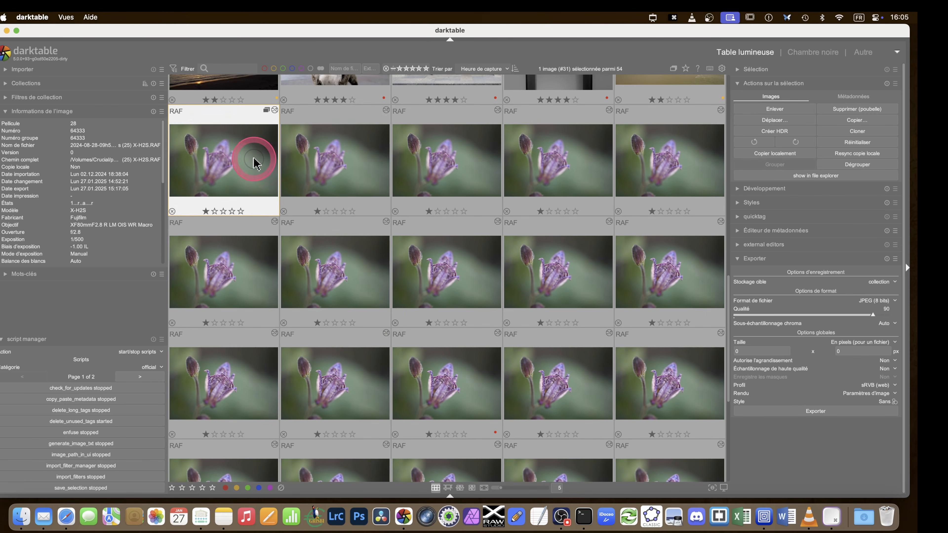
scroll(334, 212, "down", 5)
left_click(660, 330, "shift")
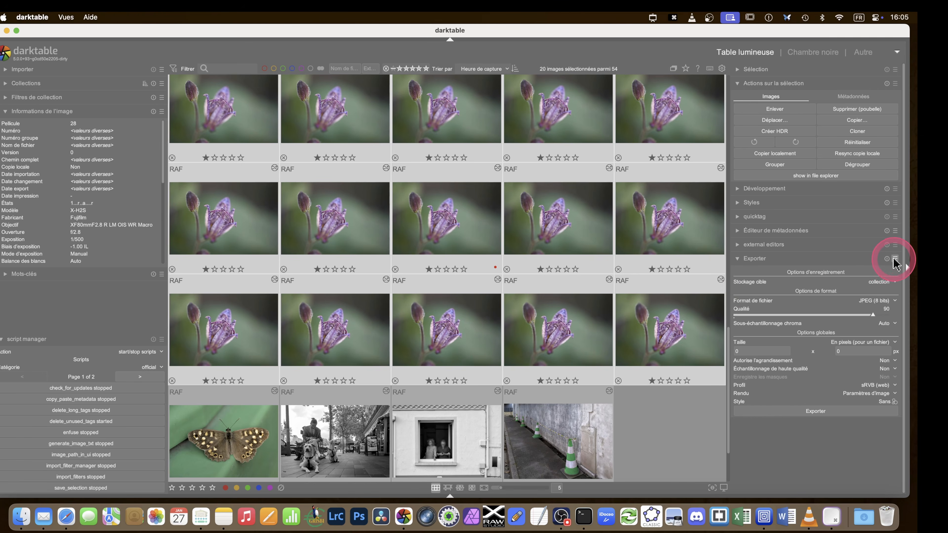
Step: Export the selected frames with the Stacking TIFF preset, changing its file format to JPEG (8 bits)
left_click(895, 258)
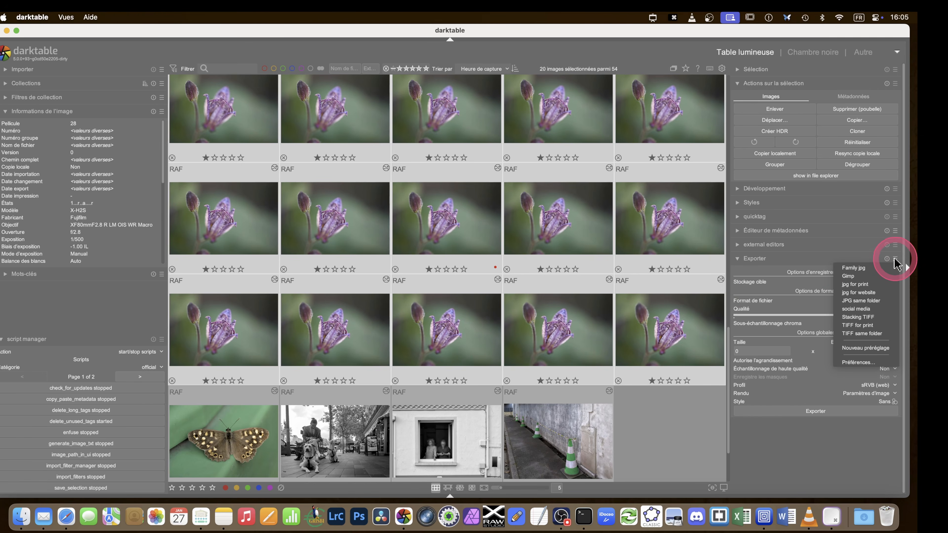
left_click(855, 316)
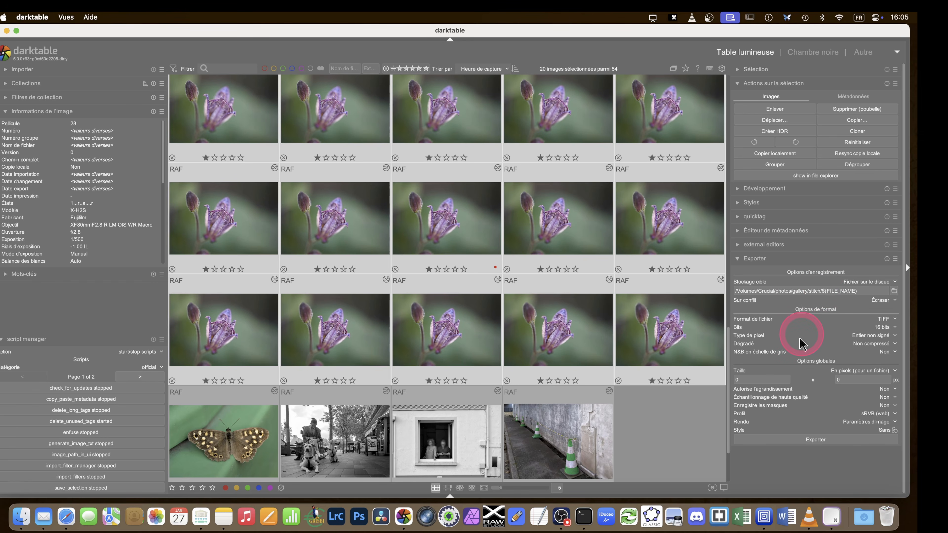
left_click(884, 320)
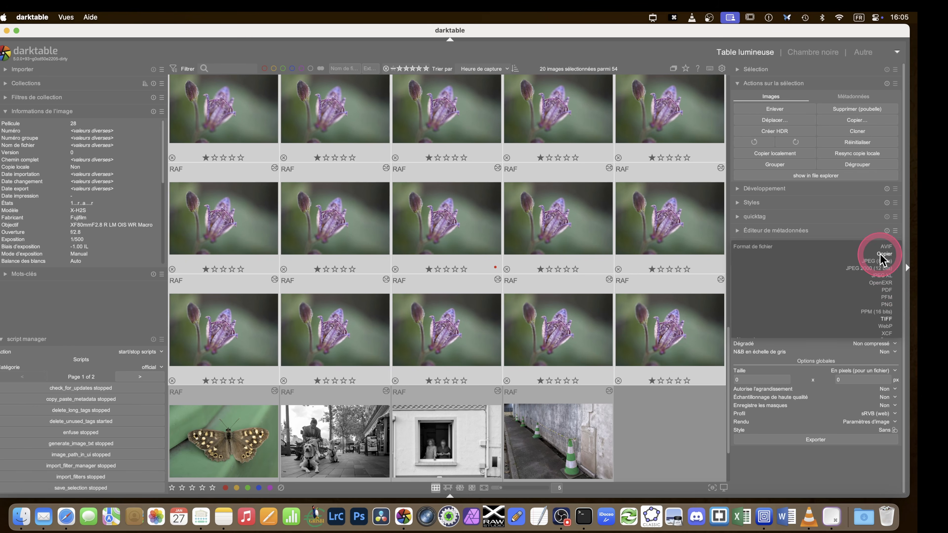
left_click(875, 261)
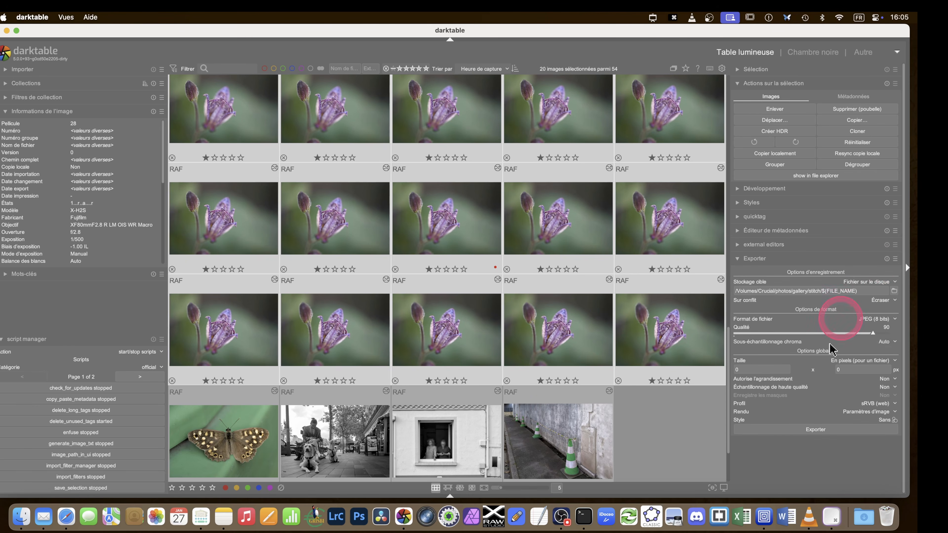
left_click(813, 429)
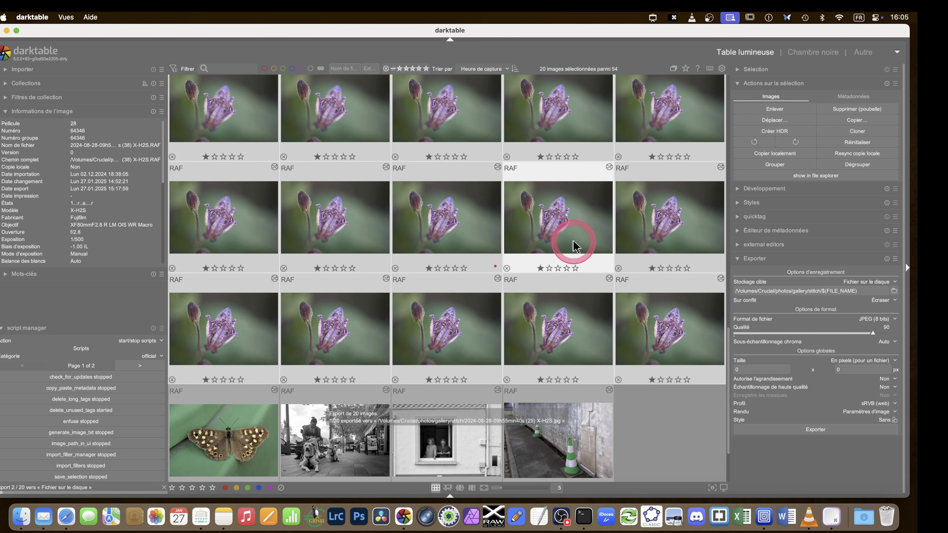
left_click(709, 17)
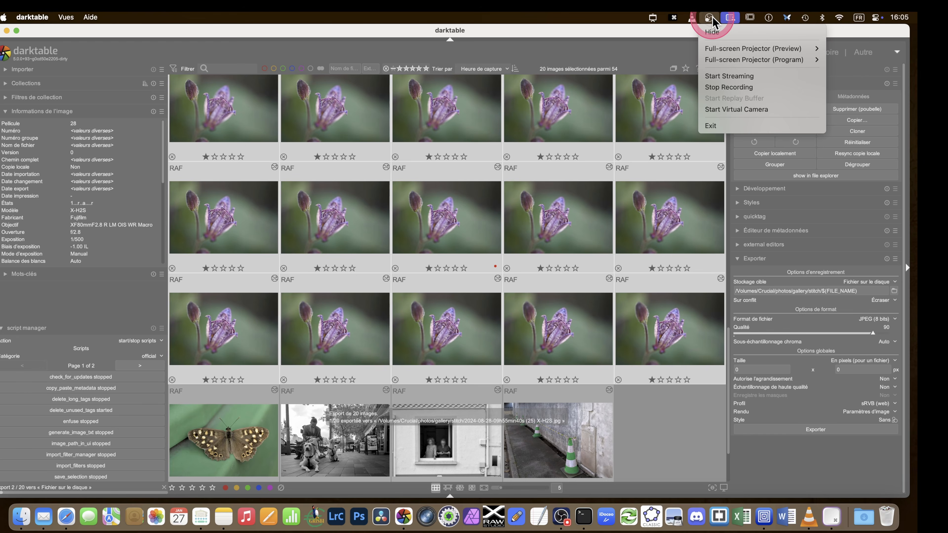
left_click(726, 88)
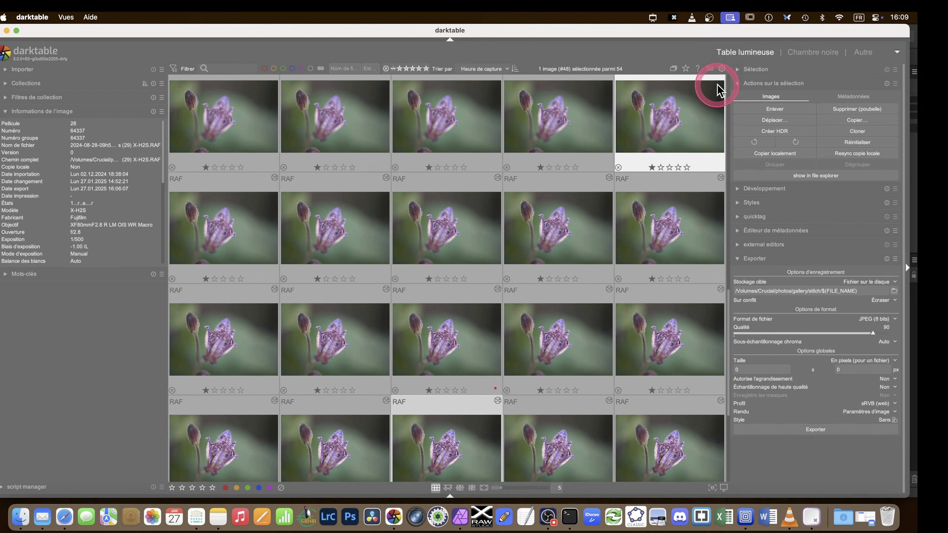
left_click(606, 179)
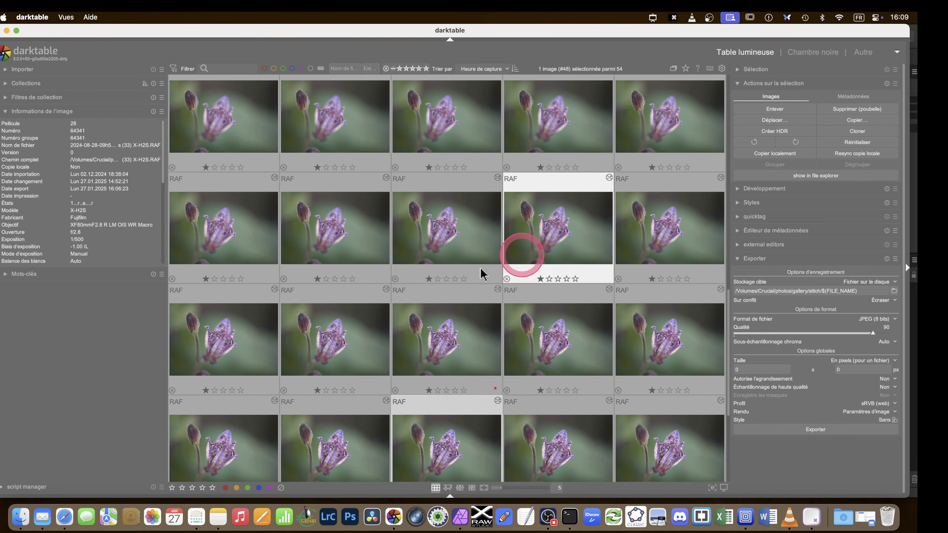
Step: Switch to Finder, open the stitch folder inside gallery, and widen its column to show the full names of the exported files
left_click(20, 517)
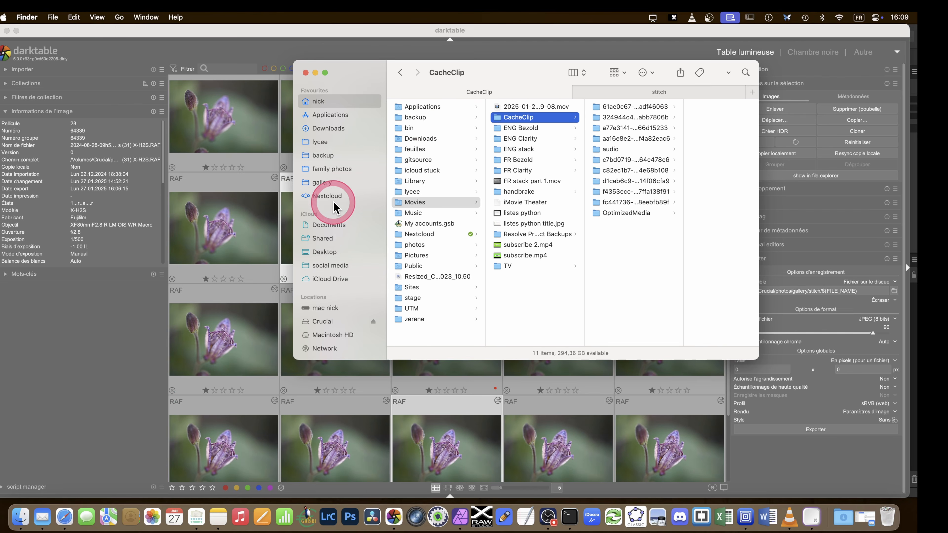
left_click(324, 169)
left_click(322, 182)
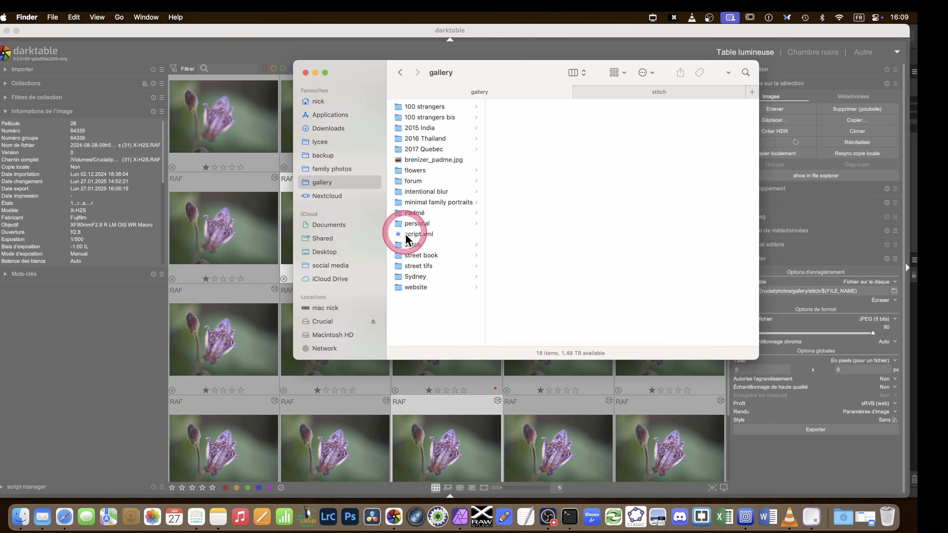
left_click(410, 244)
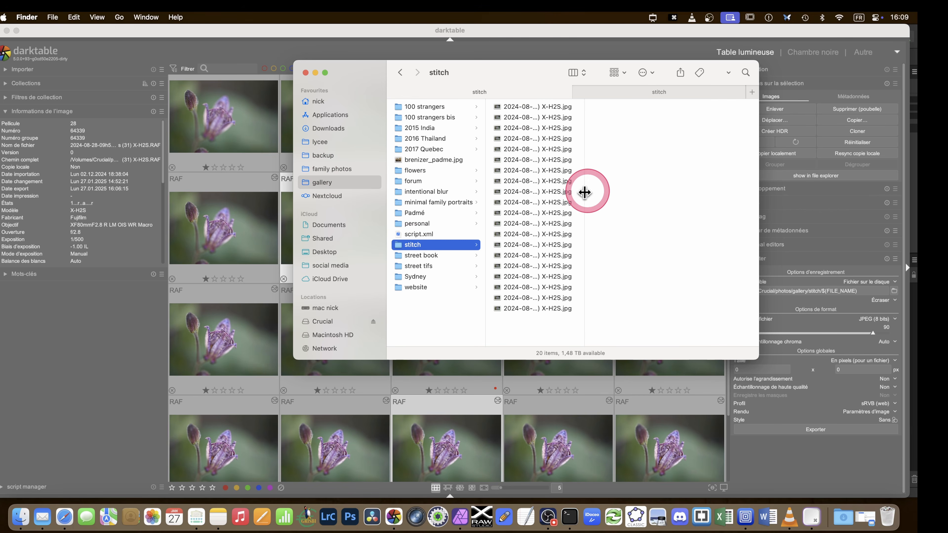
left_click_drag(584, 192, 665, 197)
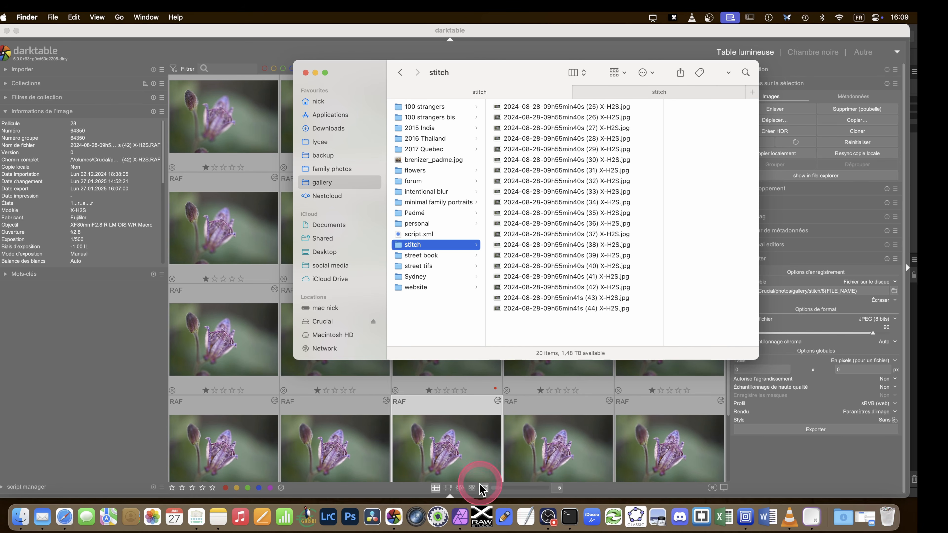
Step: Switch to Affinity Photo 2, focus-merge all JPEG frames (25) through (44) from the stitch folder, and close the Sources panel
left_click(460, 517)
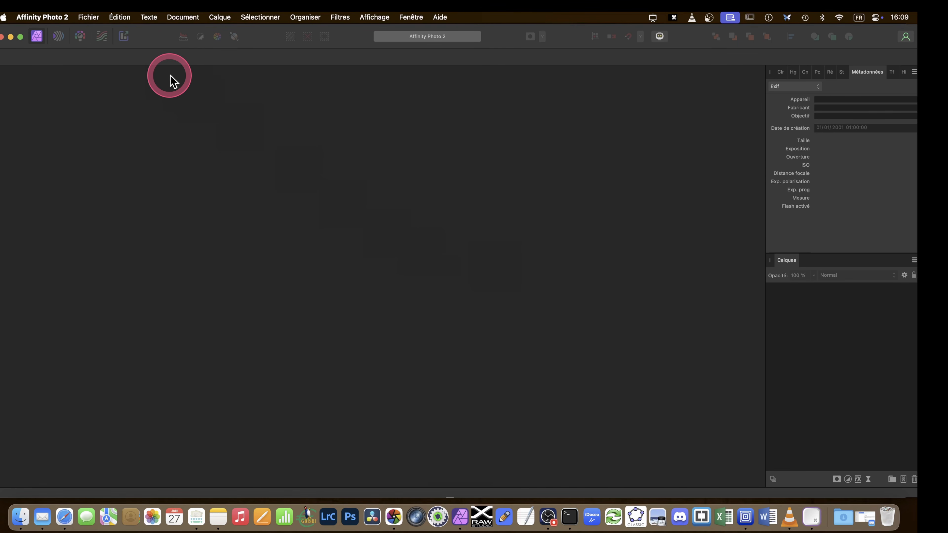
left_click(90, 18)
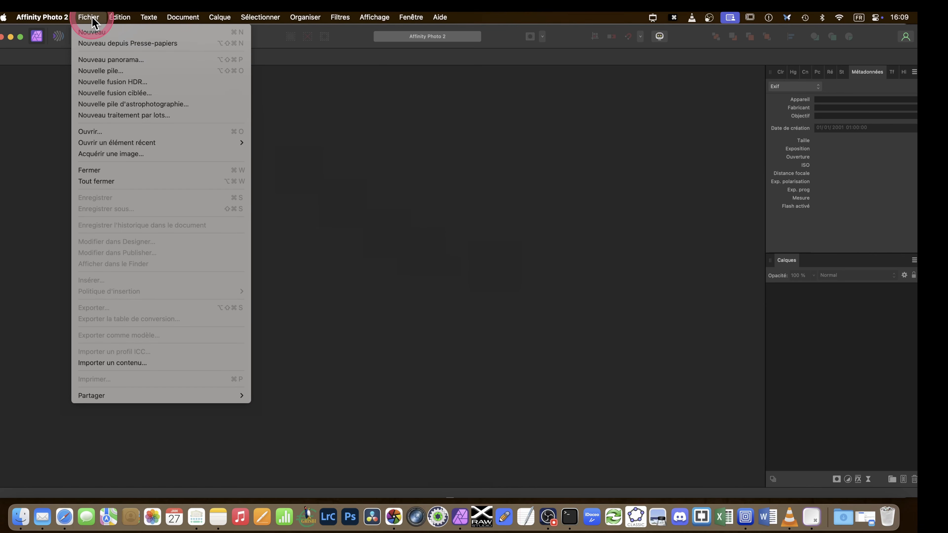
left_click(95, 94)
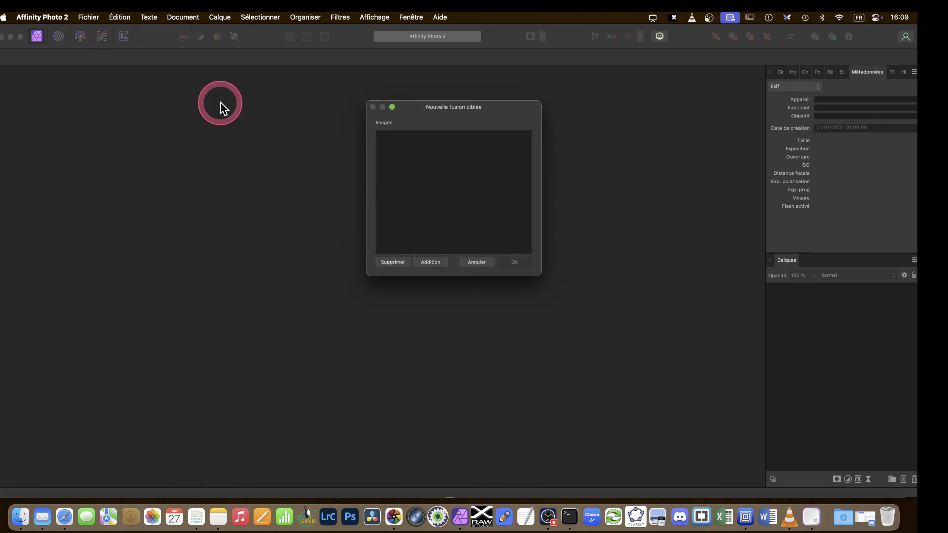
left_click(433, 263)
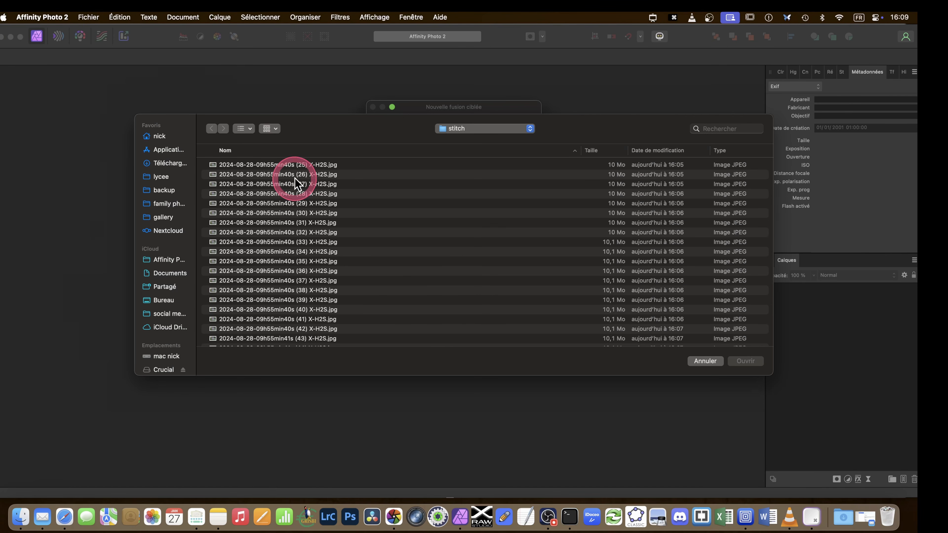
left_click_drag(296, 165, 313, 341)
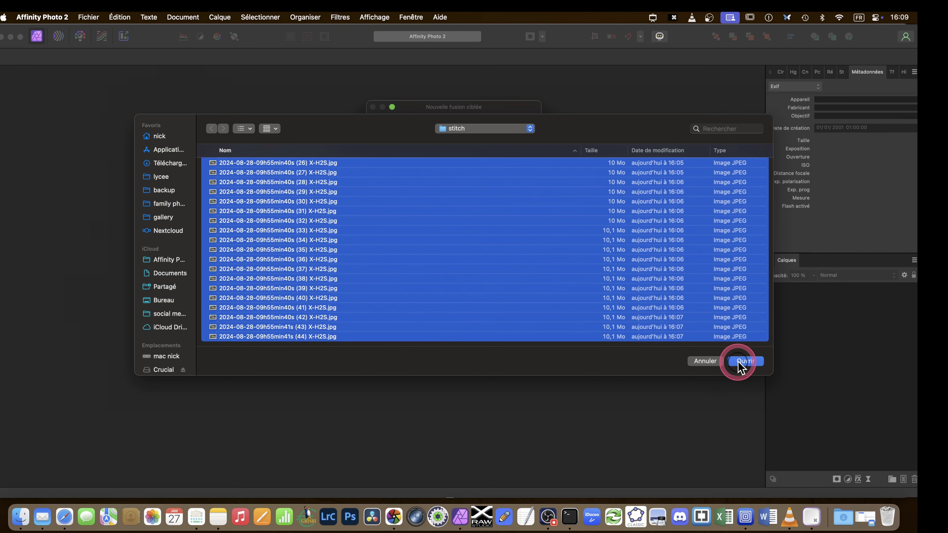
left_click(745, 361)
left_click(519, 263)
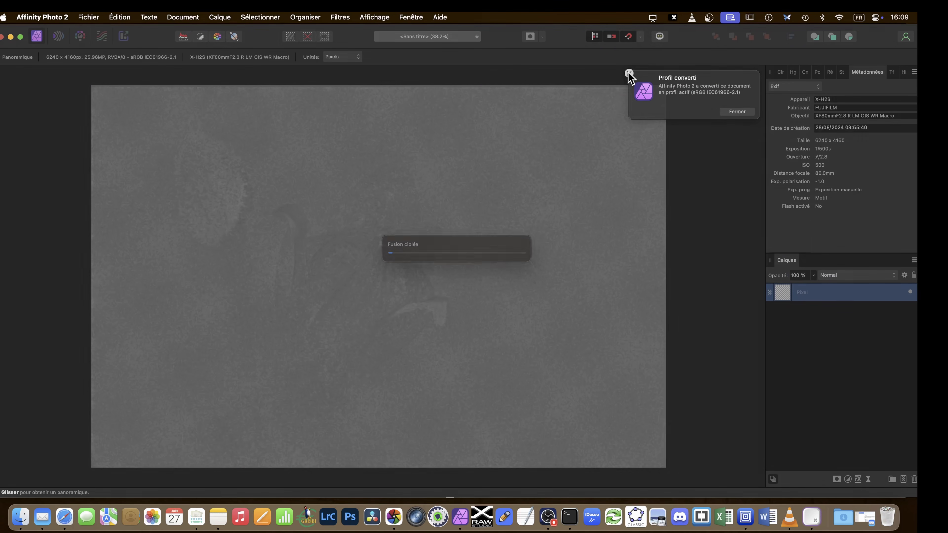
left_click(629, 74)
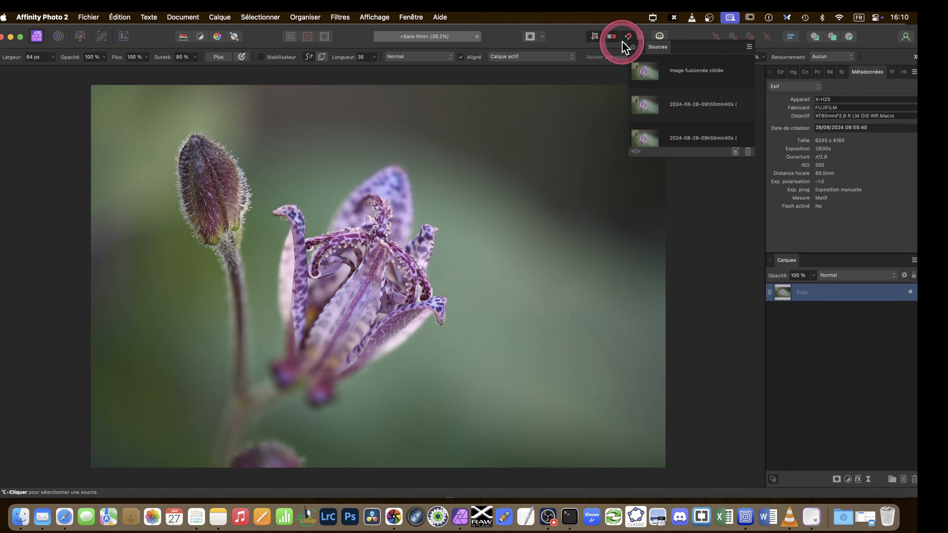
left_click(633, 47)
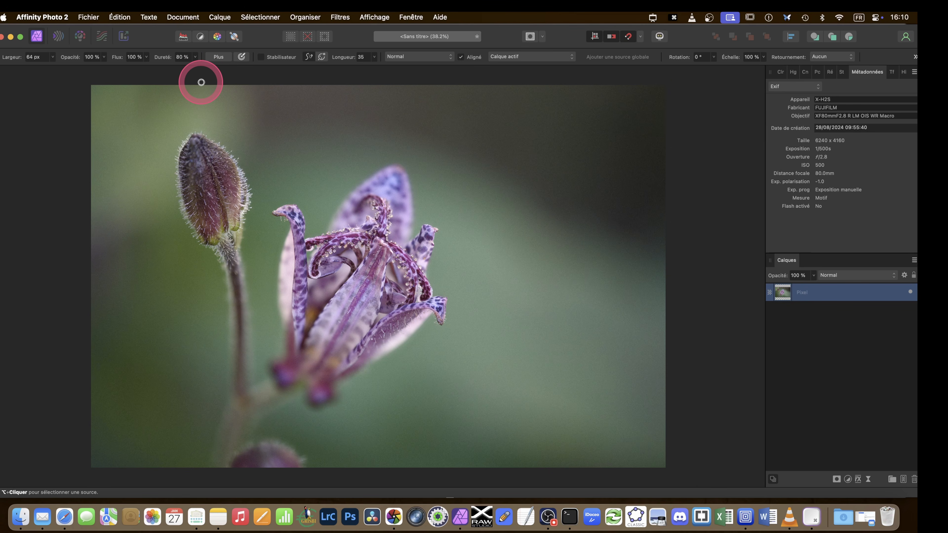
left_click(709, 17)
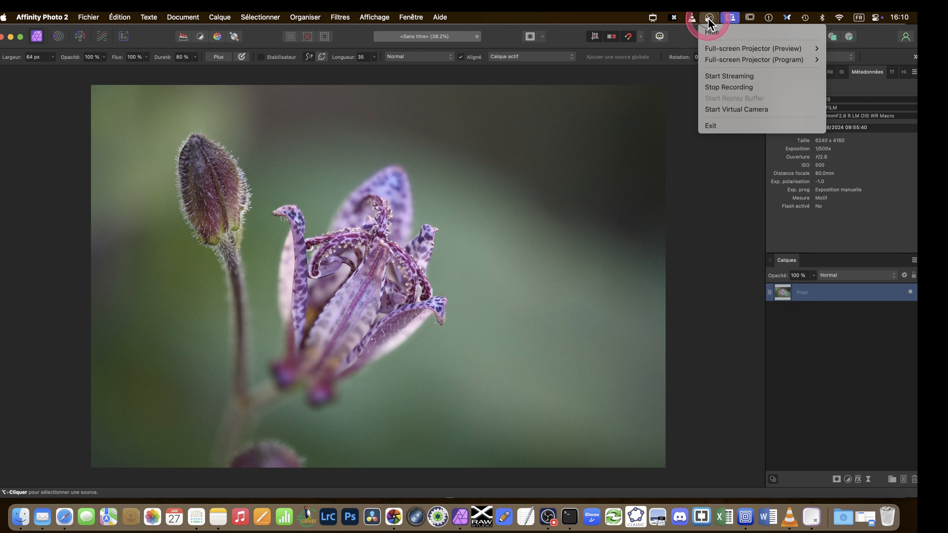
left_click(717, 88)
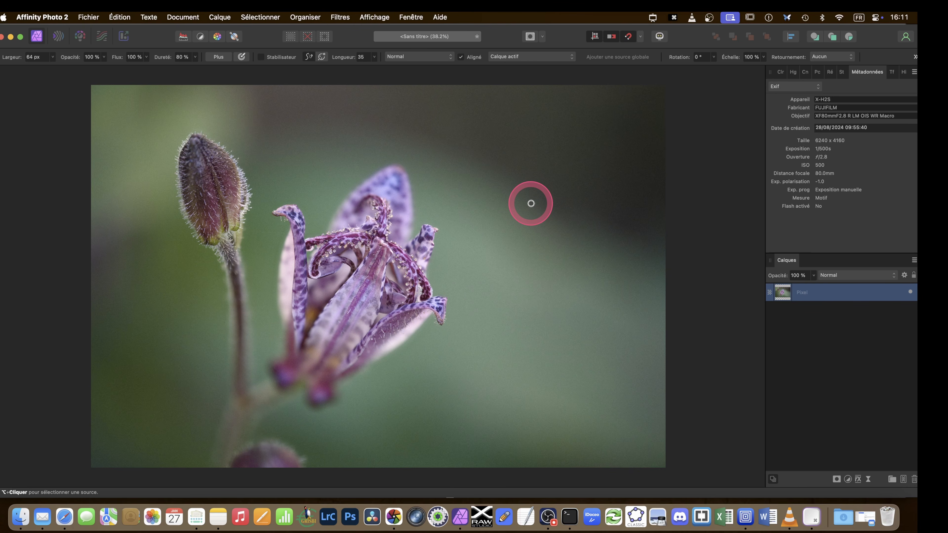
left_click(529, 198, "alt")
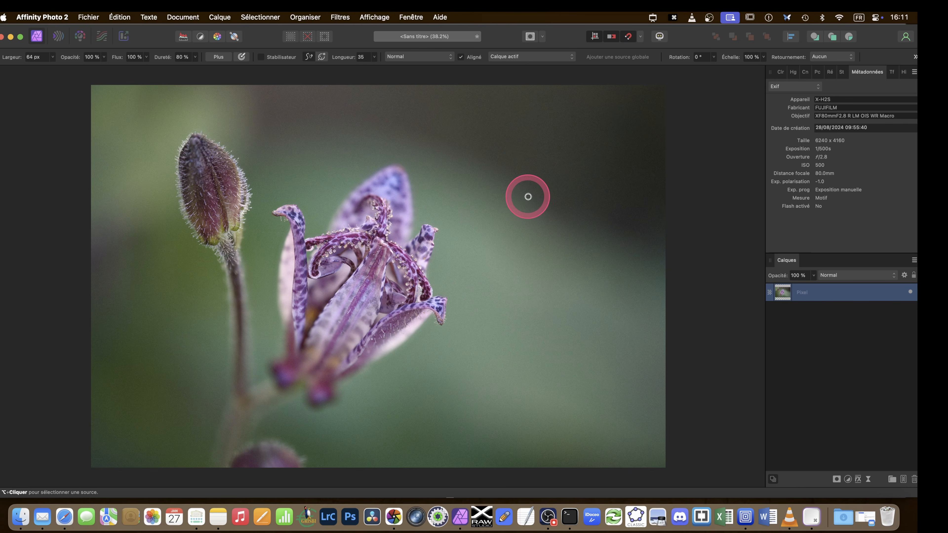
left_click(401, 337)
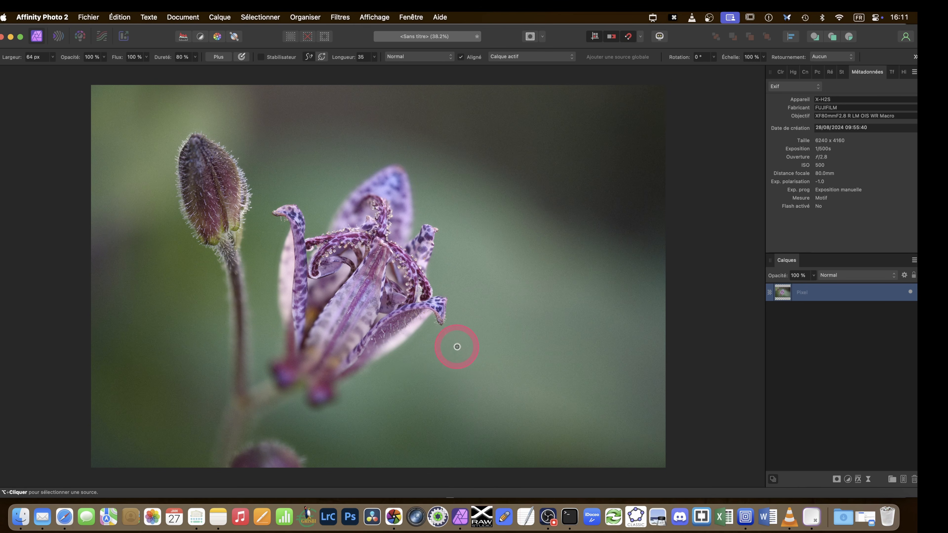
Step: Switch to Safari and check the full web address of the focus-stack GitHub repository
left_click(64, 517)
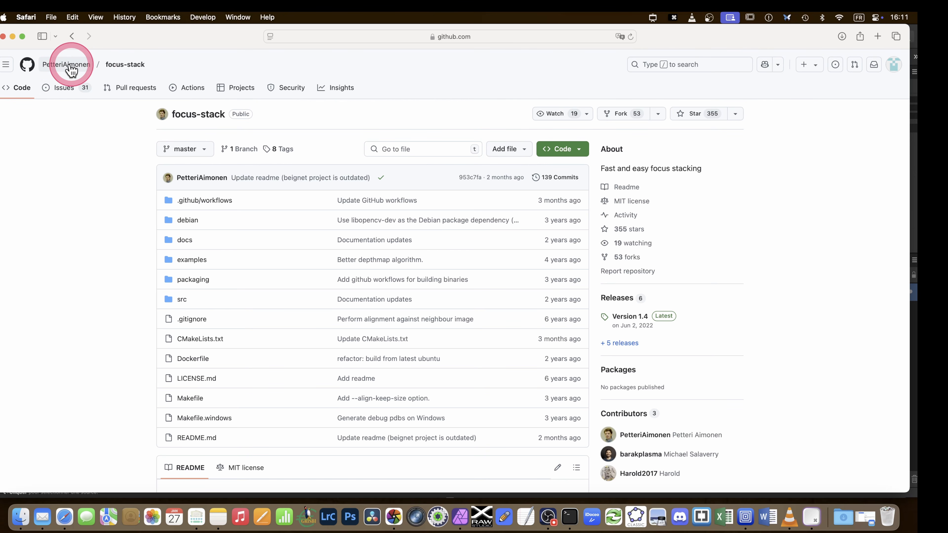
mouse_move(70, 67)
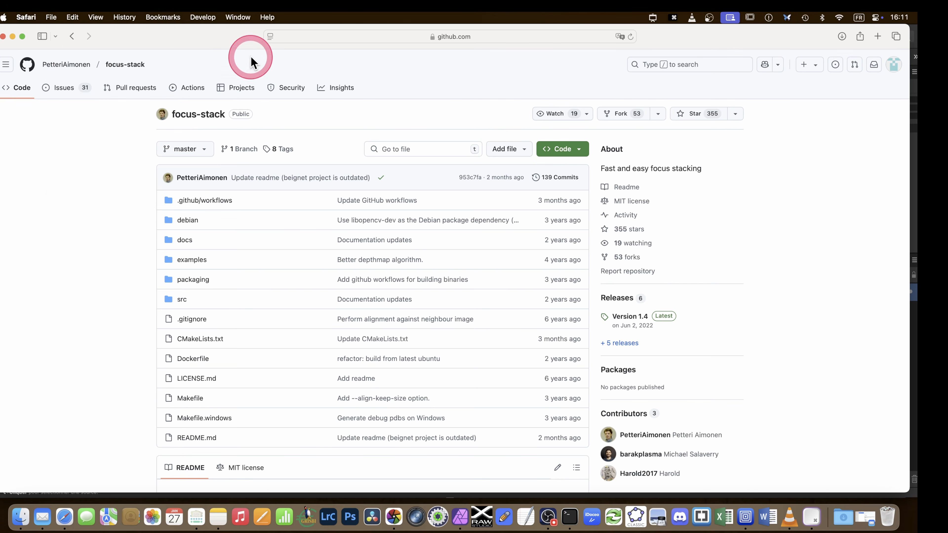
left_click(492, 34)
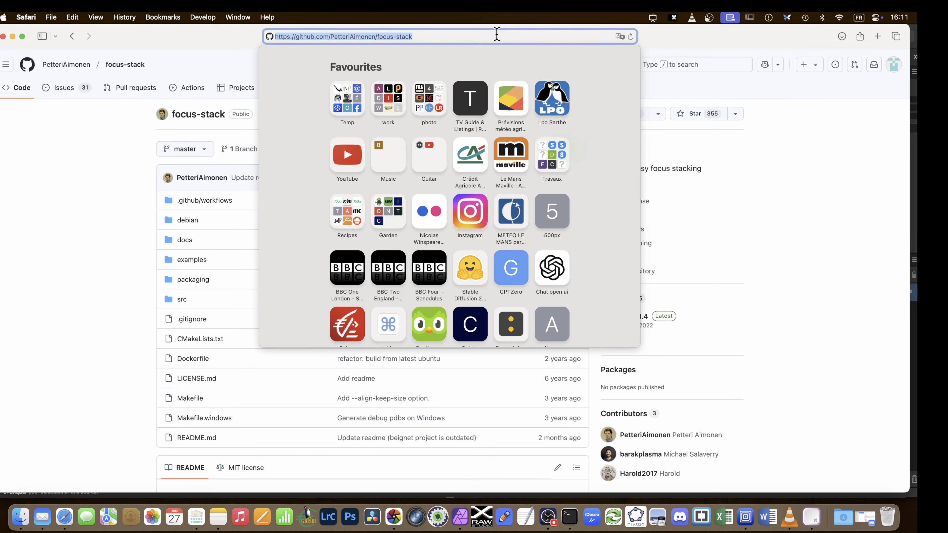
left_click(106, 246)
Step: Read through the focus-stack README, covering installation, basic usage, command options, memory usage and algorithms
scroll(106, 246, "down", 10)
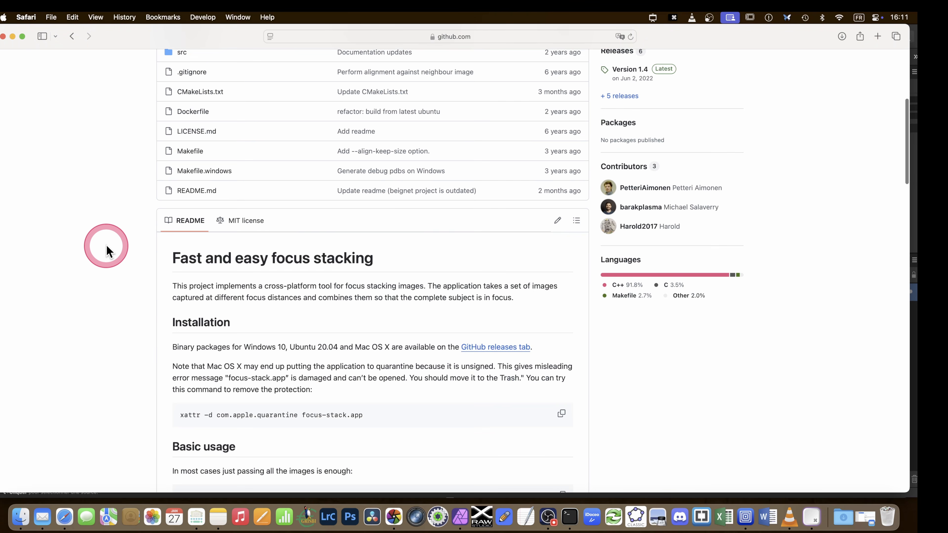
scroll(106, 246, "down", 4)
scroll(106, 246, "down", 5)
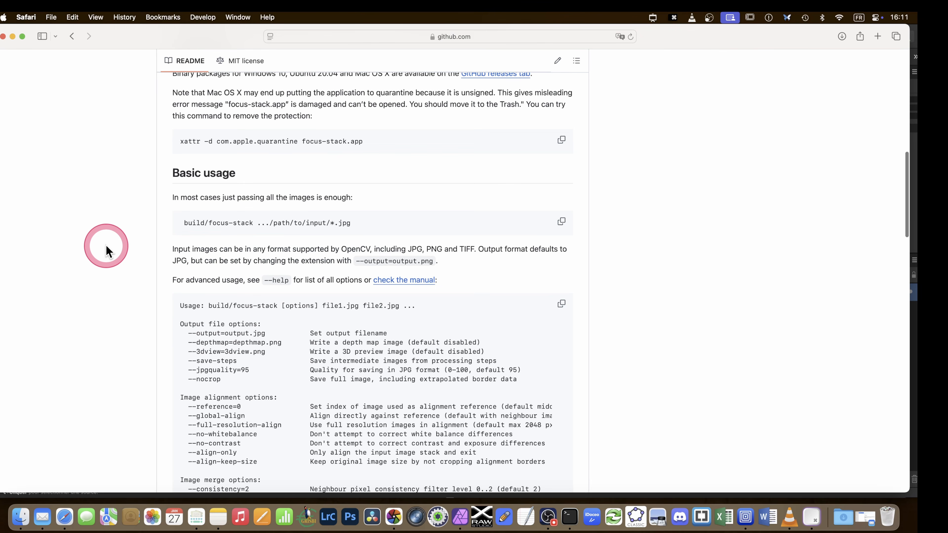
scroll(108, 251, "down", 1)
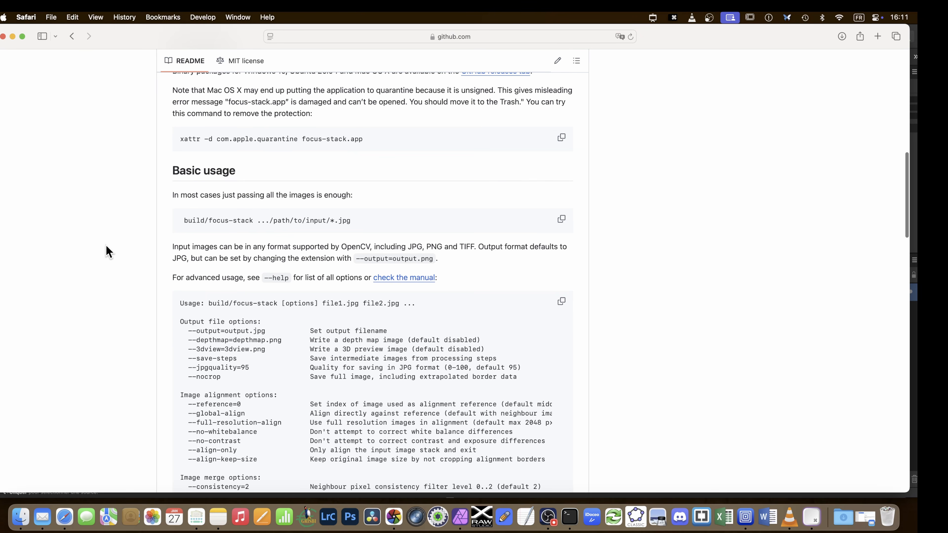
scroll(108, 250, "down", 12)
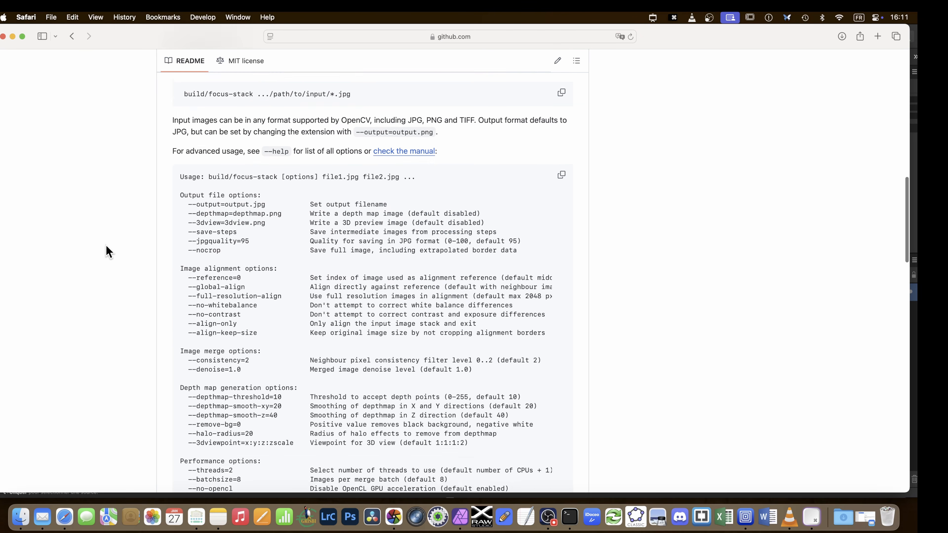
scroll(108, 251, "down", 7)
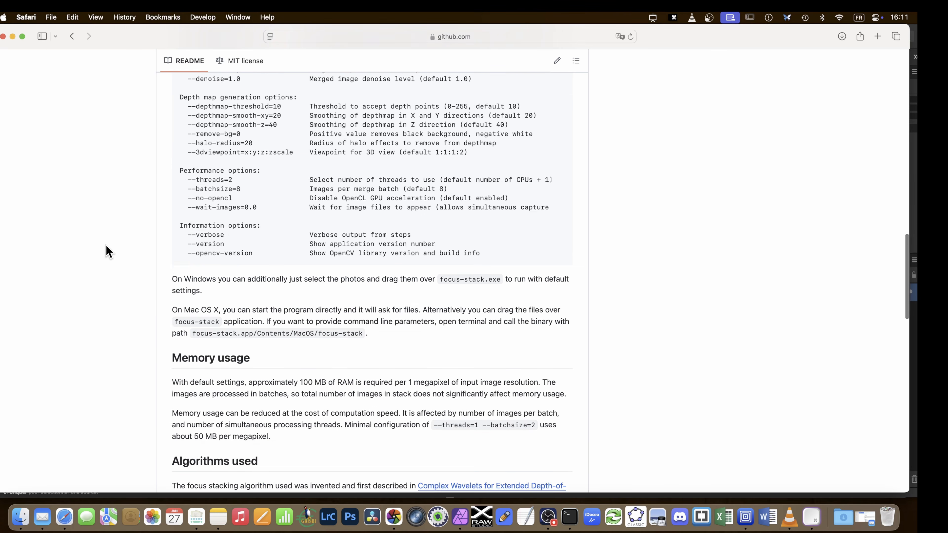
scroll(108, 250, "down", 10)
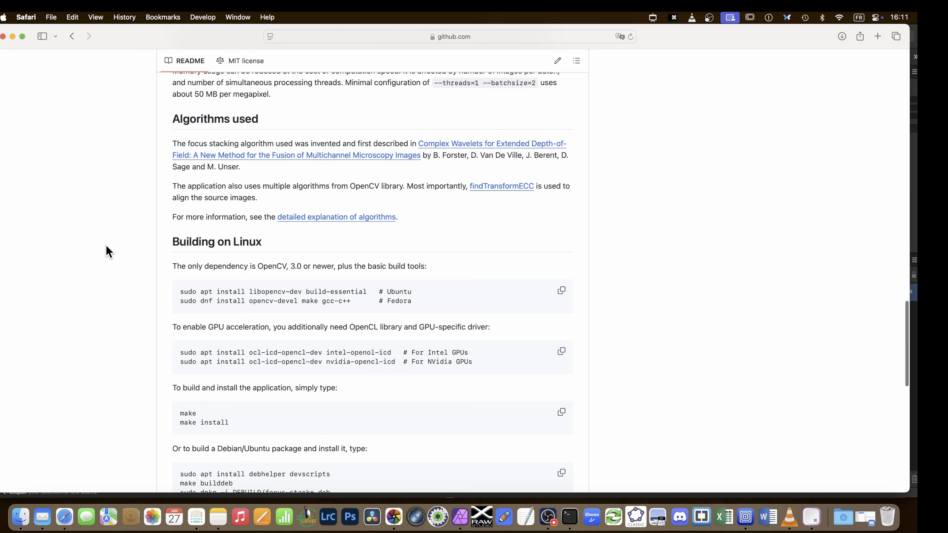
scroll(108, 251, "up", 20)
scroll(108, 251, "up", 5)
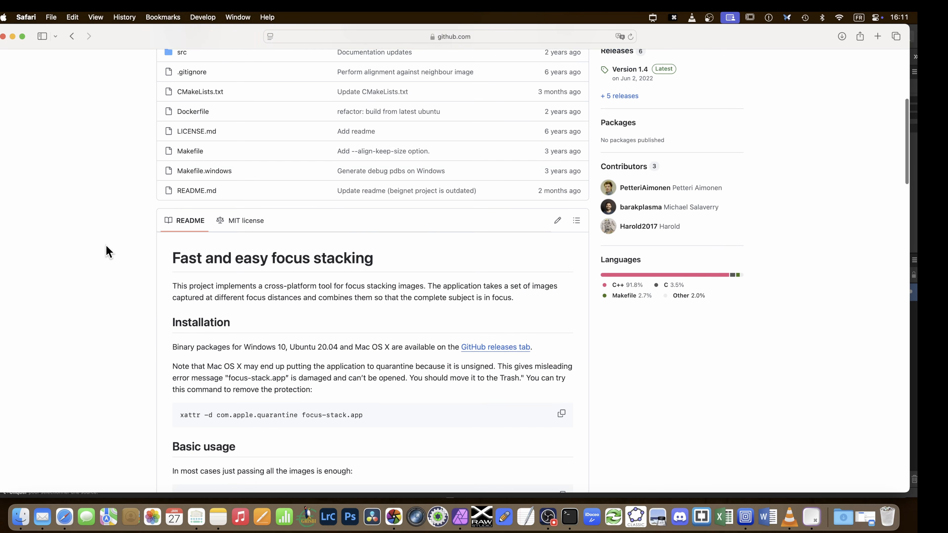
Step: Open the repository's releases page and download focus-stack_MacOSX.zip from the Version 1.4 assets
left_click(493, 350)
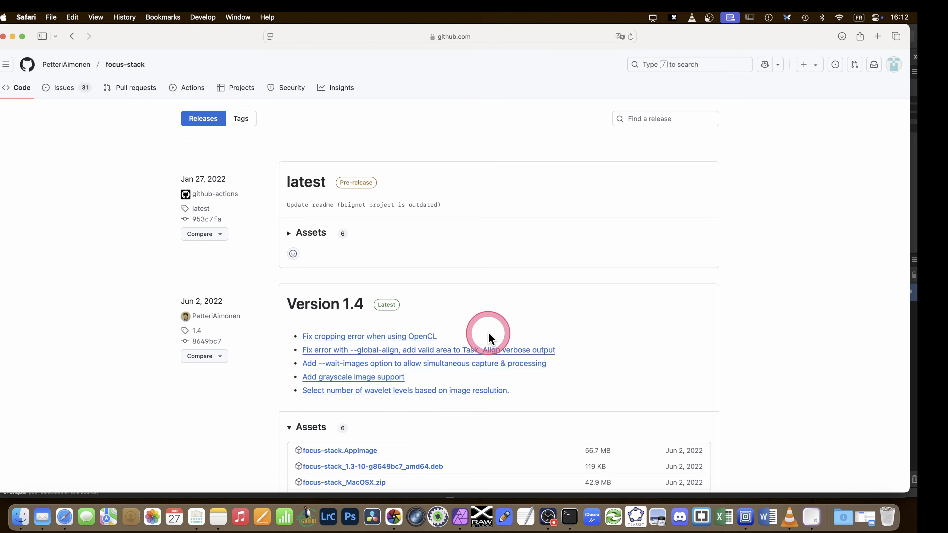
scroll(489, 338, "down", 5)
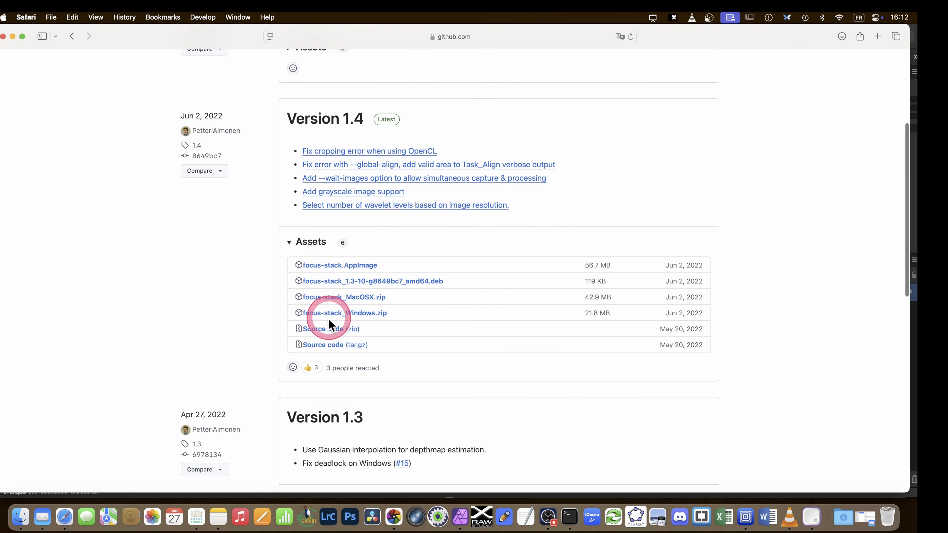
left_click(330, 298)
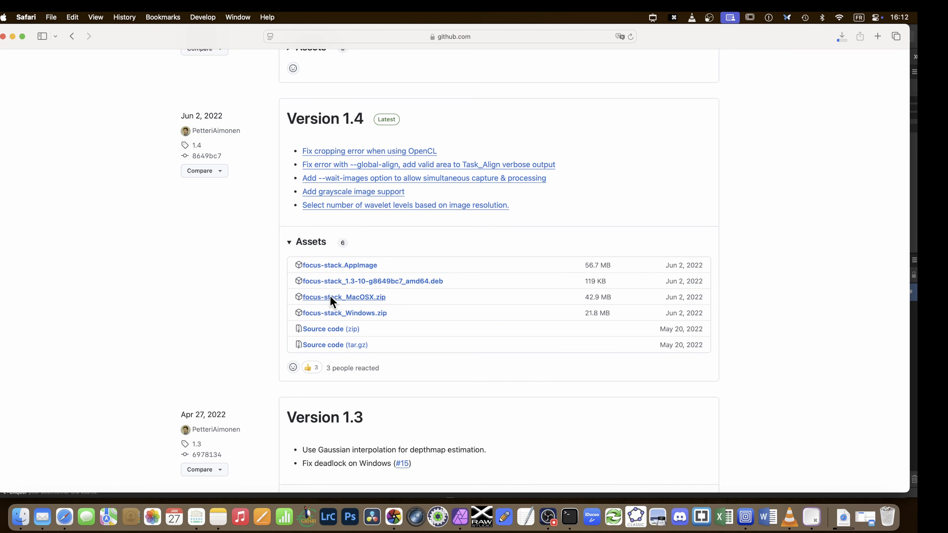
left_click(741, 79)
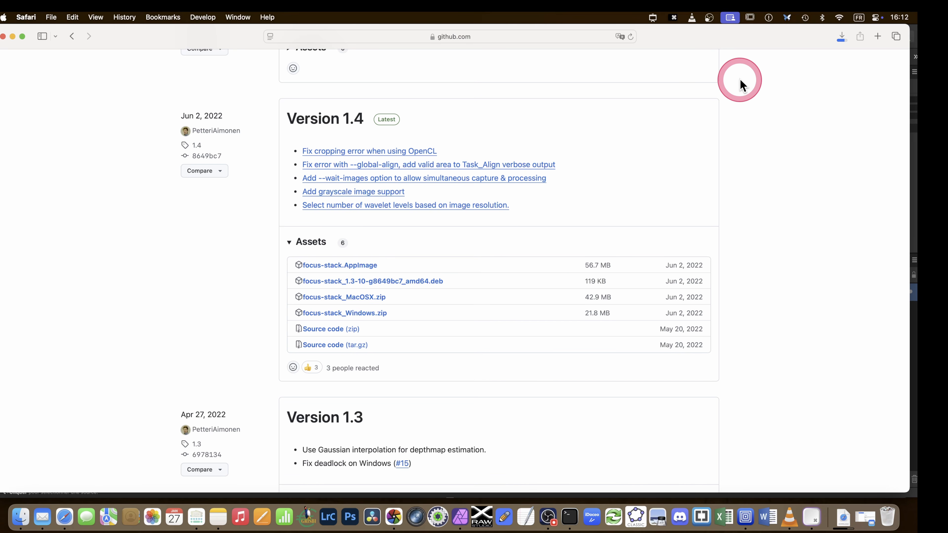
Step: Show the browser's downloads list and clear all its entries
right_click(842, 37)
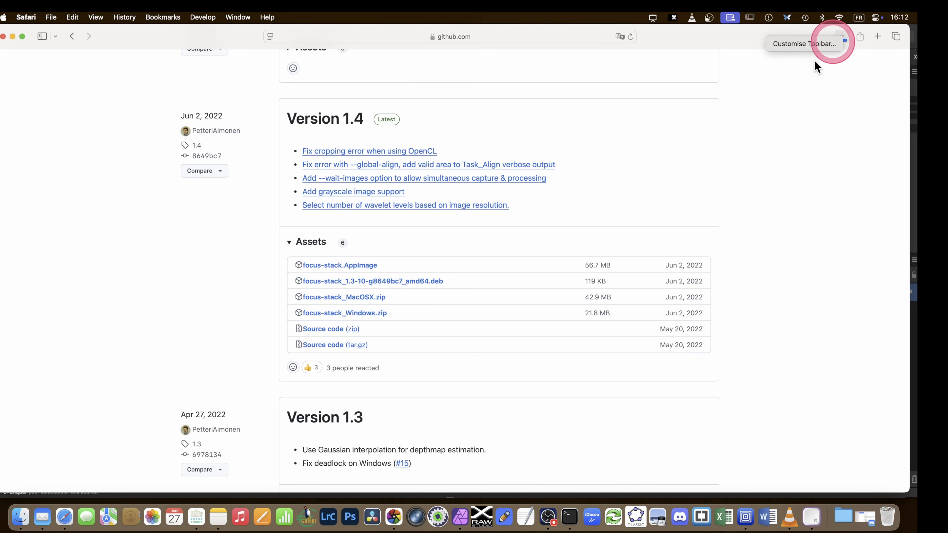
left_click(842, 36)
left_click(842, 36)
right_click(806, 79)
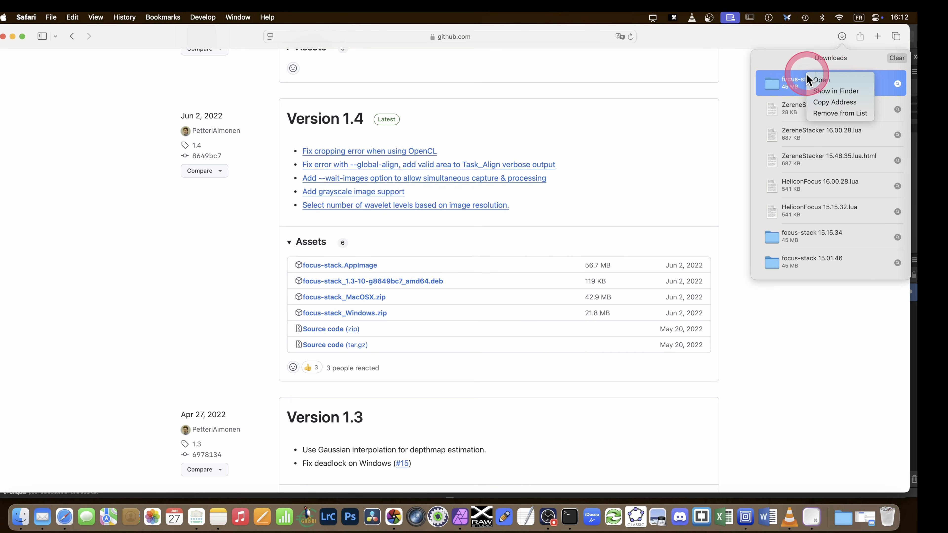
left_click(890, 59)
left_click(891, 61)
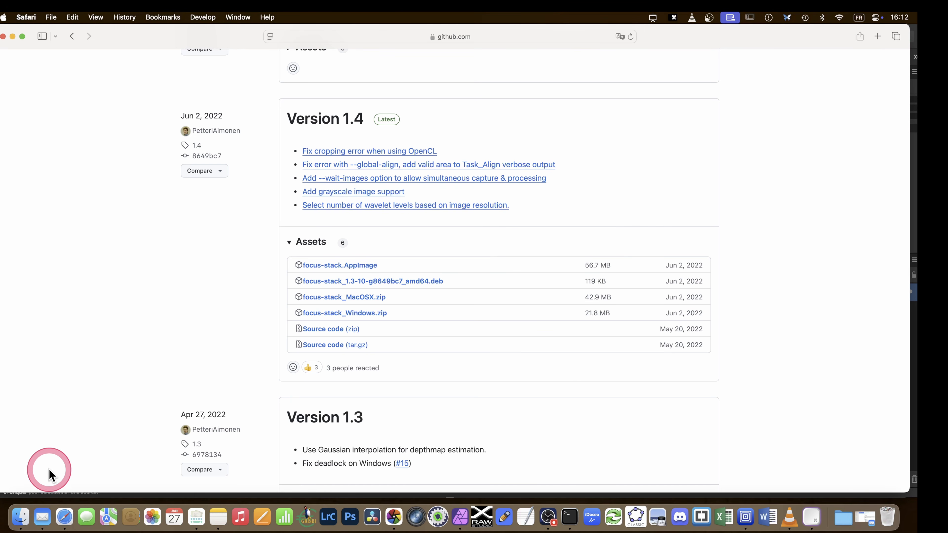
Step: Switch to Finder and expand the focus-stack folder in Downloads to list its contents
left_click(20, 517)
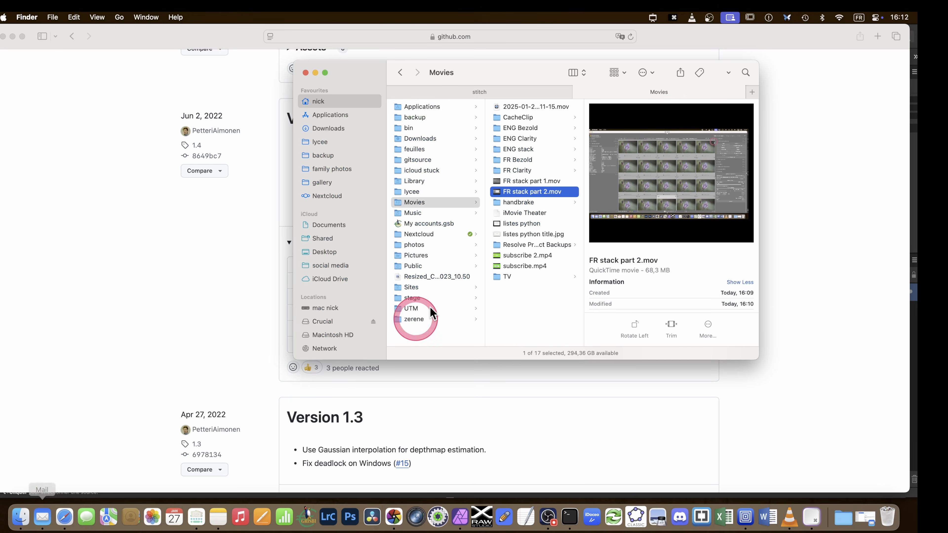
left_click(343, 129)
left_click(417, 118)
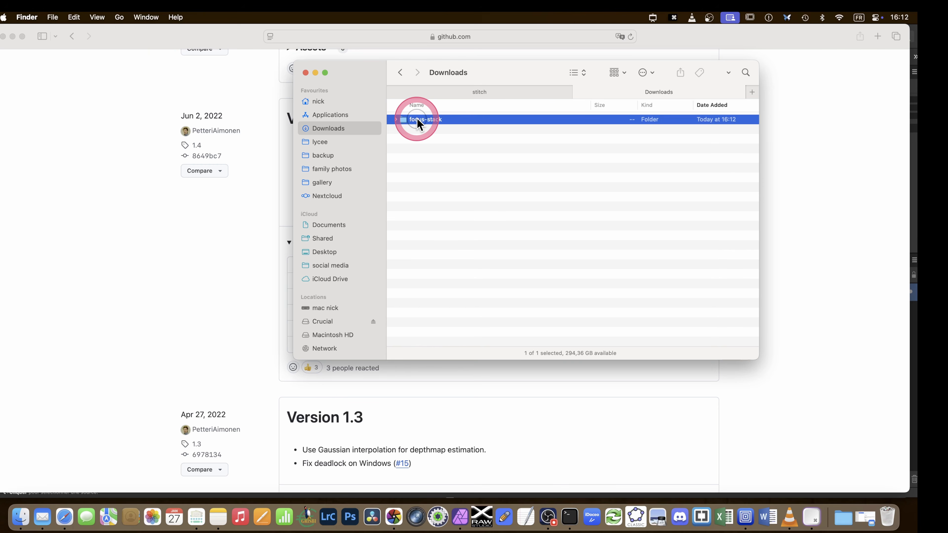
left_click(396, 120)
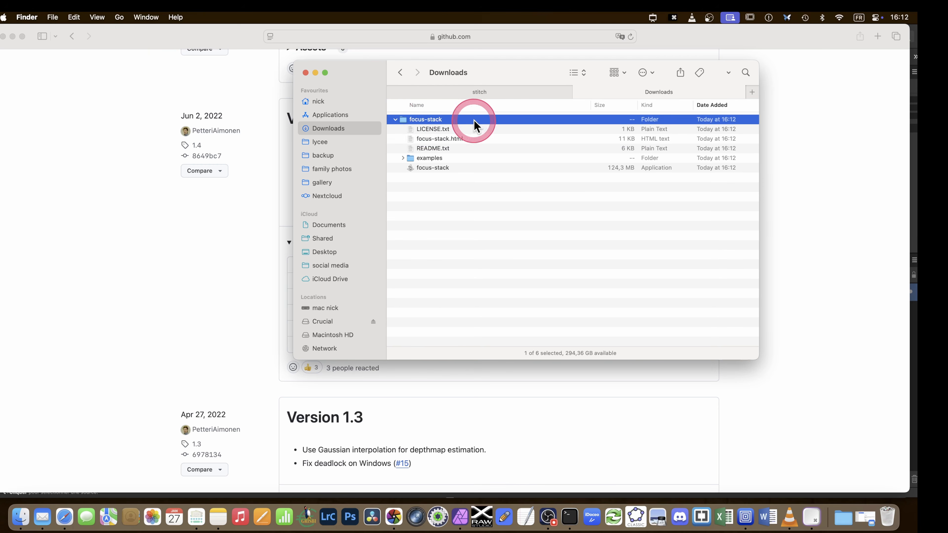
Step: Try to launch the focus-stack application from the expanded focus-stack folder
double_click(426, 167)
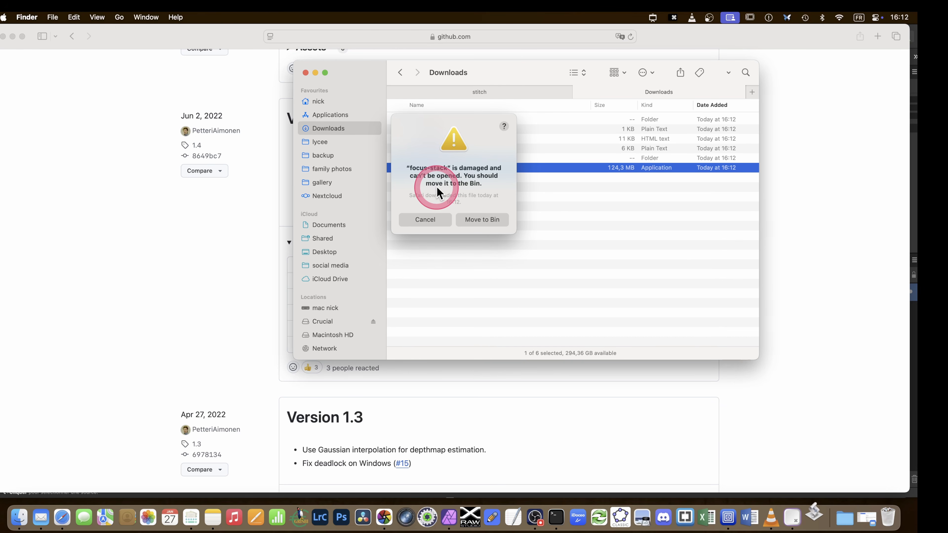
left_click(423, 216)
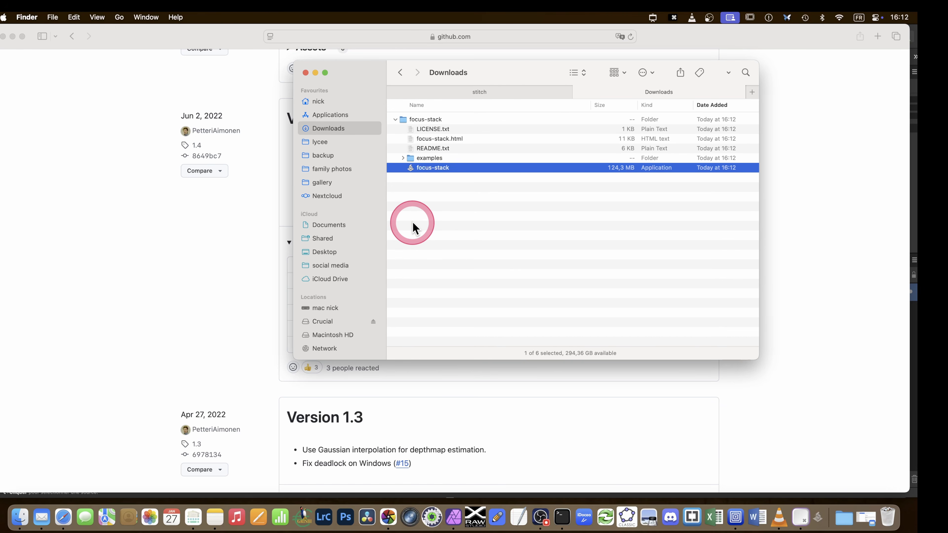
left_click(422, 221)
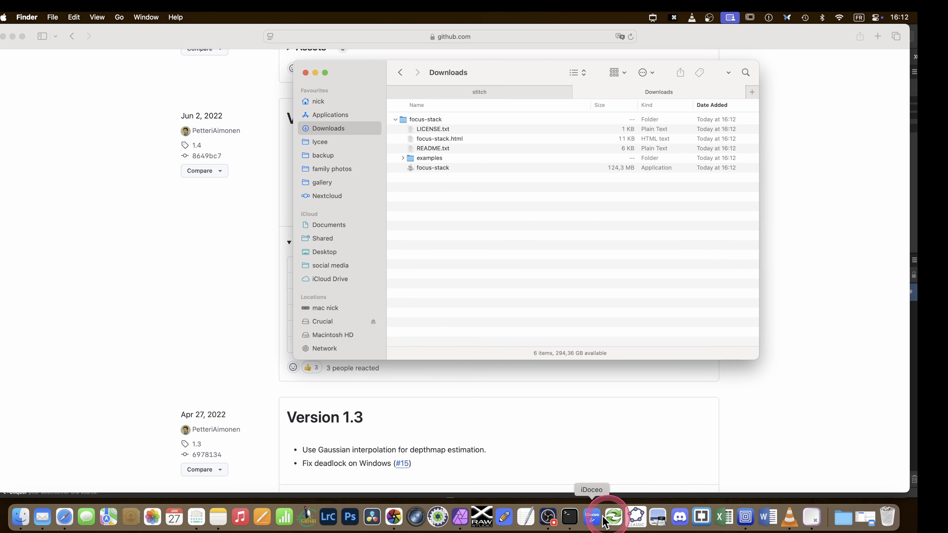
Step: Quit and reopen Terminal, then change the working directory to Downloads with cd Downloads
right_click(571, 518)
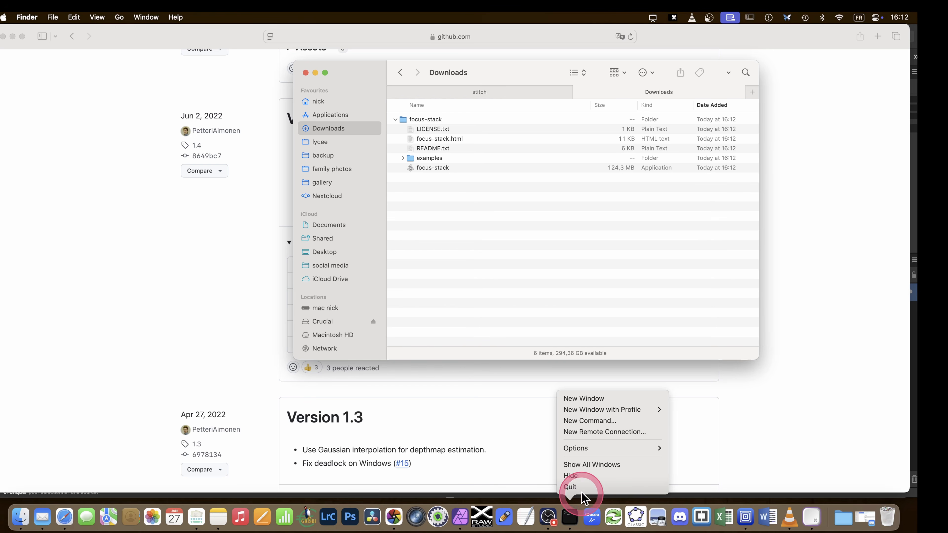
left_click(569, 489)
left_click(570, 518)
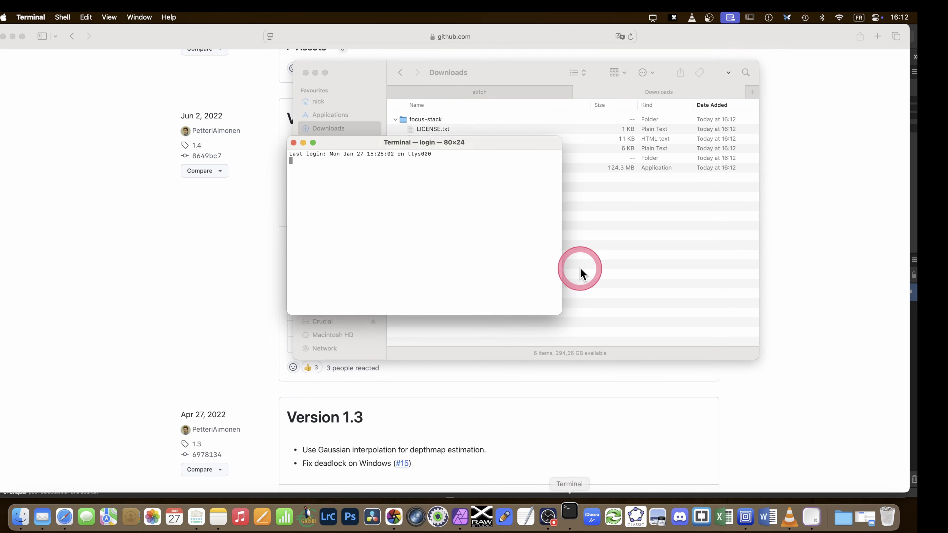
left_click_drag(450, 141, 517, 196)
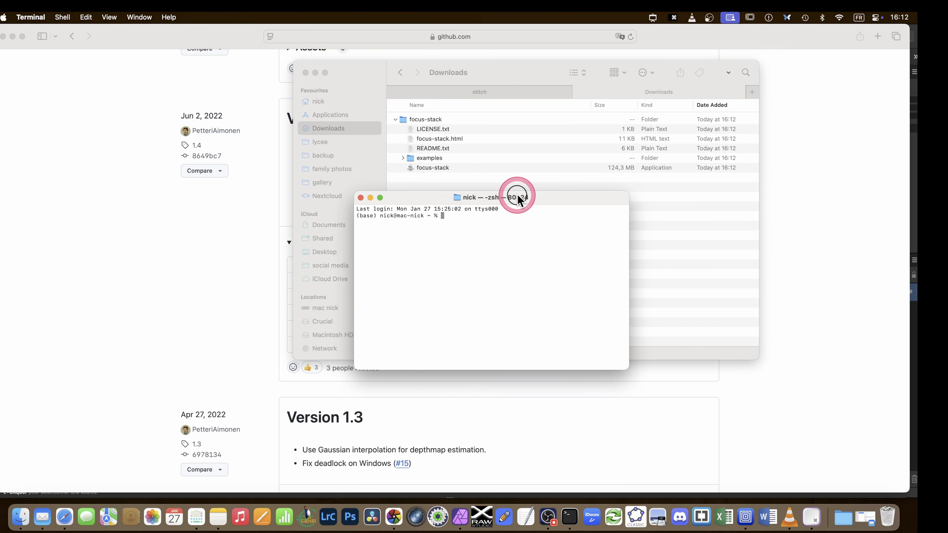
type("cd Dow")
key("Tab")
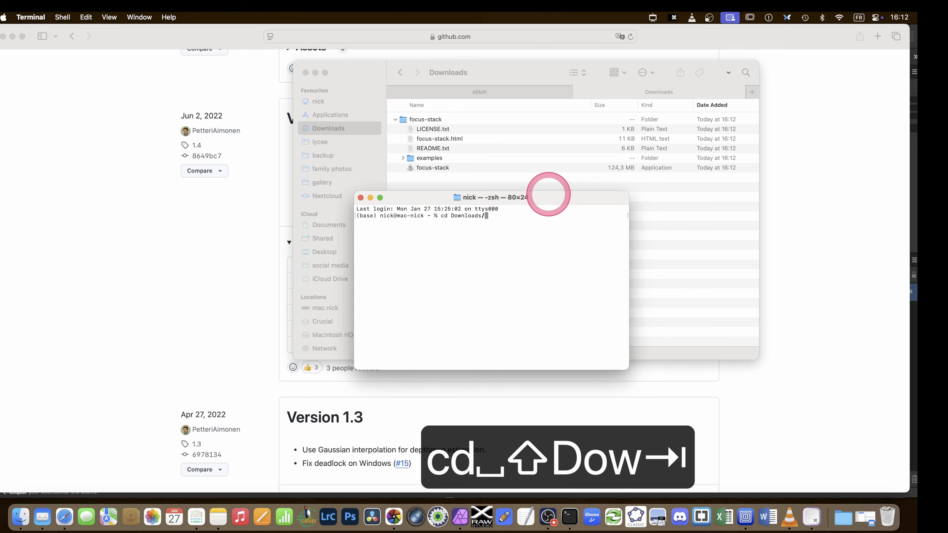
key("Return")
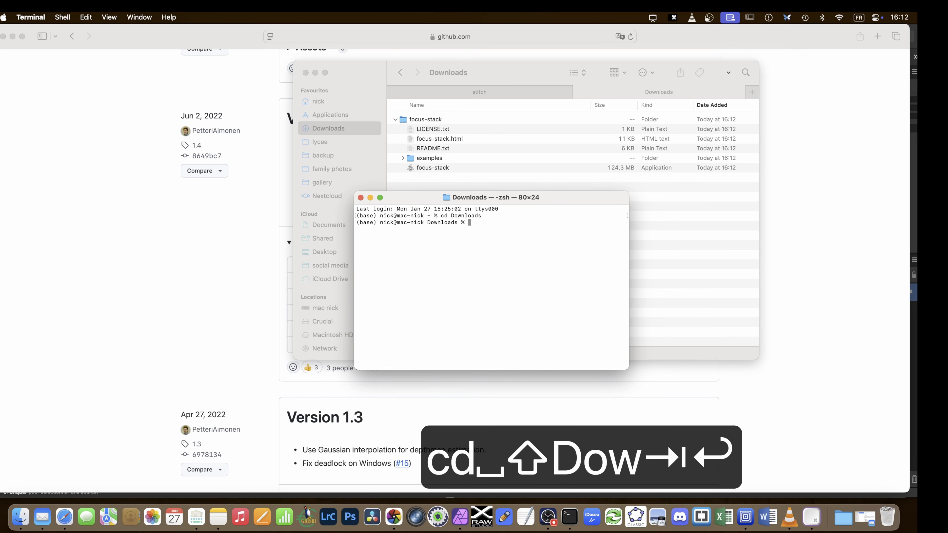
Step: Run xattr -rc focus-stack in Terminal to clear the extended attributes of the downloaded folder recursively
type("xattr ")
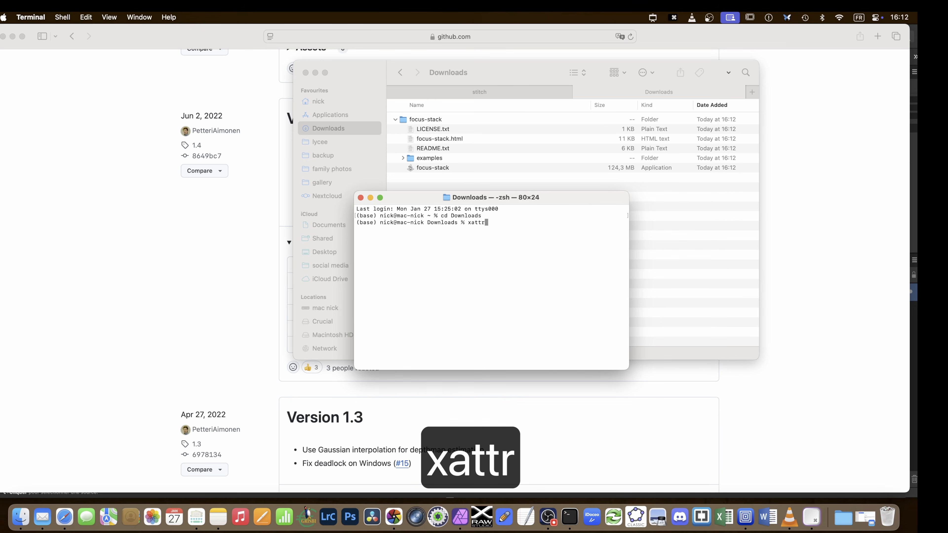
type("-rc")
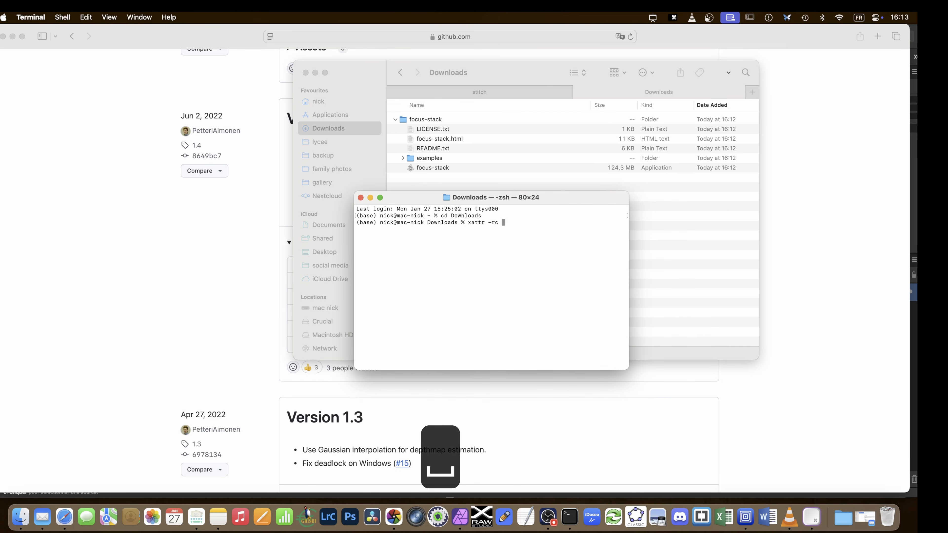
type(" foc")
key("Tab")
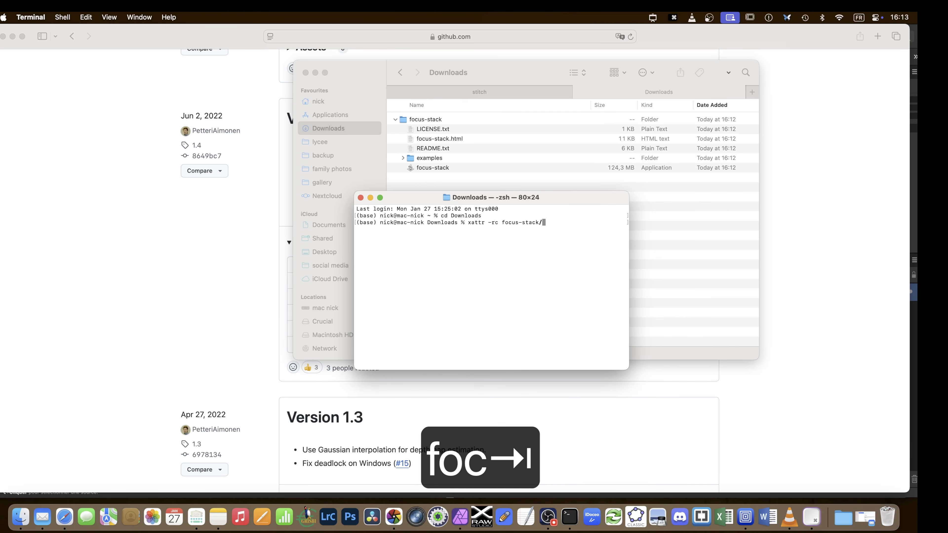
key("Return")
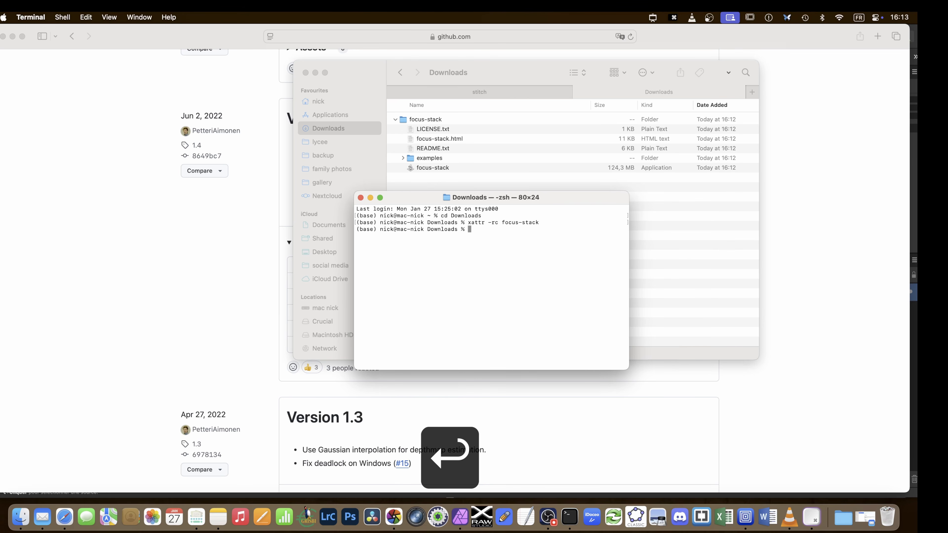
Step: Launch the focus-stack application from Finder and choose all the JPEG files in the stitch folder as images to combine
left_click(453, 168)
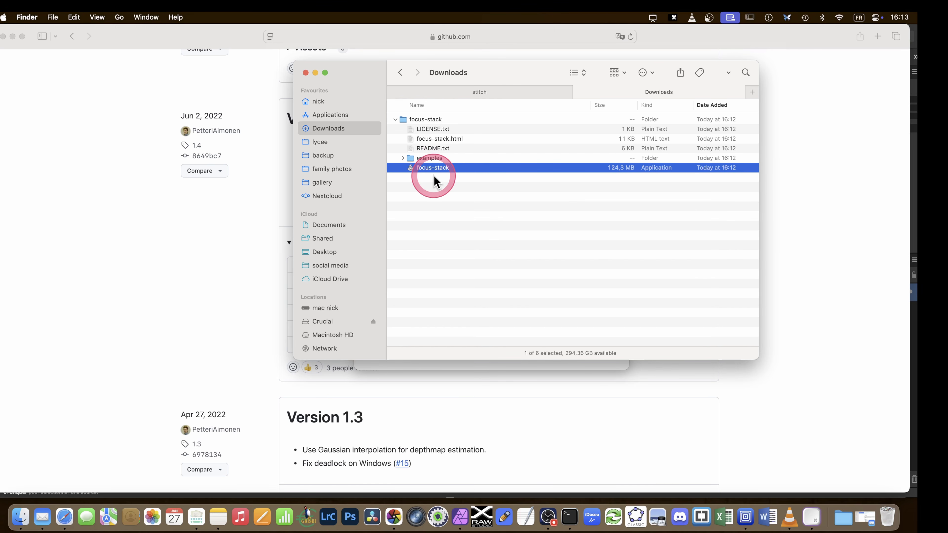
double_click(433, 168)
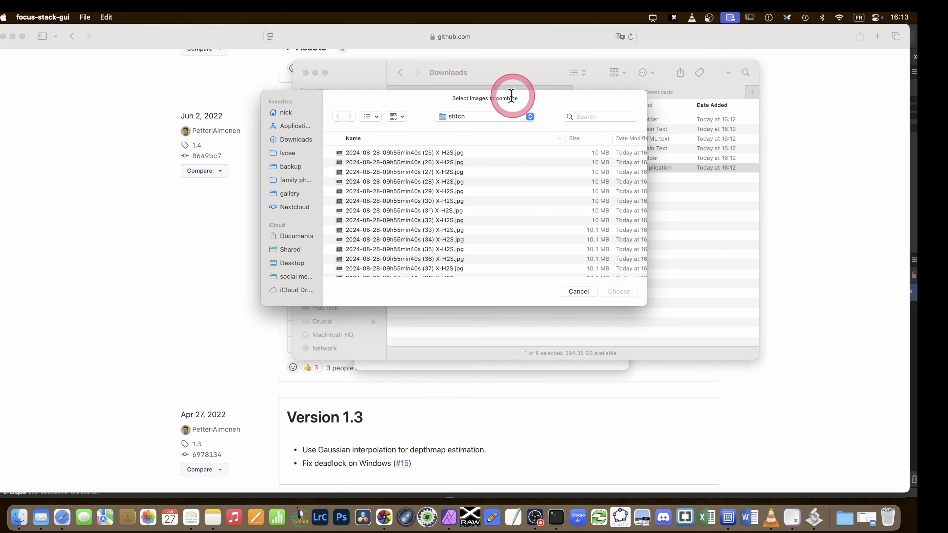
scroll(461, 153, "down", 3)
scroll(459, 158, "up", 3)
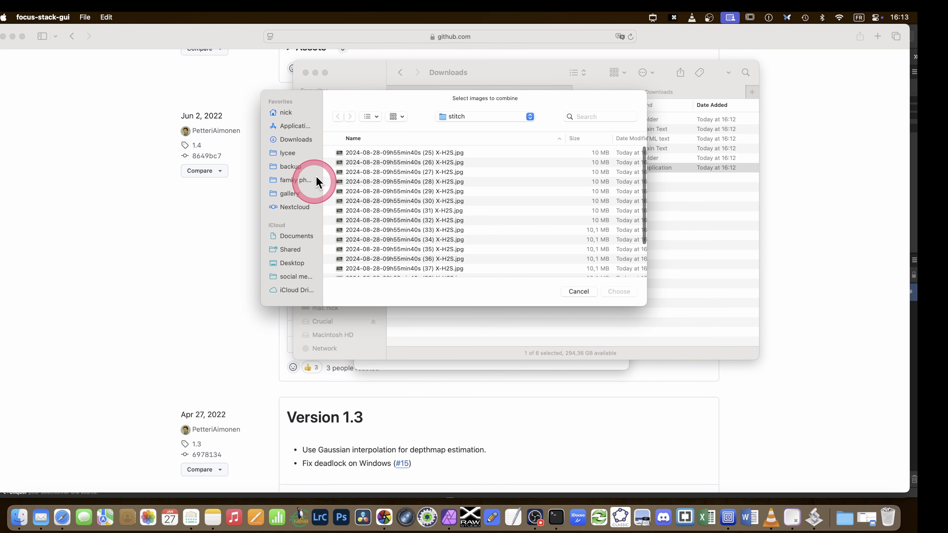
left_click(401, 153)
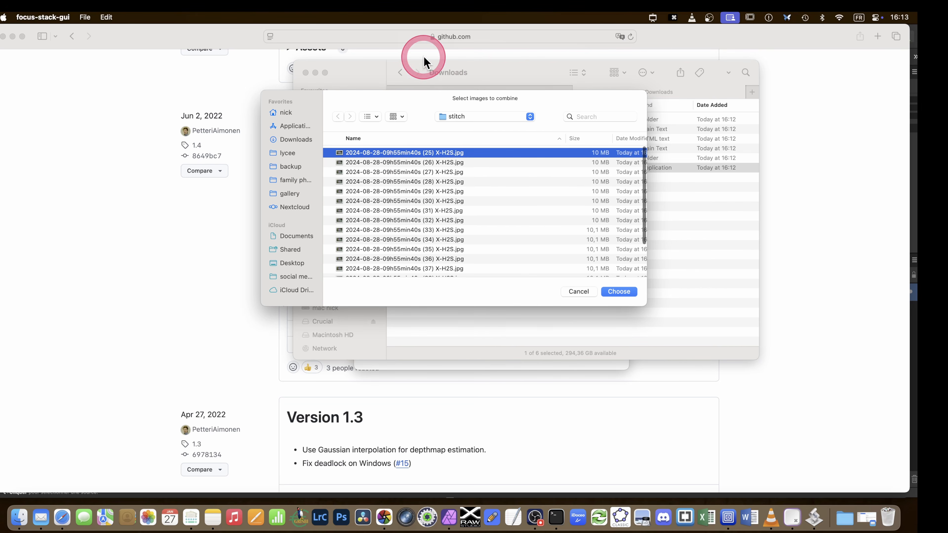
scroll(459, 212, "down", 3)
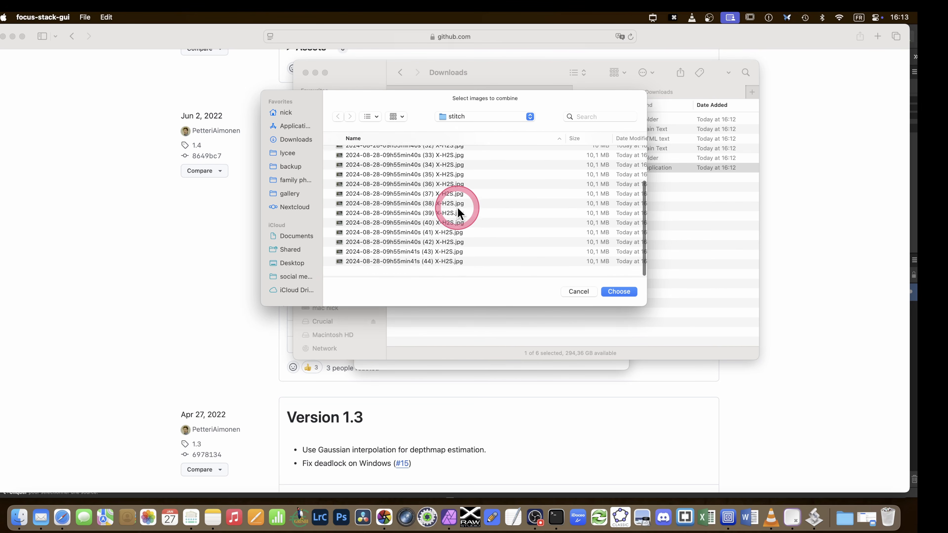
left_click(436, 268, "shift")
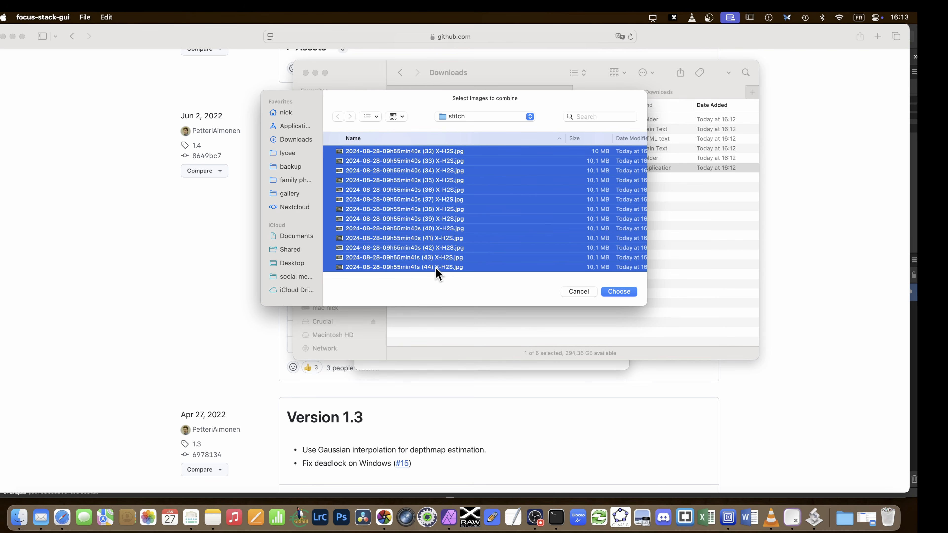
left_click(434, 209)
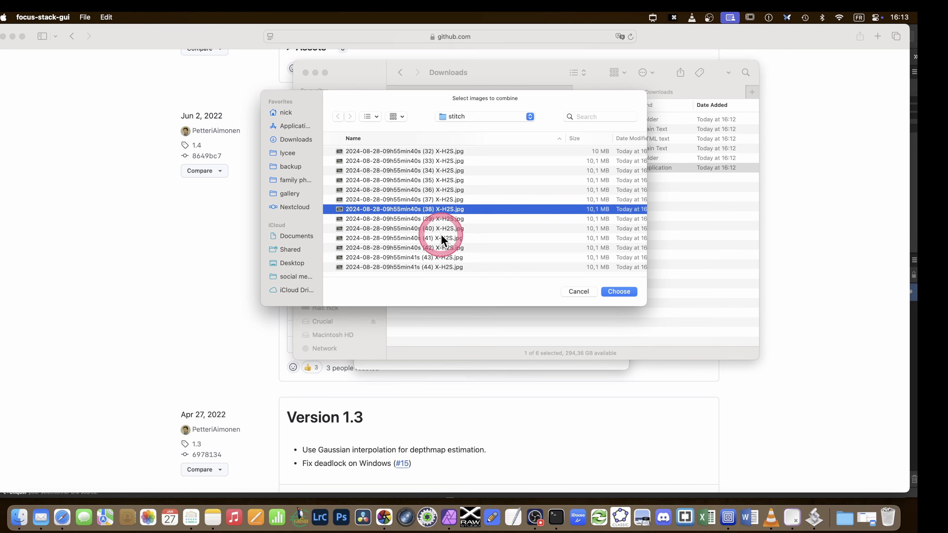
left_click(439, 248, "shift")
left_click(436, 267)
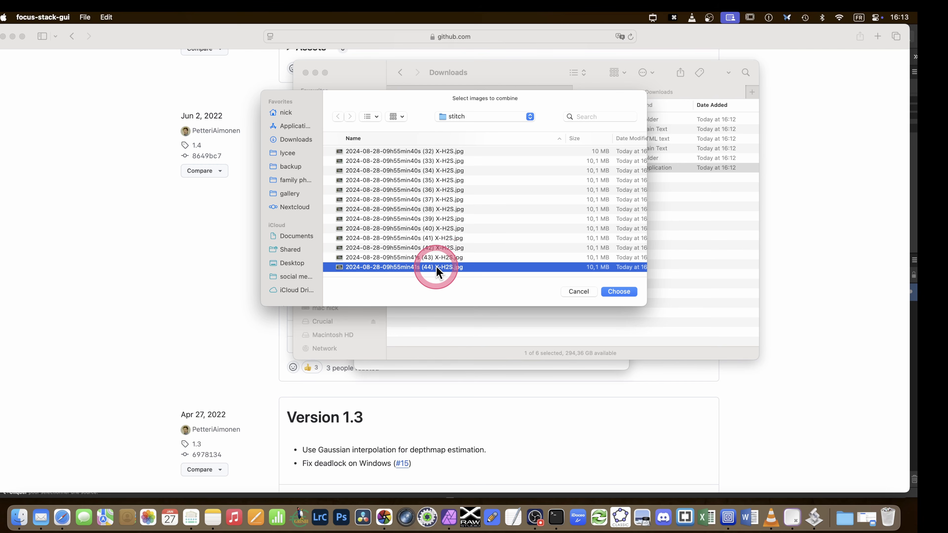
key("super+a")
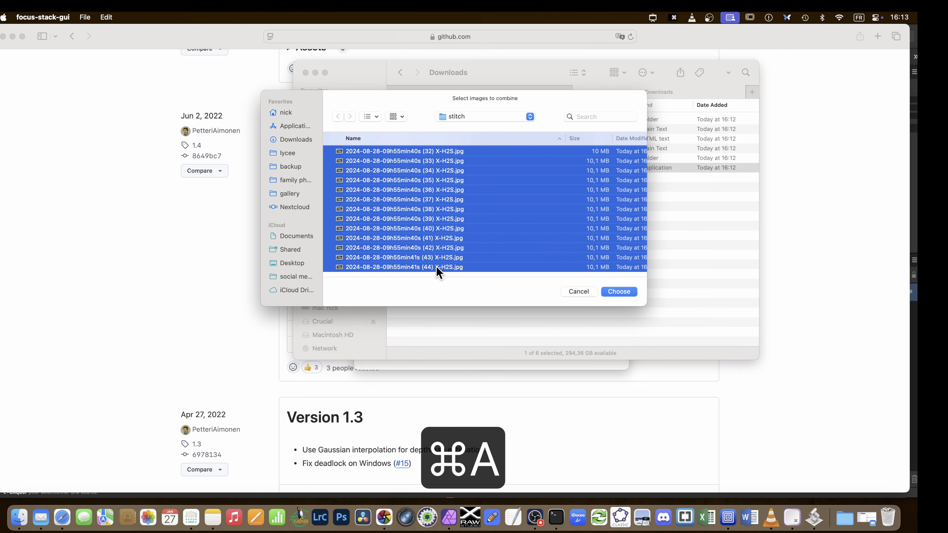
left_click(614, 291)
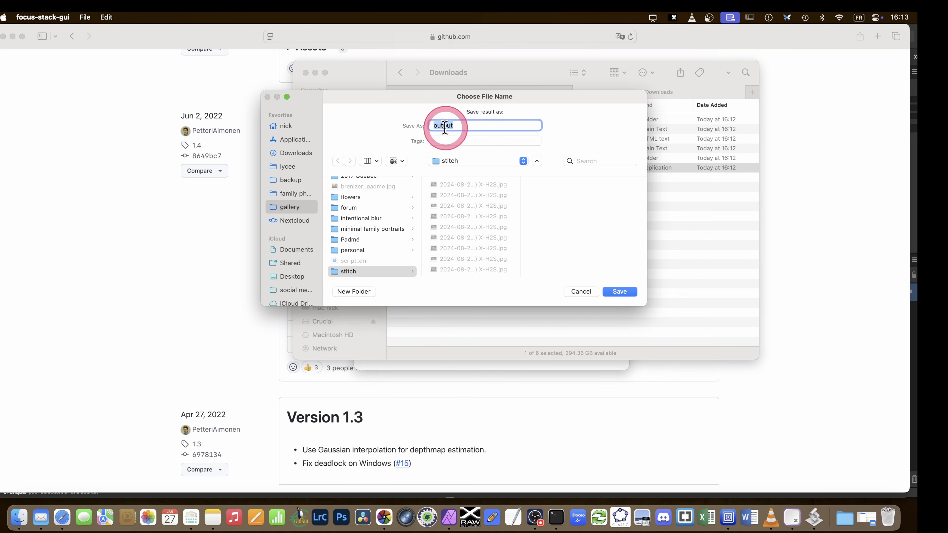
Step: Save the combined result as output in the stitch folder
scroll(480, 223, "down", 5)
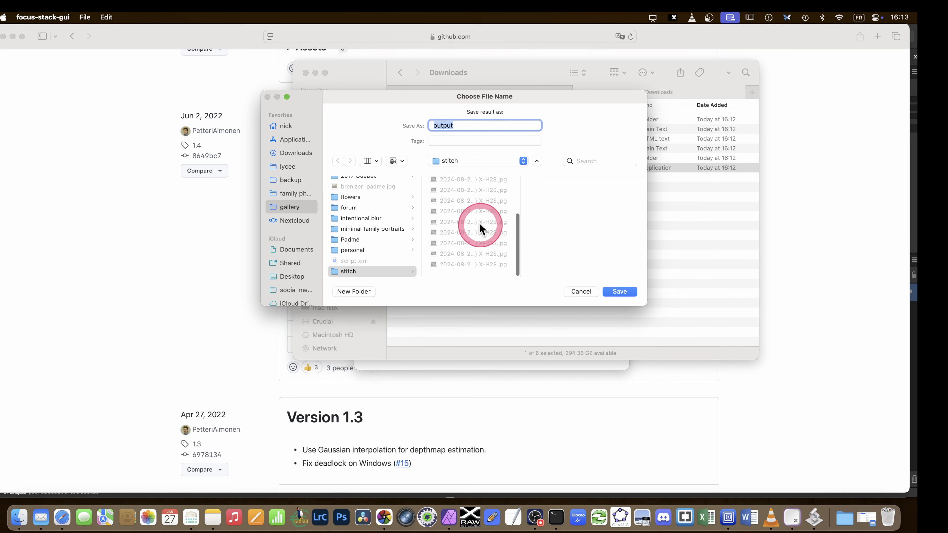
scroll(479, 221, "up", 5)
left_click(612, 294)
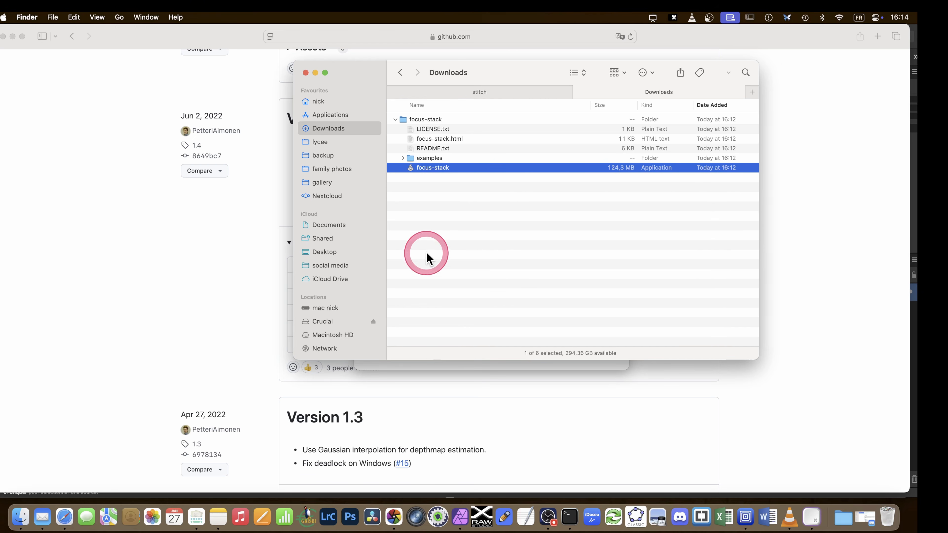
Step: Open the stitch folder inside gallery in Finder, preview output.jpg at large size and close the preview
left_click(321, 182)
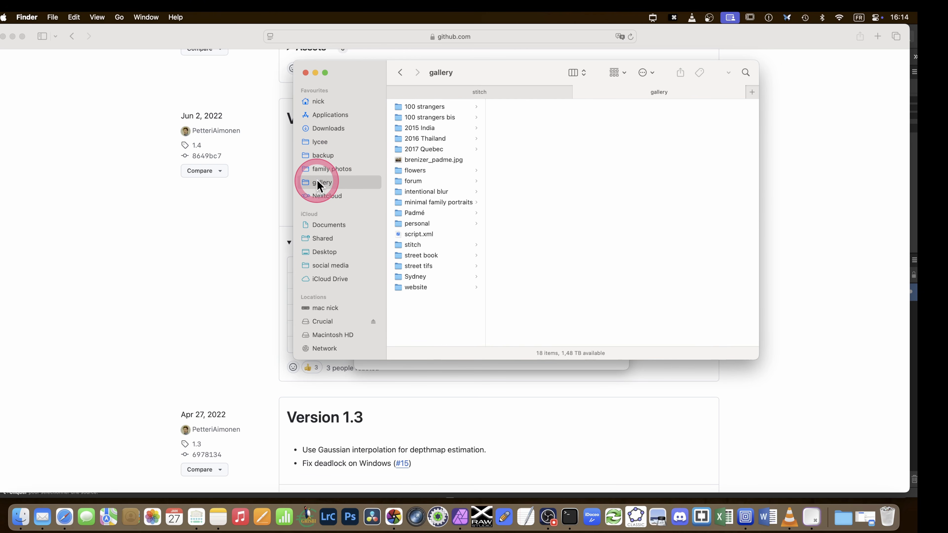
left_click(416, 235)
left_click(414, 245)
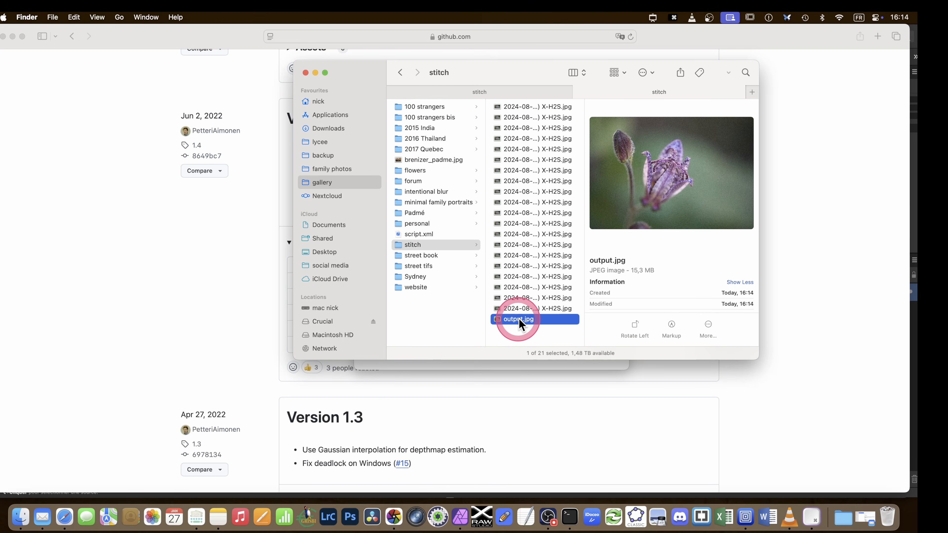
key("space")
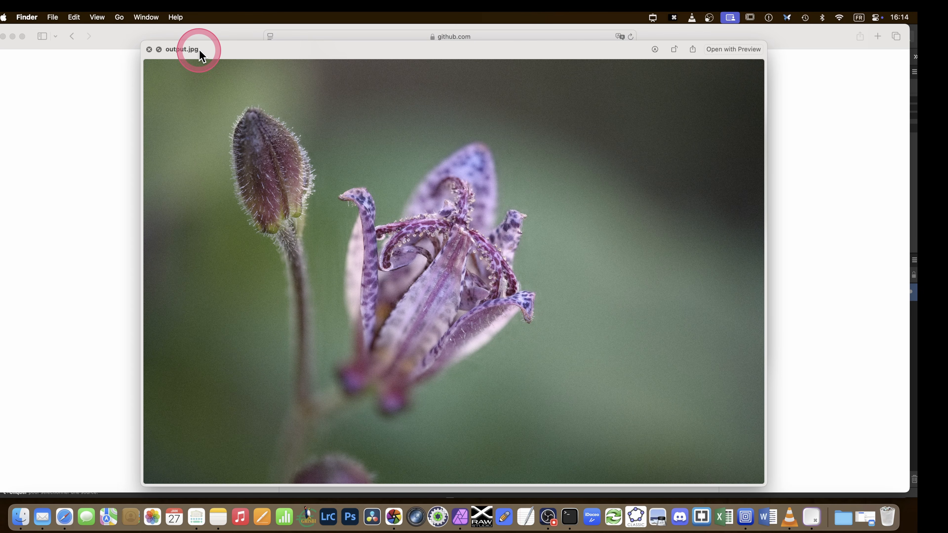
left_click(149, 50)
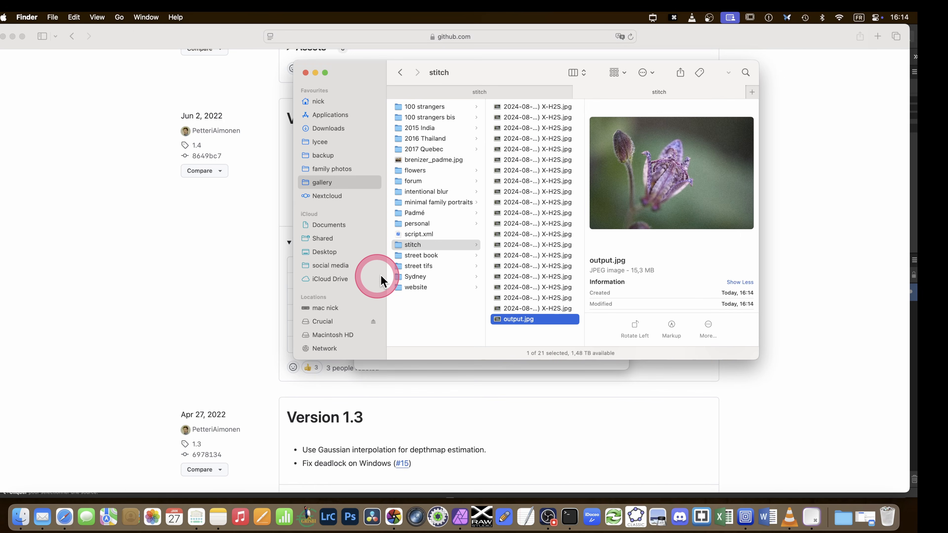
left_click(709, 17)
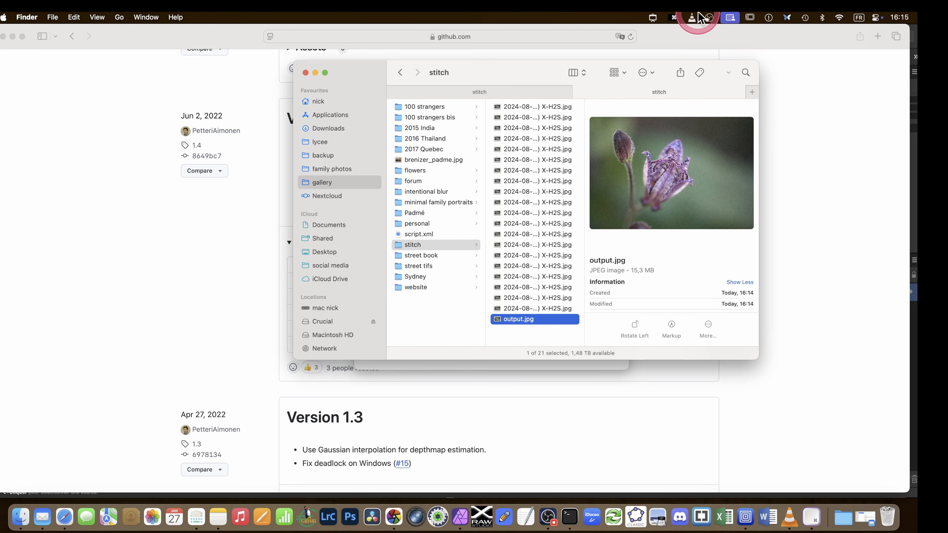
left_click(729, 87)
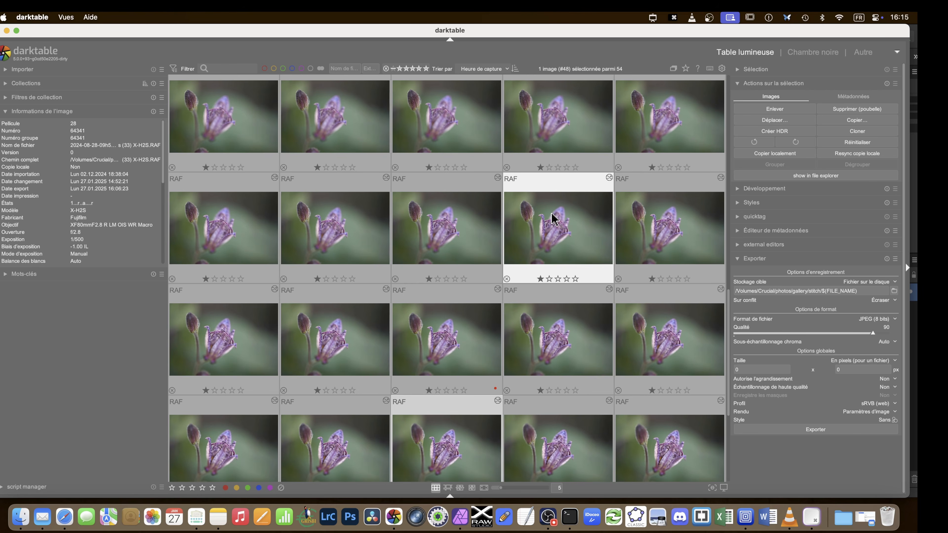
left_click(551, 213)
left_click(551, 218)
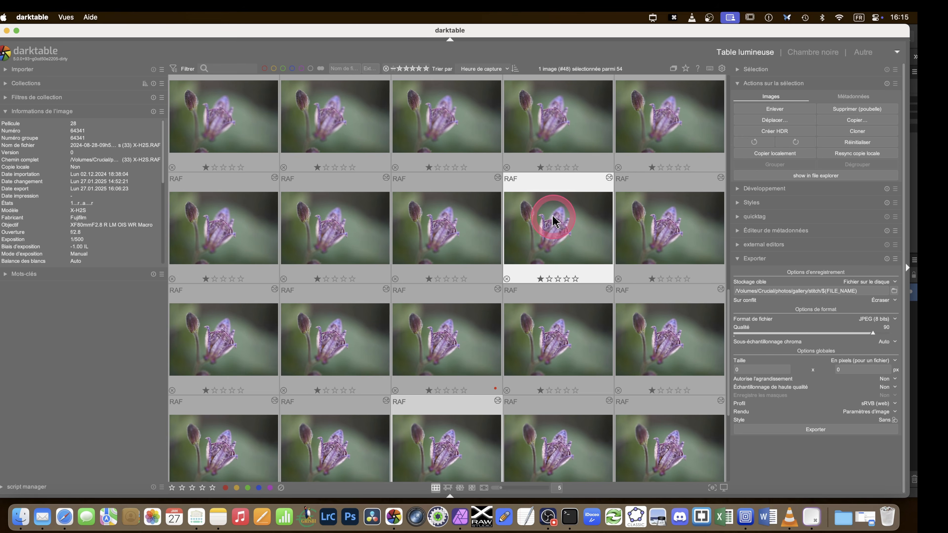
left_click(651, 127)
left_click(251, 326)
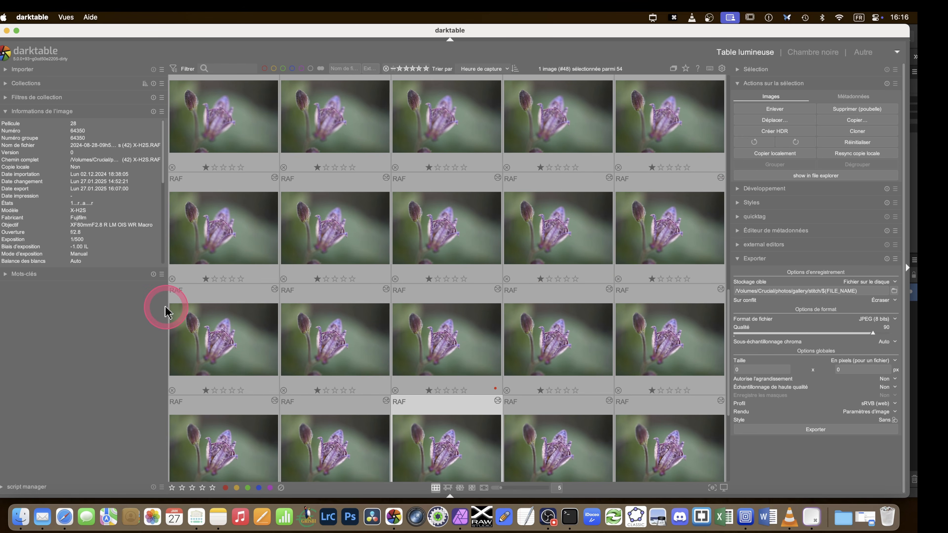
Step: Collapse darktable's image information module, expand the script manager and set its action to install/update scripts
left_click(5, 112)
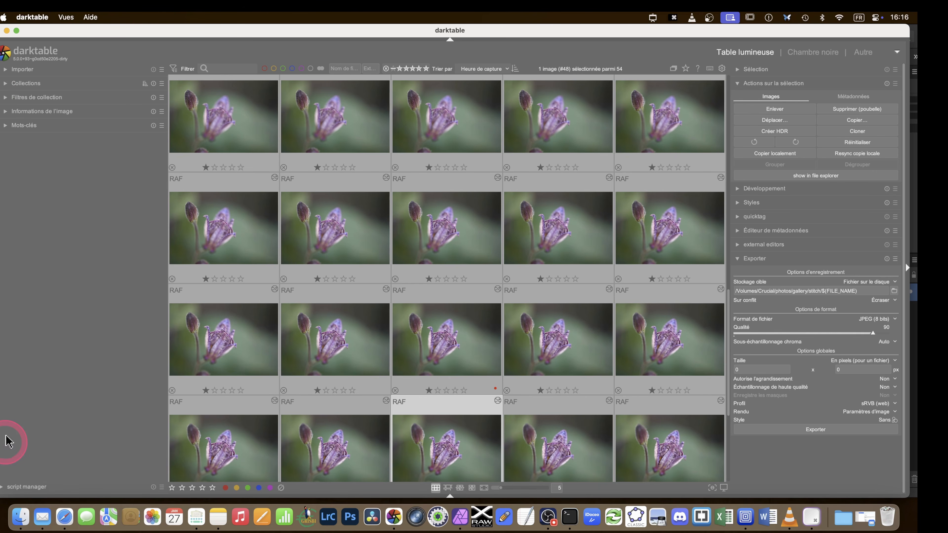
left_click(2, 490)
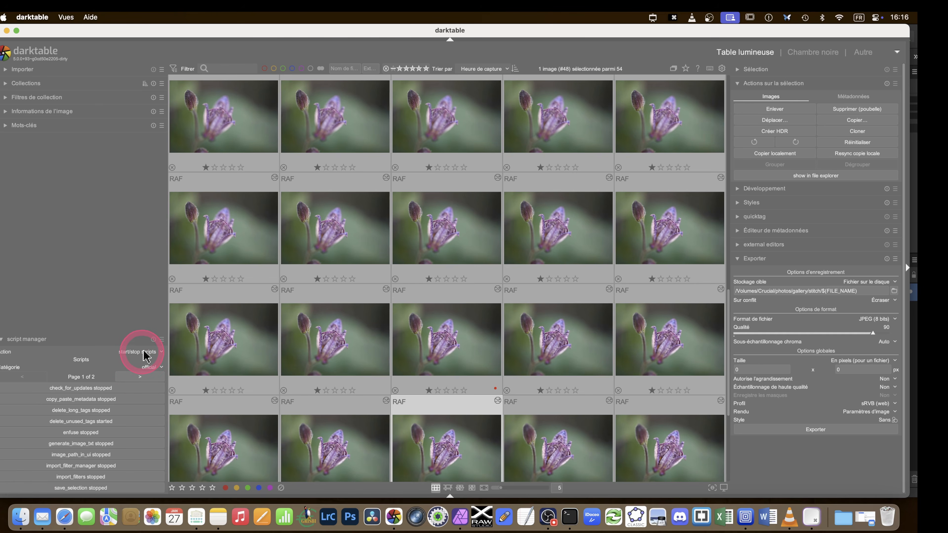
left_click(141, 352)
left_click(140, 338)
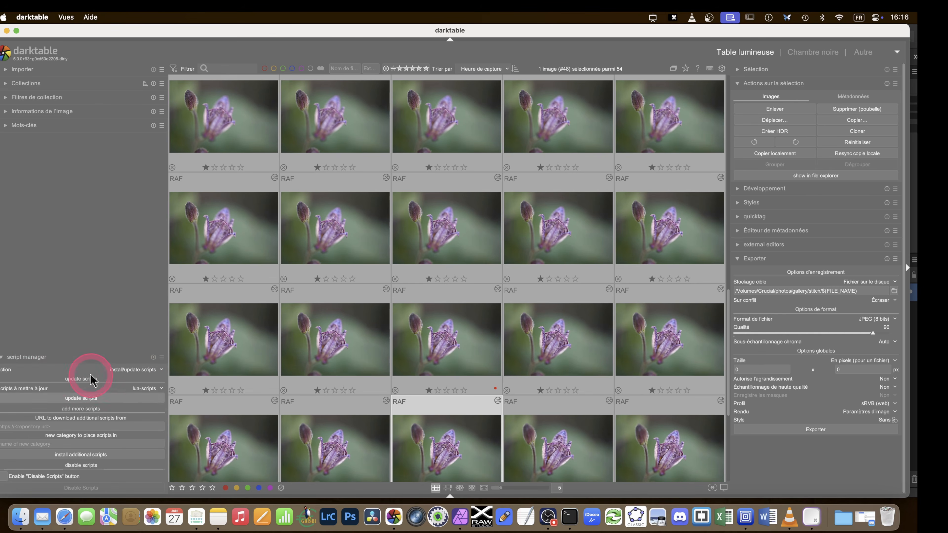
Step: View the script manager's start/stop scripts list and return its action to install/update scripts
left_click(161, 371)
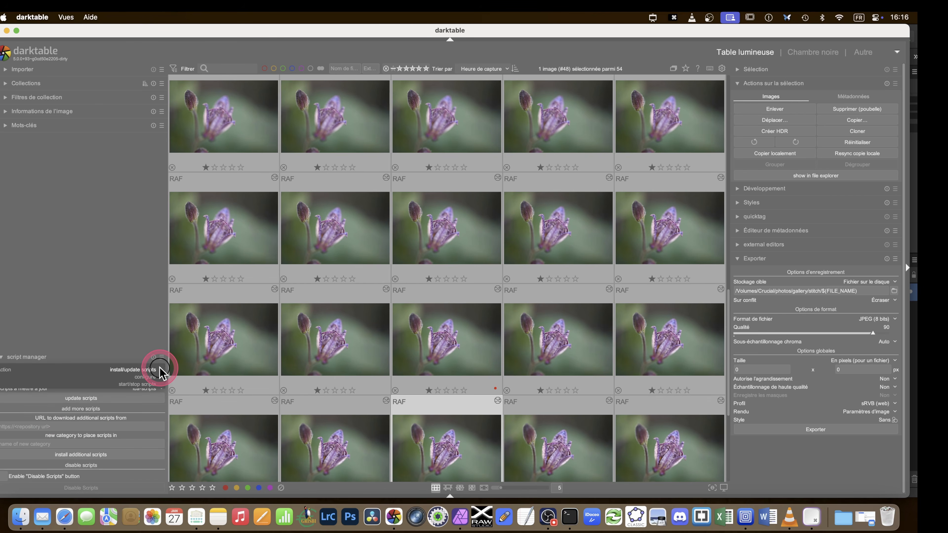
left_click(152, 385)
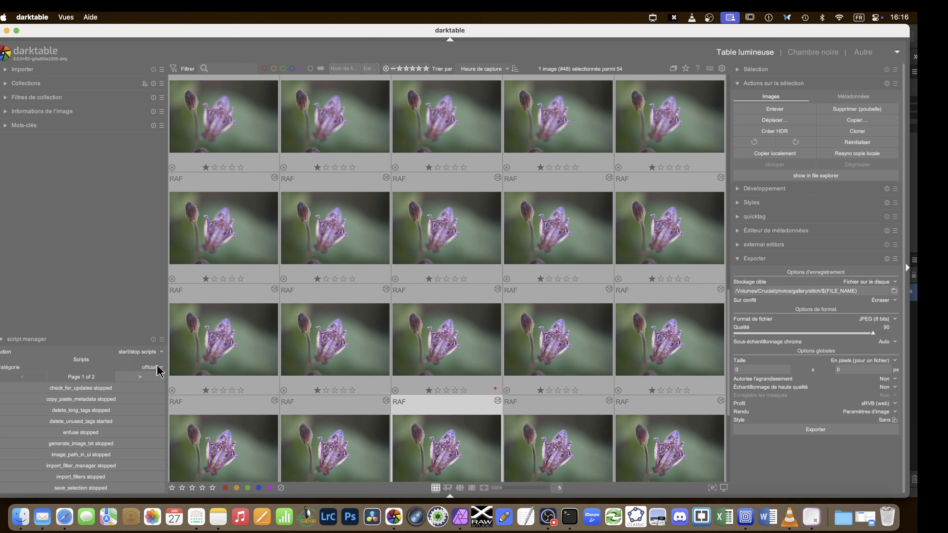
left_click(159, 351)
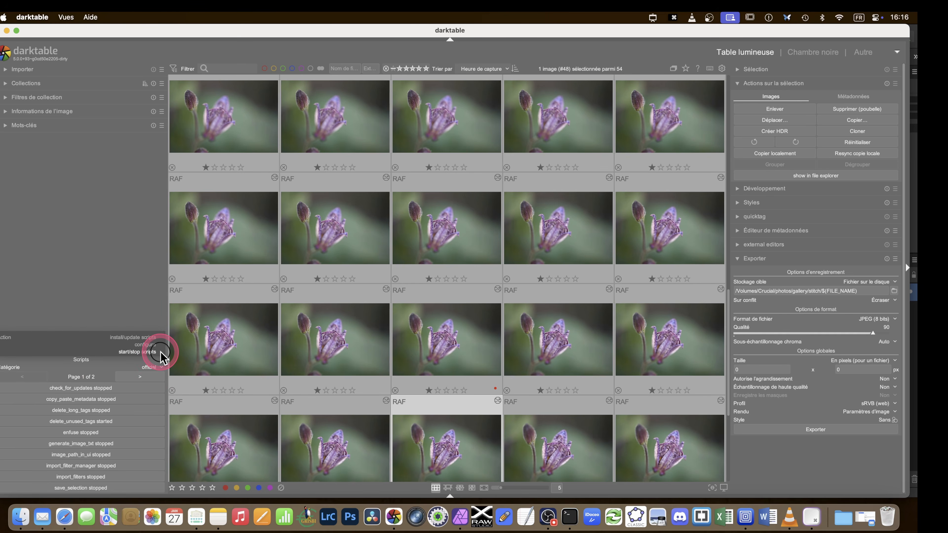
left_click(146, 344)
left_click(147, 337)
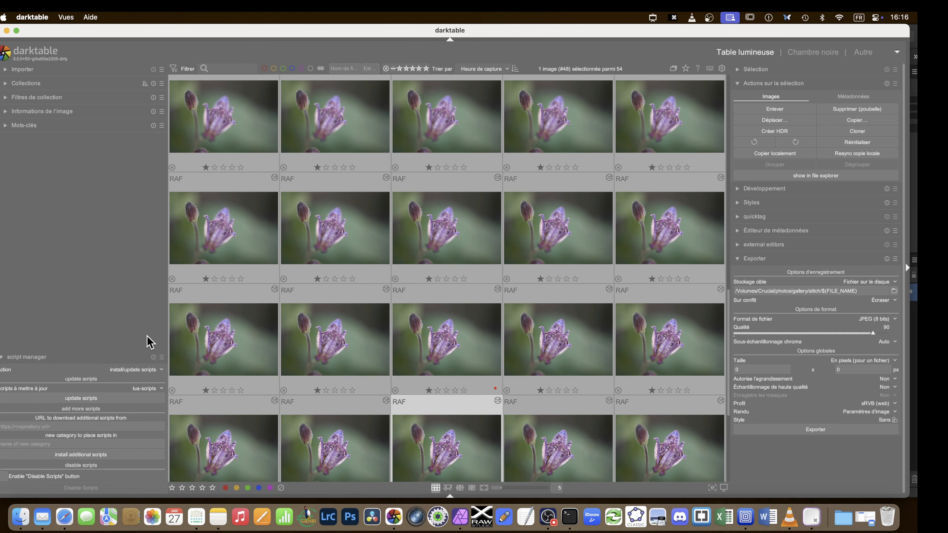
Step: Copy the darktable_extra_scripts GitHub page address from Safari and paste it as darktable's download URL for additional scripts
left_click(66, 519)
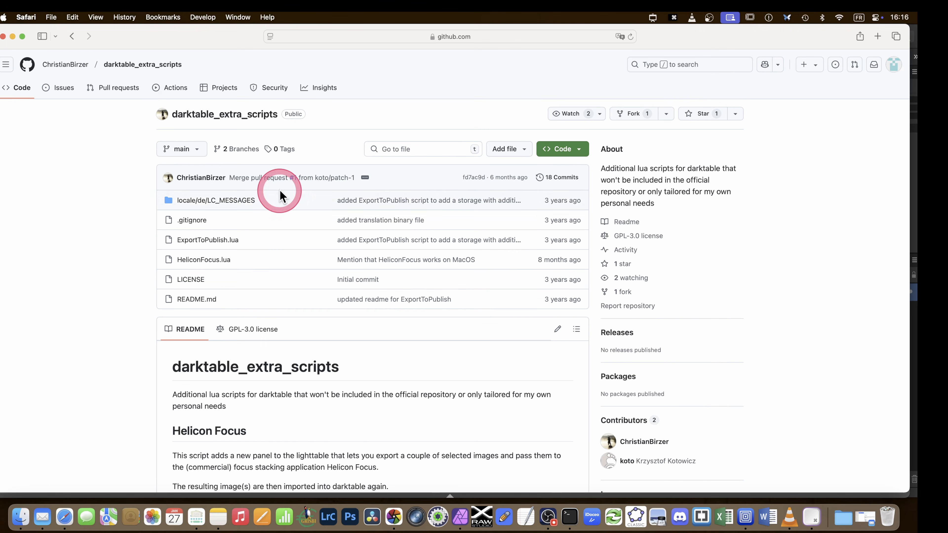
mouse_move(86, 73)
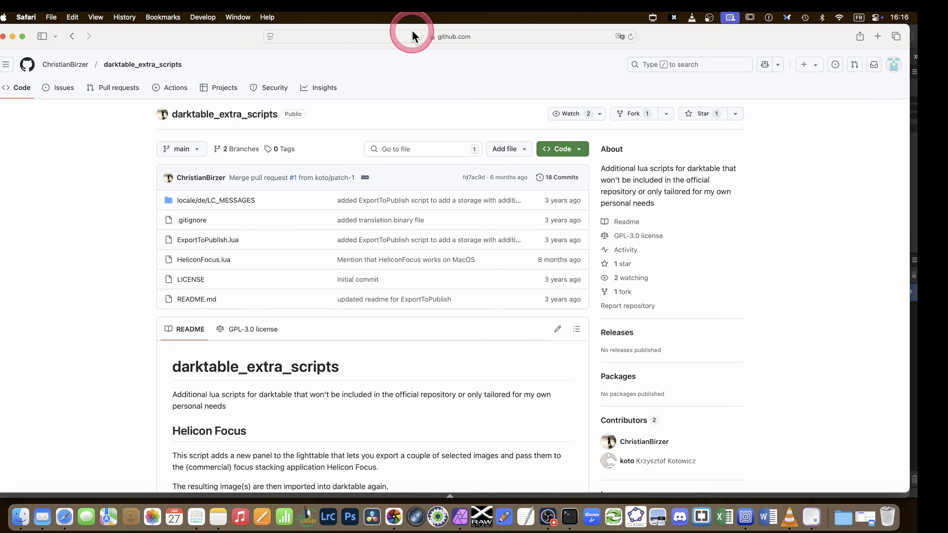
left_click(409, 37)
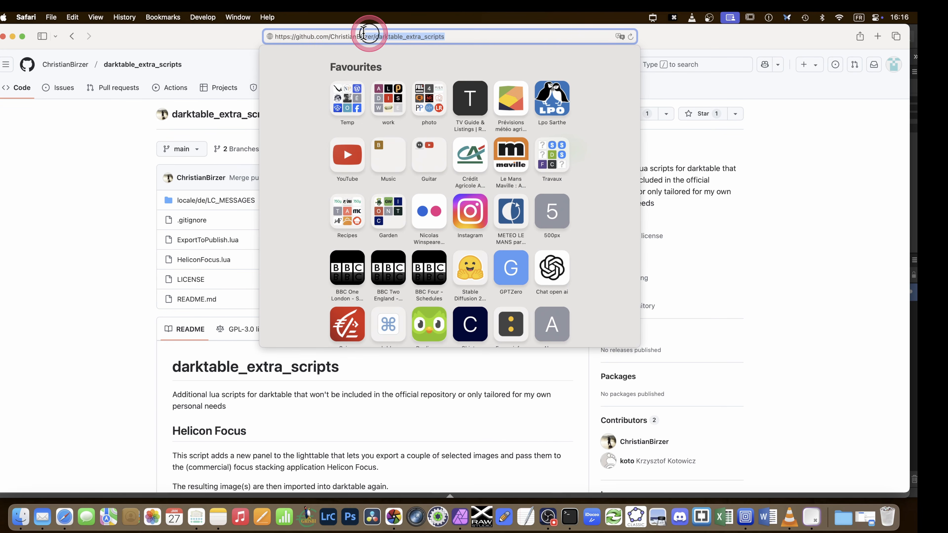
key("super+c")
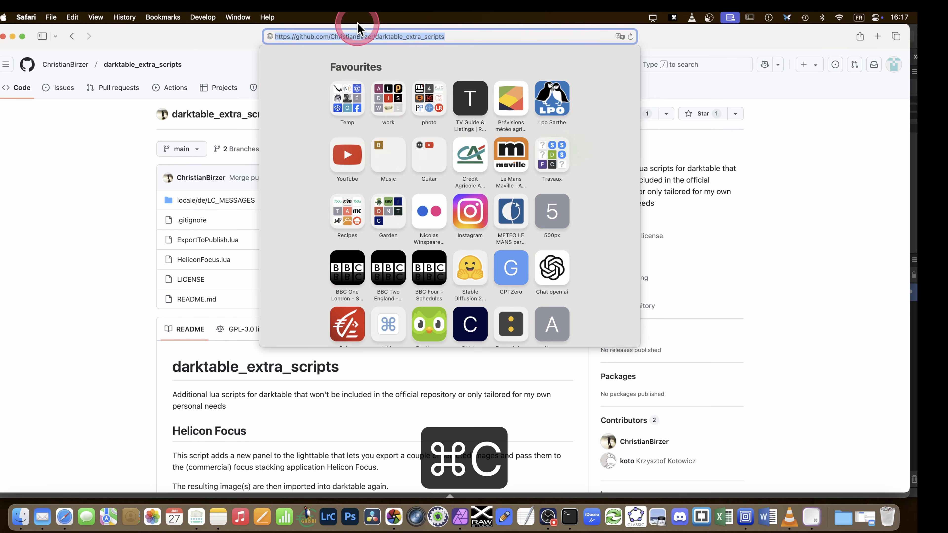
left_click(394, 518)
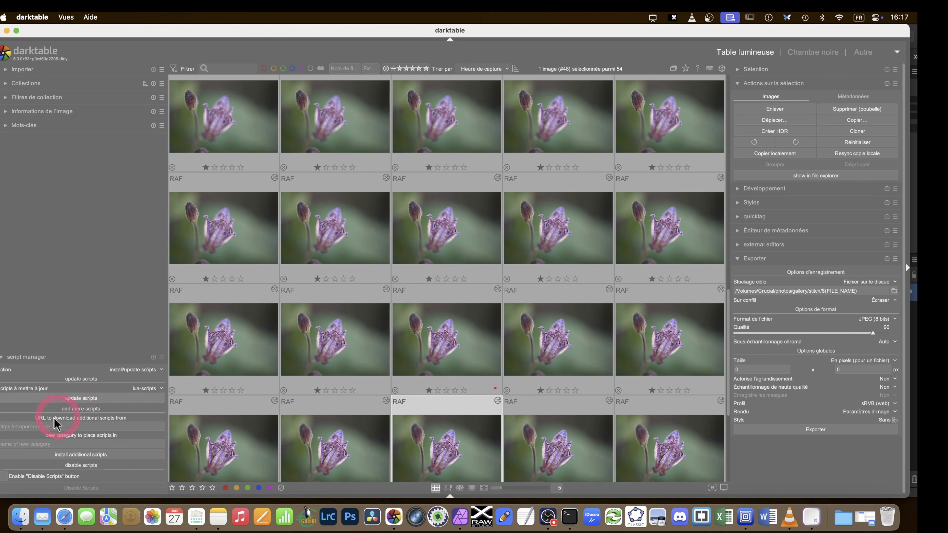
left_click(38, 427)
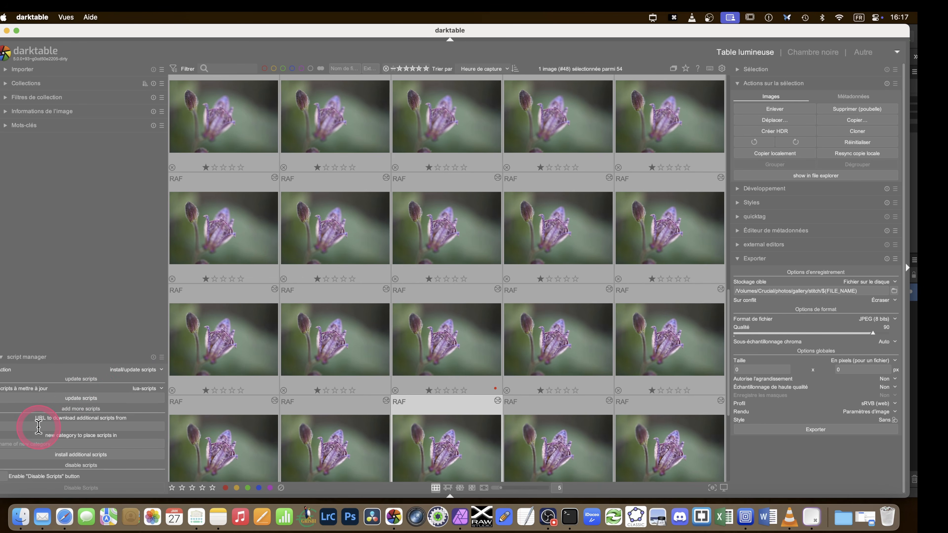
key("super+v")
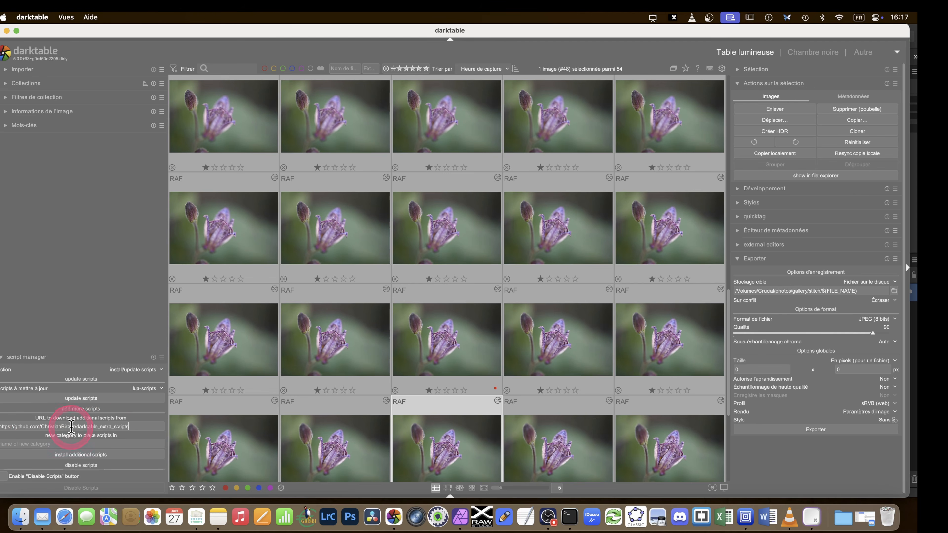
Step: Name the new script category meslua and install the additional scripts
left_click(90, 443)
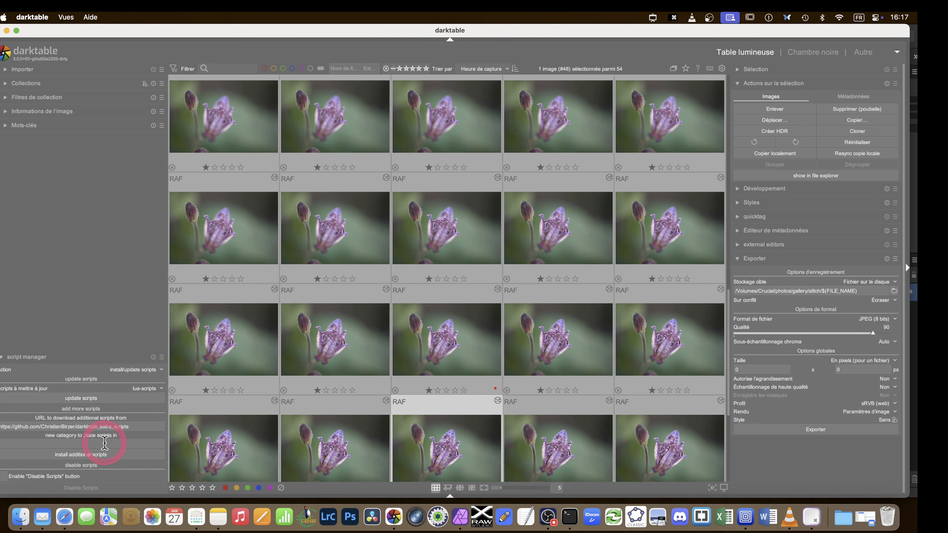
type("l")
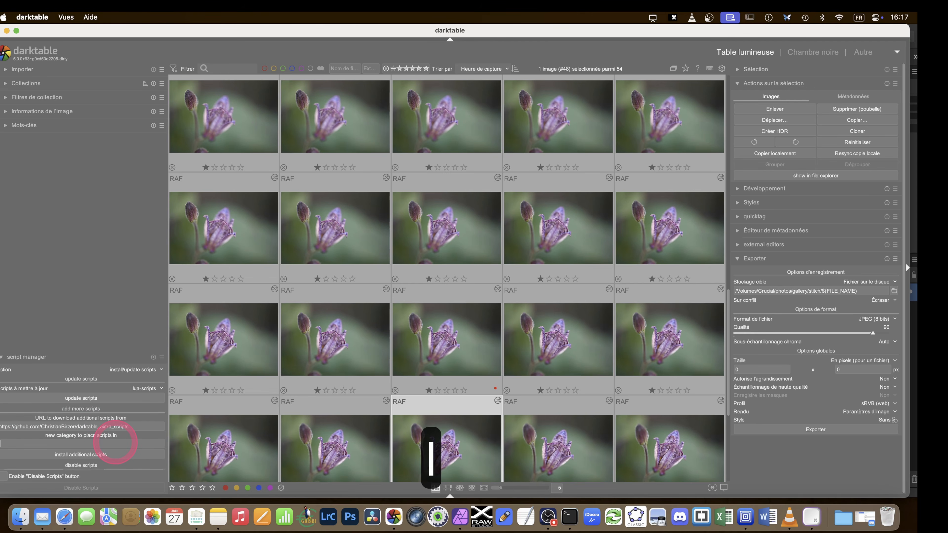
key("BackSpace")
type("me")
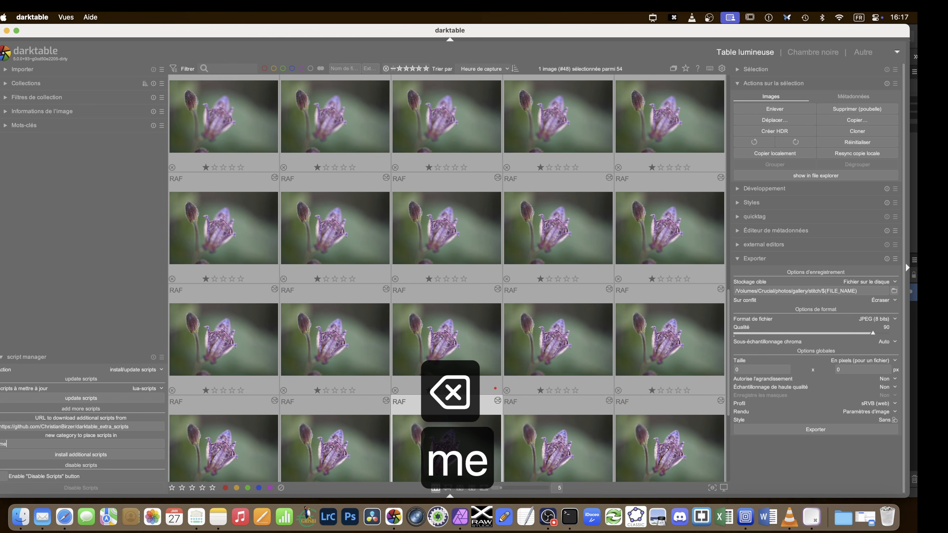
type("slua")
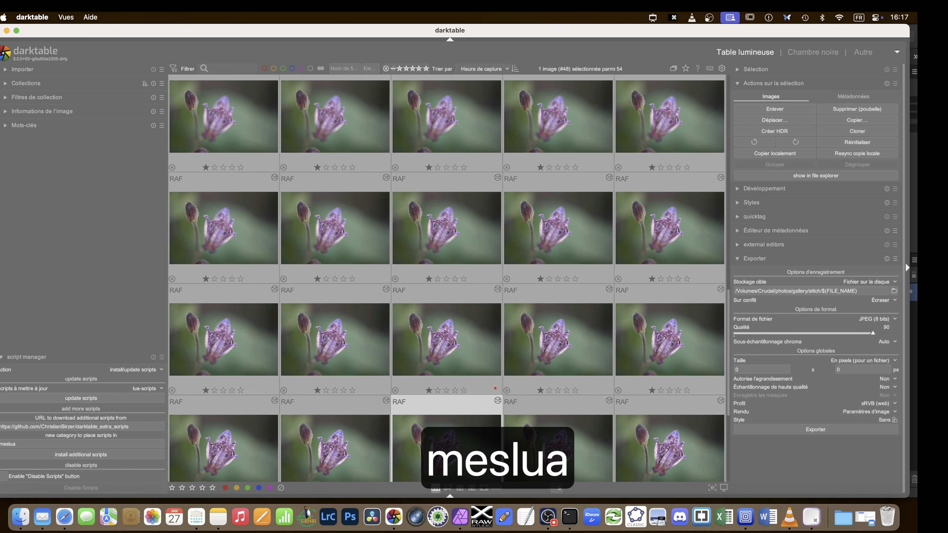
left_click(83, 456)
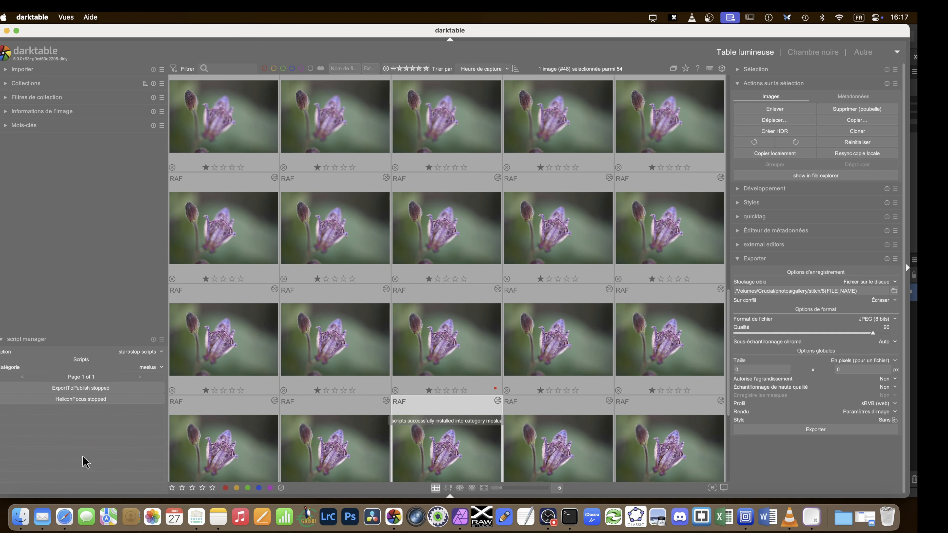
left_click(85, 455)
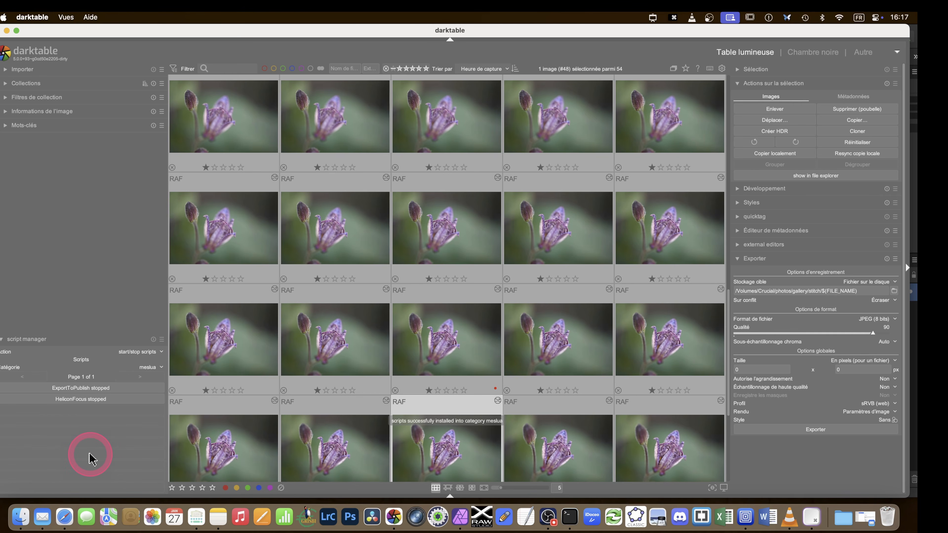
Step: Return to the GitHub repository in Safari and save the linked file HeliconFocus.lua in the Downloads folder
left_click(18, 518)
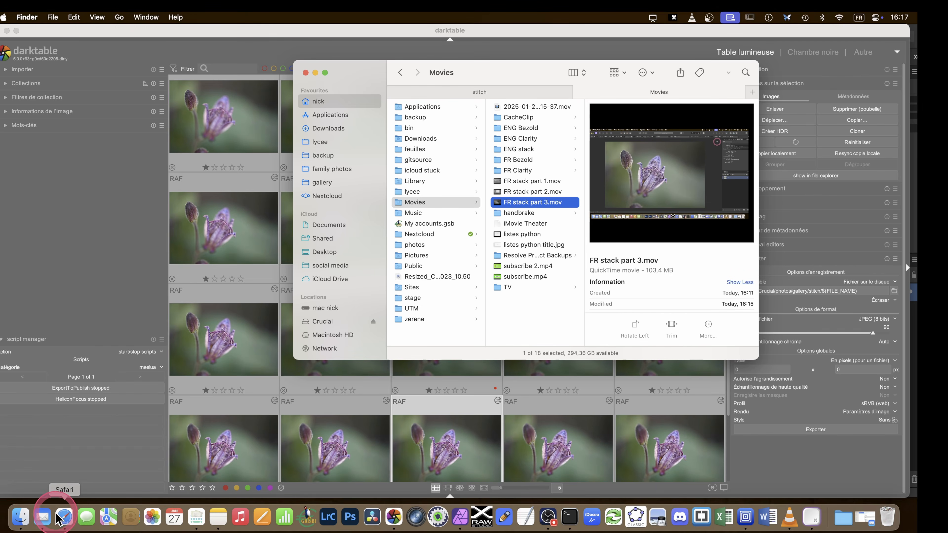
left_click(64, 517)
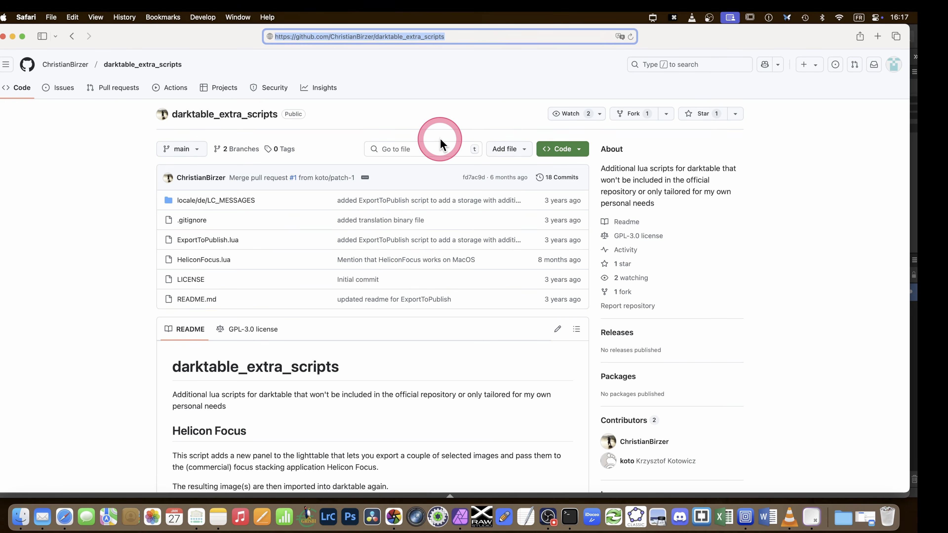
right_click(205, 261)
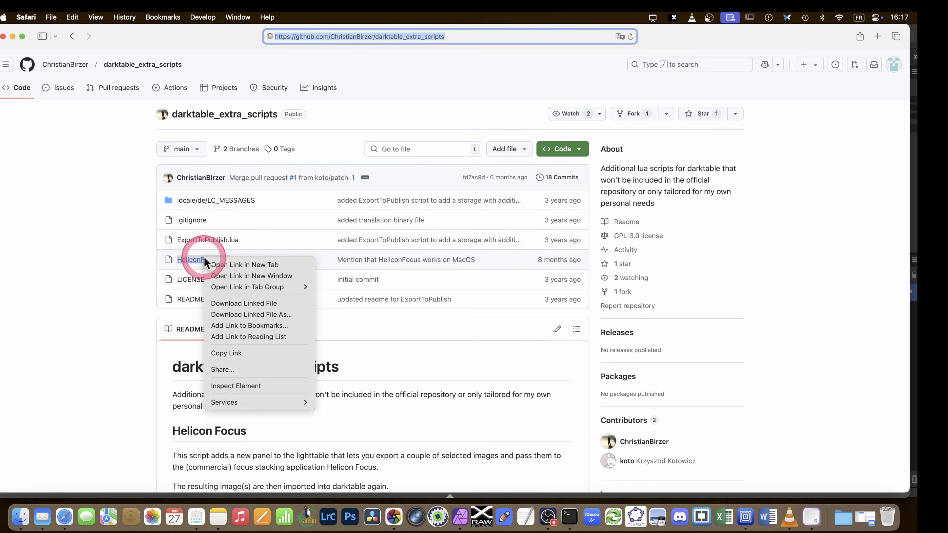
left_click(225, 316)
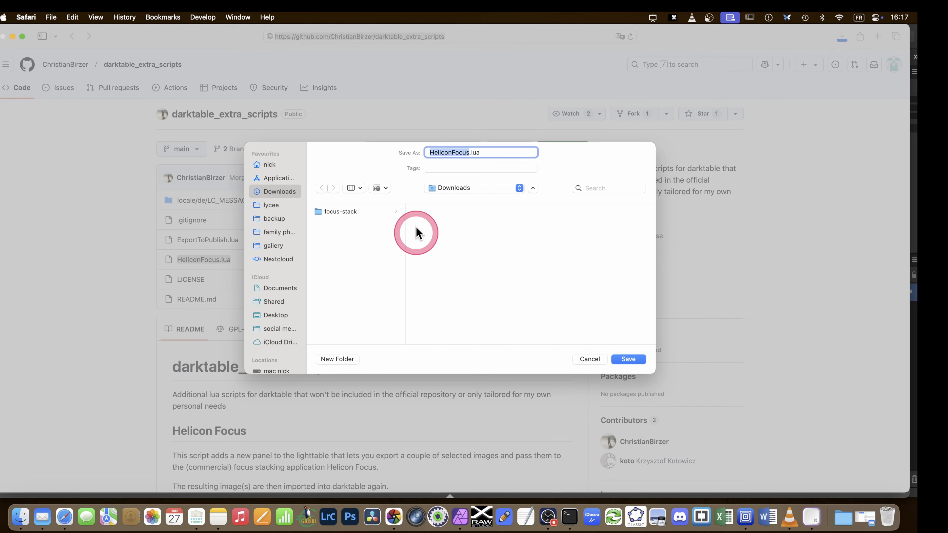
left_click(641, 358)
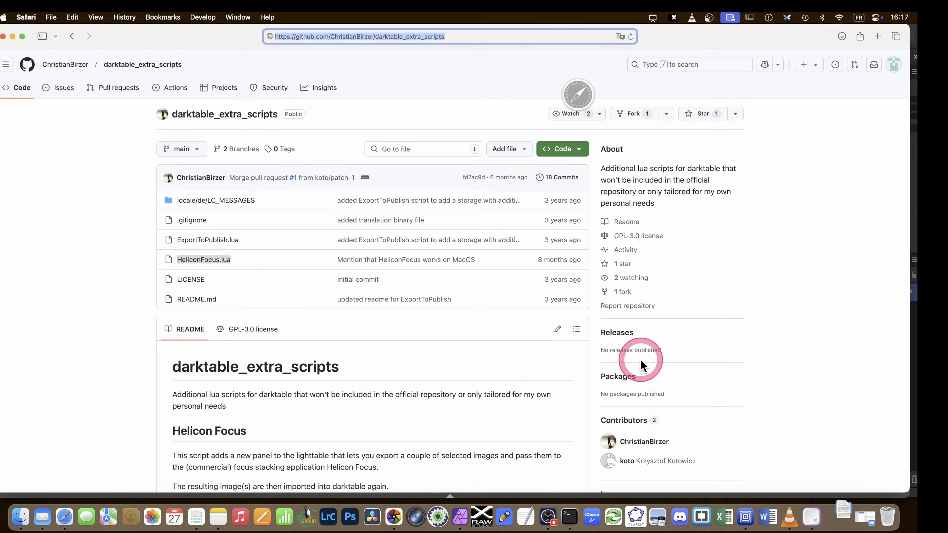
Step: Open the Downloads folder in Finder and move the focus-stack folder to the trash
left_click(21, 518)
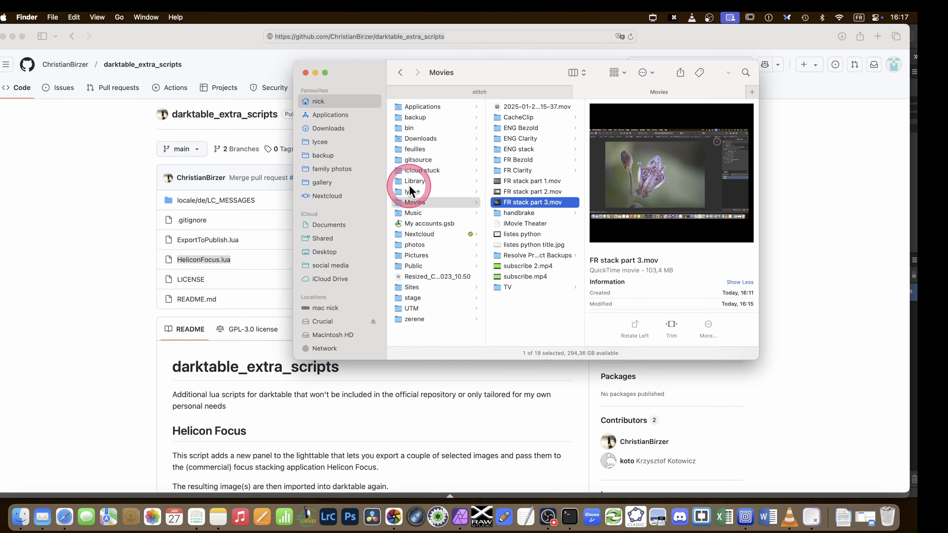
left_click(408, 191)
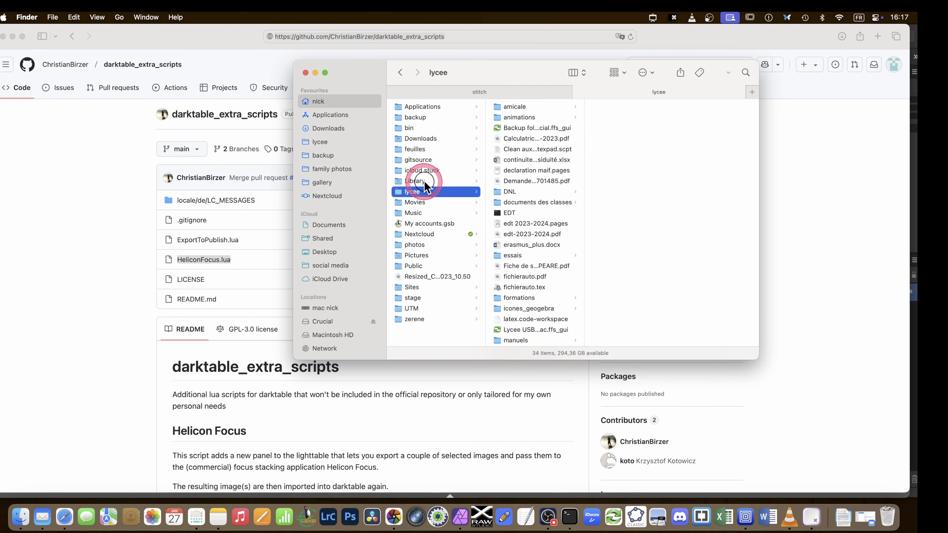
left_click(425, 183)
left_click(330, 100)
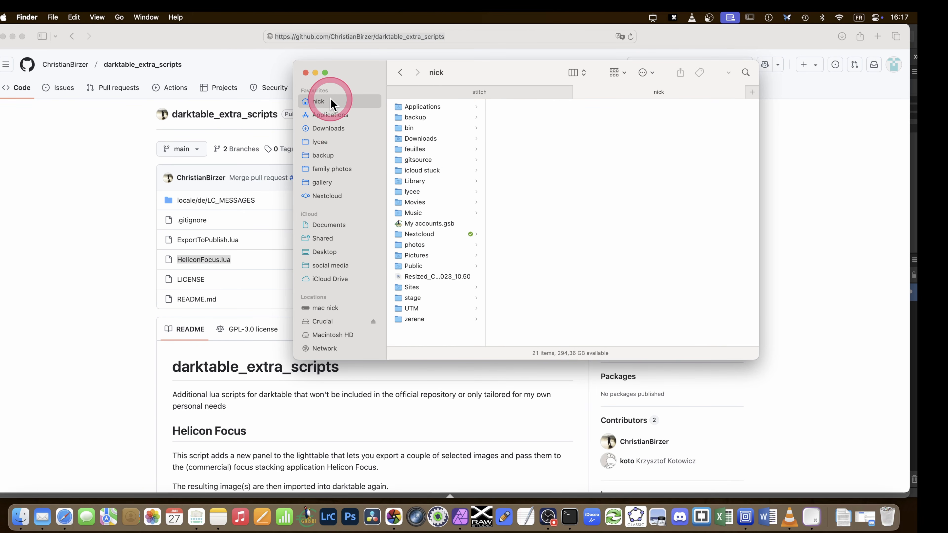
left_click(332, 127)
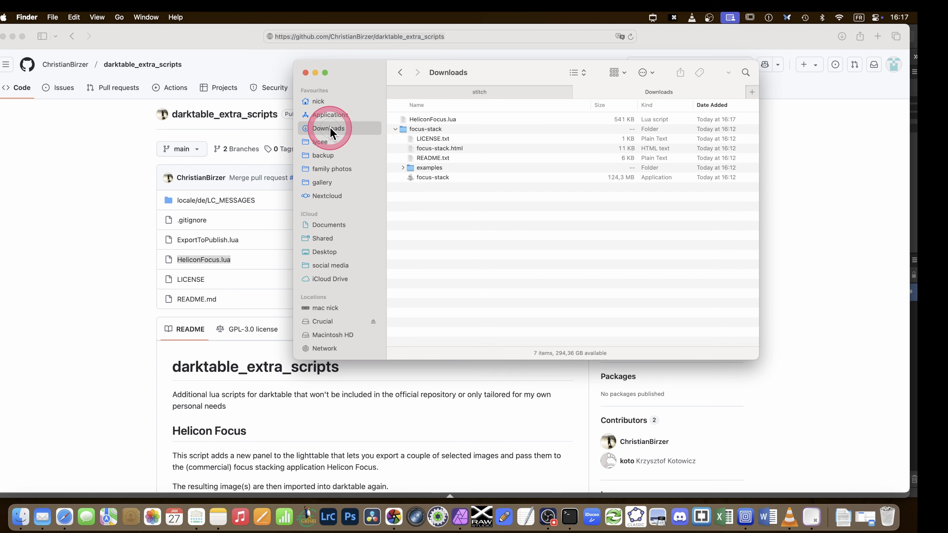
left_click(396, 129)
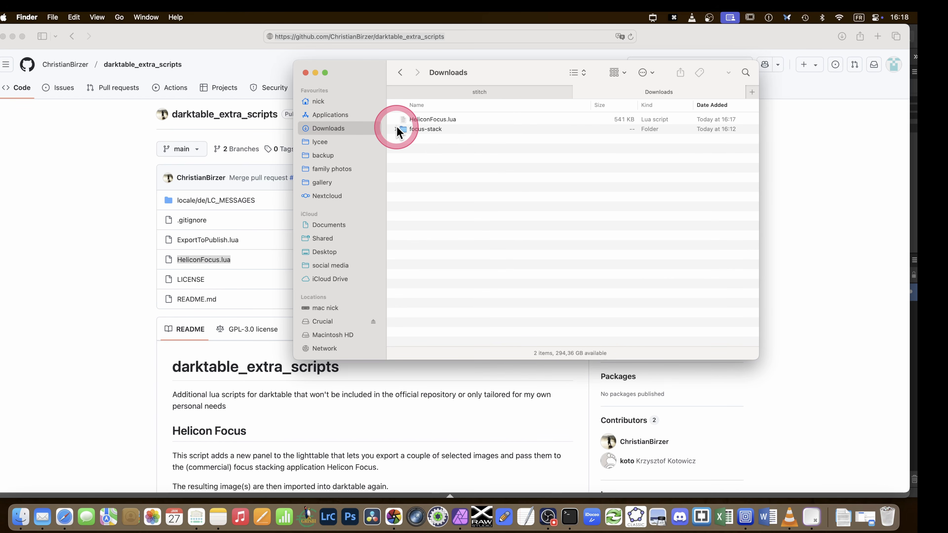
left_click(427, 124)
key("super+BackSpace")
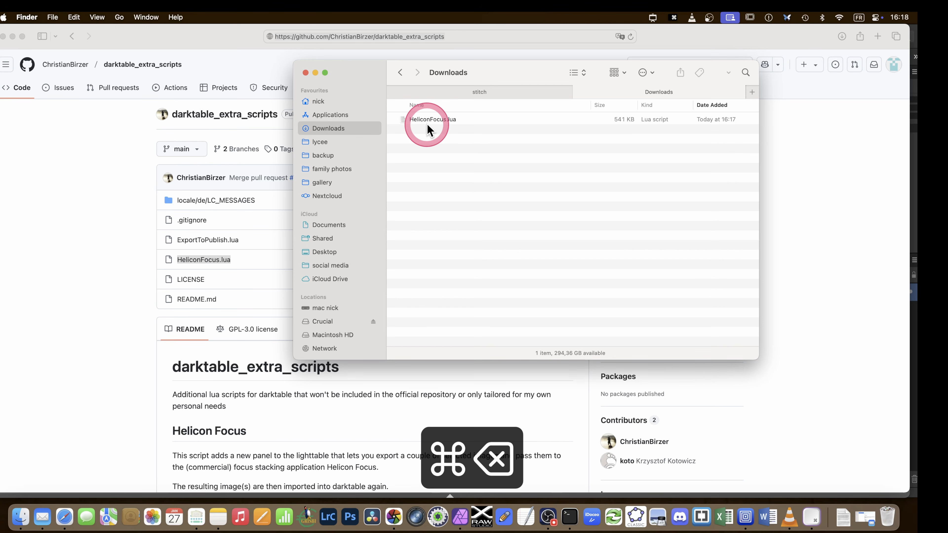
Step: Copy HeliconFocus.lua from the Downloads folder and show hidden files in the home folder
left_click(427, 119)
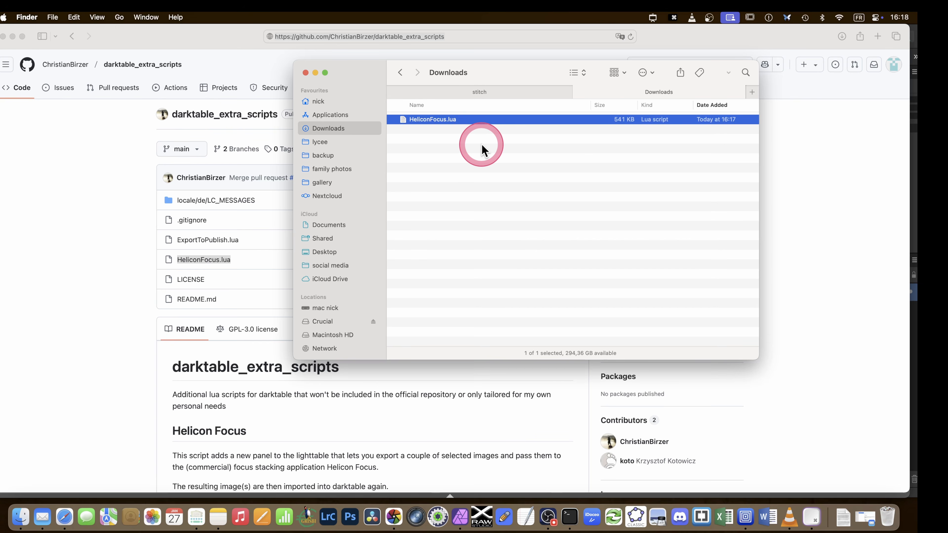
key("super+c")
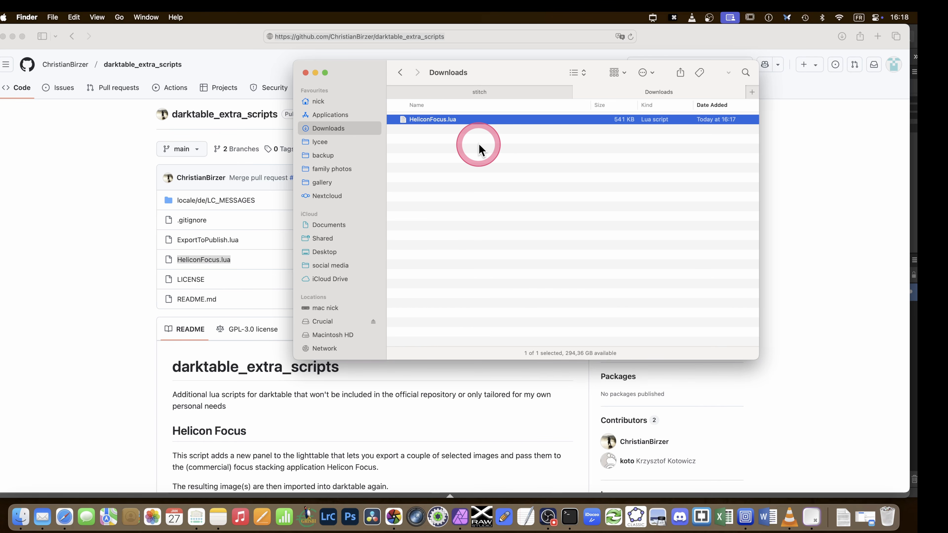
left_click(319, 102)
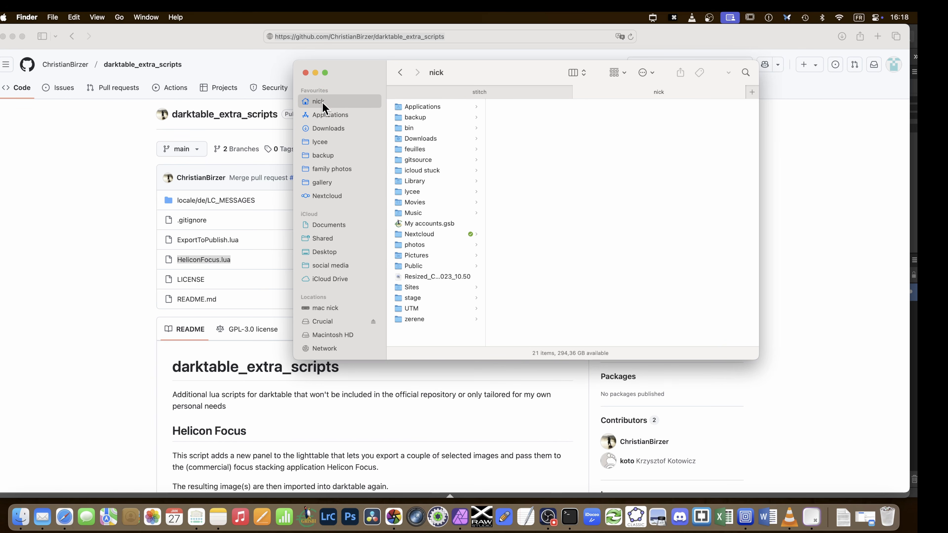
key("shift+super+period")
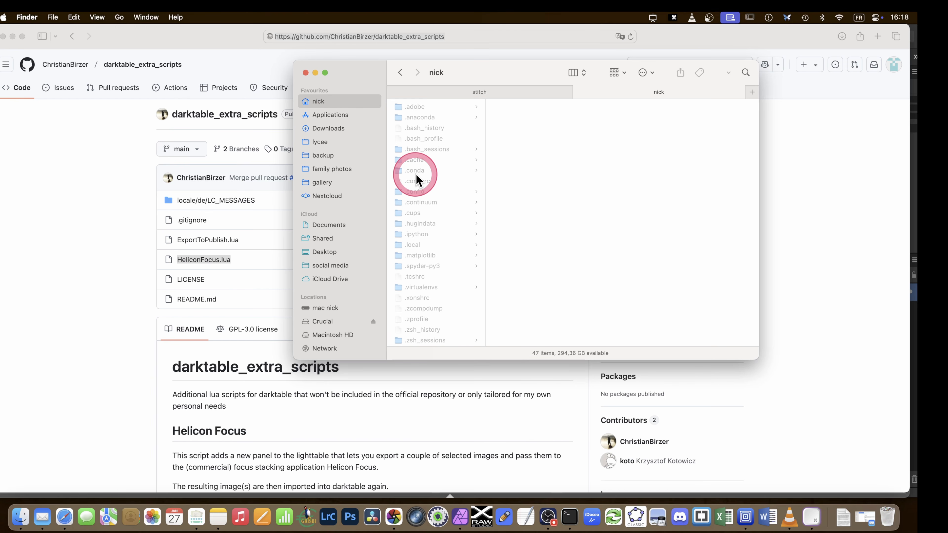
Step: Open the folder .config/darktable/lua/meslua in the home folder and check where the script file can be pasted
left_click(428, 191)
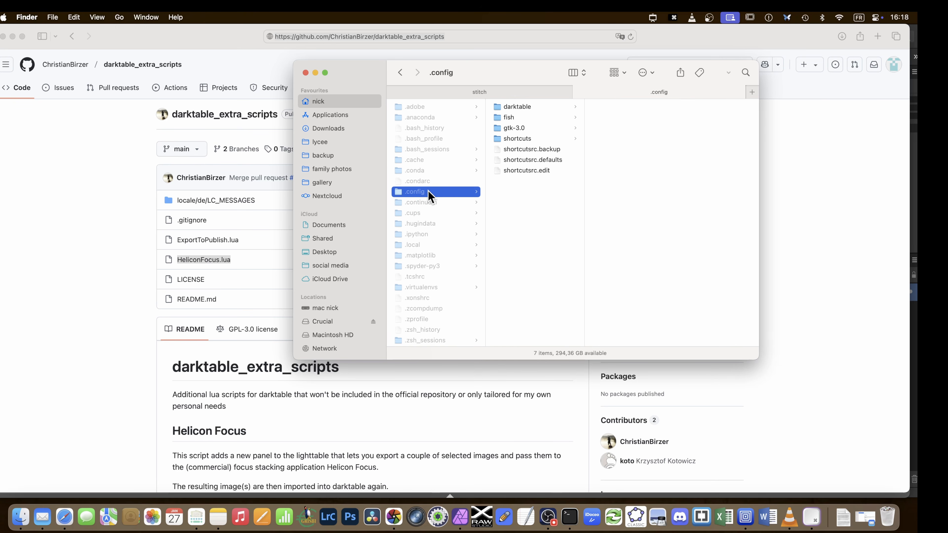
left_click(514, 108)
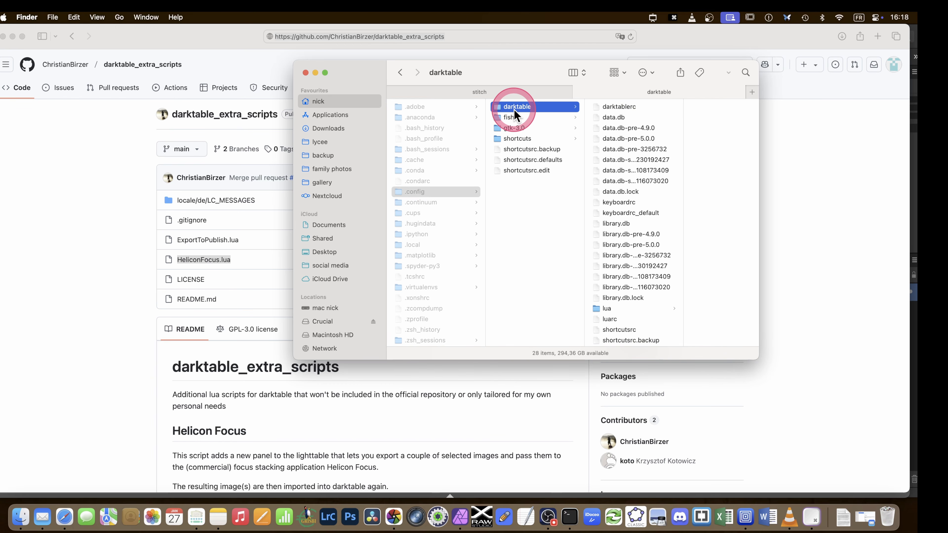
left_click(613, 309)
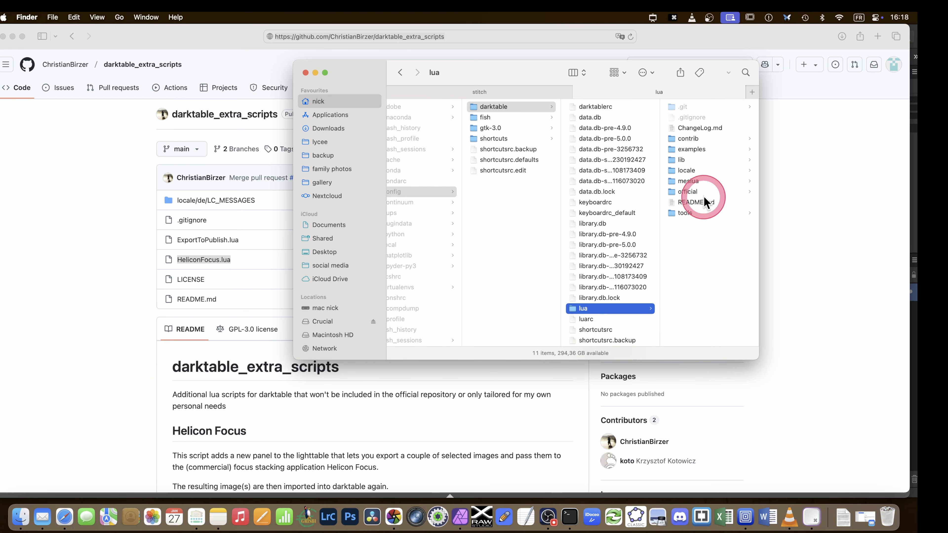
left_click(697, 181)
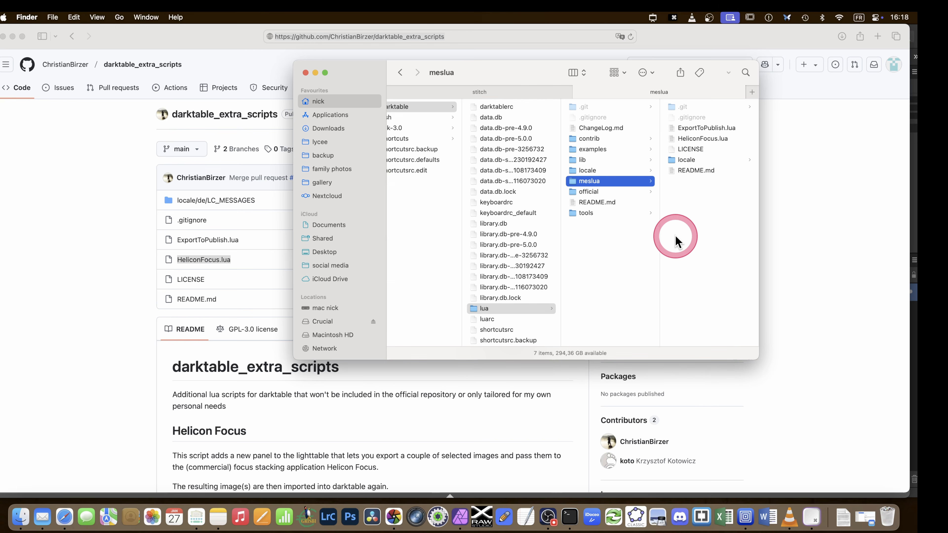
right_click(682, 216)
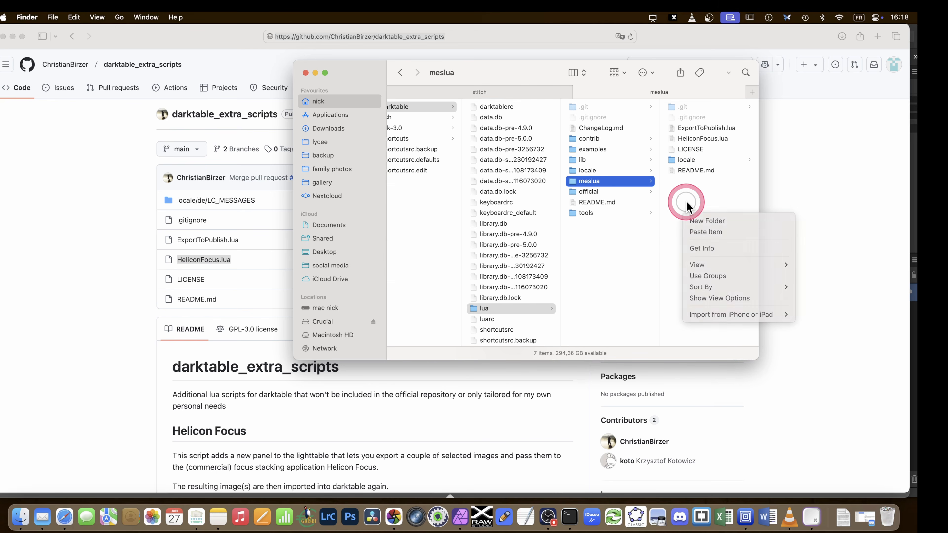
left_click(687, 204)
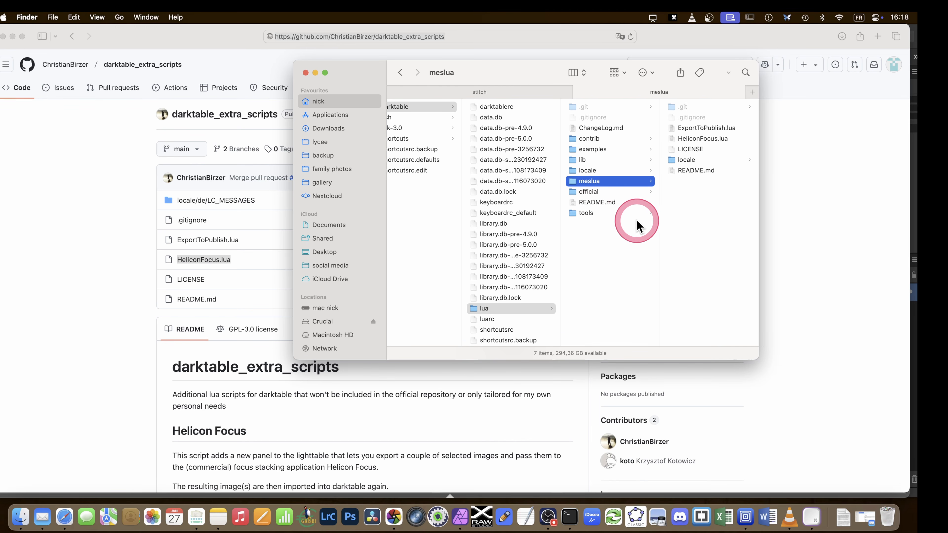
scroll(636, 225, "left", 2)
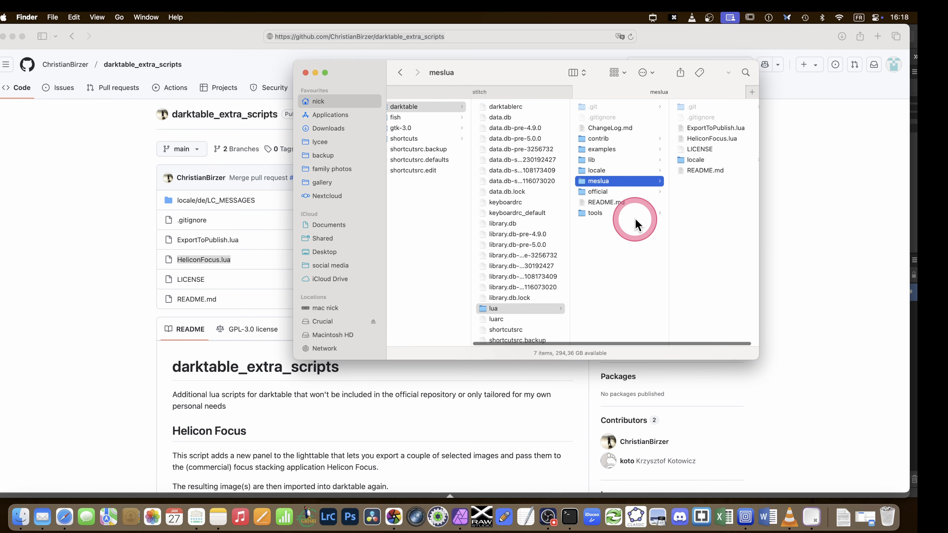
scroll(638, 224, "right", 2)
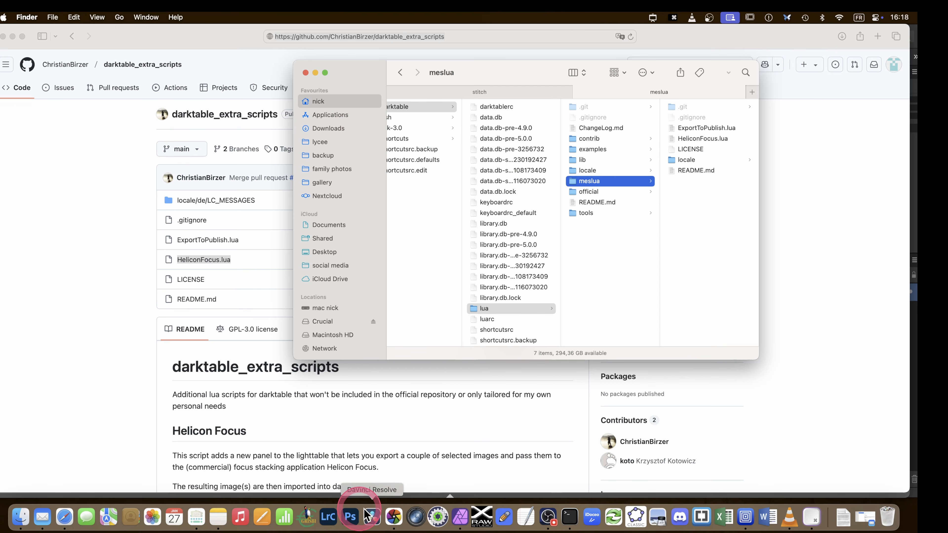
Step: Switch to darktable, start the HeliconFocus script in the meslua category, and expand the Helicon Focus module
left_click(394, 516)
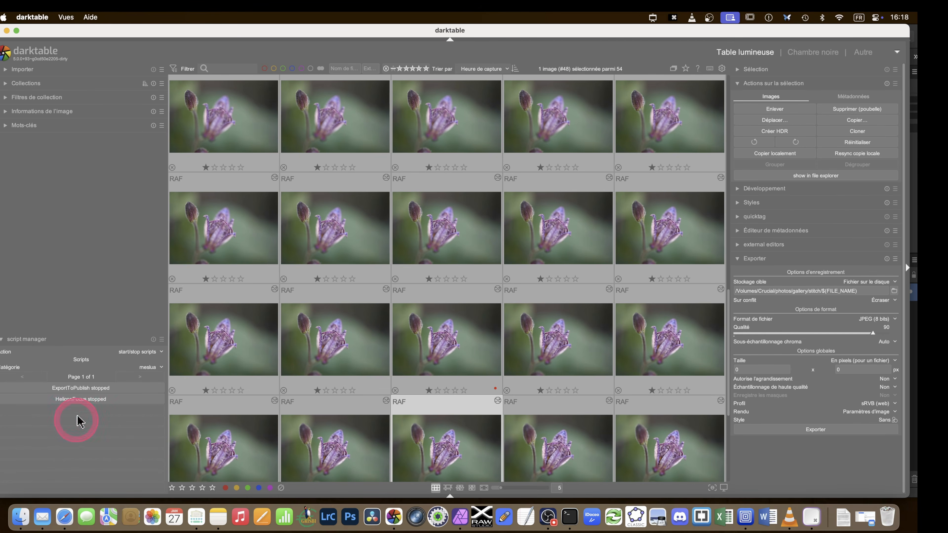
left_click(84, 398)
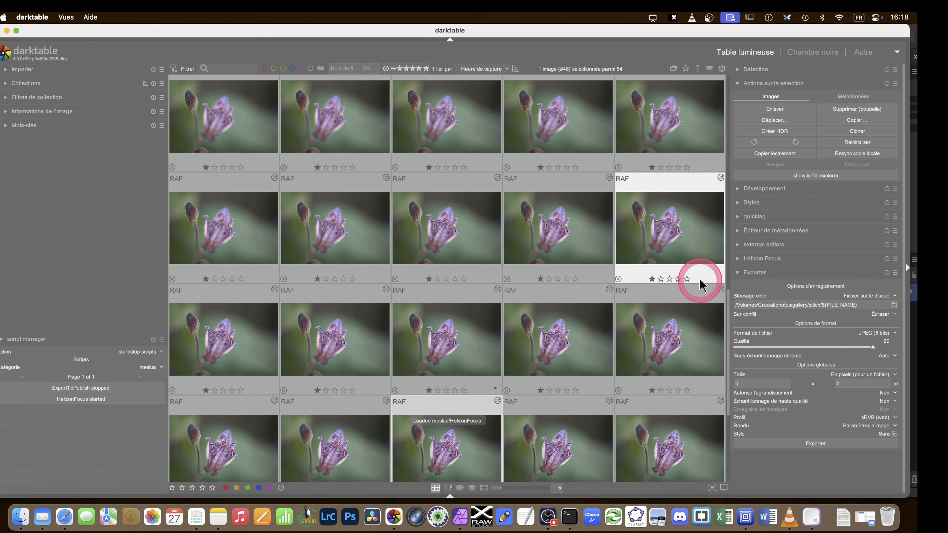
left_click(731, 259)
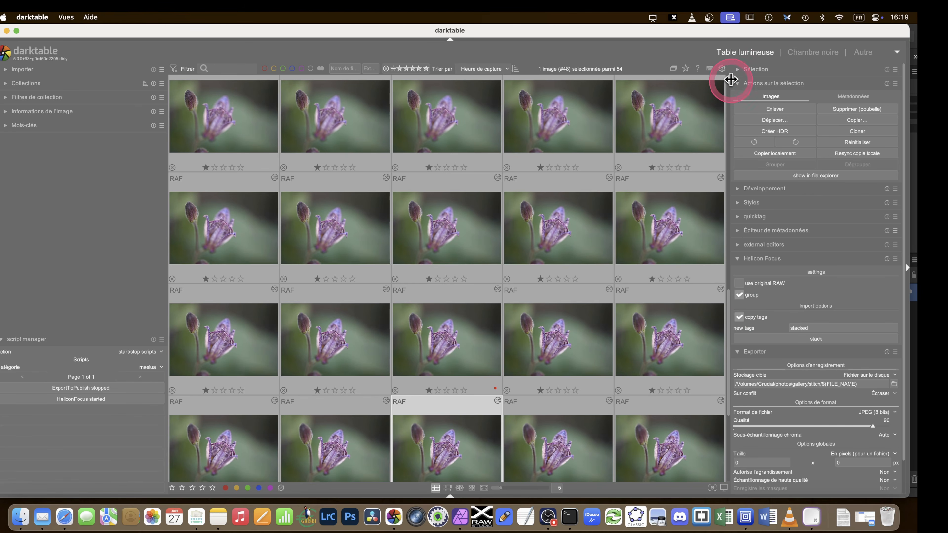
Step: Set the Helicon Focus executable to HeliconFocus from the Applications folder in the Lua options, and close the preferences
left_click(722, 69)
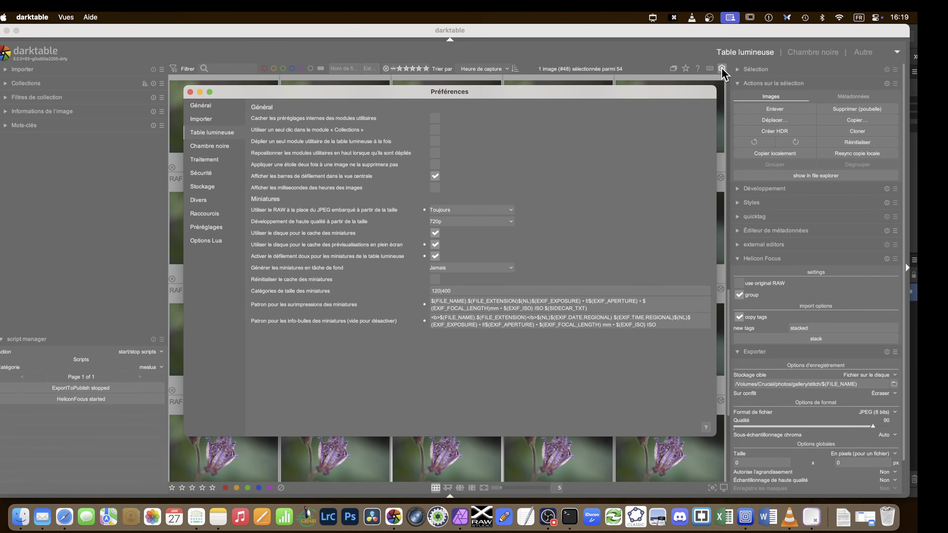
left_click(229, 170)
left_click(216, 240)
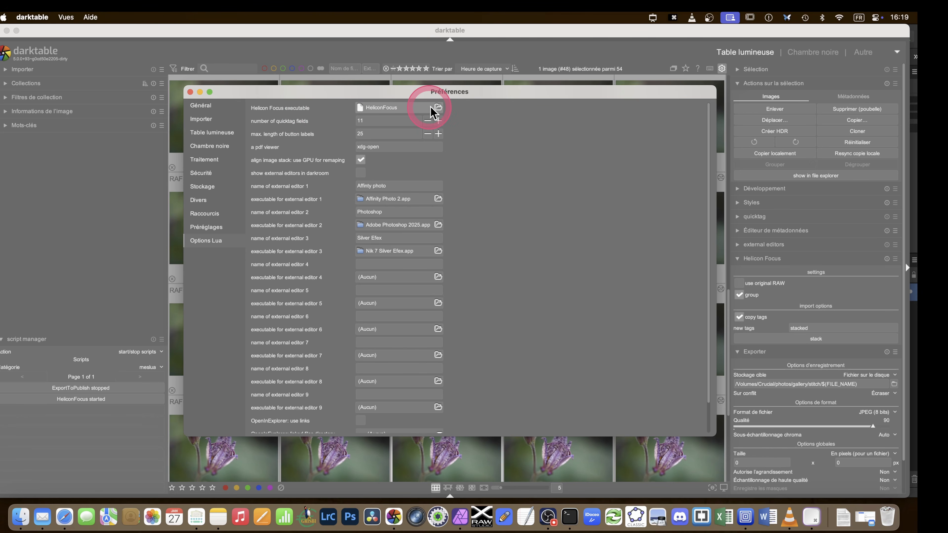
left_click(438, 108)
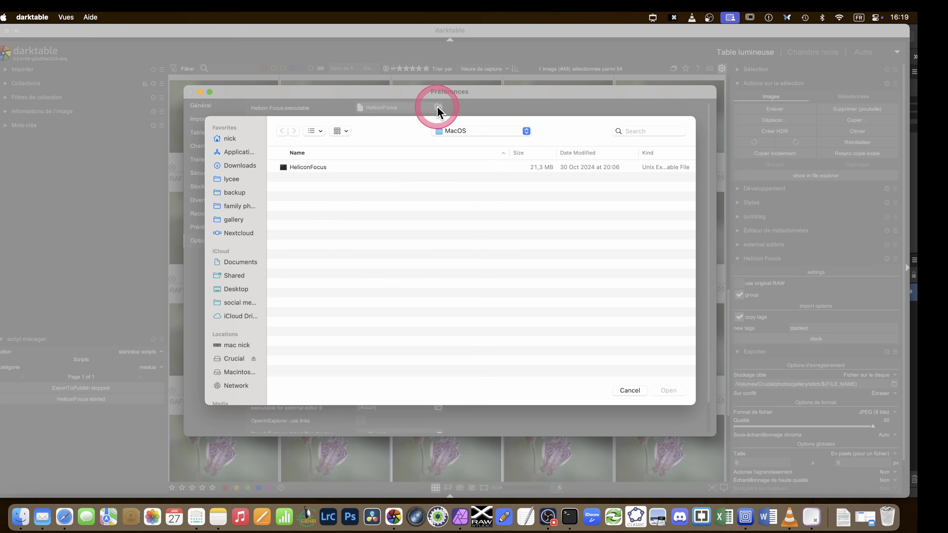
left_click(238, 153)
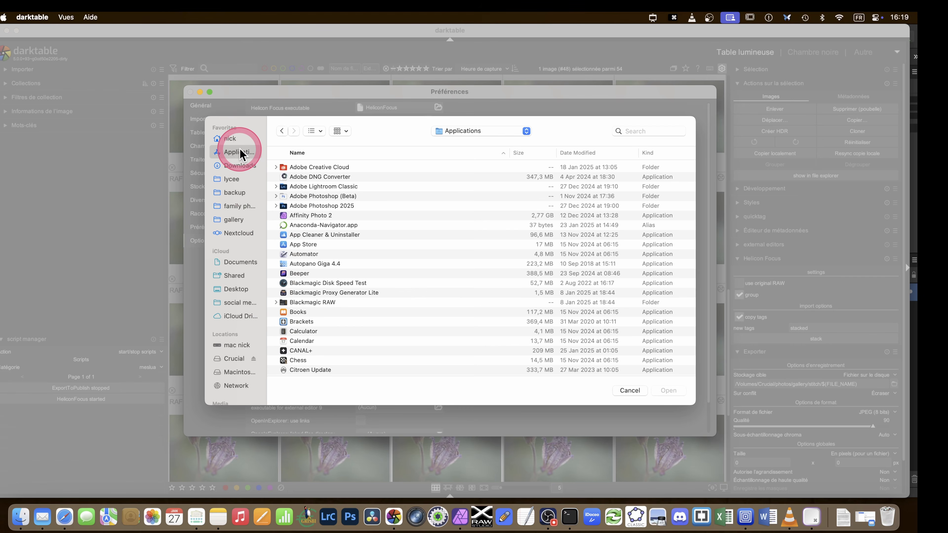
scroll(423, 275, "down", 5)
scroll(423, 275, "down", 10)
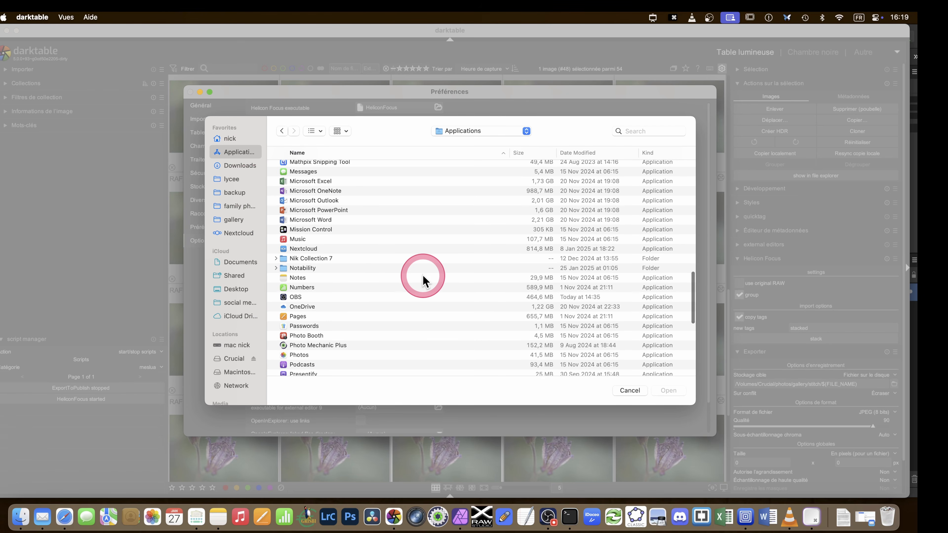
scroll(423, 274, "up", 5)
left_click(338, 220)
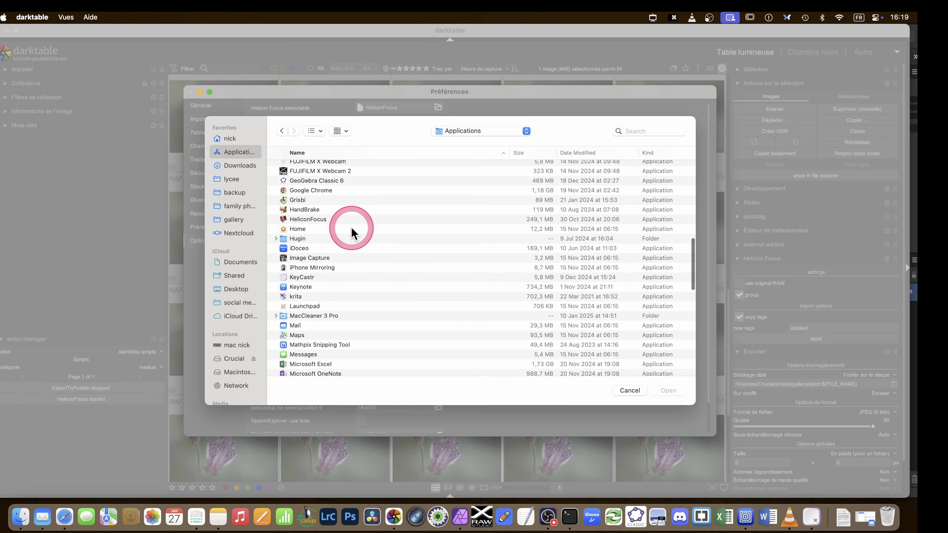
left_click(667, 391)
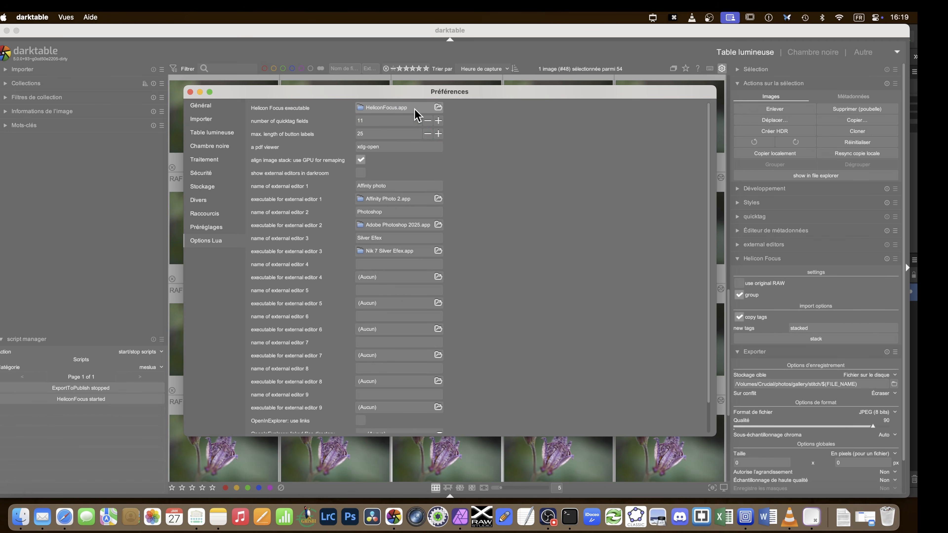
left_click(571, 477)
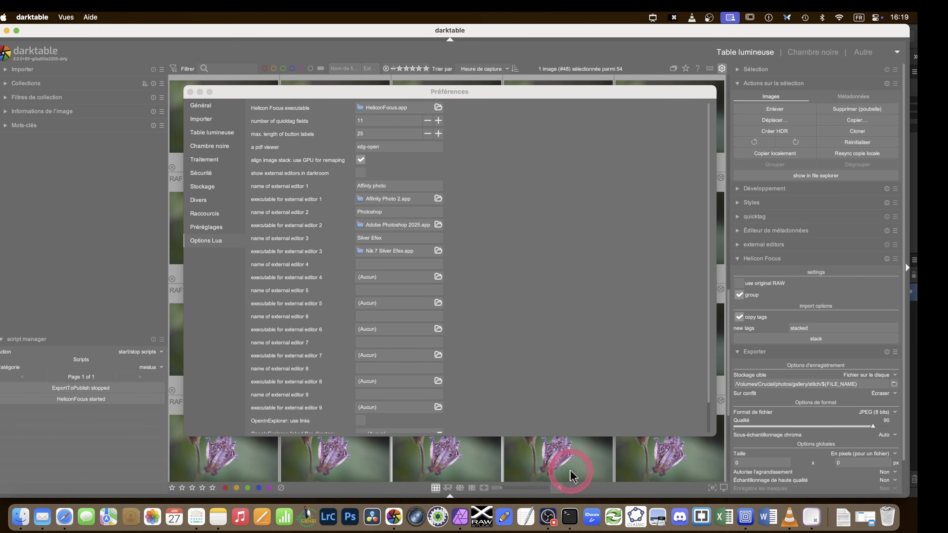
left_click(190, 92)
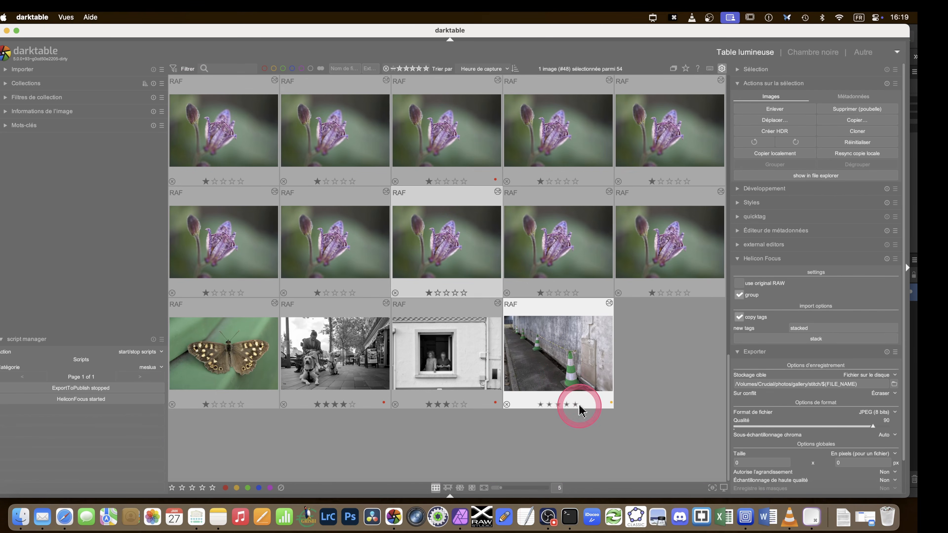
Step: Select the whole bracketed flower series in the lighttable, from its last image back to its first
scroll(555, 368, "up", 2)
scroll(547, 366, "up", 2)
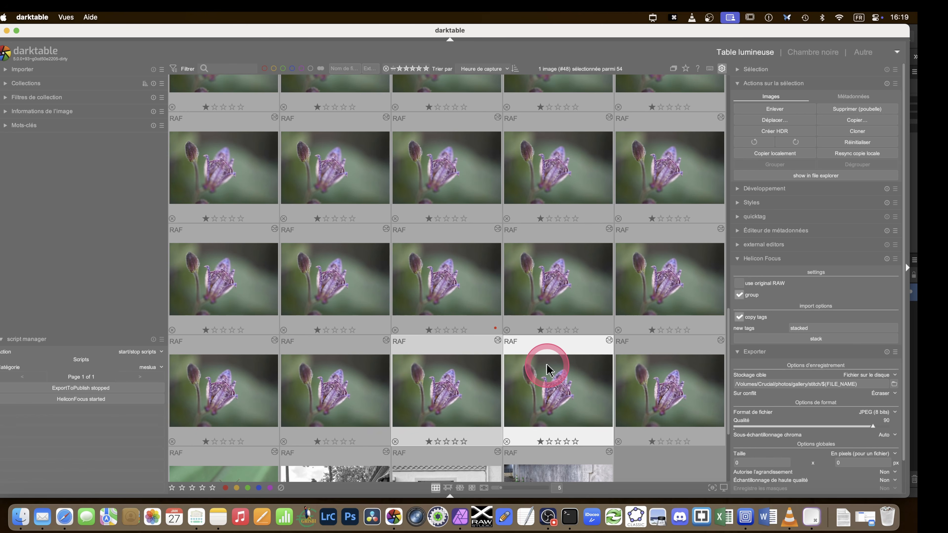
left_click(547, 366)
left_click(651, 383)
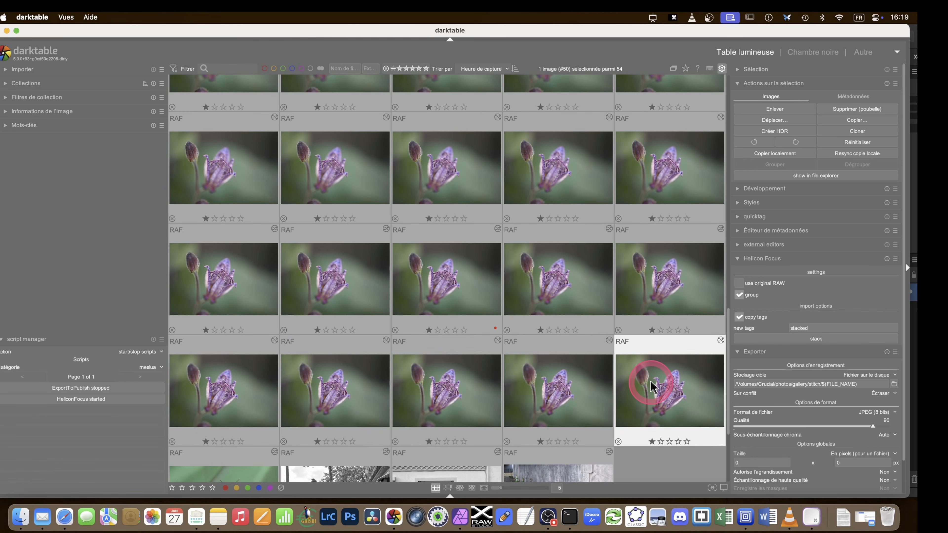
scroll(650, 381, "down", 1)
left_click(650, 382)
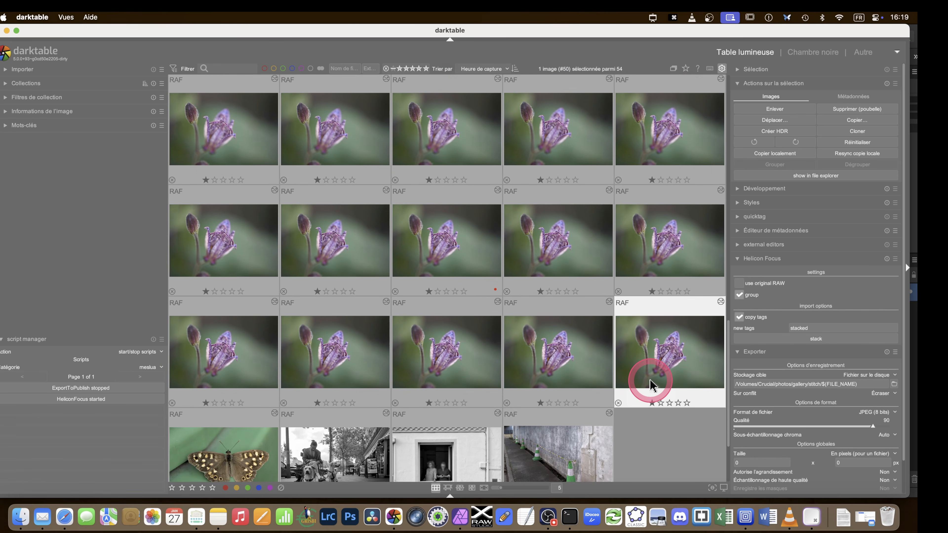
scroll(651, 382, "up", 2)
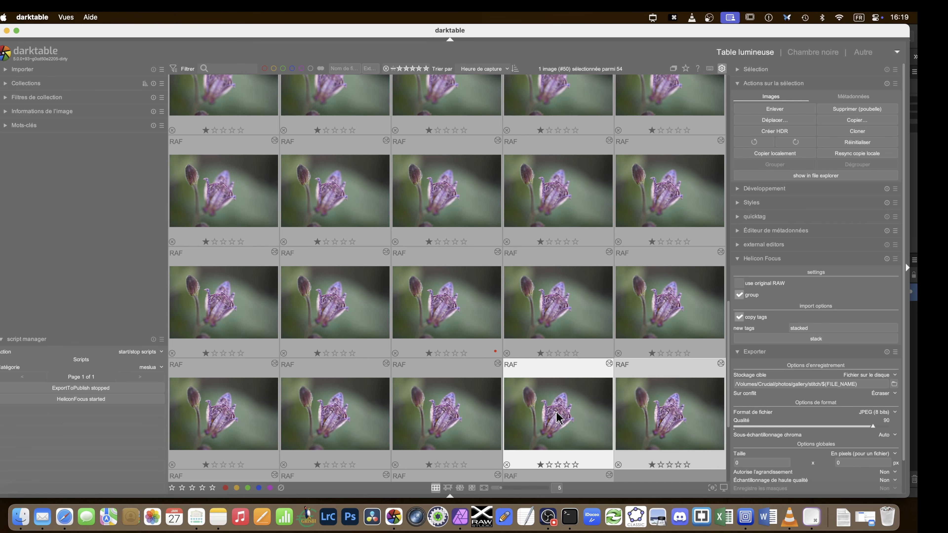
left_click(544, 360)
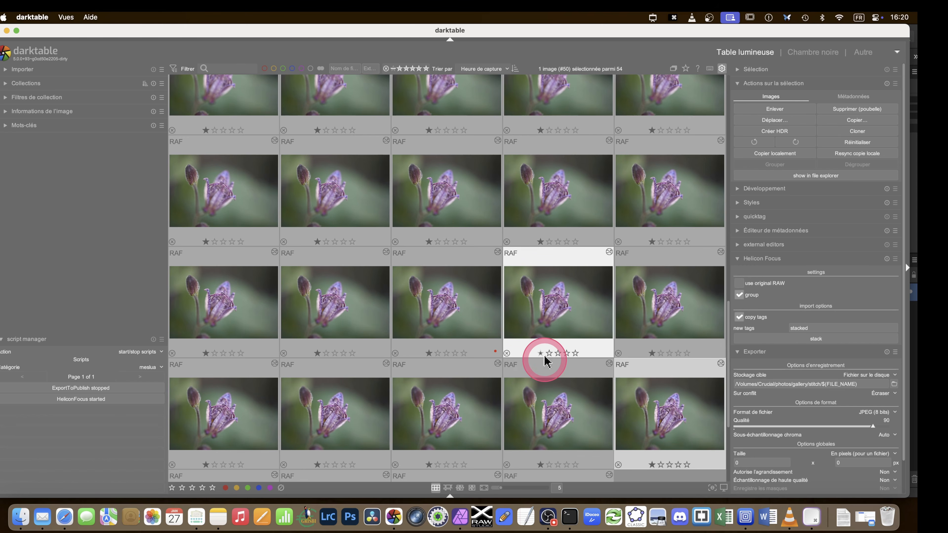
left_click(546, 324)
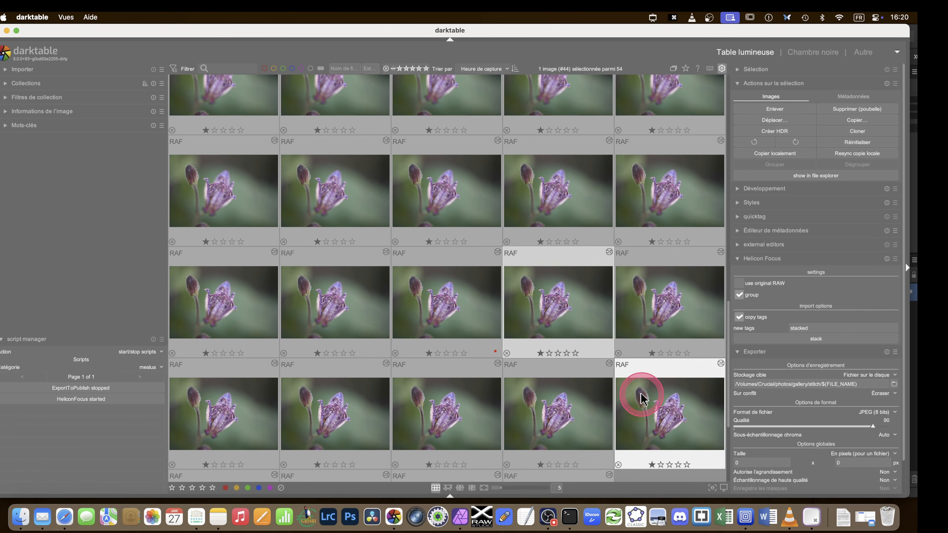
scroll(641, 394, "down", 1)
scroll(592, 358, "up", 2)
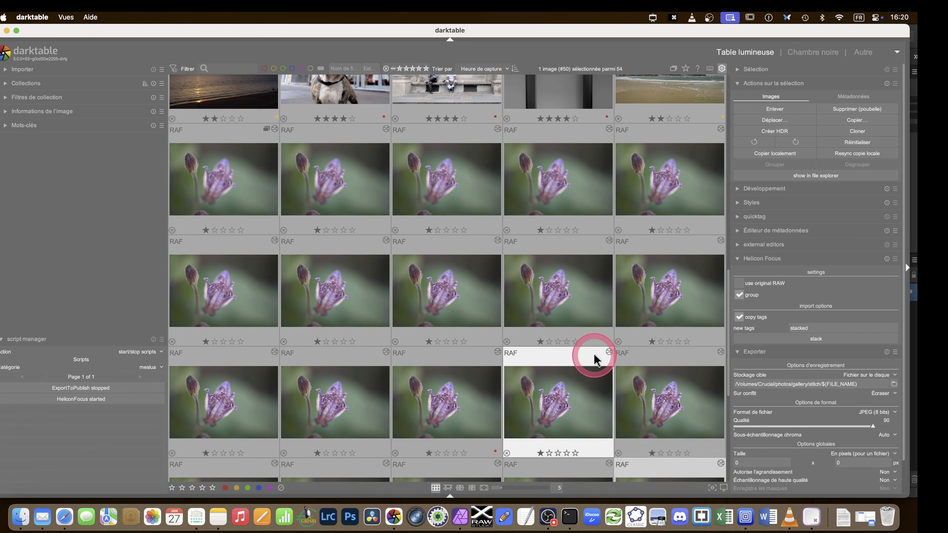
left_click(226, 257, "shift")
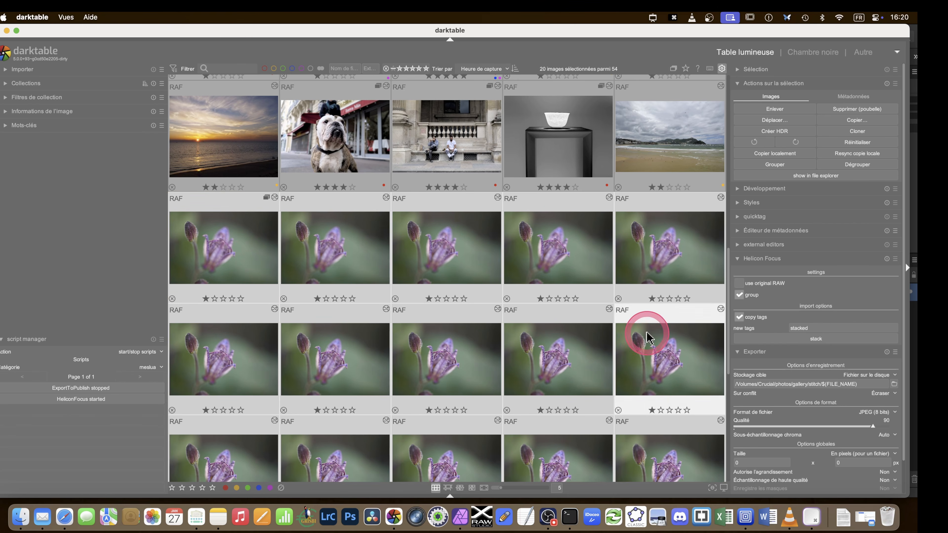
Step: View the saved presets of the Exporter module without applying one
scroll(791, 361, "down", 2)
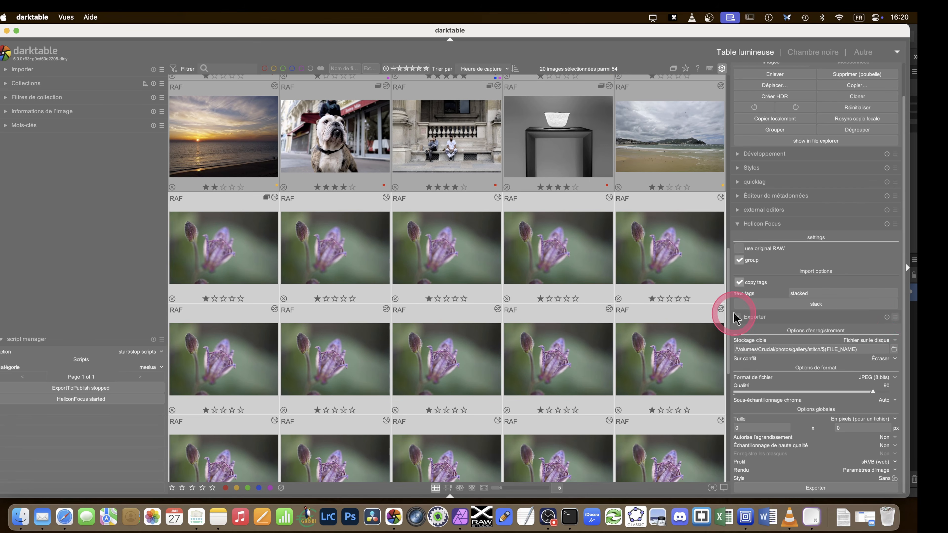
left_click(895, 317)
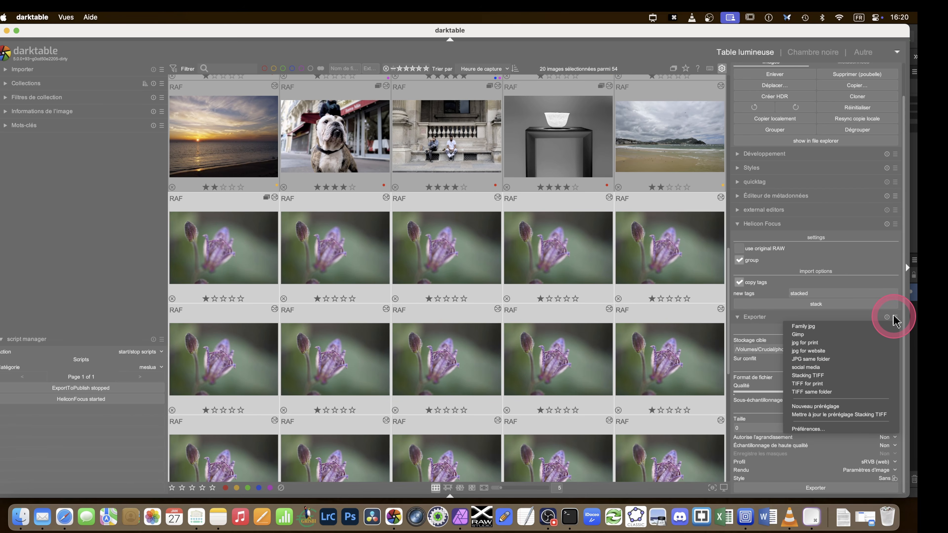
left_click(896, 319)
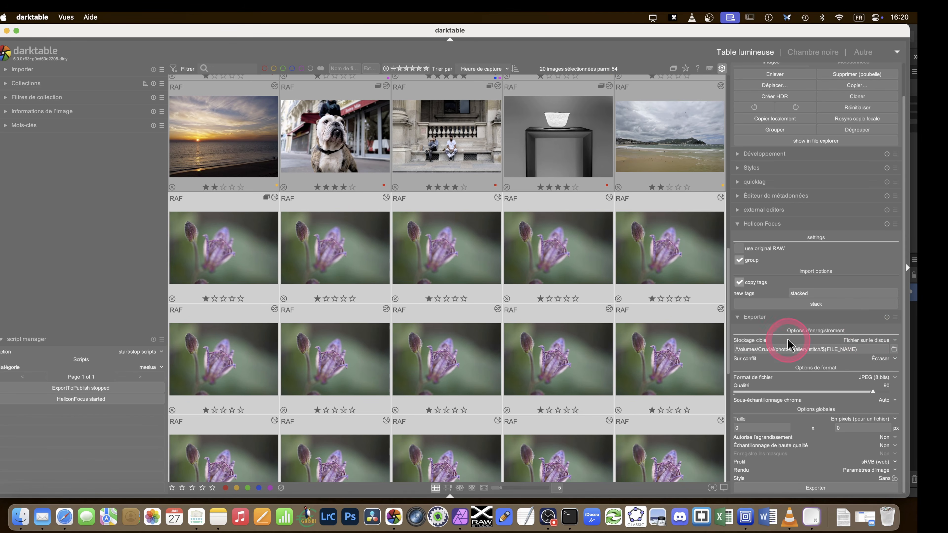
Step: Export the selected flower images as 8-bit JPEGs with the target storage set to collection
left_click(895, 341)
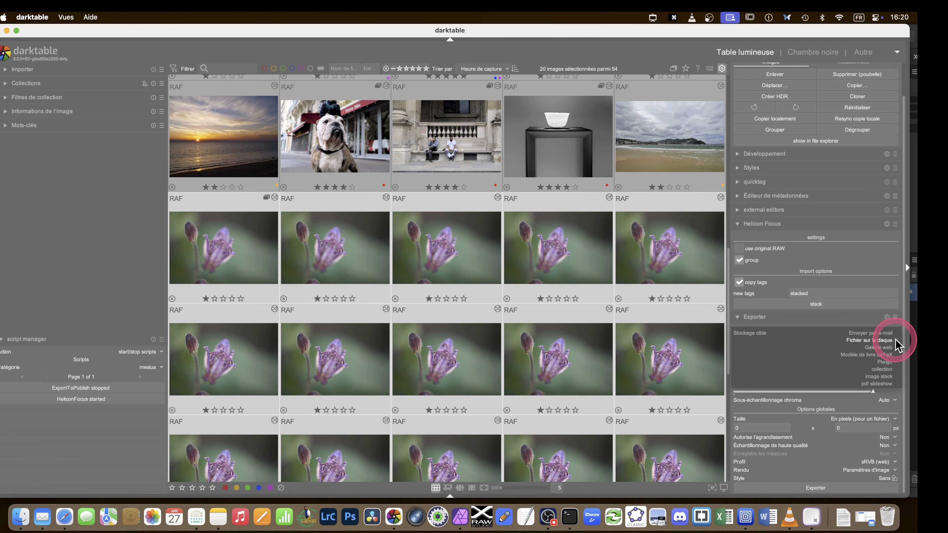
left_click(882, 369)
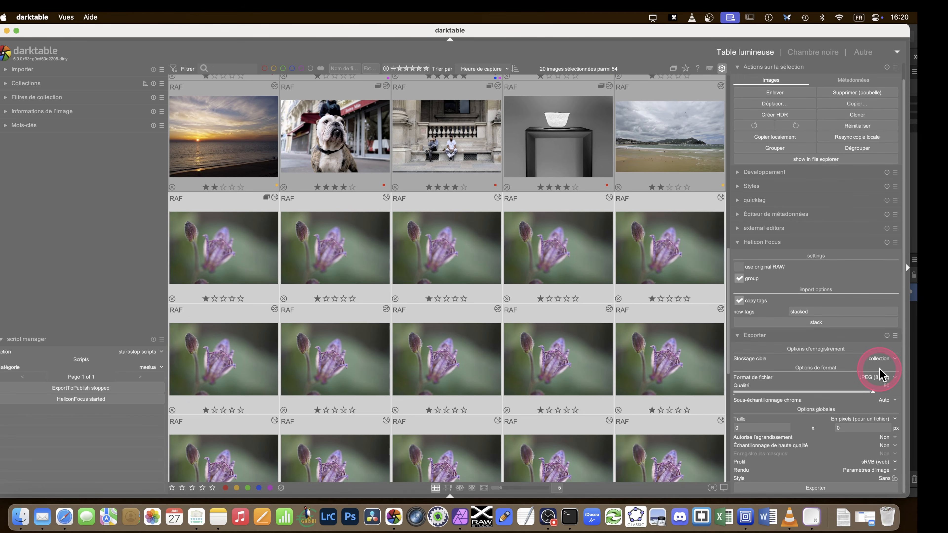
left_click(817, 368)
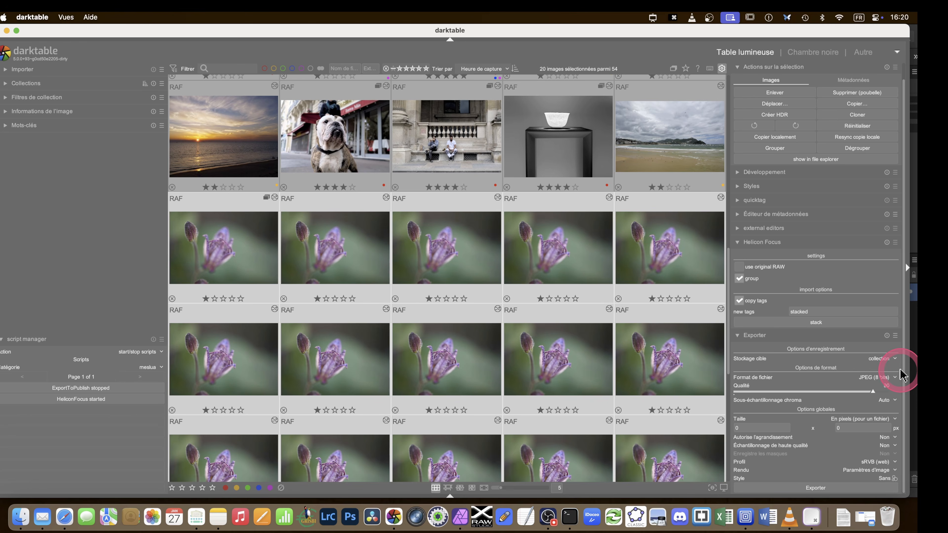
left_click(793, 359)
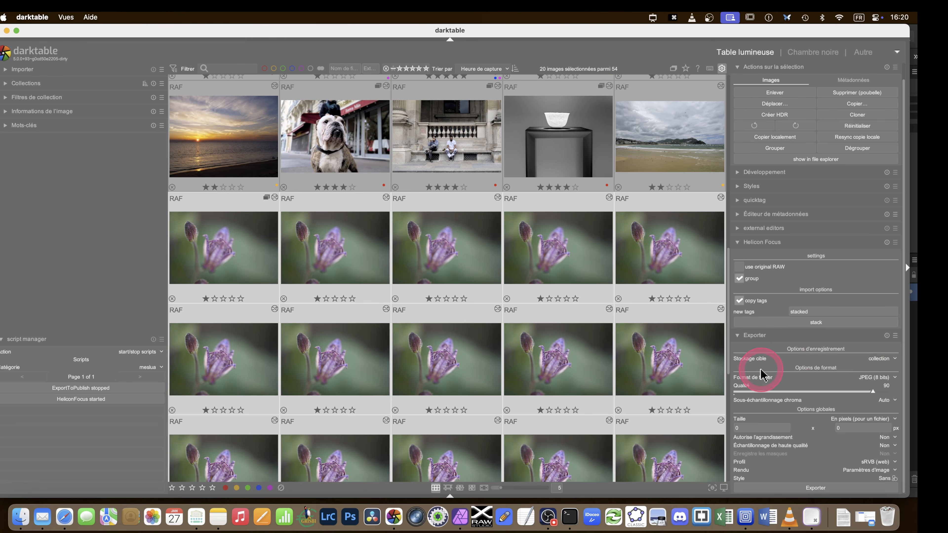
left_click(864, 378)
left_click(817, 490)
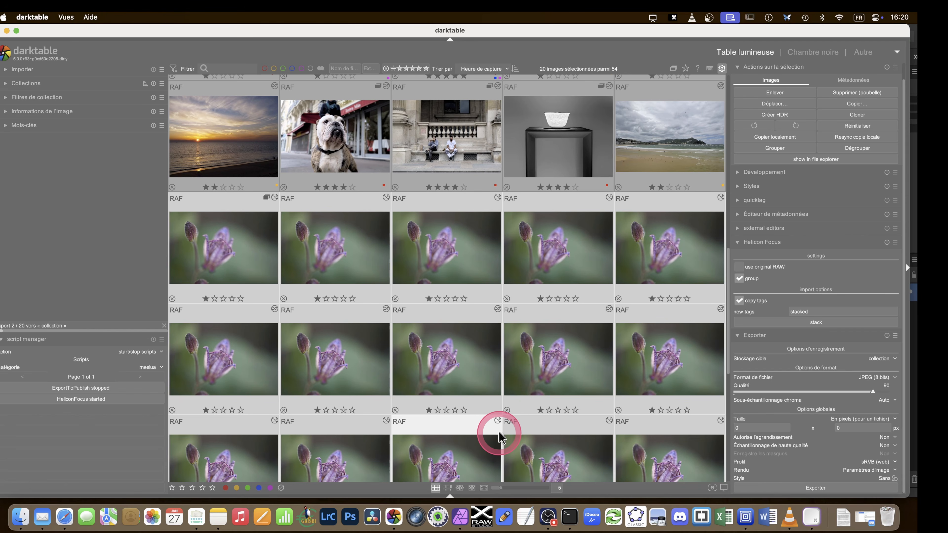
left_click(709, 17)
left_click(729, 86)
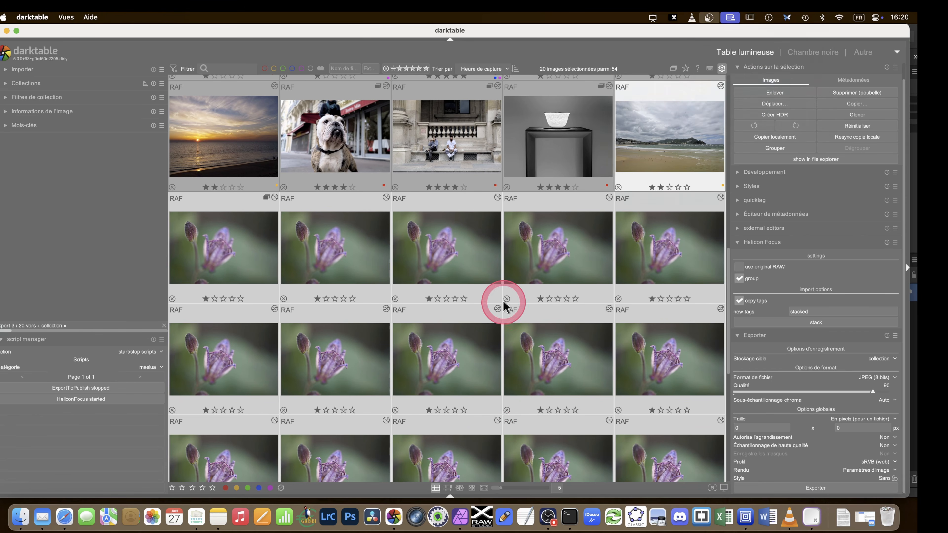
Step: Filter the lighttable to show only images with the jpg extension
left_click(612, 188)
scroll(612, 189, "down", 5)
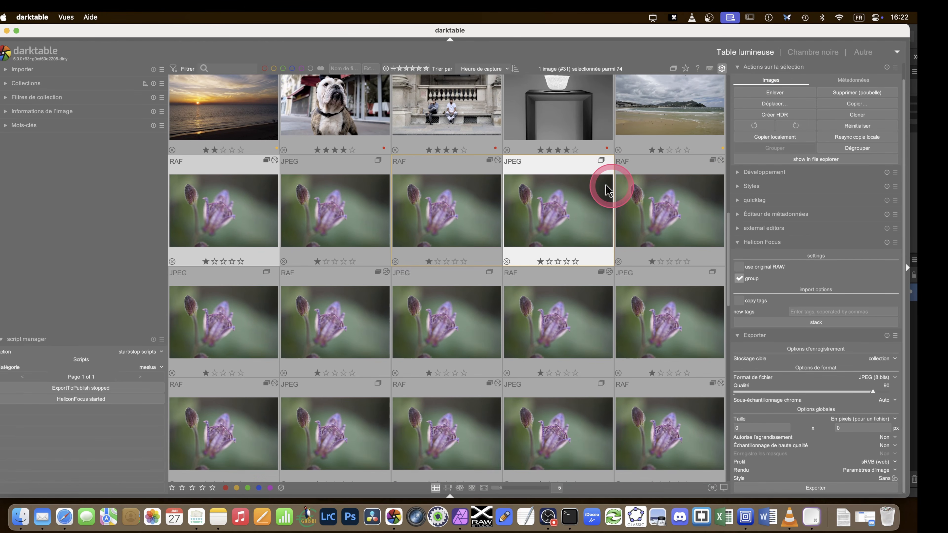
scroll(224, 194, "up", 1)
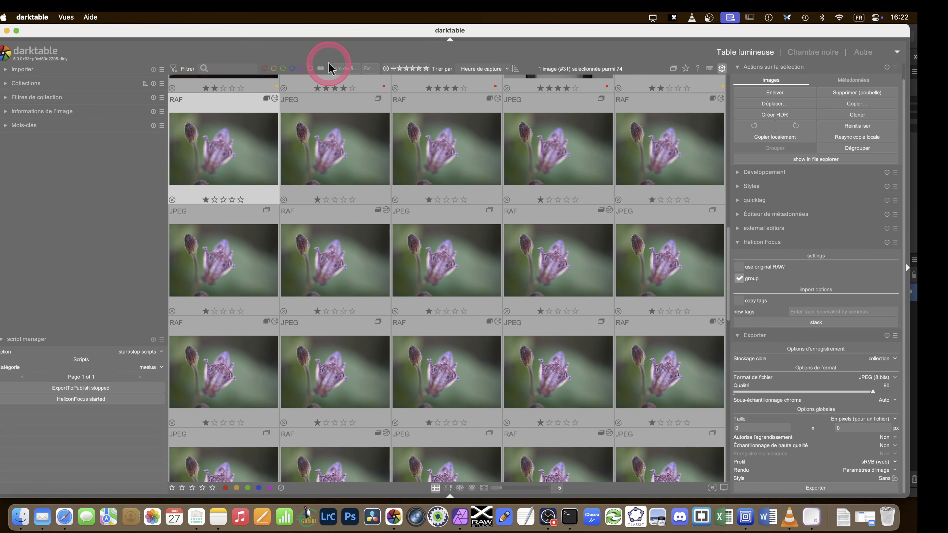
left_click(375, 67)
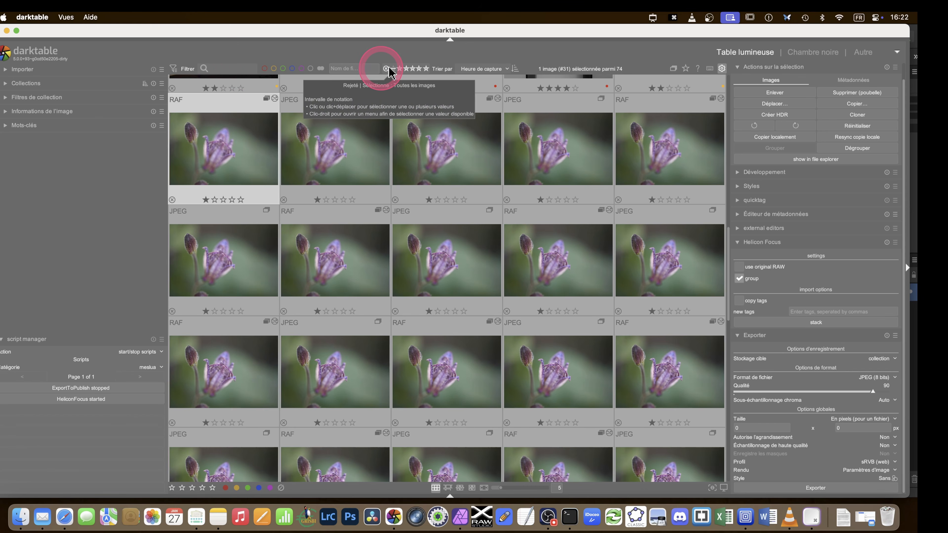
type("jpg")
key("Return")
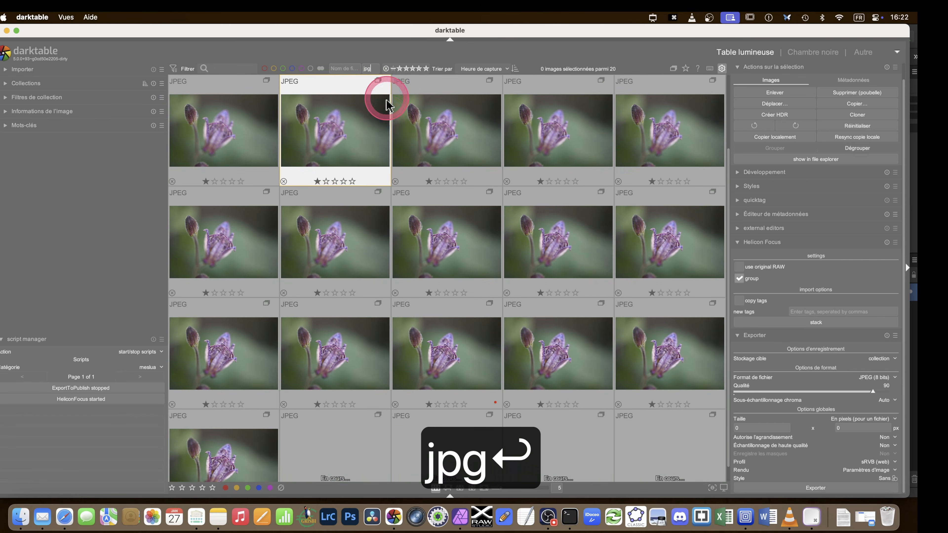
Step: Select all the exported JPEGs of the flower series, from the first to the last
scroll(374, 164, "up", 1)
left_click(213, 139)
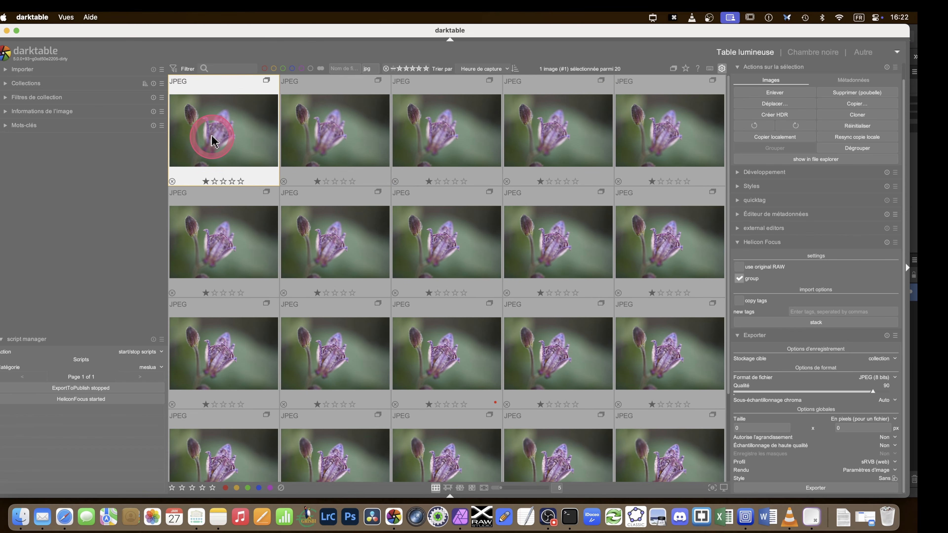
scroll(224, 202, "down", 3)
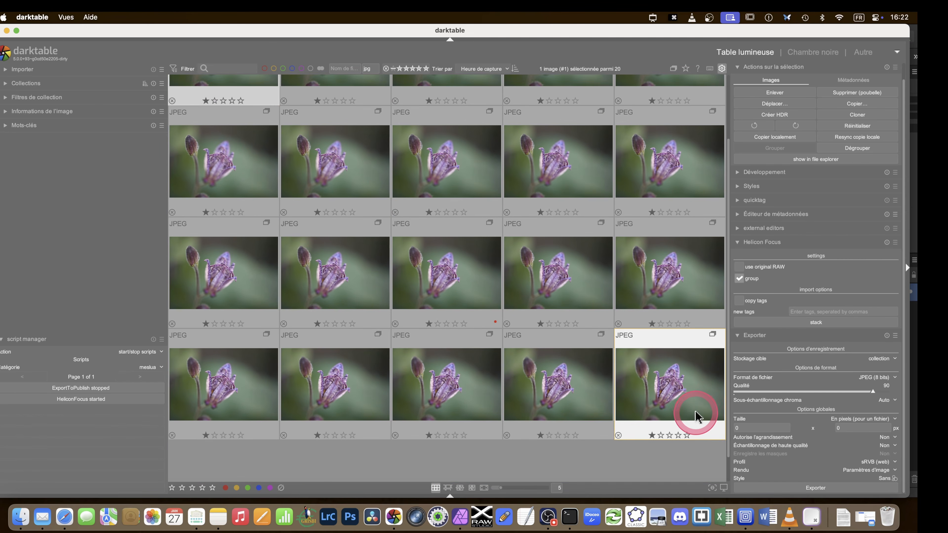
left_click(696, 413, "shift")
scroll(501, 330, "up", 1)
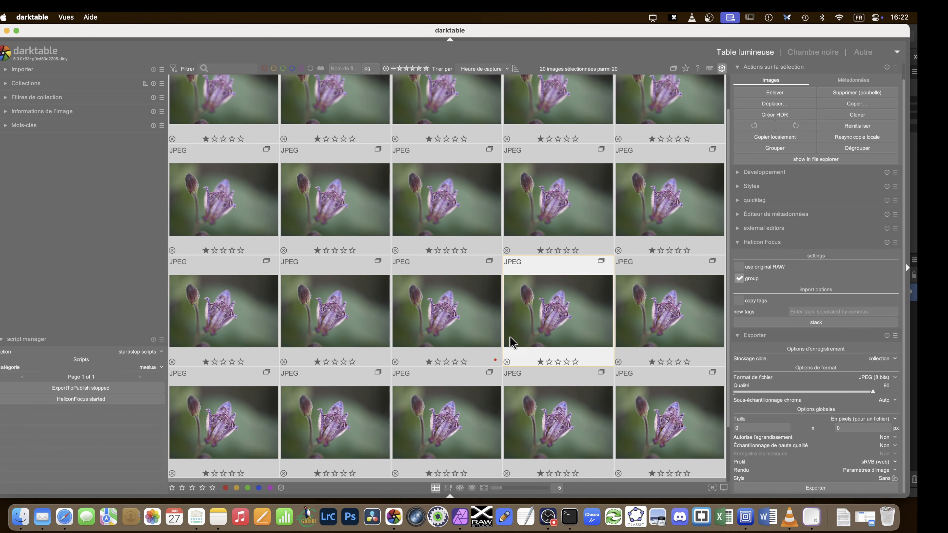
Step: Select only the last two JPEGs and try to stack them with the Helicon Focus module
left_click(600, 316)
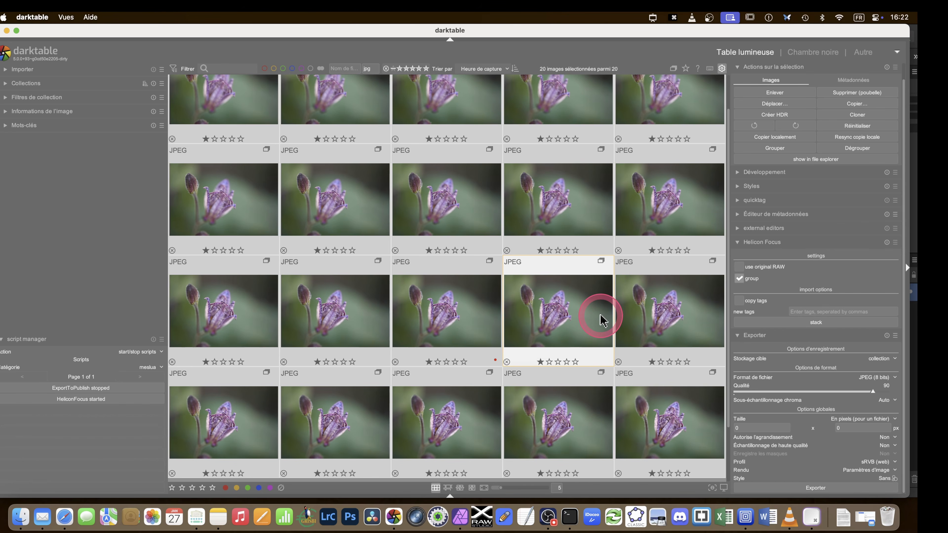
left_click(652, 435)
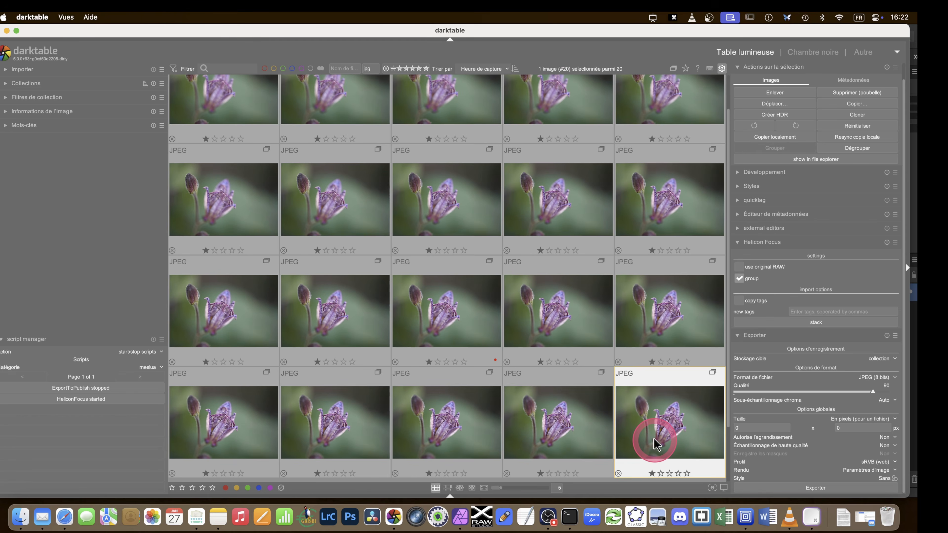
left_click(558, 428)
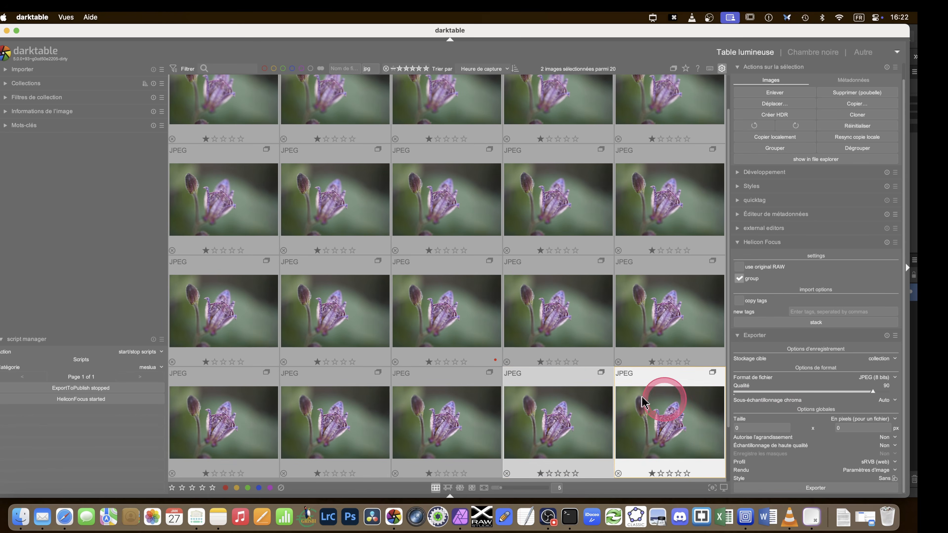
left_click(817, 323)
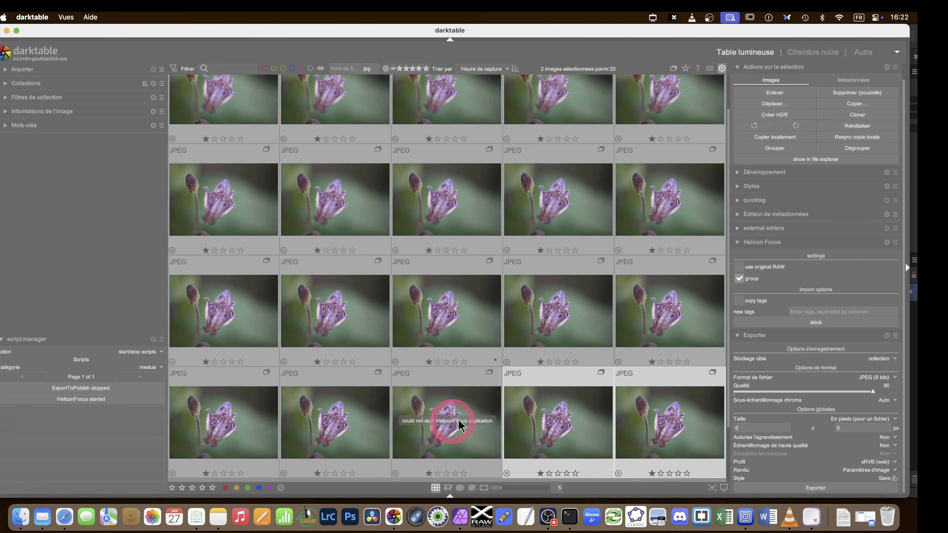
Step: Set the Helicon Focus executable to Books from the Applications folder in the Lua options, and close the preferences
left_click(722, 68)
left_click(209, 243)
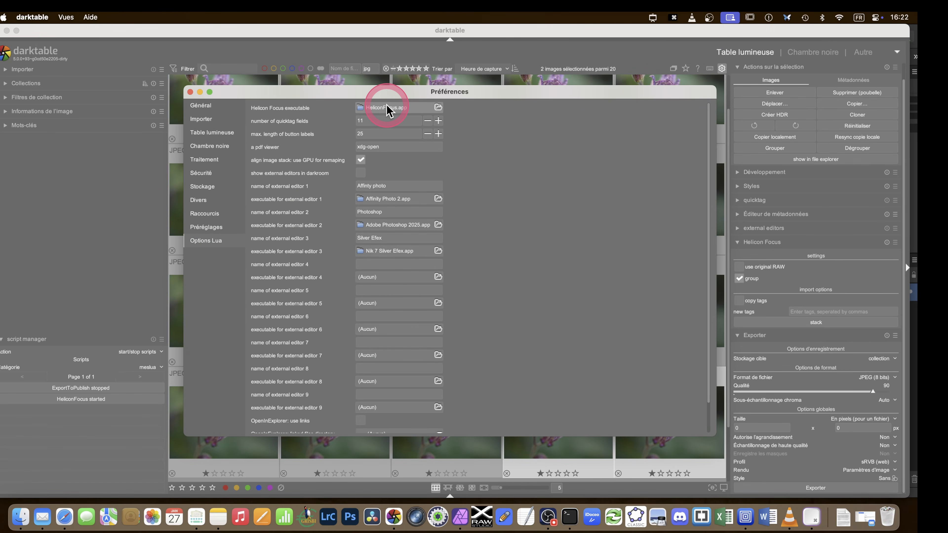
left_click(438, 107)
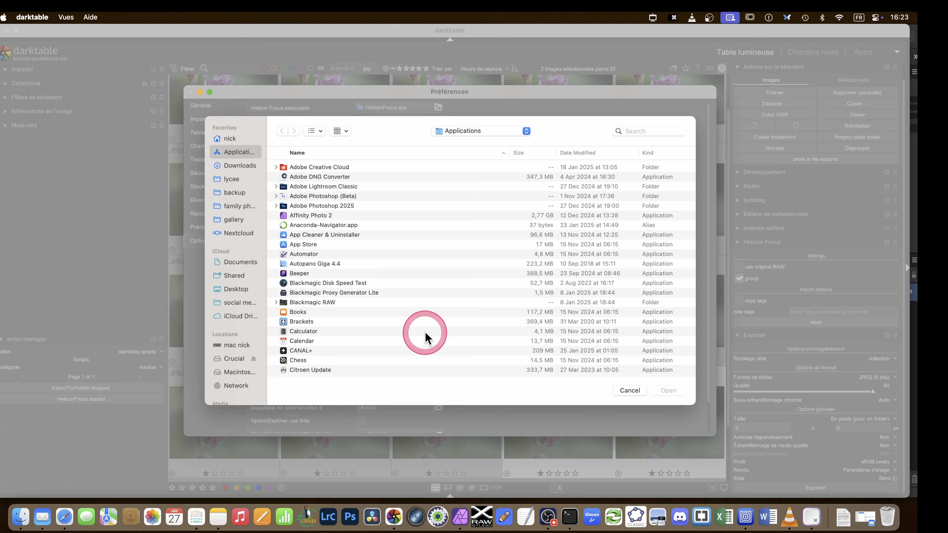
scroll(426, 332, "down", 6)
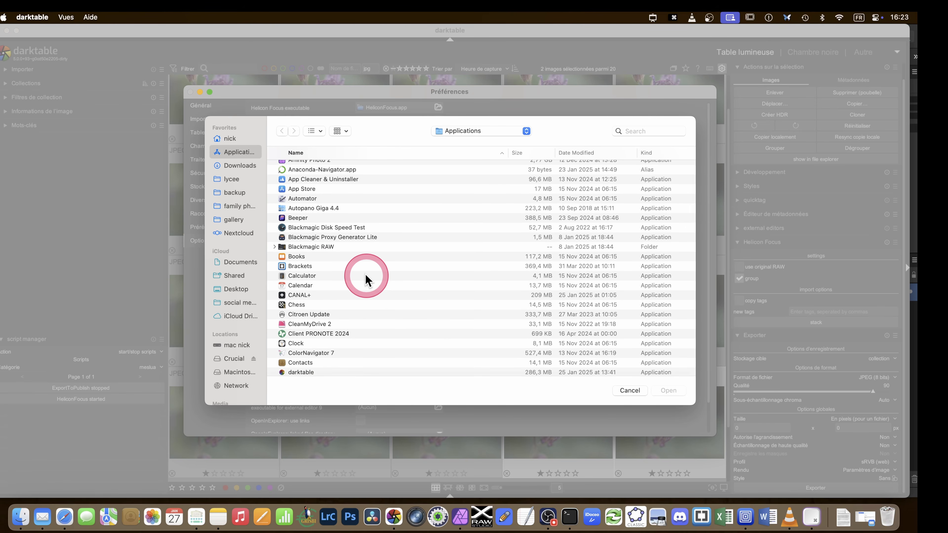
left_click(297, 257)
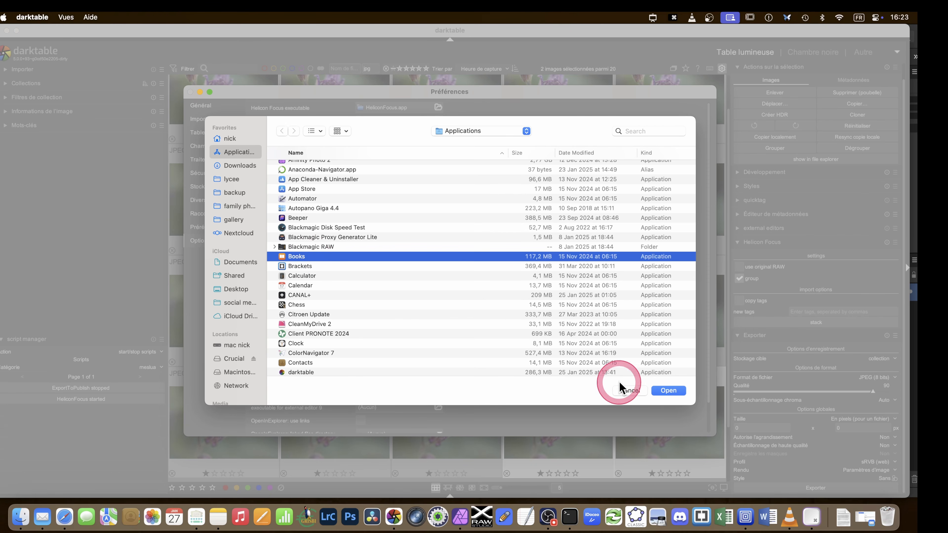
left_click(663, 390)
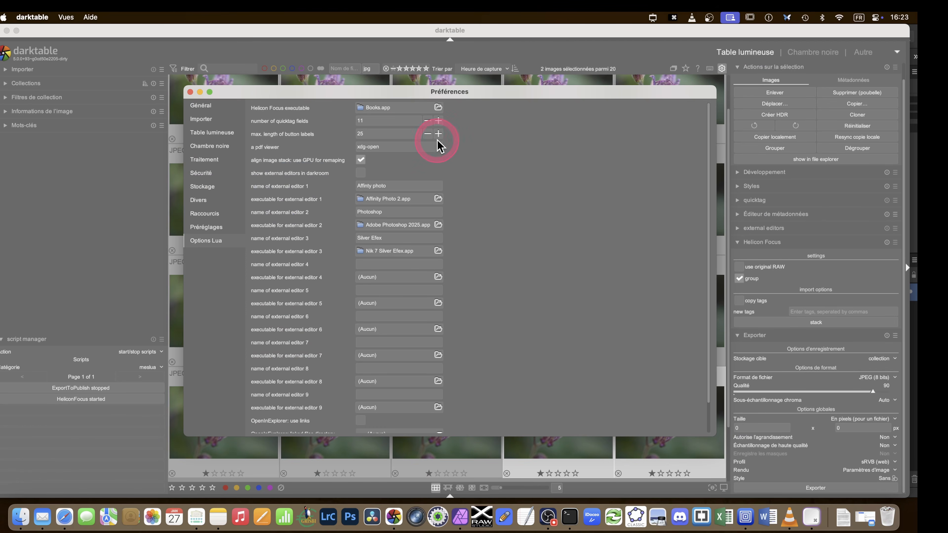
left_click(190, 92)
Step: Hide darktable and show the package contents of HeliconFocus from the Applications folder in Finder
left_click(34, 16)
left_click(35, 112)
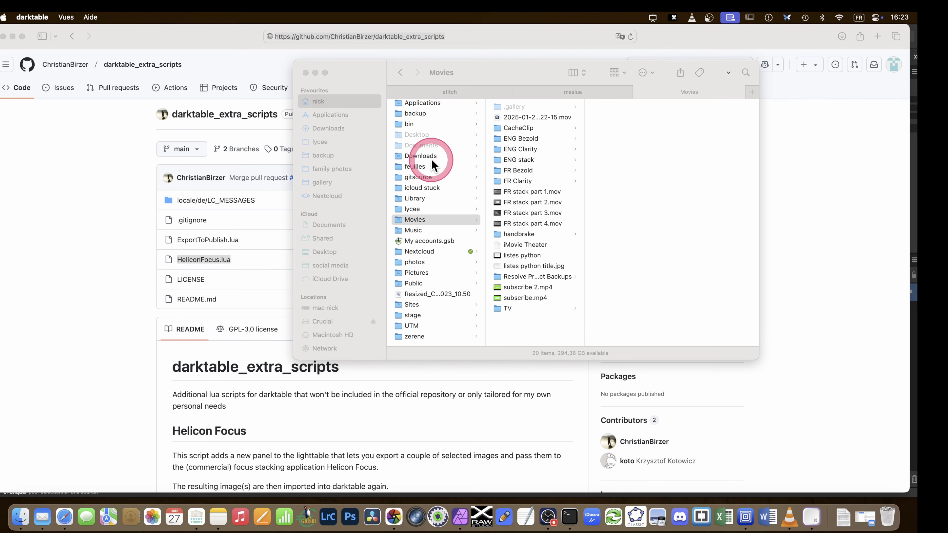
left_click(325, 115)
scroll(479, 246, "down", 2)
scroll(479, 242, "up", 10)
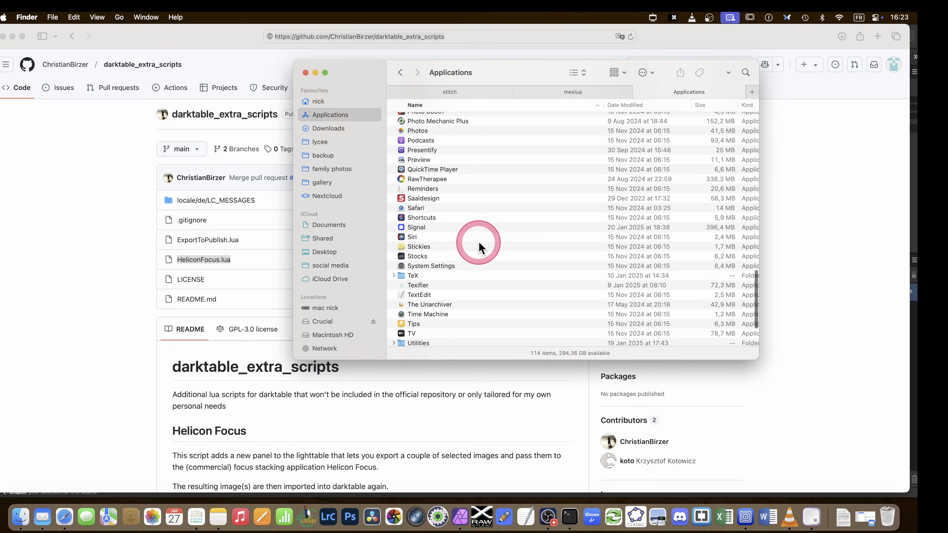
scroll(478, 242, "up", 10)
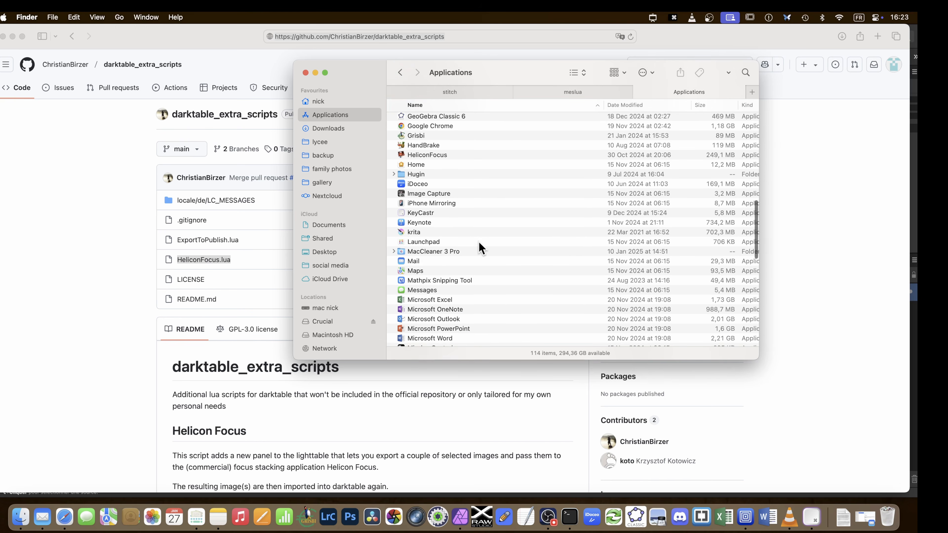
left_click(437, 260)
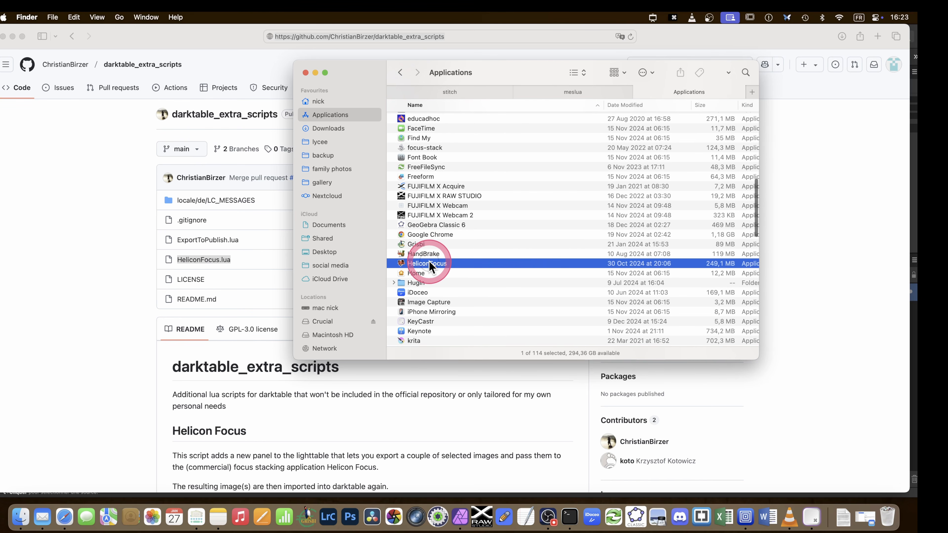
right_click(414, 263)
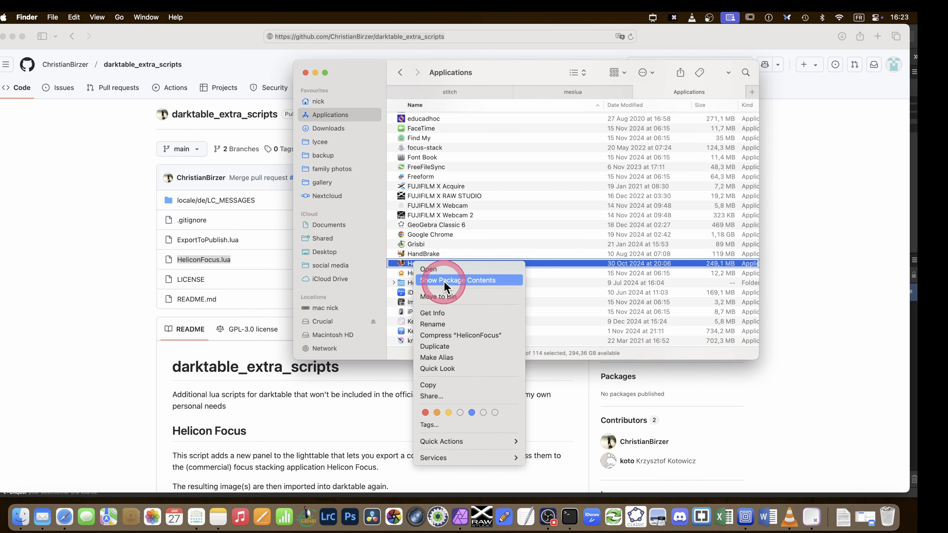
left_click(430, 280)
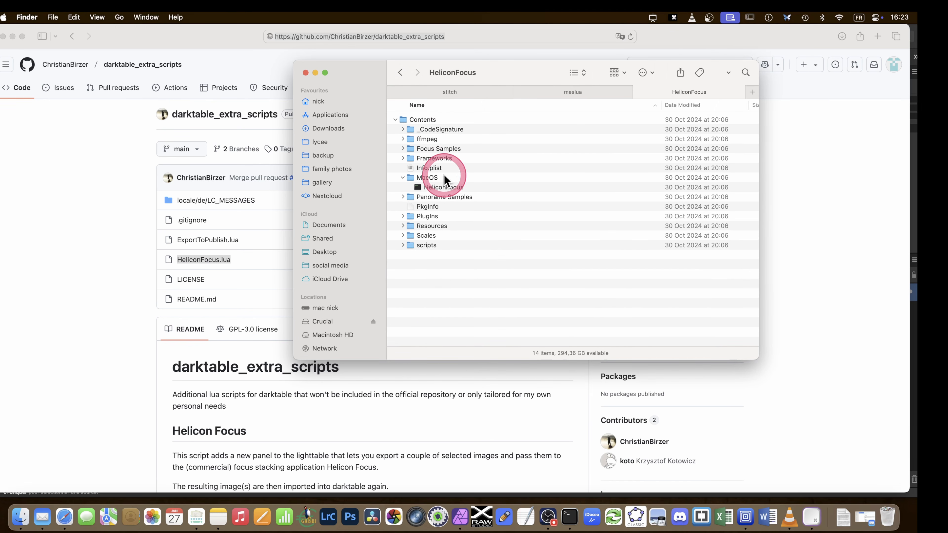
Step: Copy the pathname of the HeliconFocus executable inside the package's Contents/MacOS folder
left_click(402, 178)
left_click(403, 178)
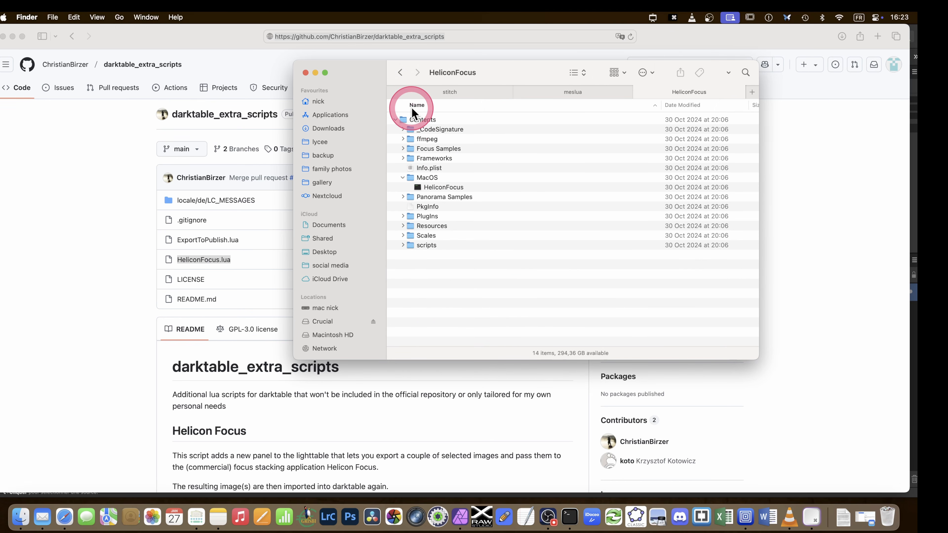
left_click(434, 186)
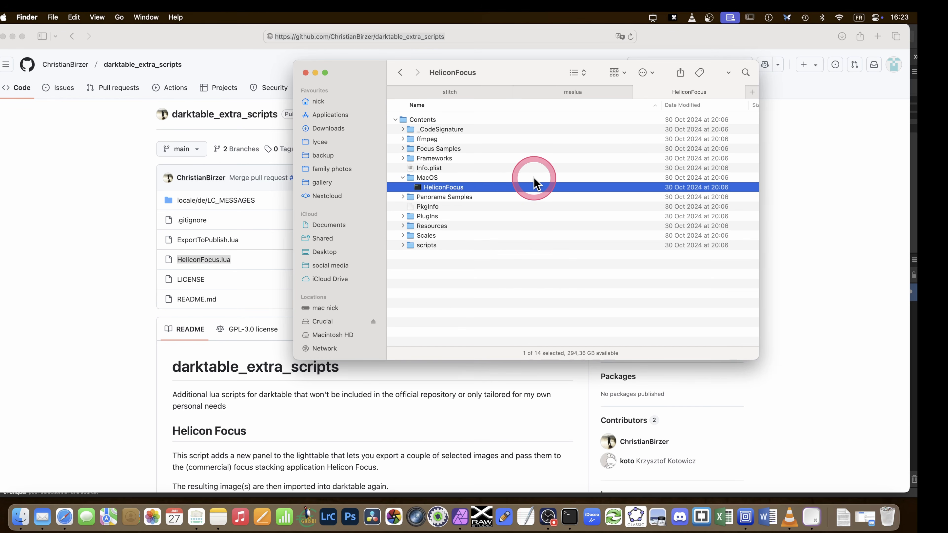
right_click(450, 192)
key("alt")
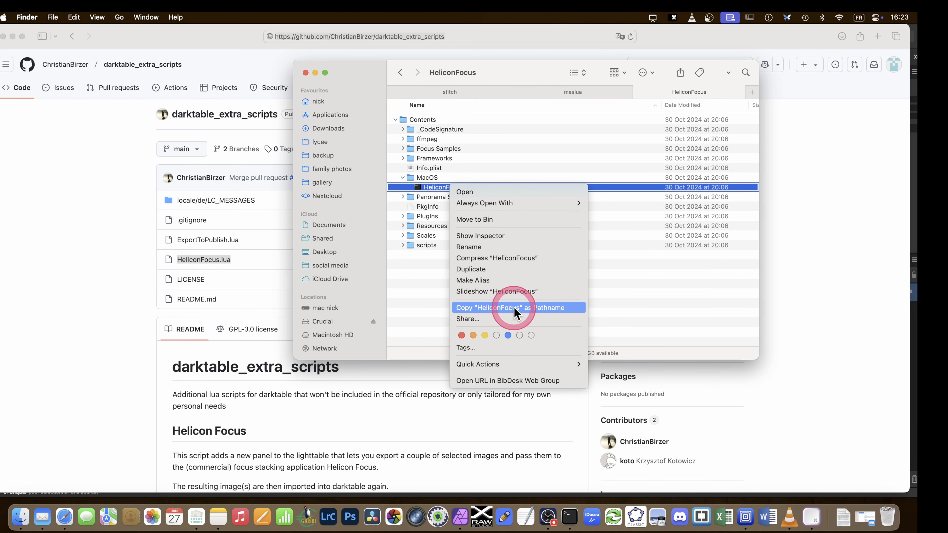
left_click(531, 308)
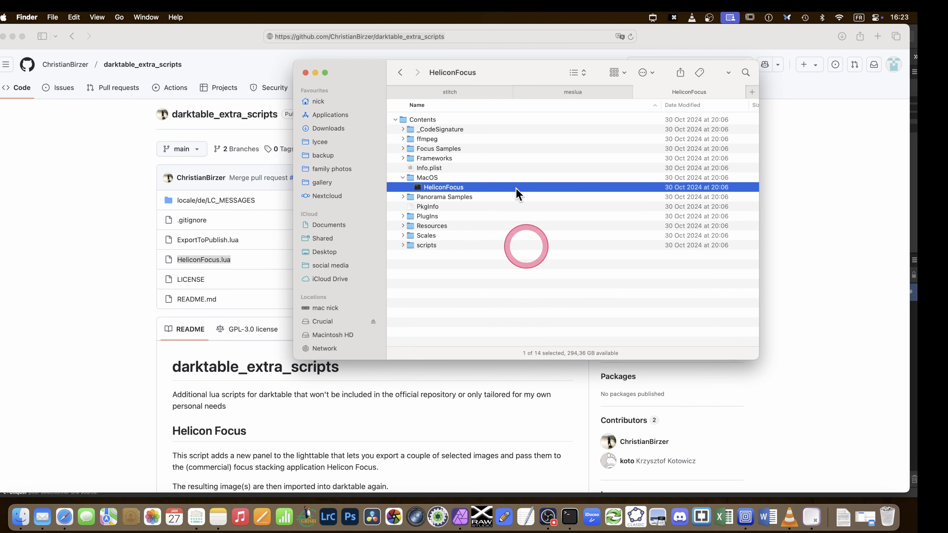
Step: Open the darktablerc file from the .config/darktable folder in Brackets
left_click(544, 95)
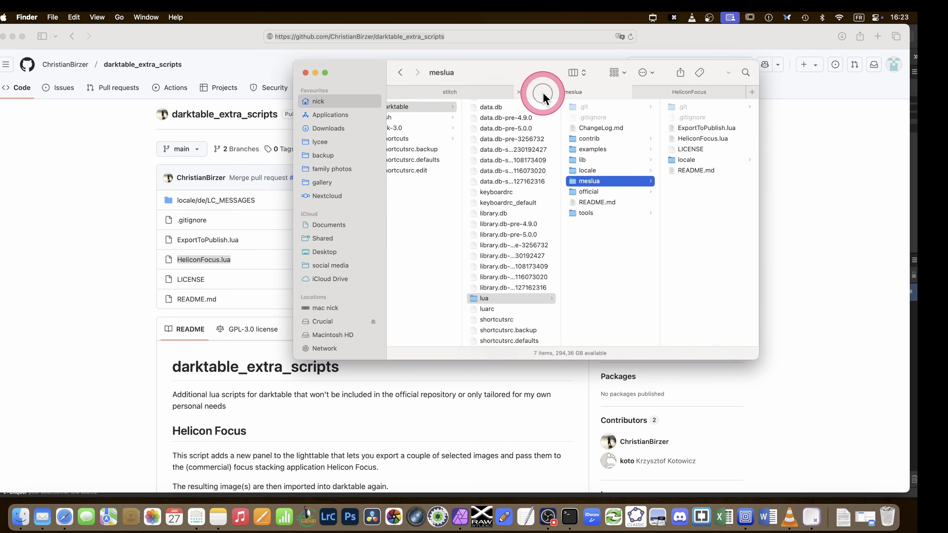
scroll(482, 165, "left", 5)
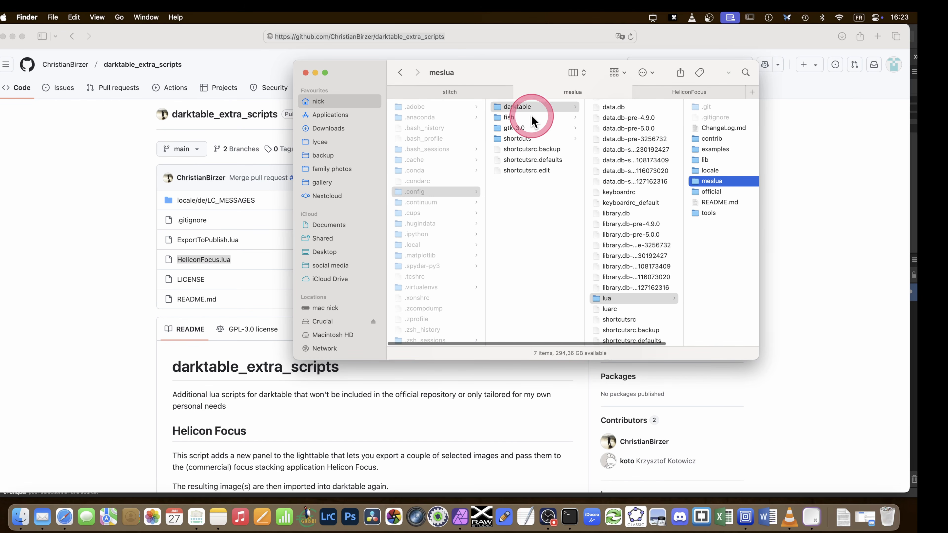
scroll(657, 149, "right", 2)
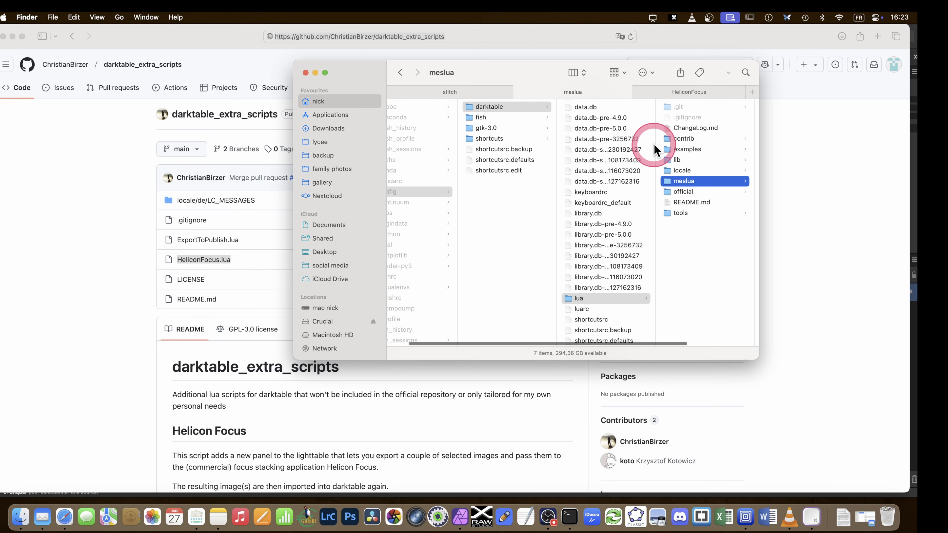
scroll(631, 149, "up", 2)
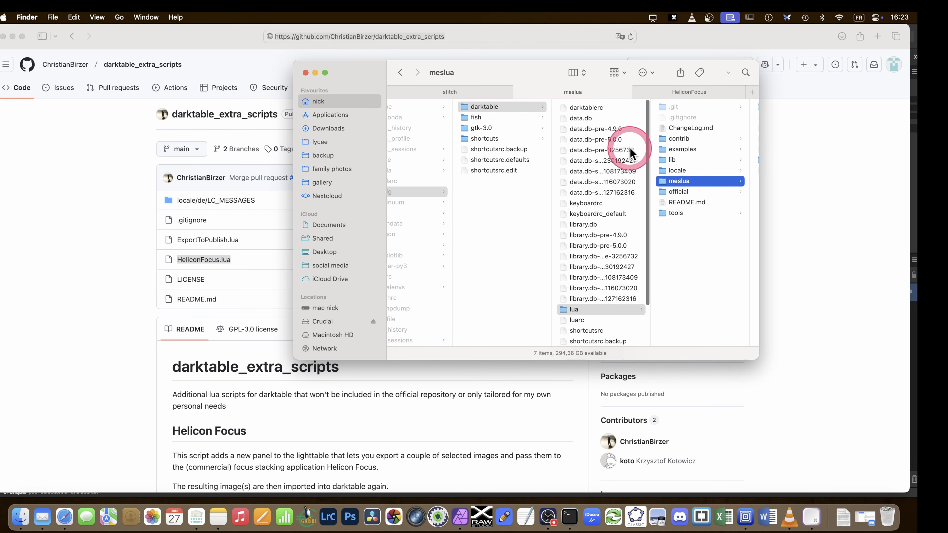
left_click(594, 107)
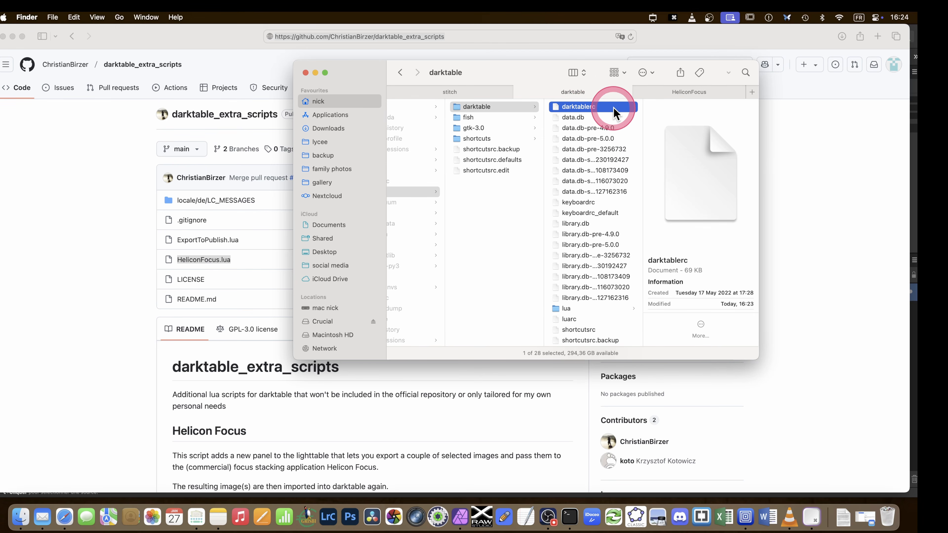
right_click(589, 108)
mouse_move(615, 124)
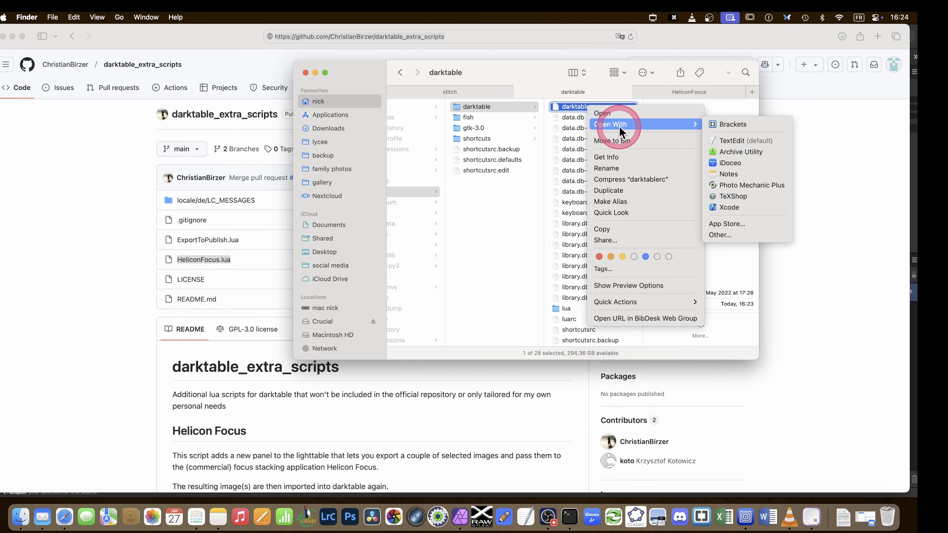
left_click(728, 124)
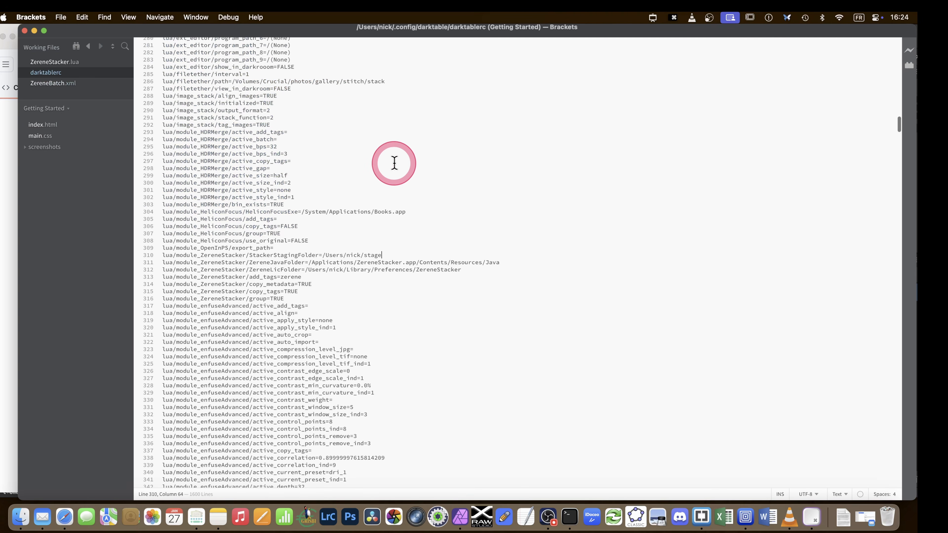
Step: Look through the darktablerc file and open a text search in it
scroll(316, 123, "up", 20)
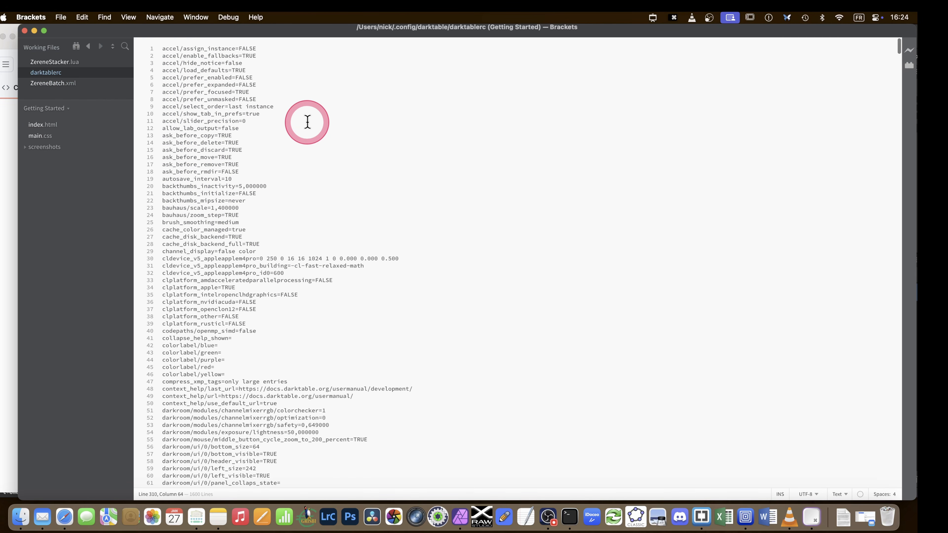
scroll(307, 123, "down", 20)
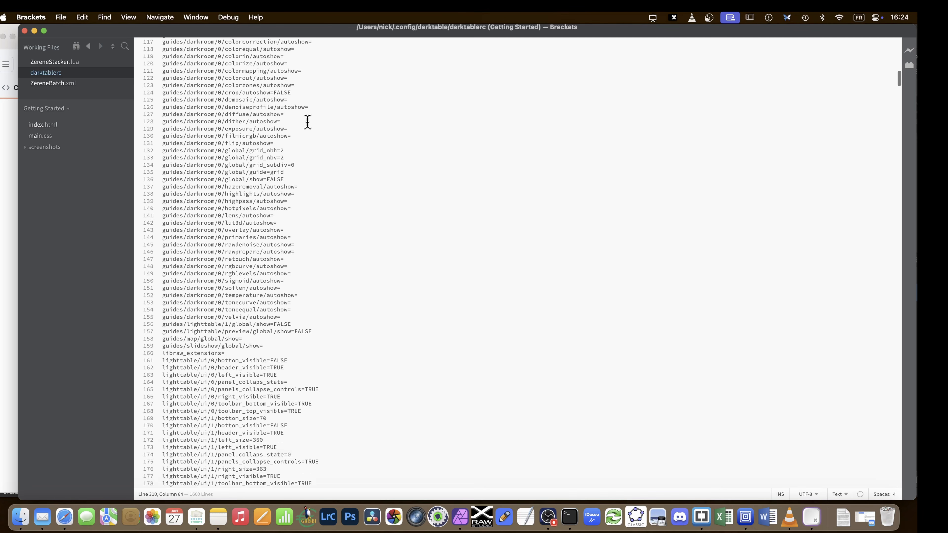
scroll(307, 123, "up", 20)
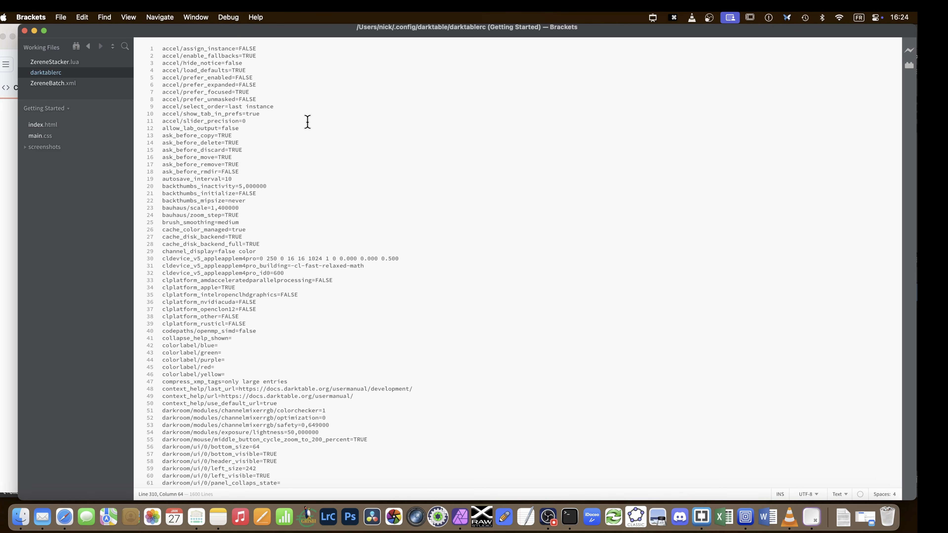
key("super+f")
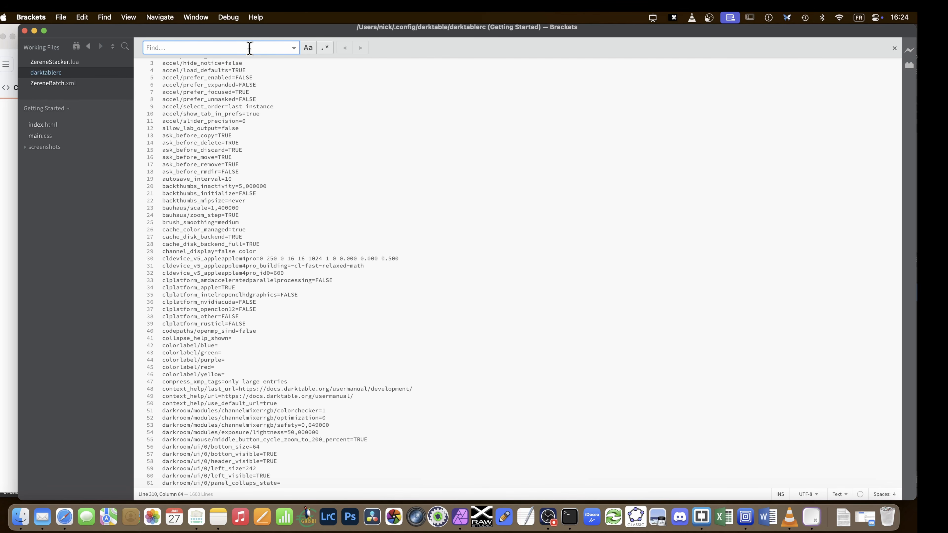
Step: In darktablerc, find the books.app entry, replace the HeliconFocusExe path with /Applications/HeliconFocus.app/Contents/MacOS/HeliconFocus, and save the file
type("book")
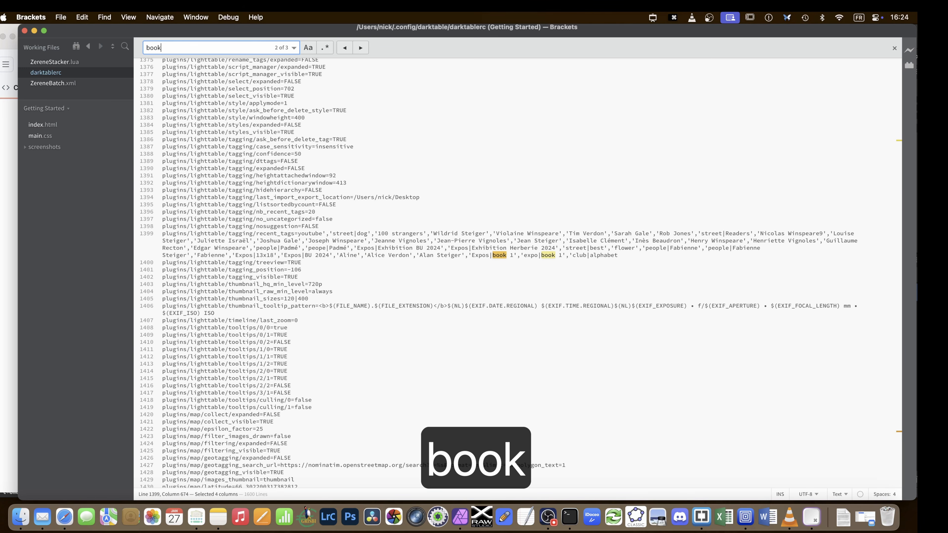
type("s.aoo")
key("BackSpace")
key("BackSpace")
type("p")
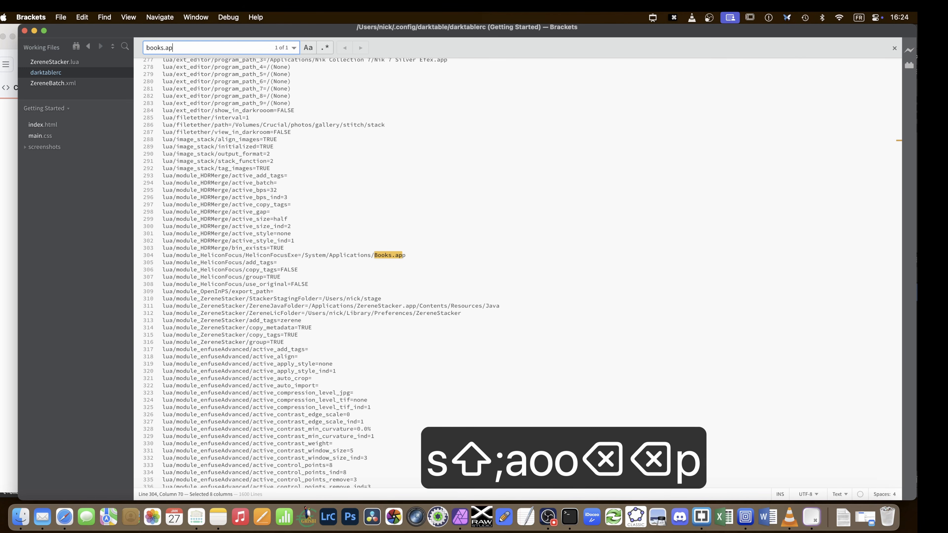
type("p")
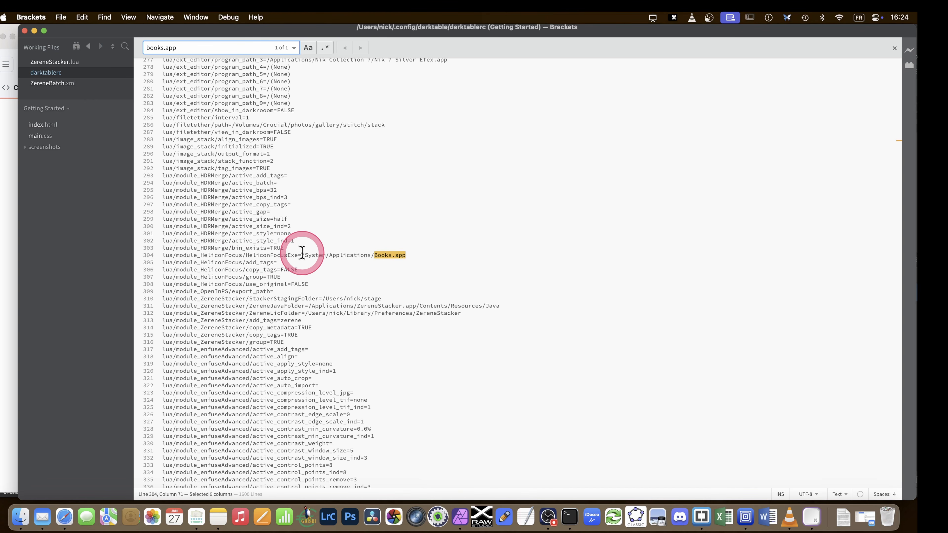
left_click_drag(302, 255, 410, 253)
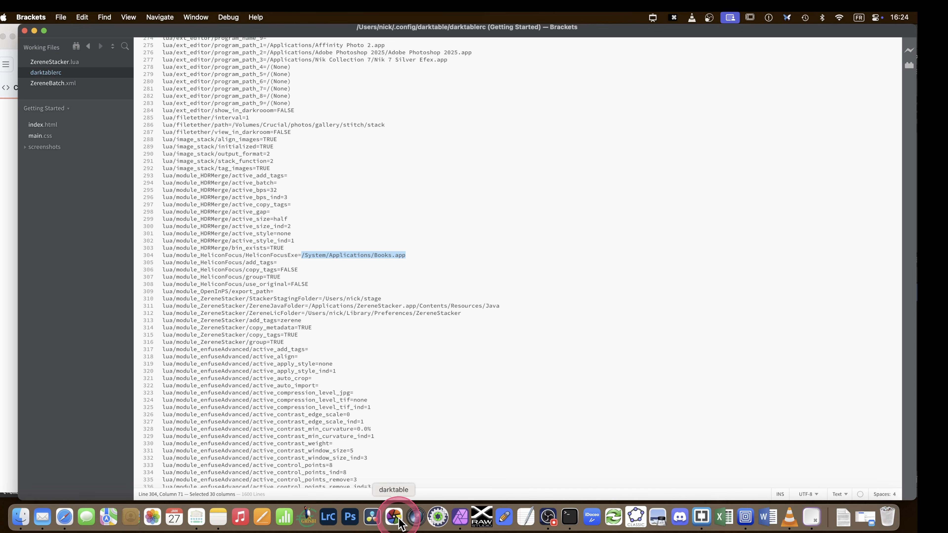
type("/Applications/HeliconFocus.app/Contents/MacOS/HeliconFocus")
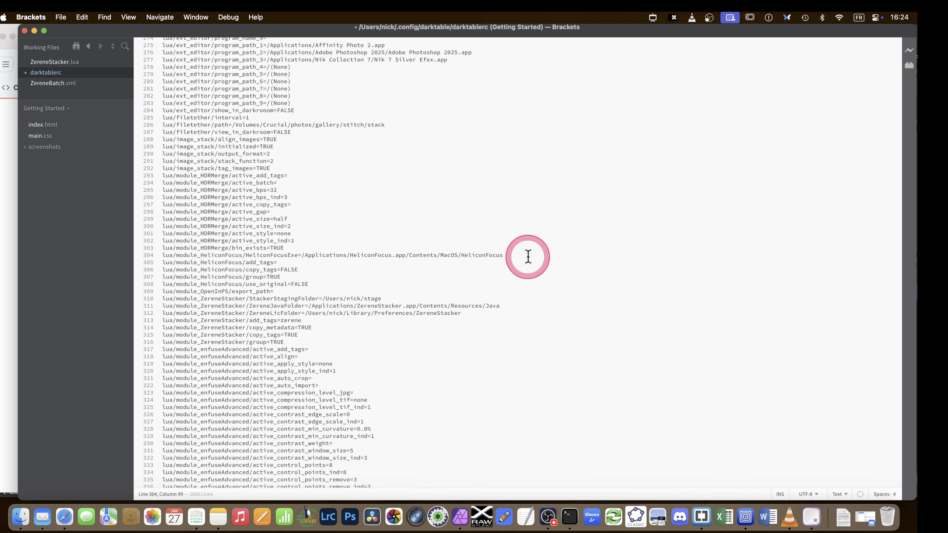
key("super+s")
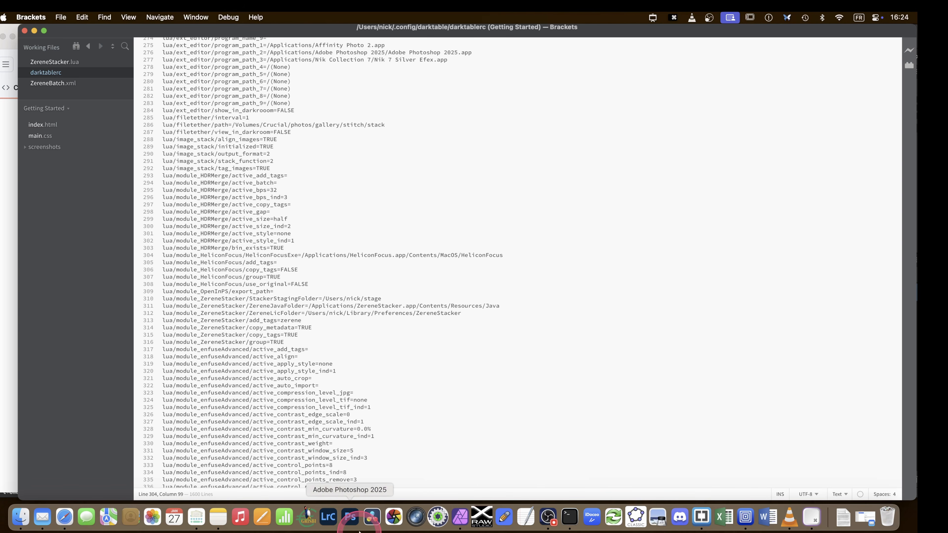
Step: Switch to darktable and check the Helicon Focus executable in the Lua preferences
left_click(394, 518)
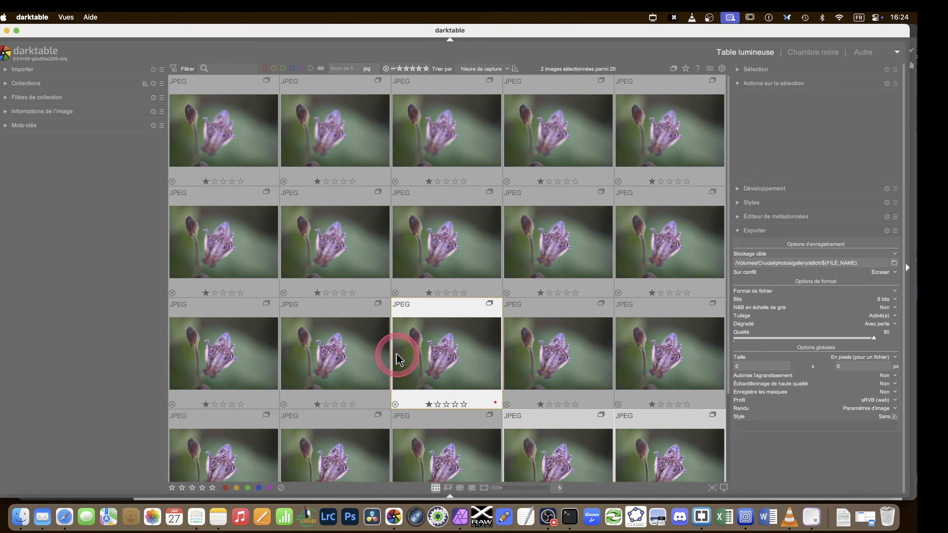
left_click(721, 69)
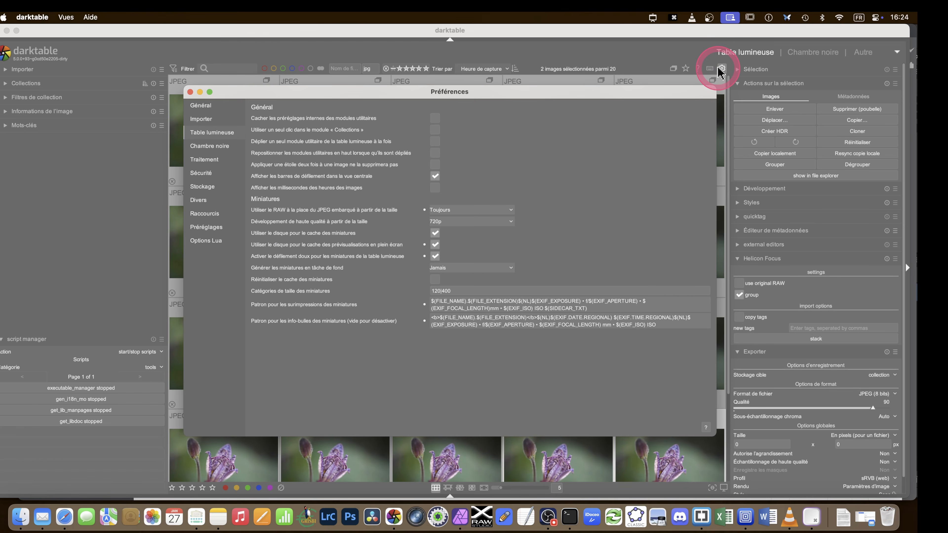
left_click(206, 240)
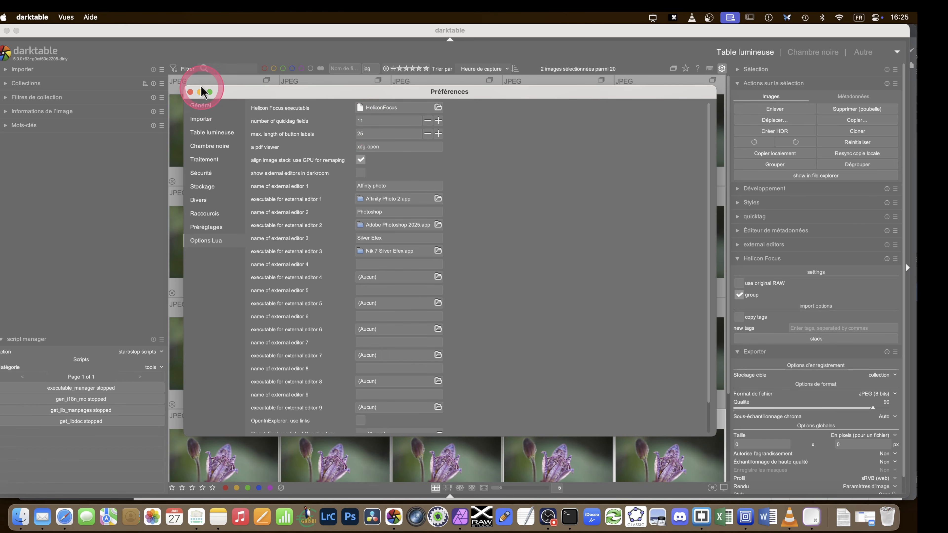
left_click(190, 92)
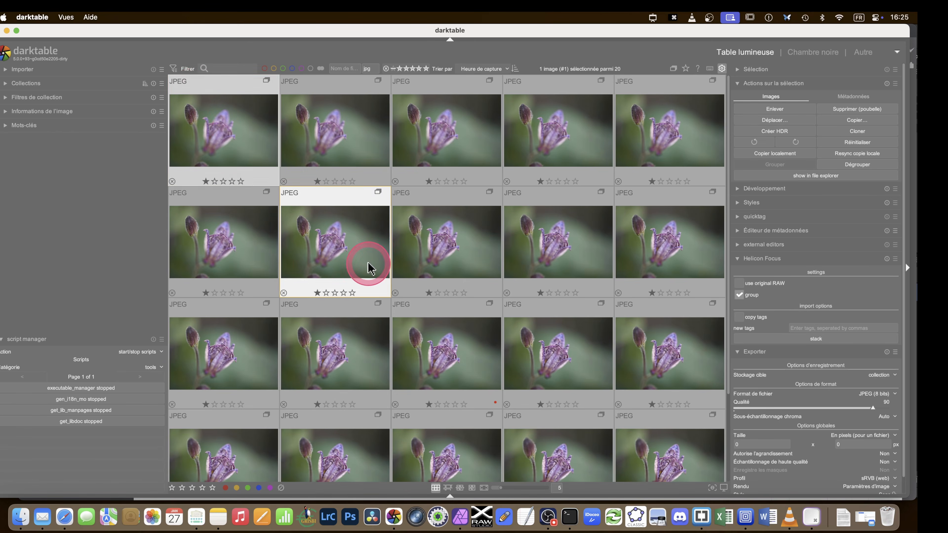
Step: Select all the flower images in the lighttable, from the first to the last
scroll(370, 264, "down", 1)
left_click(641, 364, "shift")
scroll(635, 362, "up", 1)
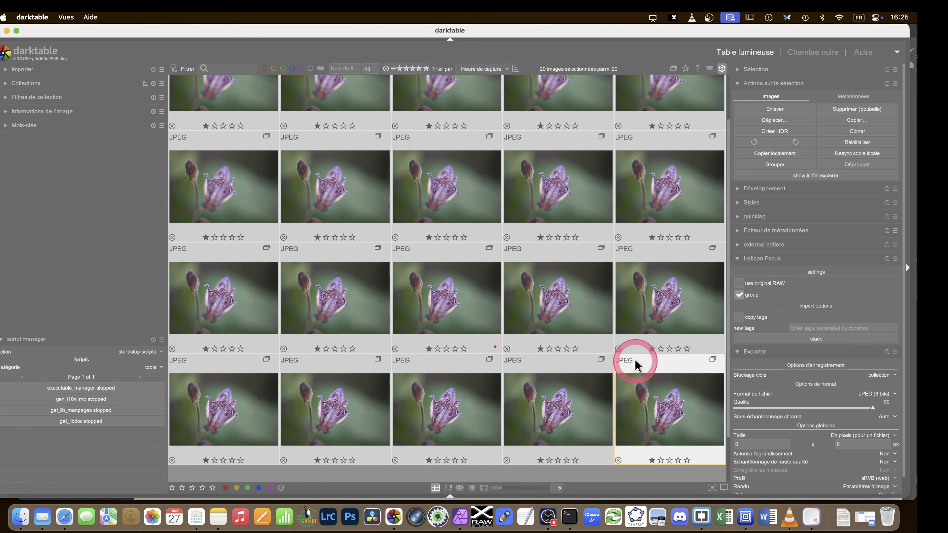
Step: Enable copying tags, enter stacked as the new tag, and send the selected images to Helicon Focus for stacking
left_click(742, 318)
left_click(836, 328)
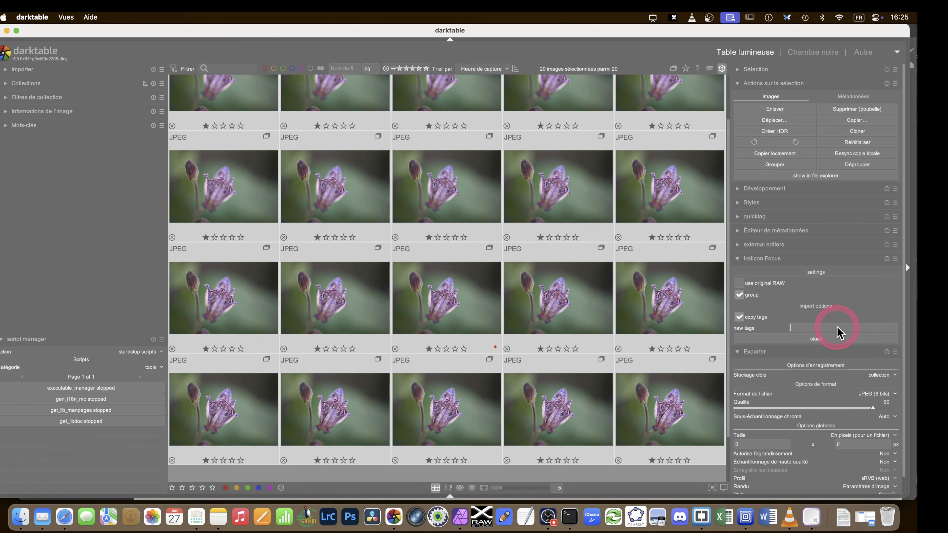
type("stacked")
left_click(850, 362)
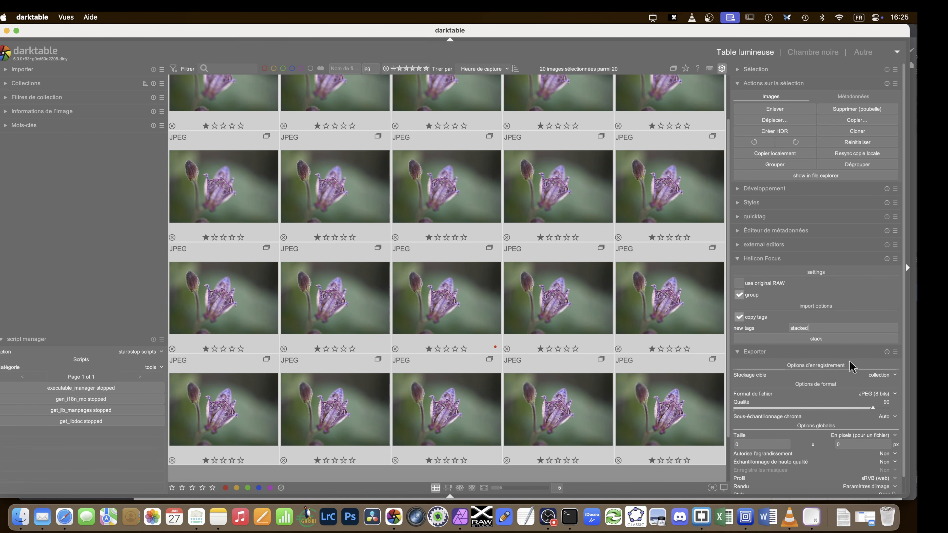
left_click(810, 339)
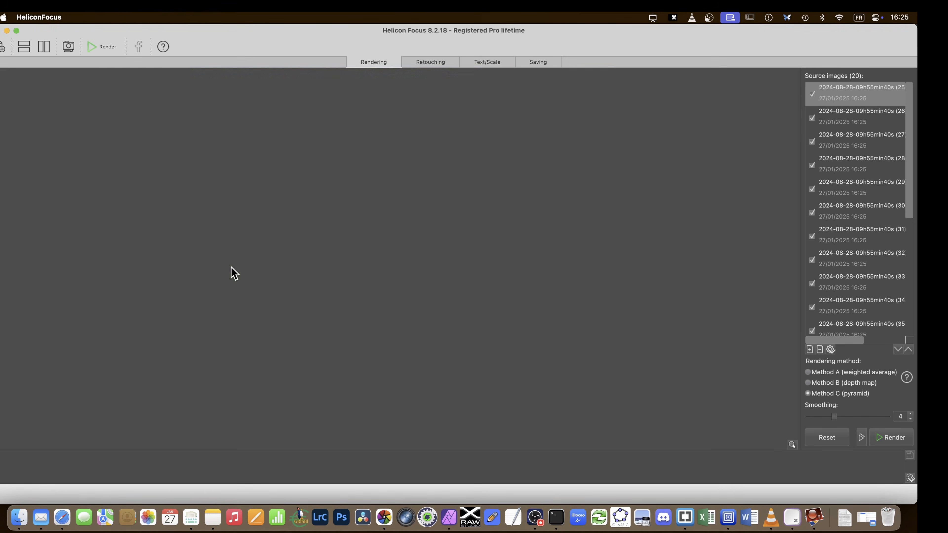
Step: Render the source images in Helicon Focus with Method B (depth map)
left_click(232, 267)
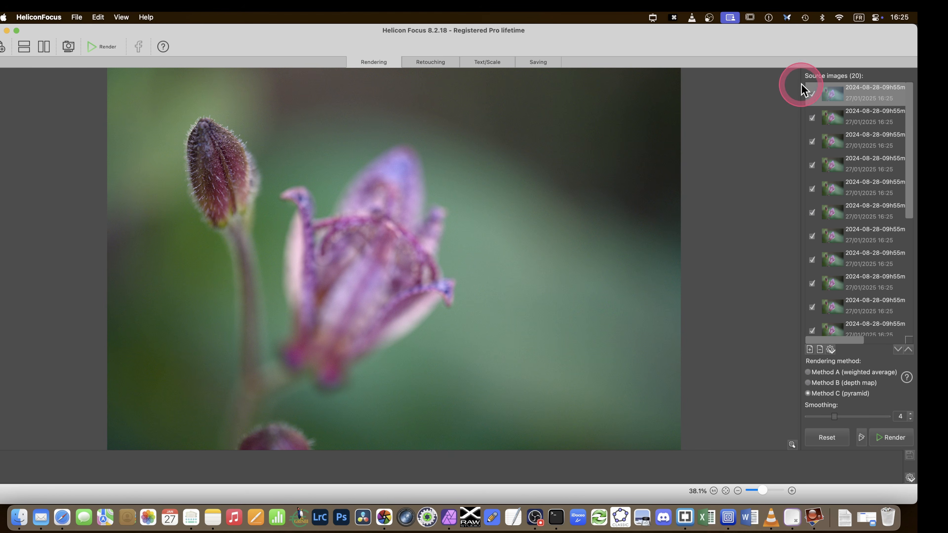
left_click(816, 383)
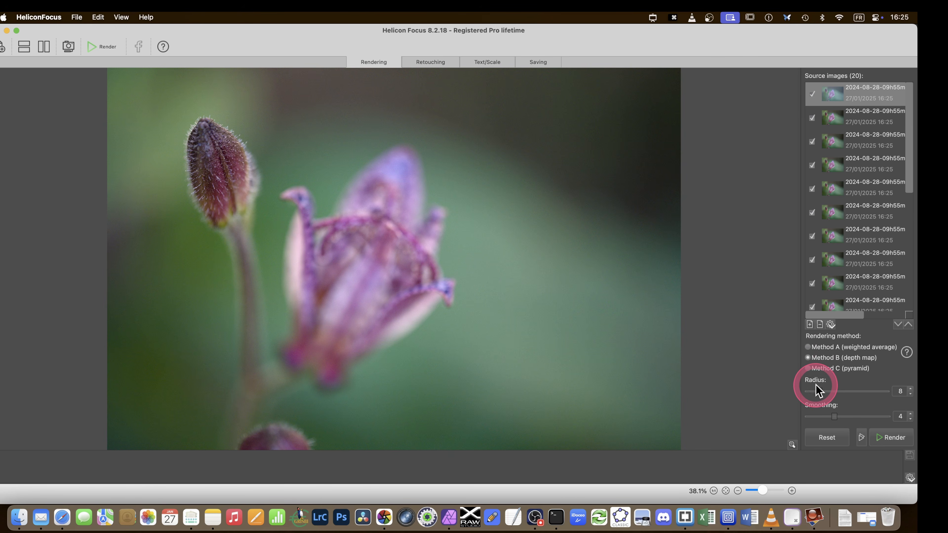
left_click(883, 437)
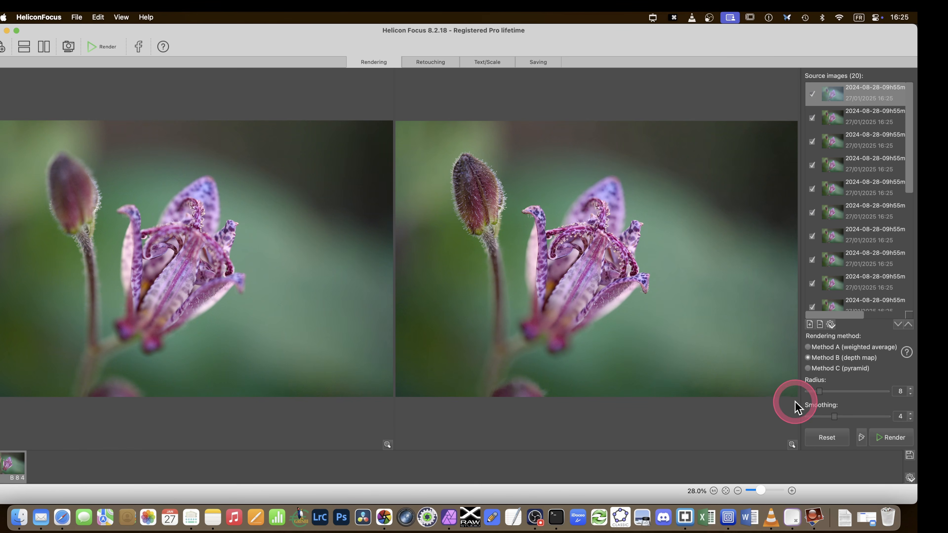
Step: Render the same source images again with Method C (pyramid)
left_click(809, 368)
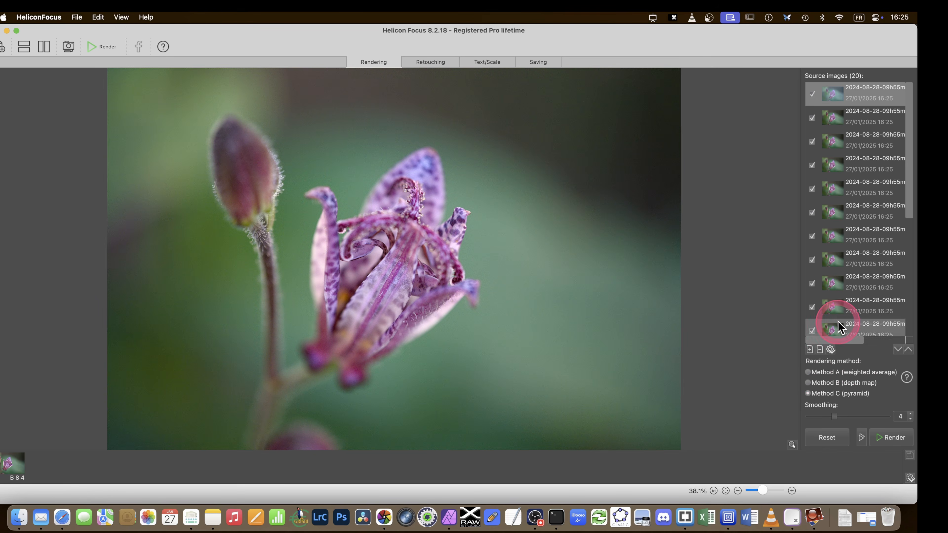
left_click(896, 438)
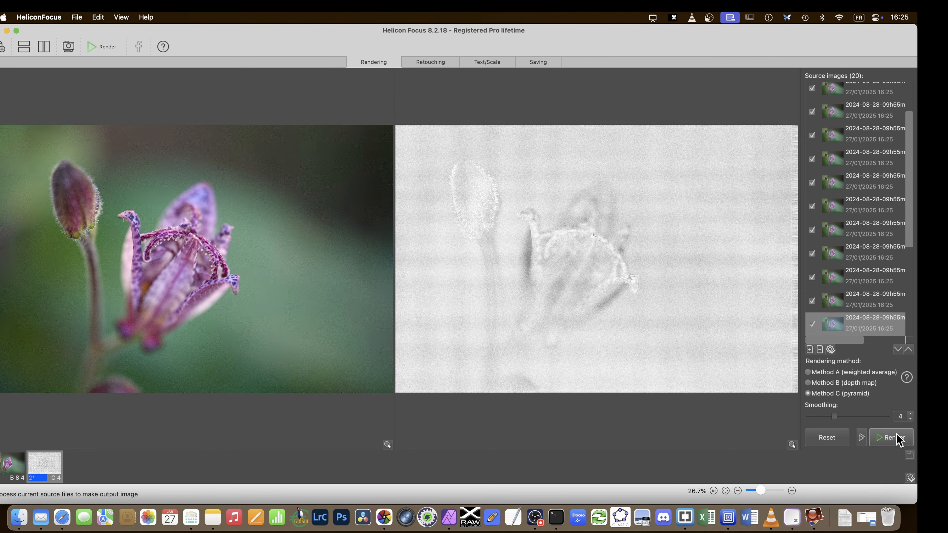
left_click(759, 280)
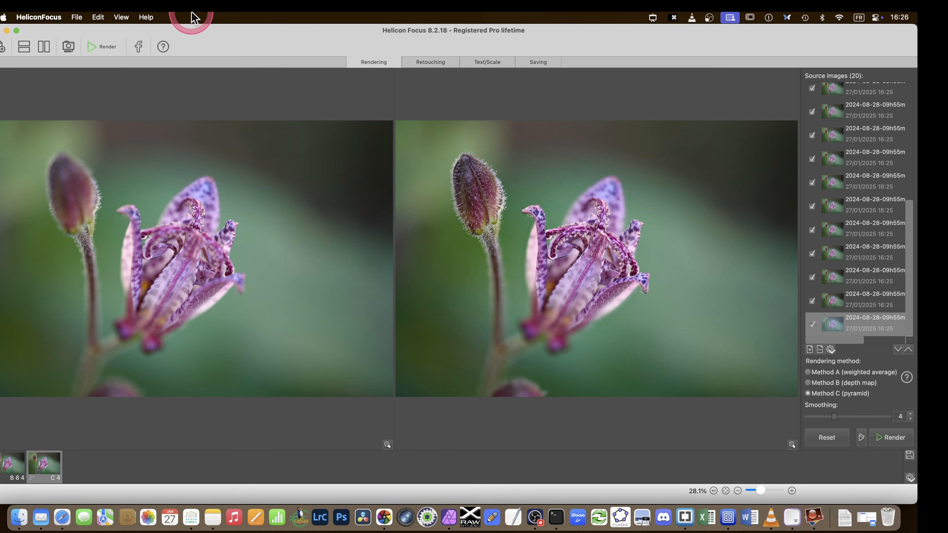
Step: Save all rendered outputs as 90% quality JPEGs in /Volumes/Crucial/photos/shoots/2024/08/28, and quit Helicon Focus to return to darktable
left_click(77, 18)
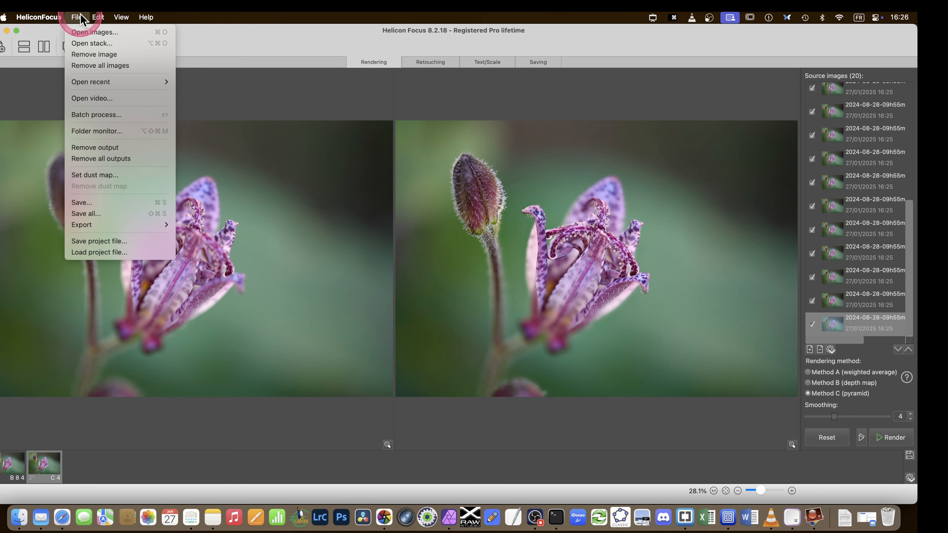
left_click(97, 219)
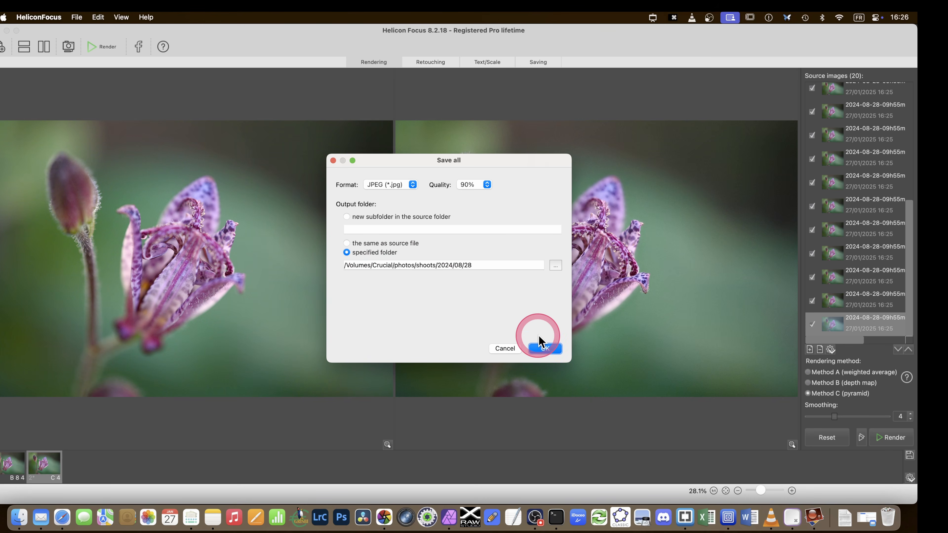
left_click(551, 348)
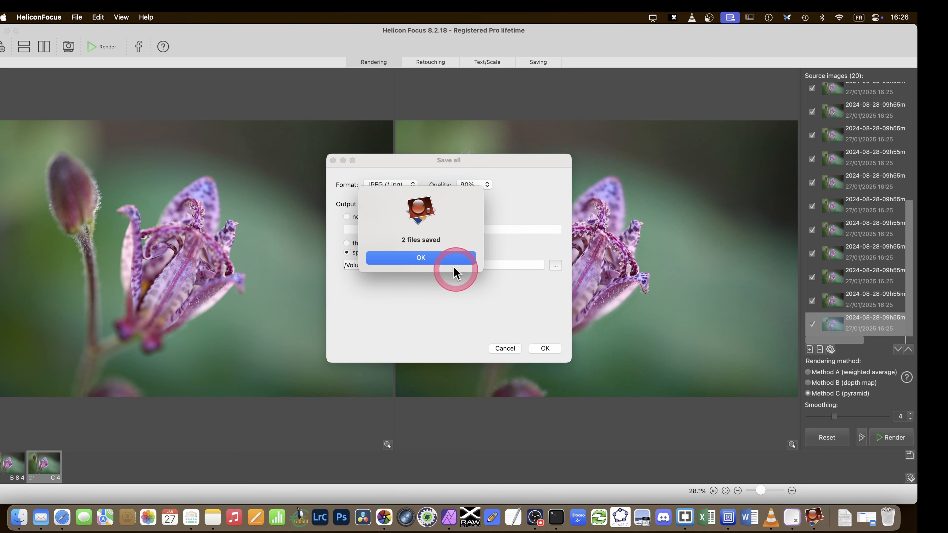
left_click(410, 255)
left_click(48, 16)
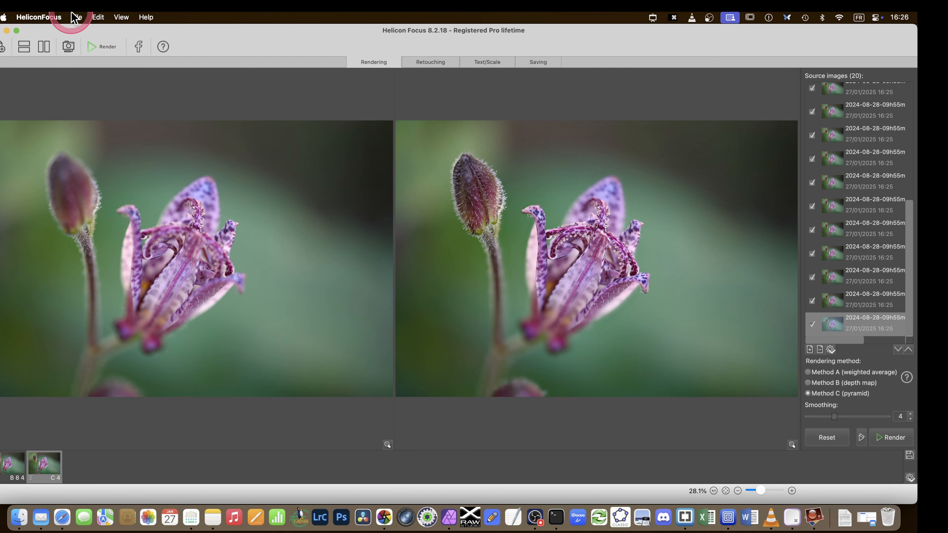
left_click(52, 120)
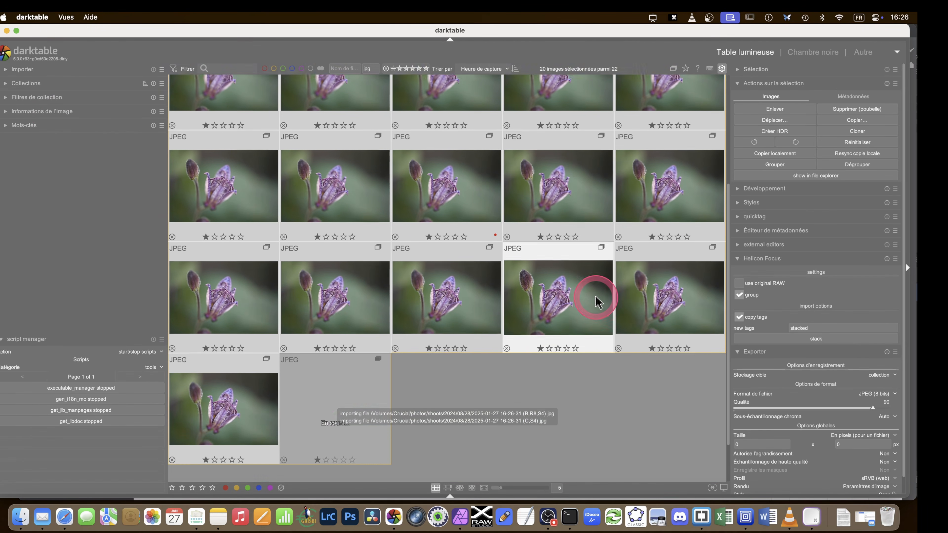
Step: Filter the lighttable images by the text stacked
left_click(595, 301)
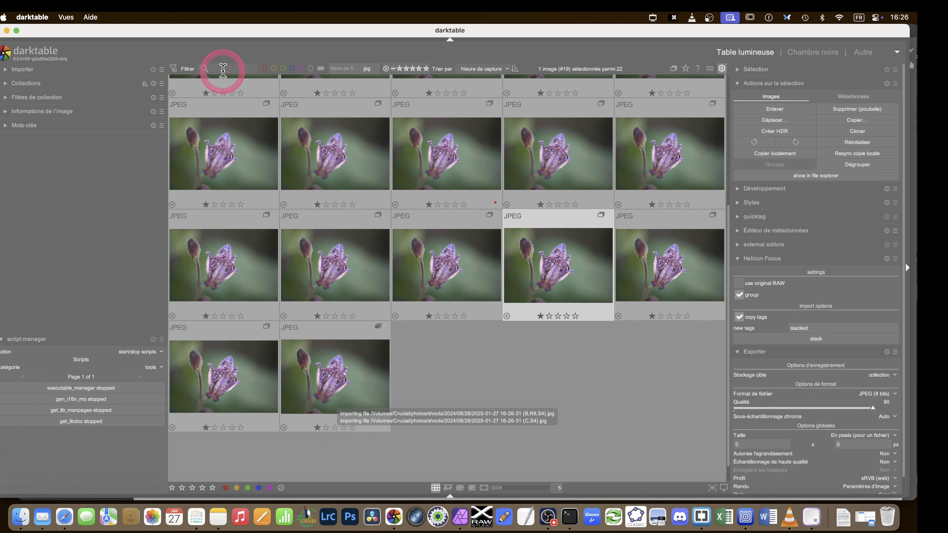
type("stacked")
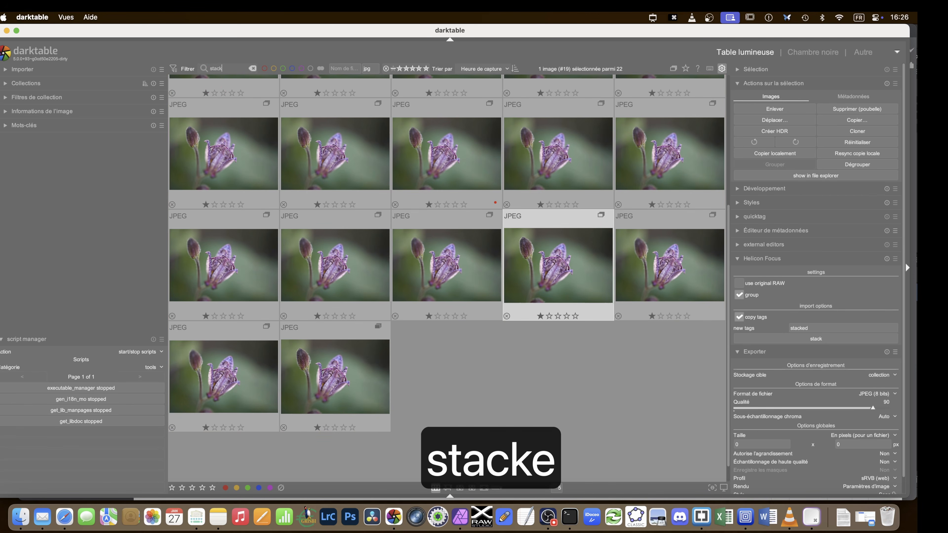
key("Return")
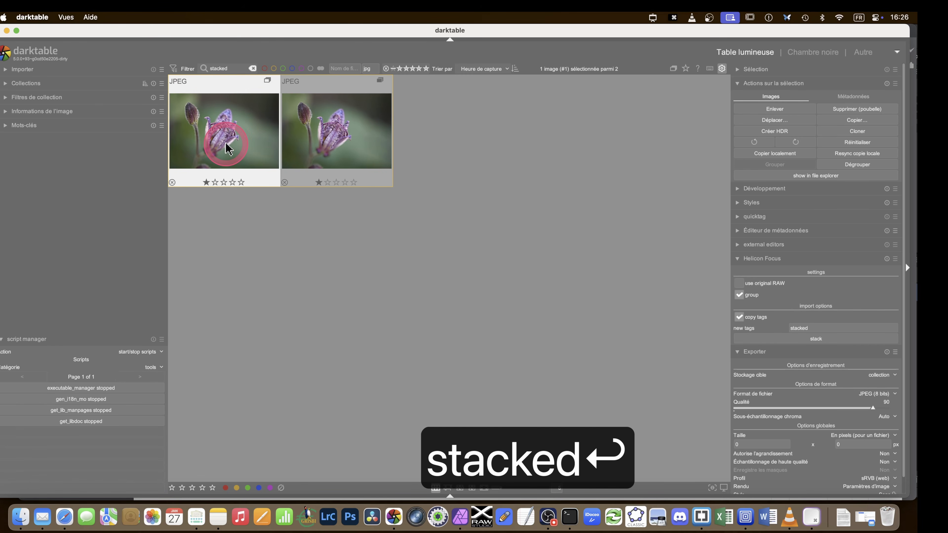
Step: Expand the image information and examine the file details of each of the two stacked images
left_click(3, 111)
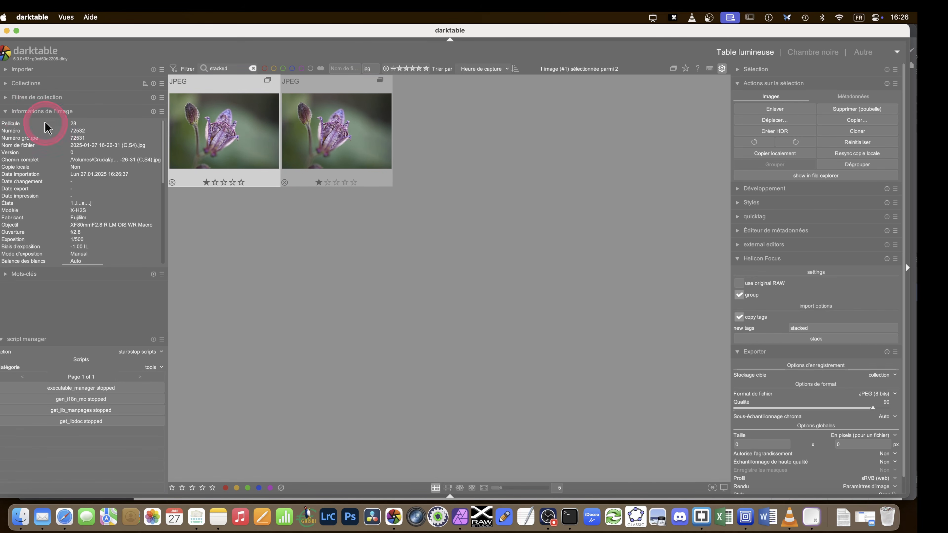
left_click(313, 125)
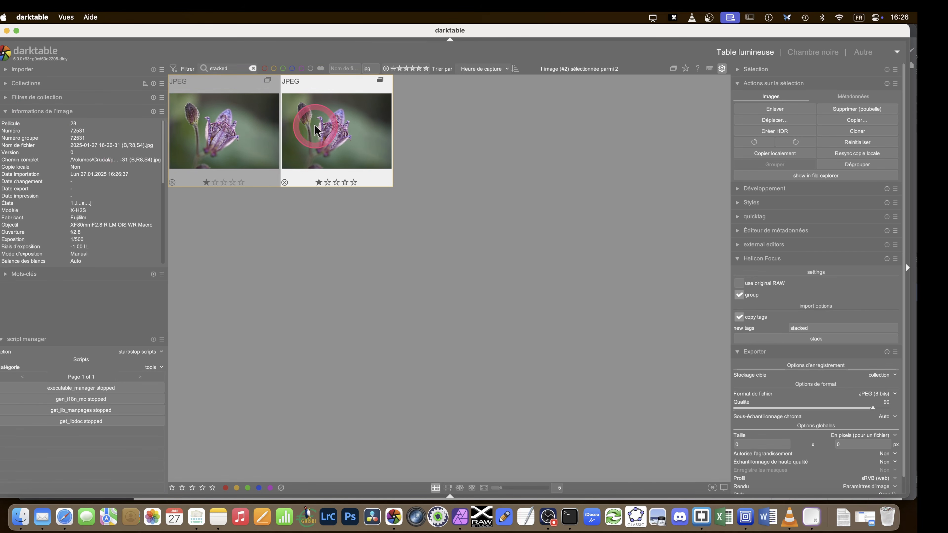
left_click(239, 144)
Step: Compare the two stacked images by alternating between them in full preview, return to the lighttable and deselect everything
key("f")
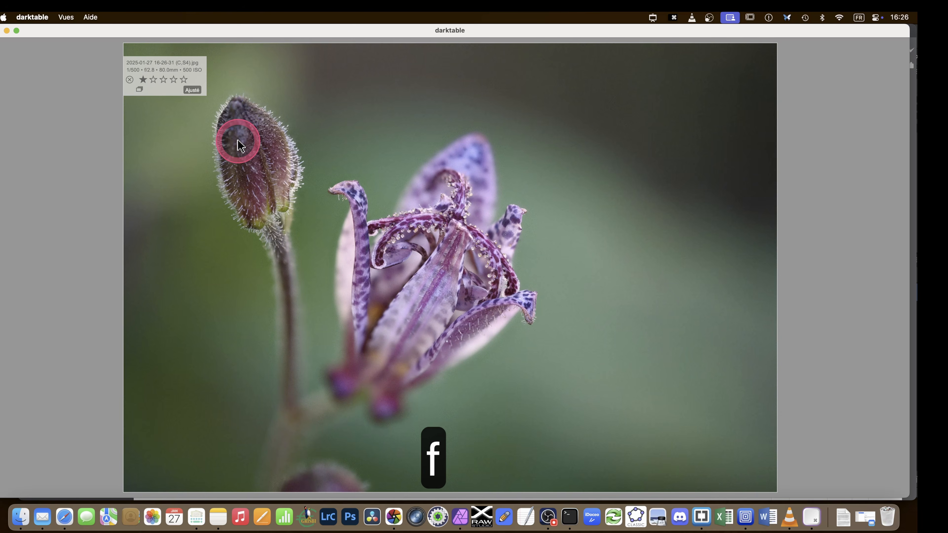
key("Right")
key("Left")
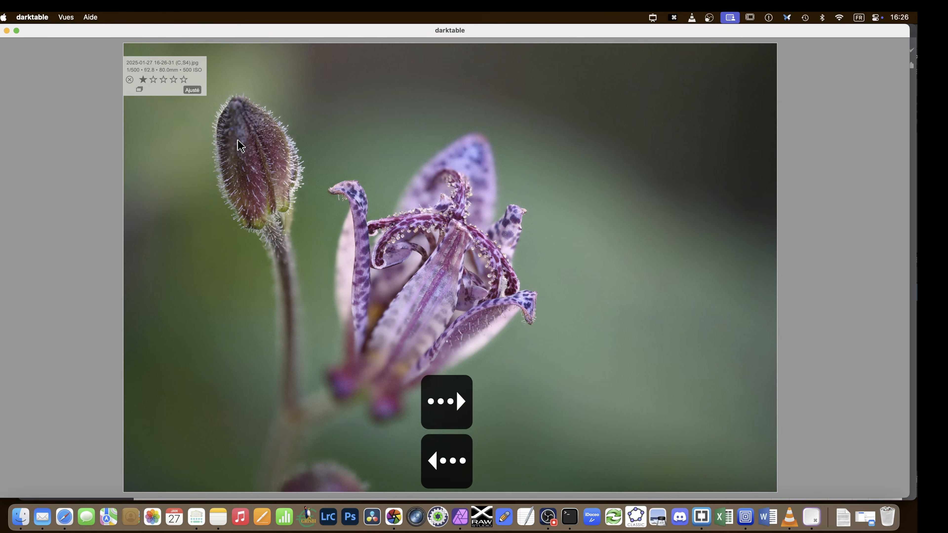
key("Right")
key("Left")
key("Right")
key("Left")
key("Right")
key("Left")
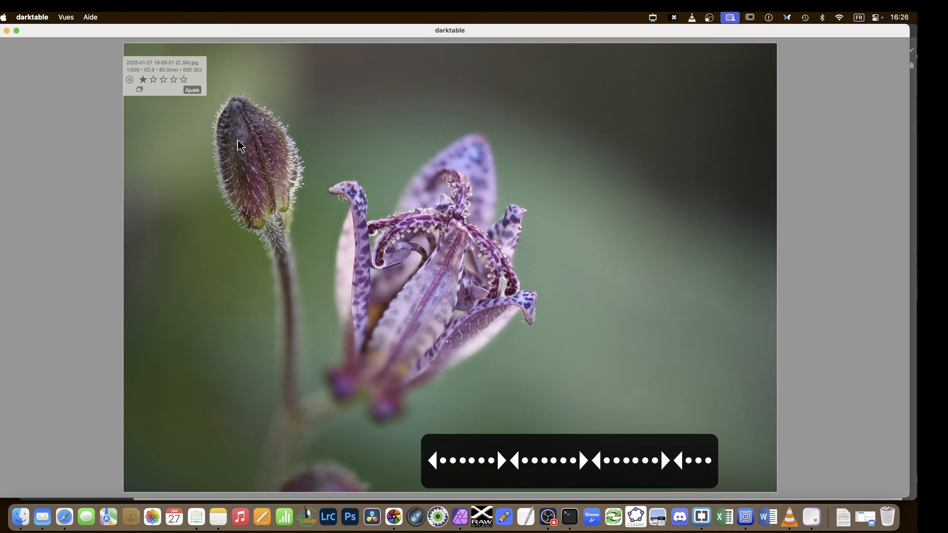
key("f")
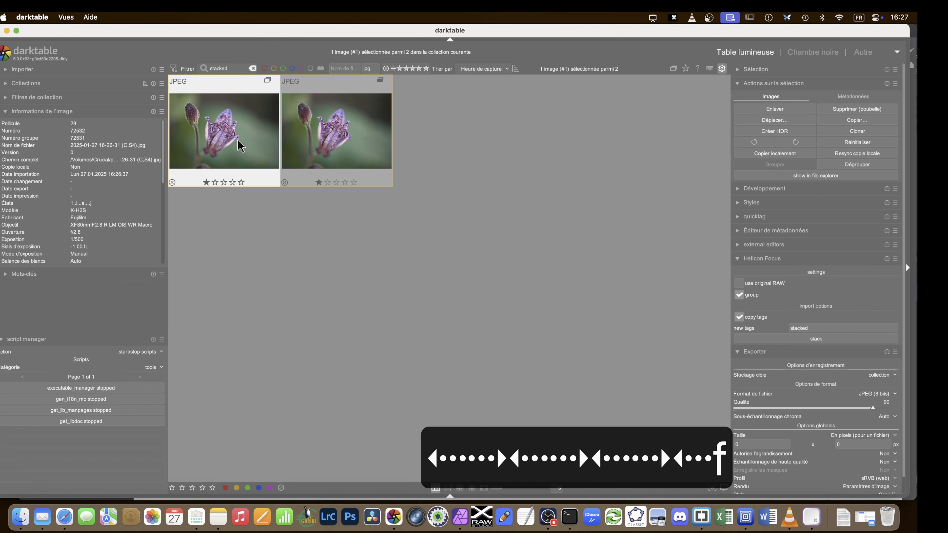
left_click(314, 226)
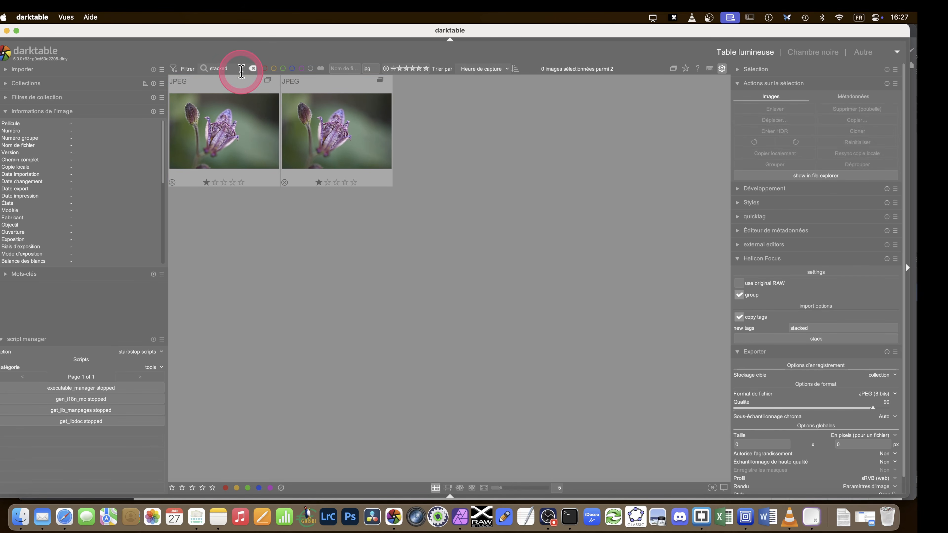
Step: Delete both stacked flower images to the trash and clear the text filter so the original series is listed again
left_click_drag(239, 68, 194, 69)
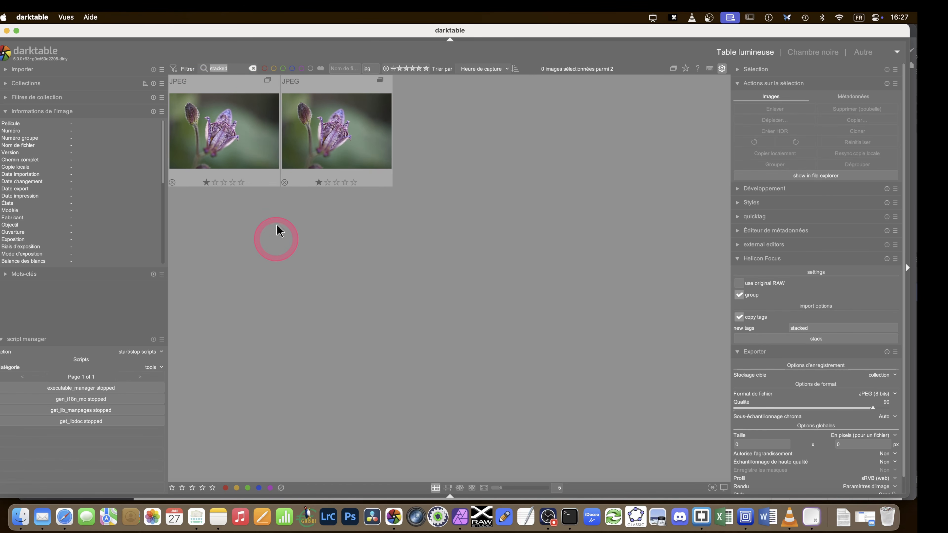
left_click(220, 123)
left_click(358, 136, "ctrl")
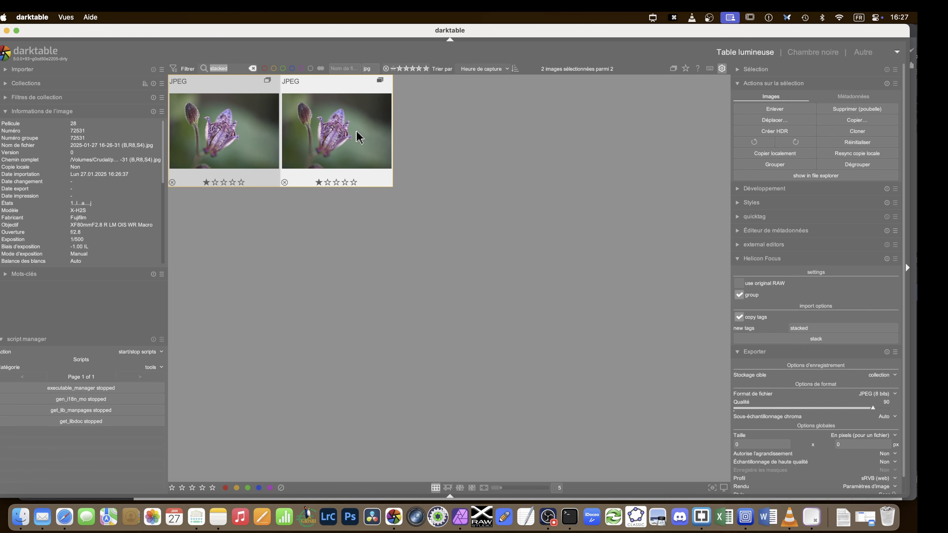
left_click(341, 183)
left_click(303, 169)
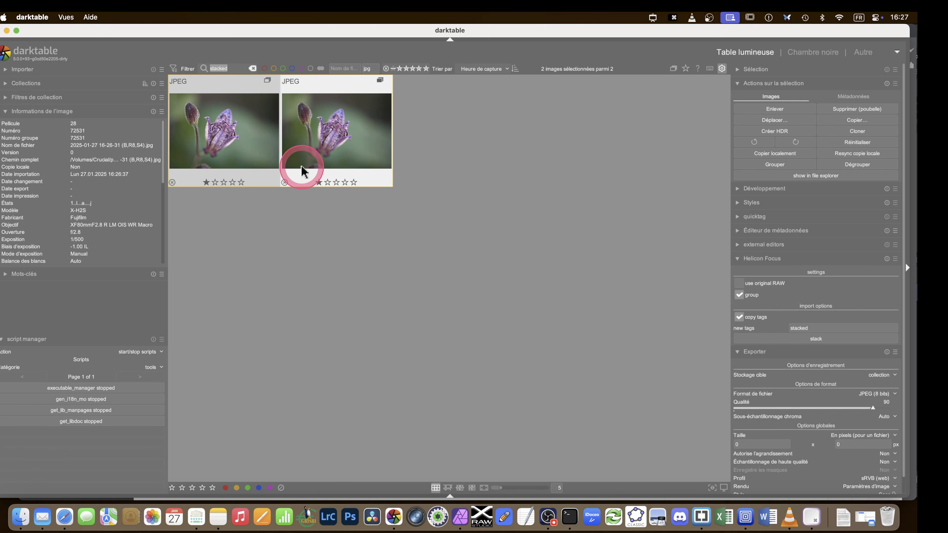
left_click(852, 109)
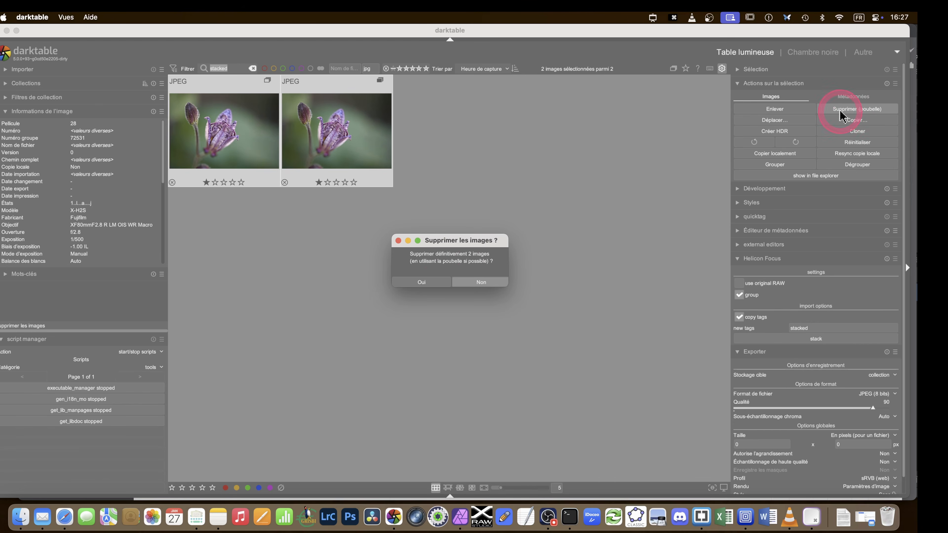
left_click(443, 283)
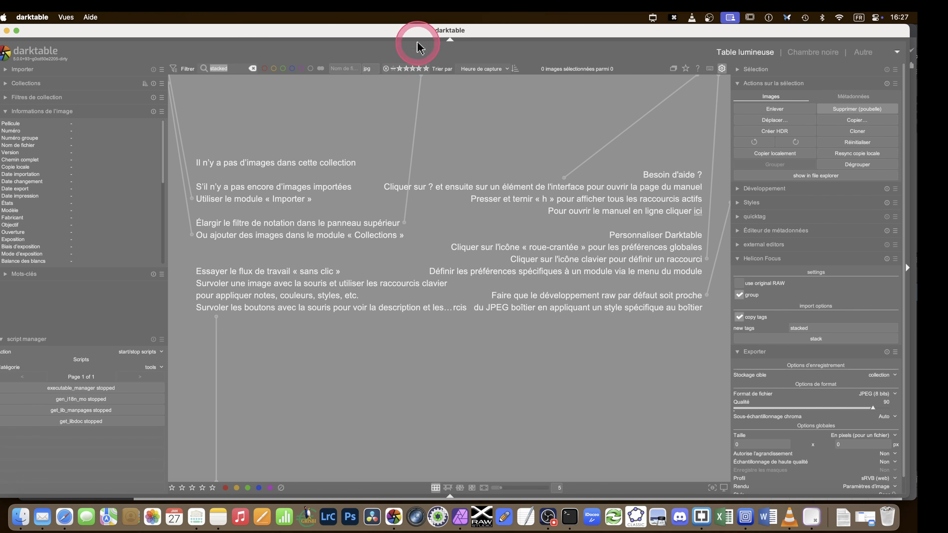
left_click(252, 71)
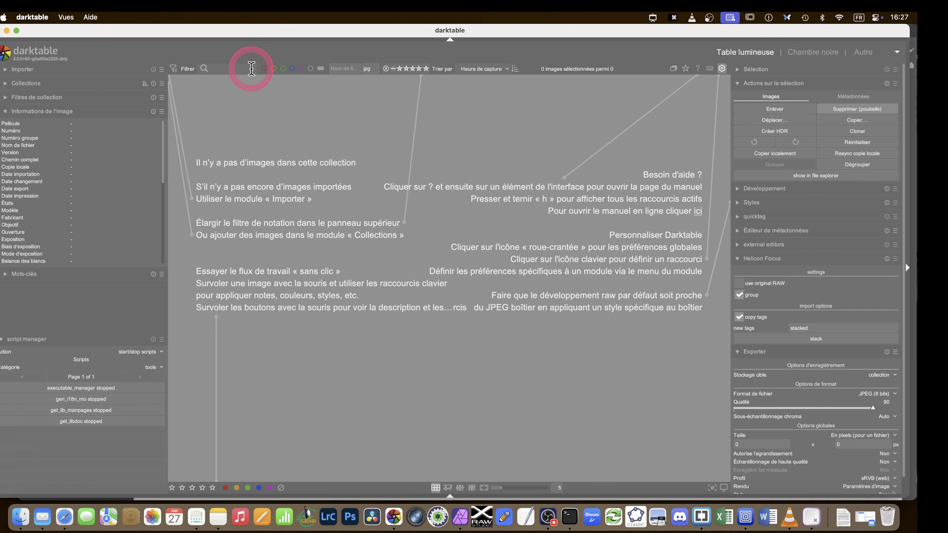
scroll(353, 282, "down", 1)
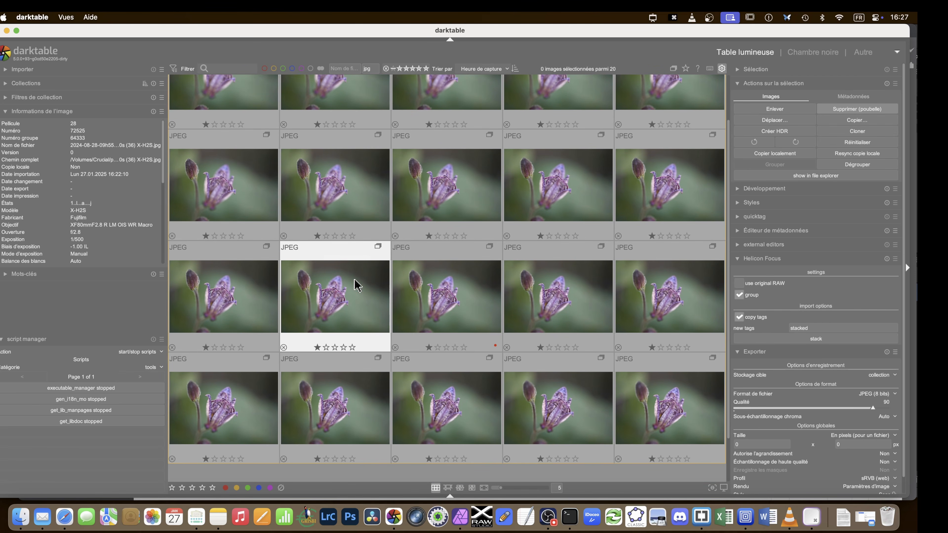
left_click(710, 17)
left_click(730, 88)
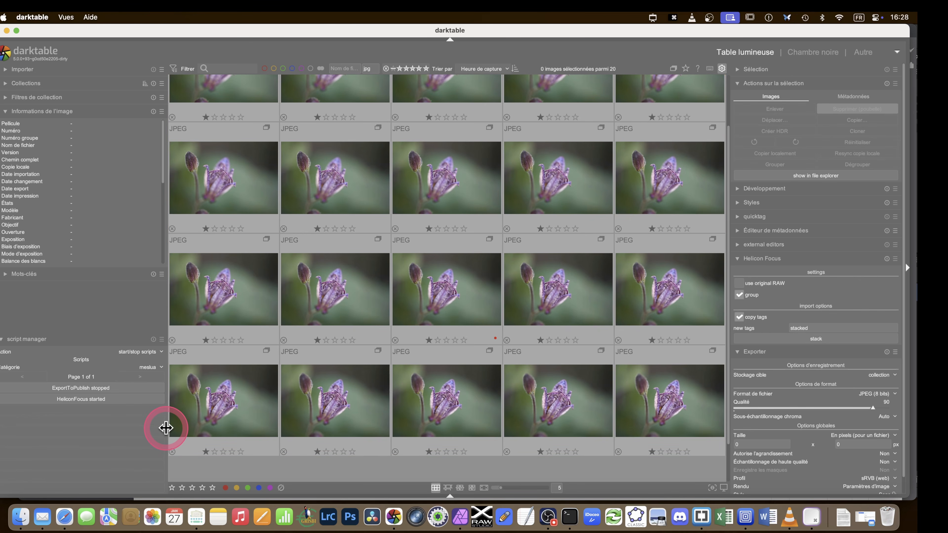
Step: Copy the address of the fjb2020/darktable-scripts GitHub repository from Safari and switch back to darktable
left_click(64, 523)
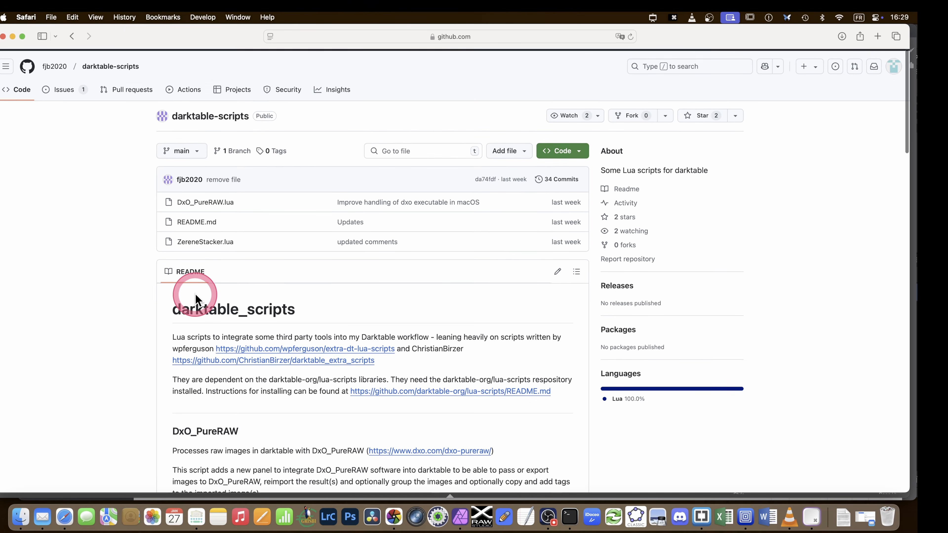
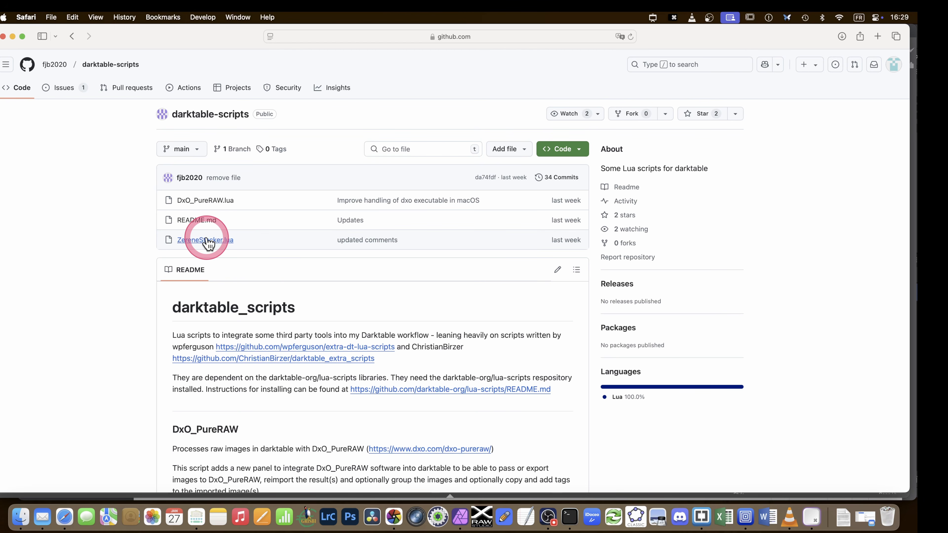
left_click(360, 37)
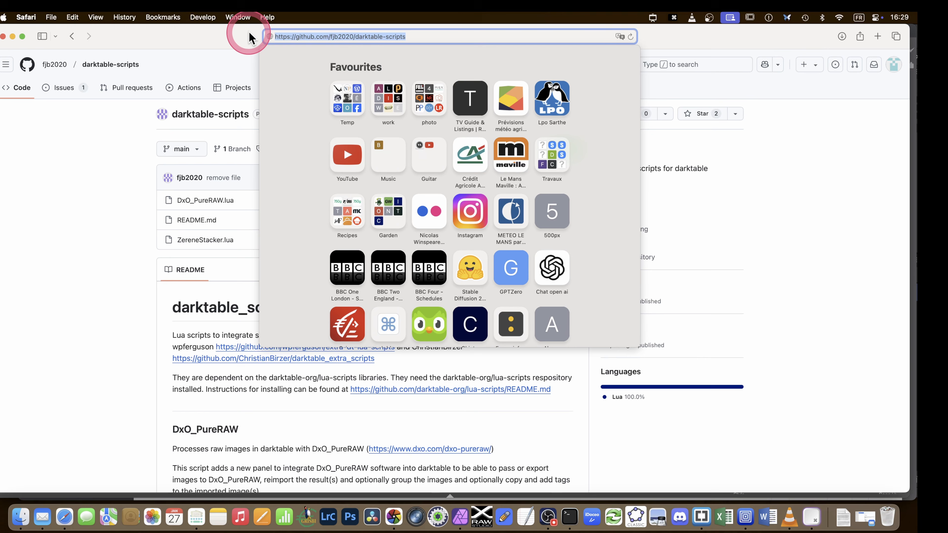
key("super+c")
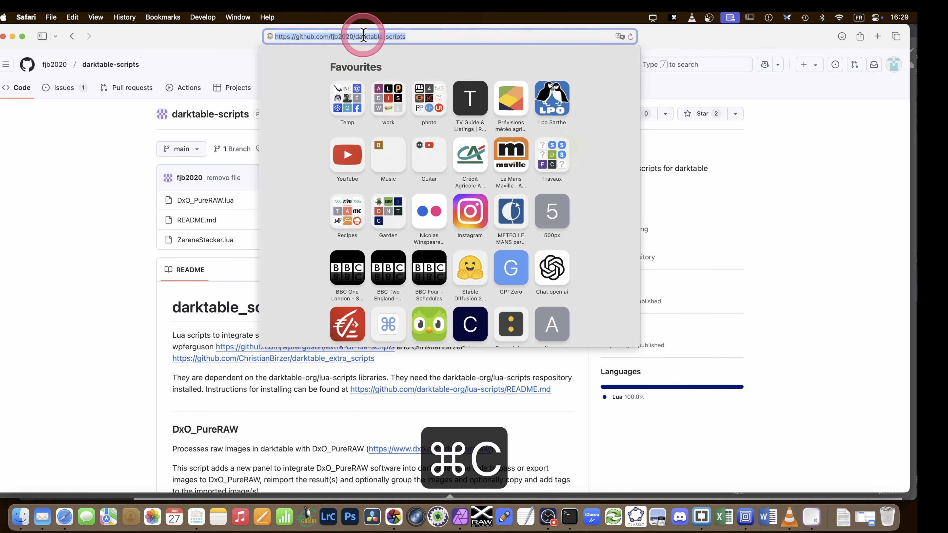
left_click(394, 517)
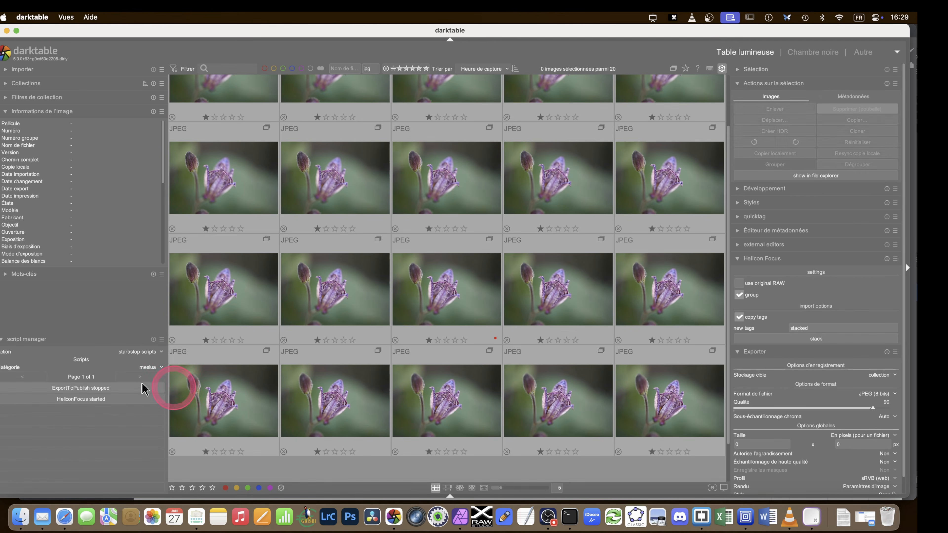
left_click(162, 352)
left_click(144, 341)
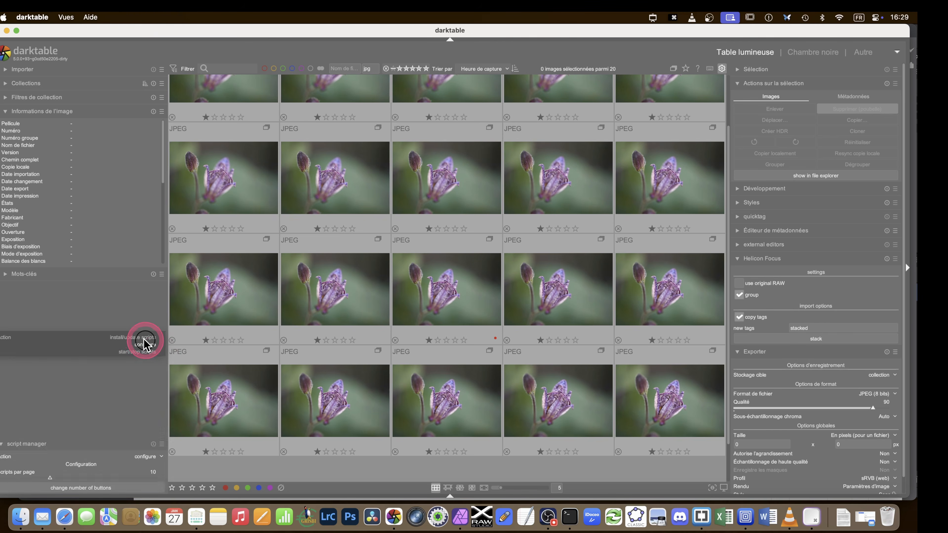
left_click(56, 426)
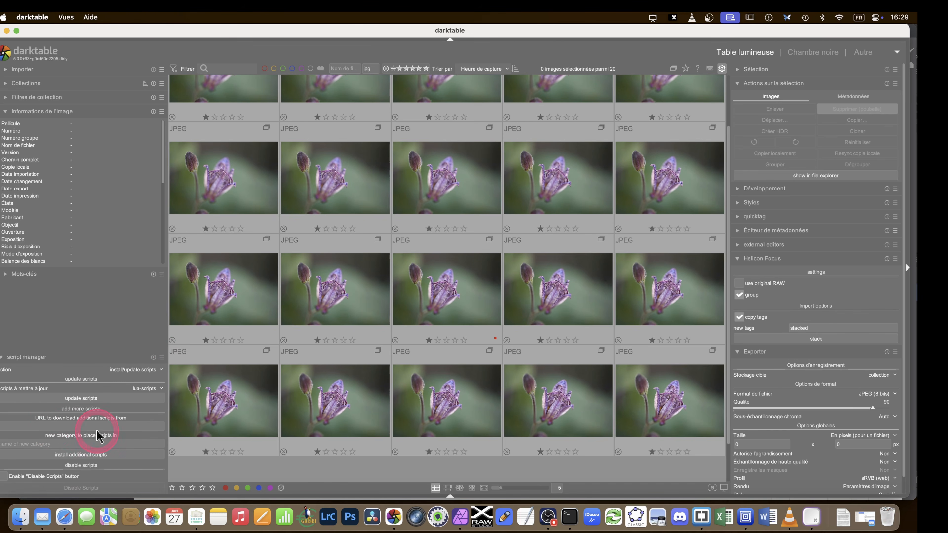
key("super+v")
left_click(52, 444)
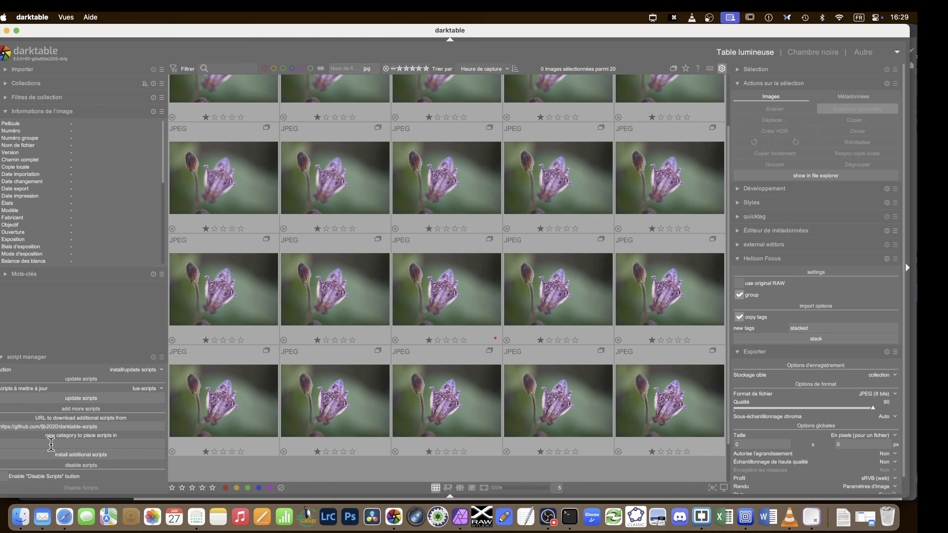
left_click(52, 444)
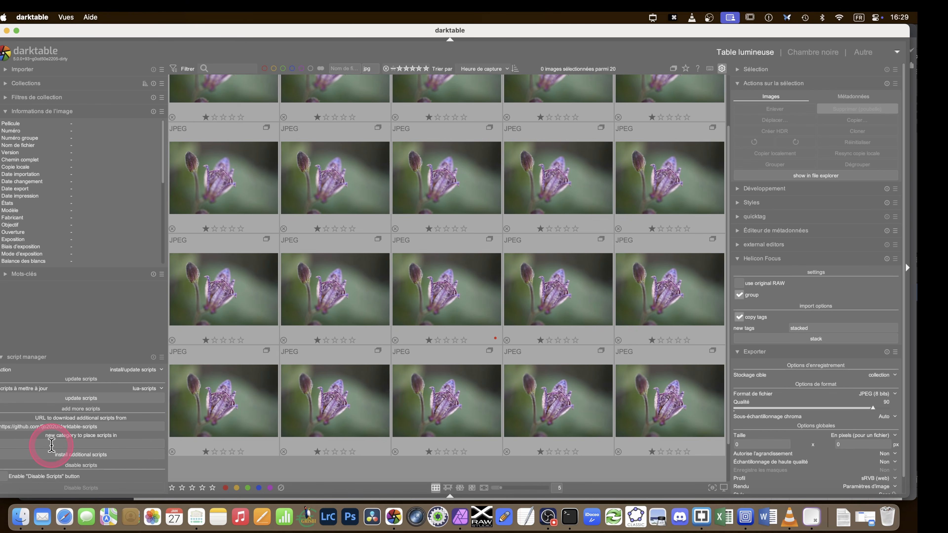
type("meslua")
left_click(70, 455)
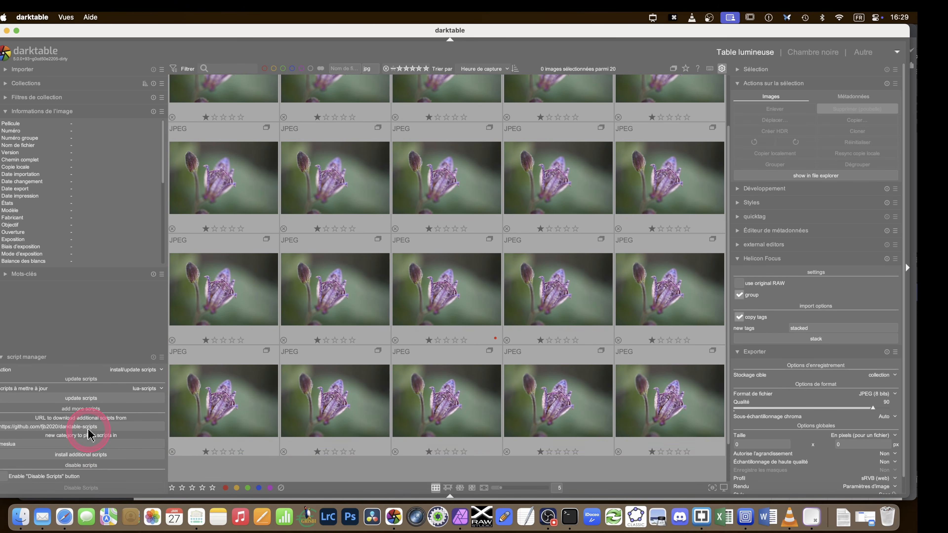
Step: Return to the GitHub repository in Safari and download ZereneStacker.lua to the Downloads folder
left_click(18, 522)
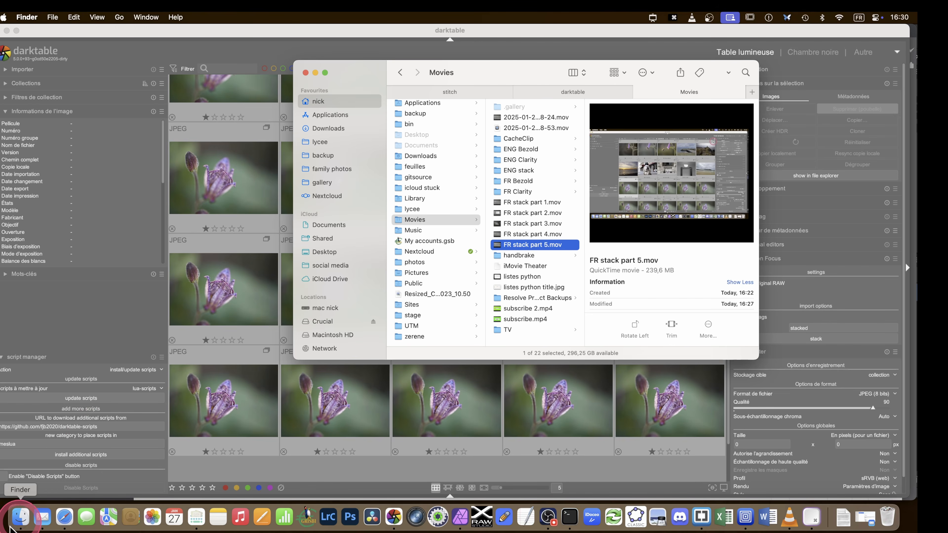
left_click(65, 517)
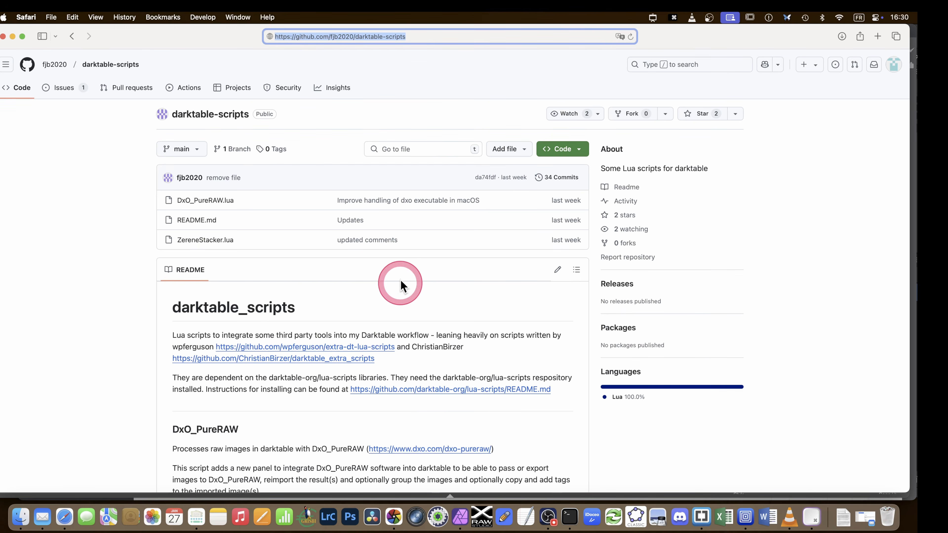
right_click(213, 238)
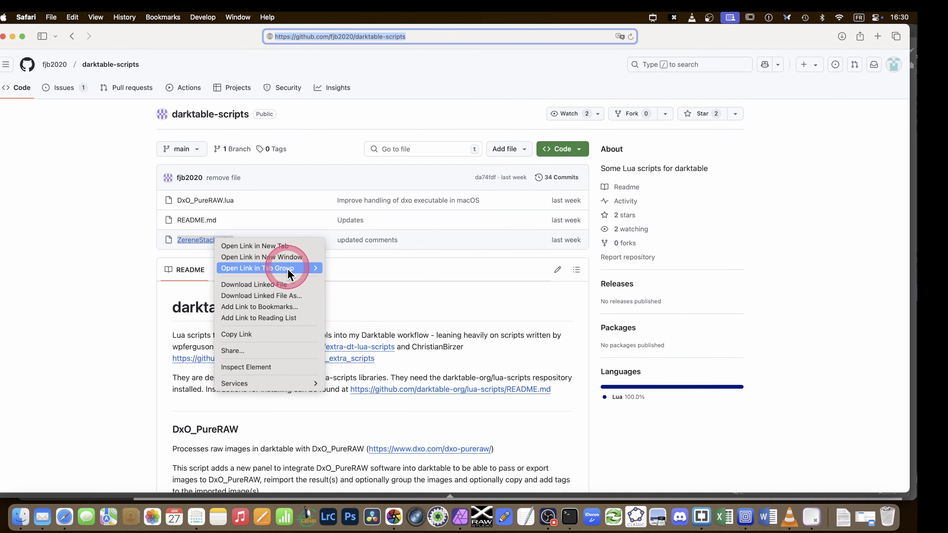
left_click(271, 296)
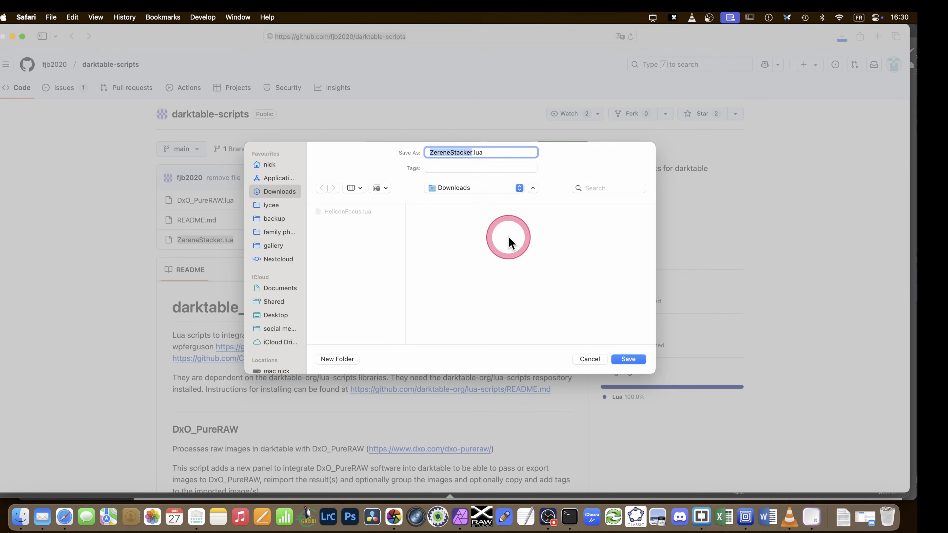
left_click(629, 359)
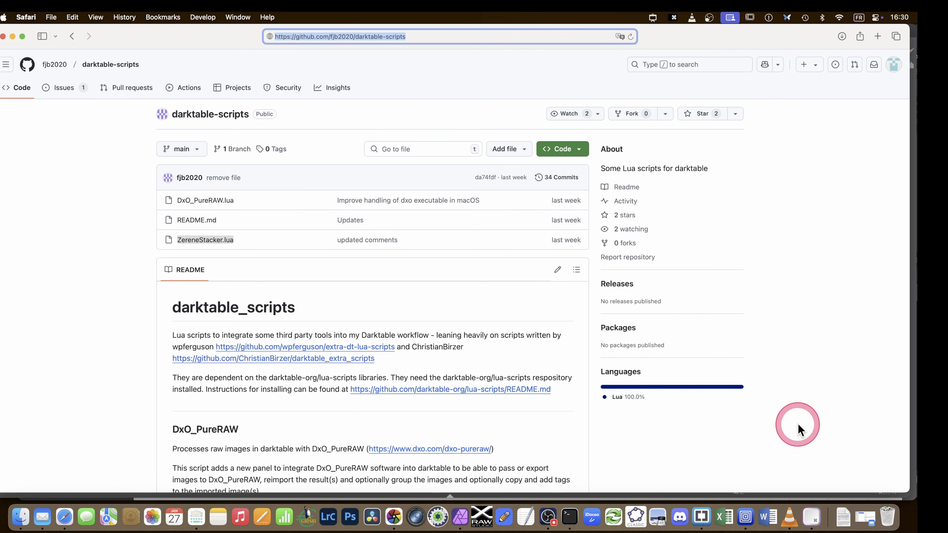
Step: Copy ZereneStacker.lua in Finder from Downloads into the meslua folder inside darktable's lua configuration folder
left_click(20, 519)
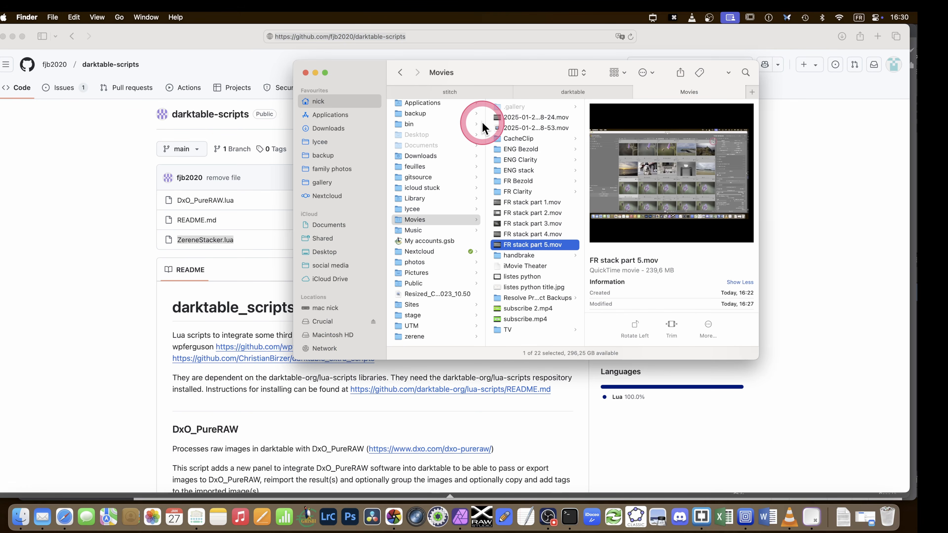
left_click(436, 93)
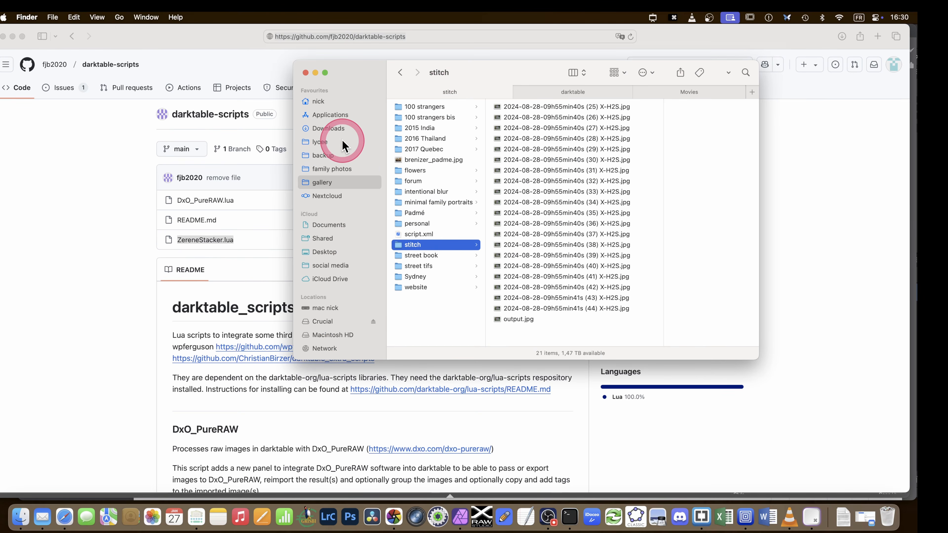
left_click(338, 128)
left_click(430, 120)
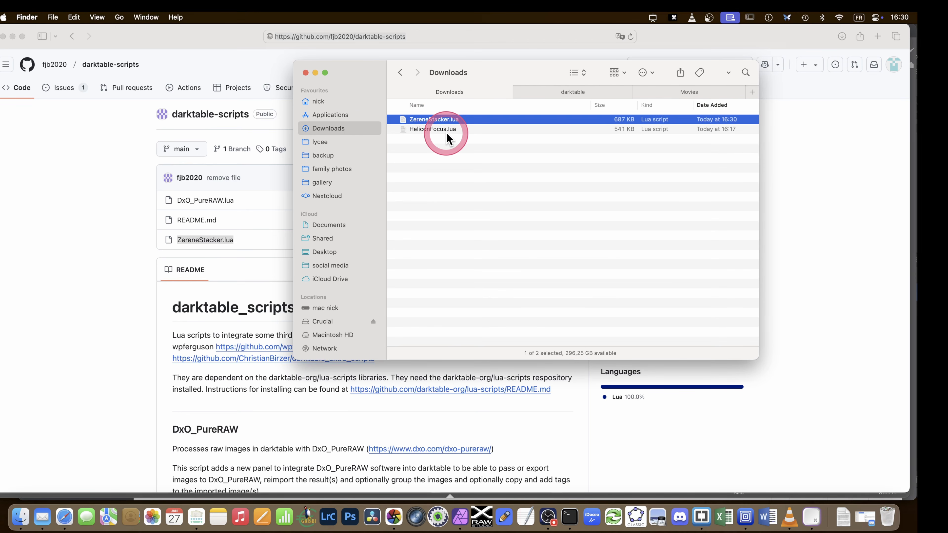
key("super+c")
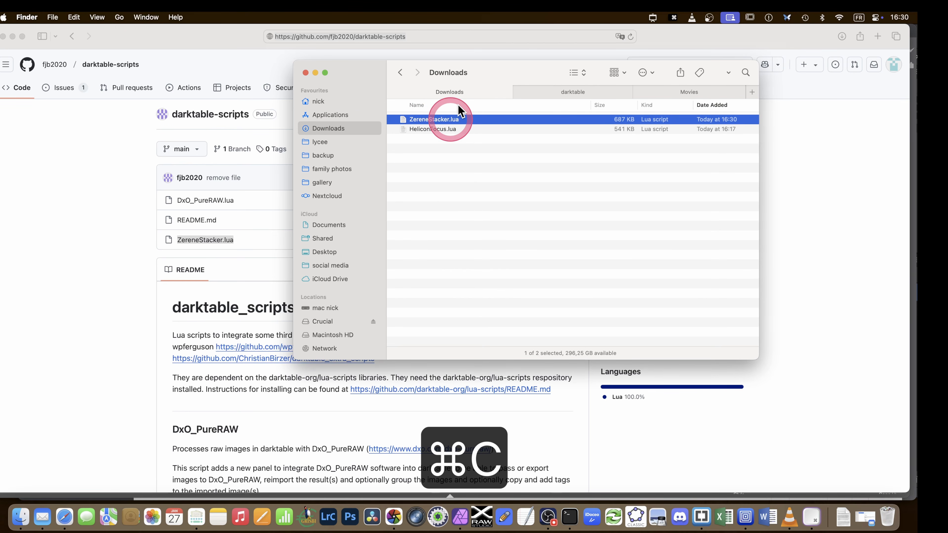
left_click(538, 92)
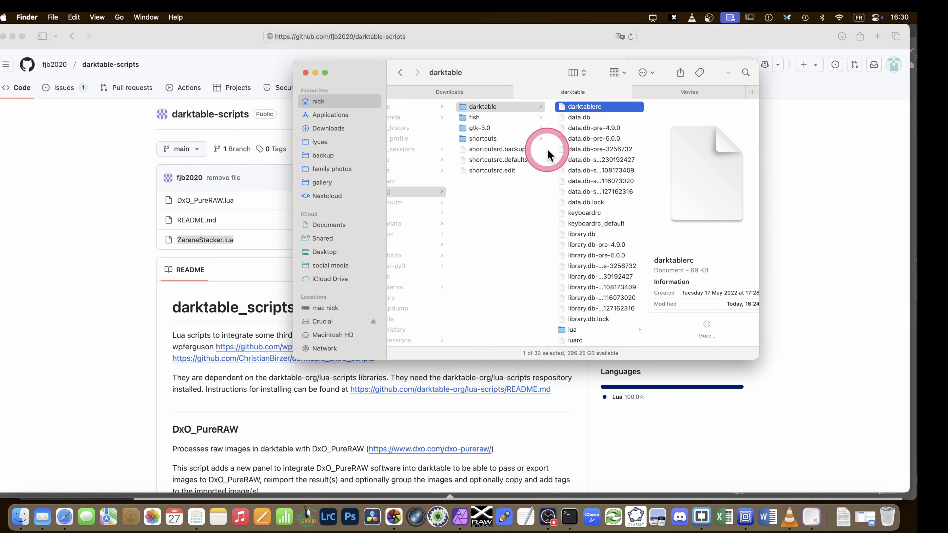
scroll(598, 295, "down", 1)
scroll(597, 297, "down", 2)
left_click(586, 251)
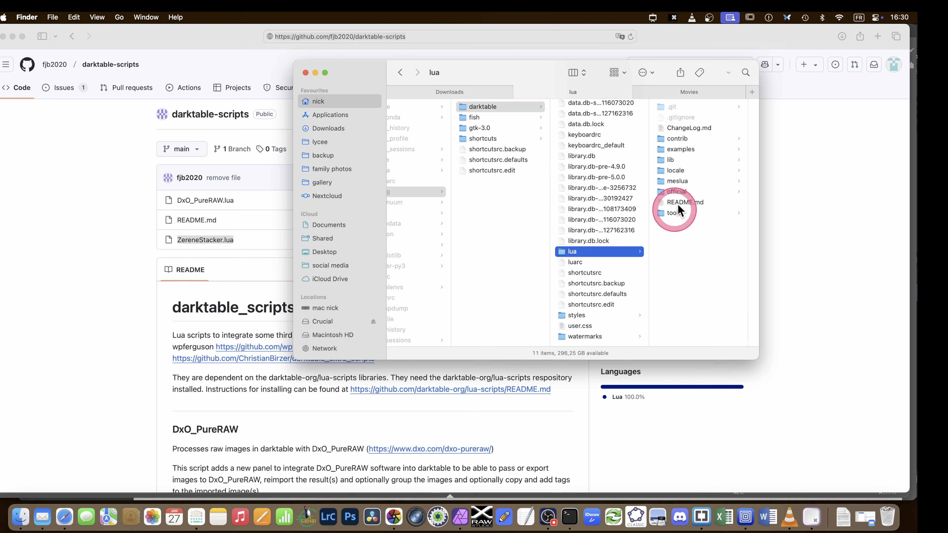
left_click(677, 181)
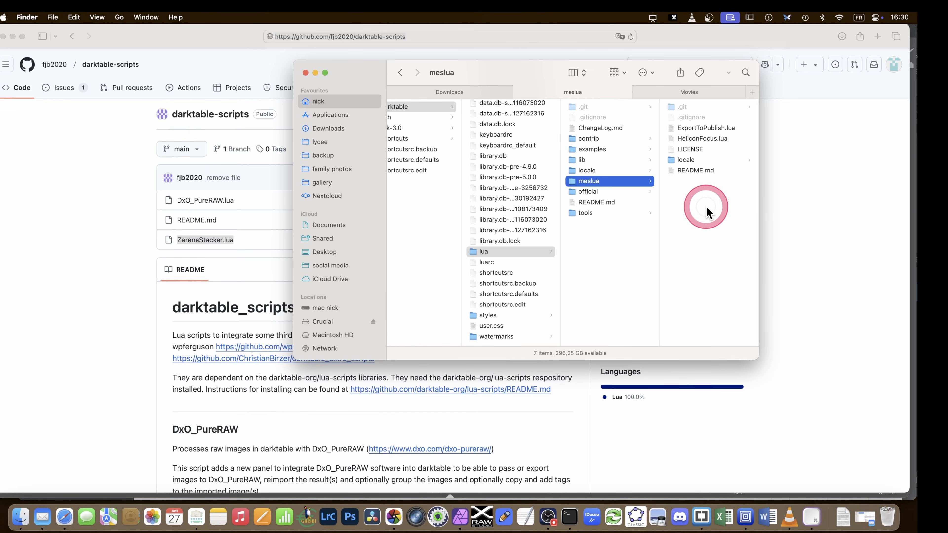
key("super+v")
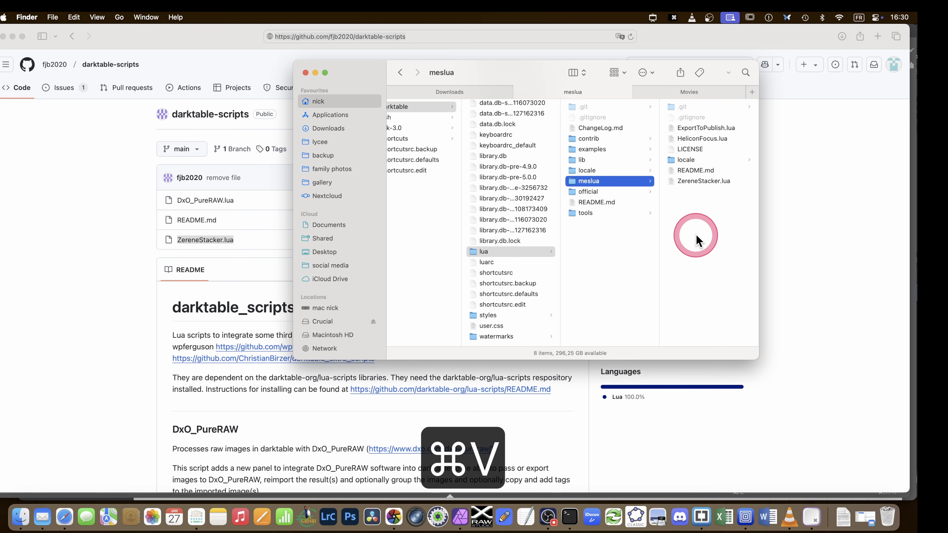
Step: Quit and relaunch darktable, and set the script manager's action to start/stop scripts
right_click(394, 517)
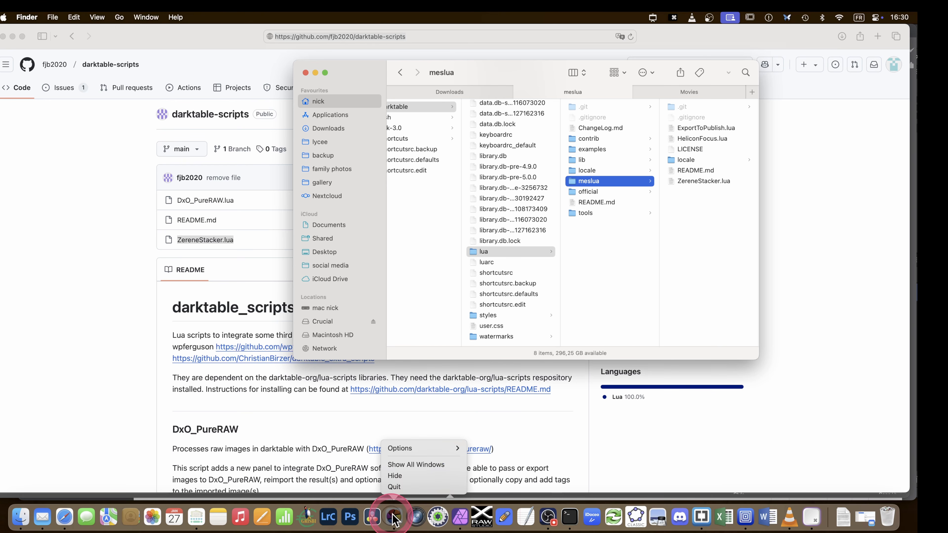
left_click(394, 518)
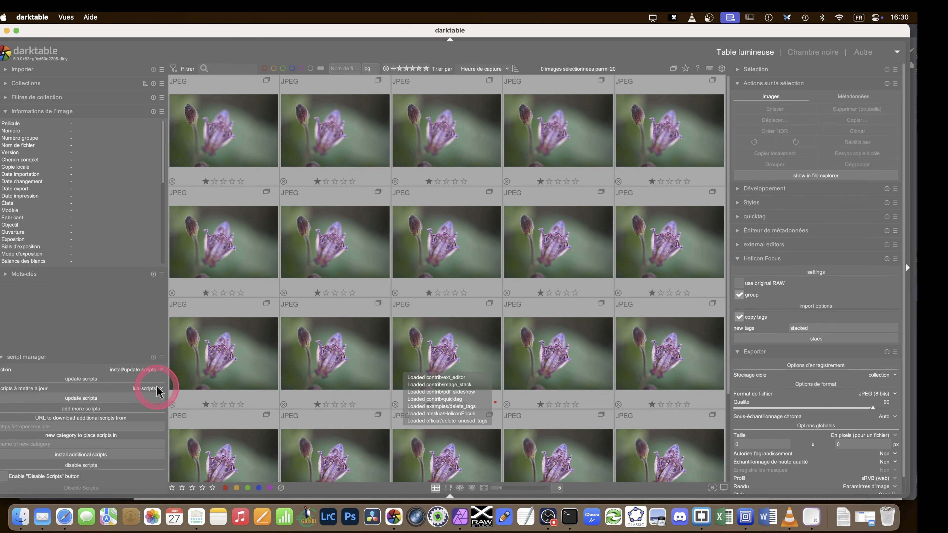
left_click(151, 370)
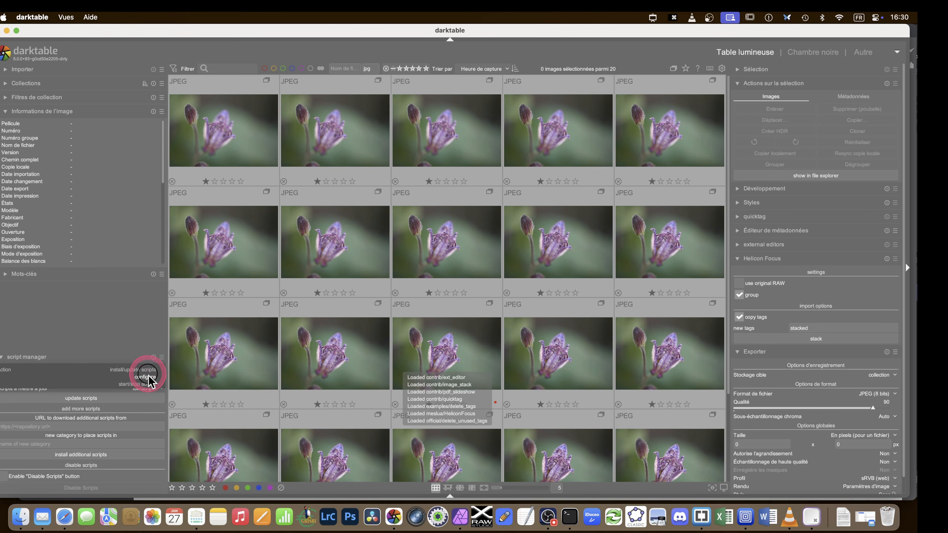
left_click(142, 384)
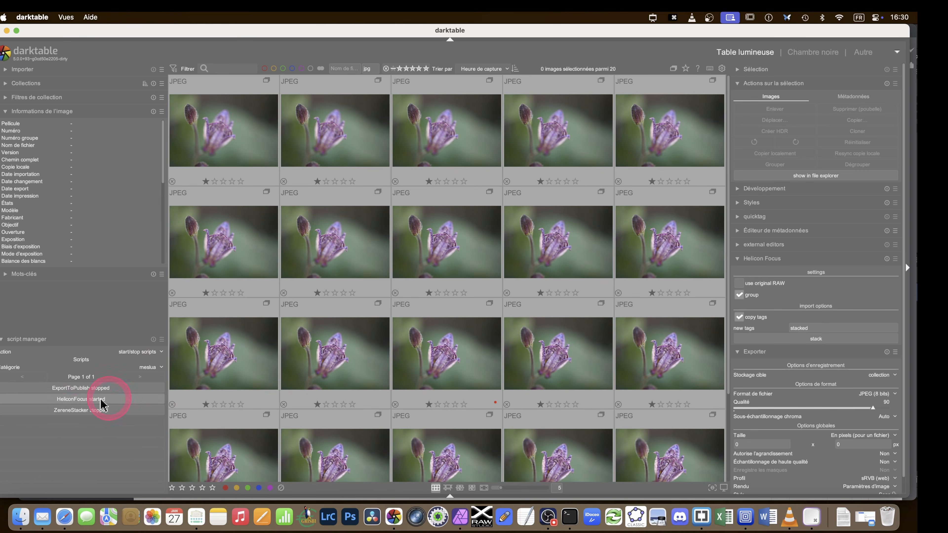
Step: Try to start the ZereneStacker script in darktable, and open ZereneStacker.lua from Finder's meslua folder in Brackets to inspect its contents
left_click(73, 413)
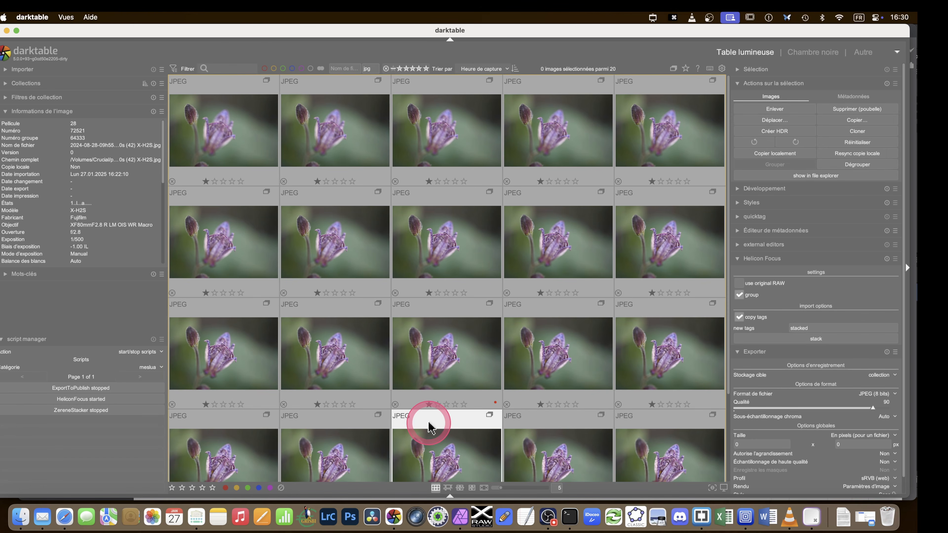
left_click(64, 516)
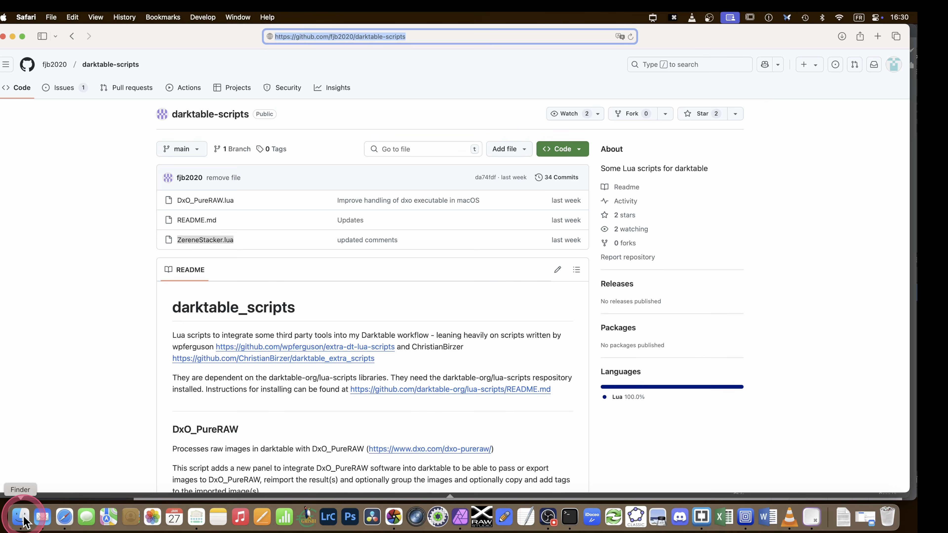
left_click(21, 518)
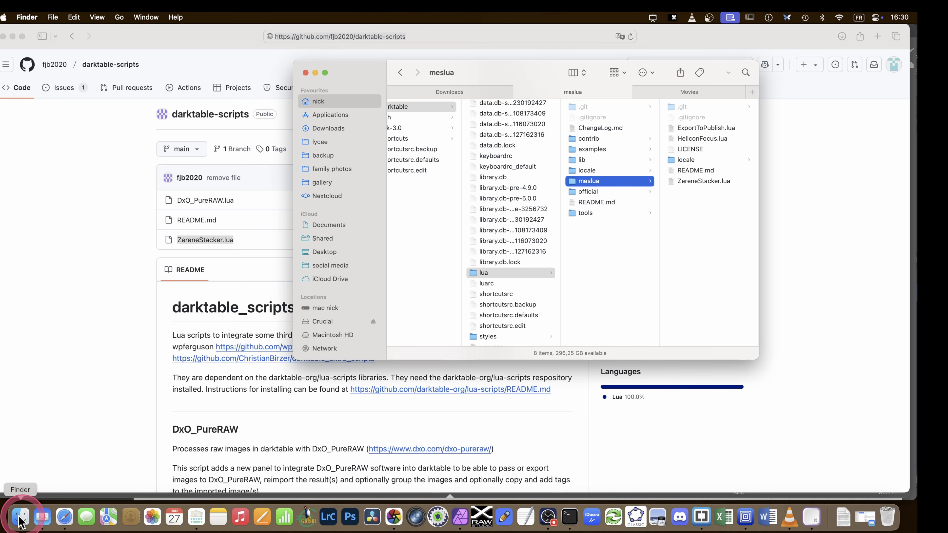
left_click(671, 182)
right_click(598, 182)
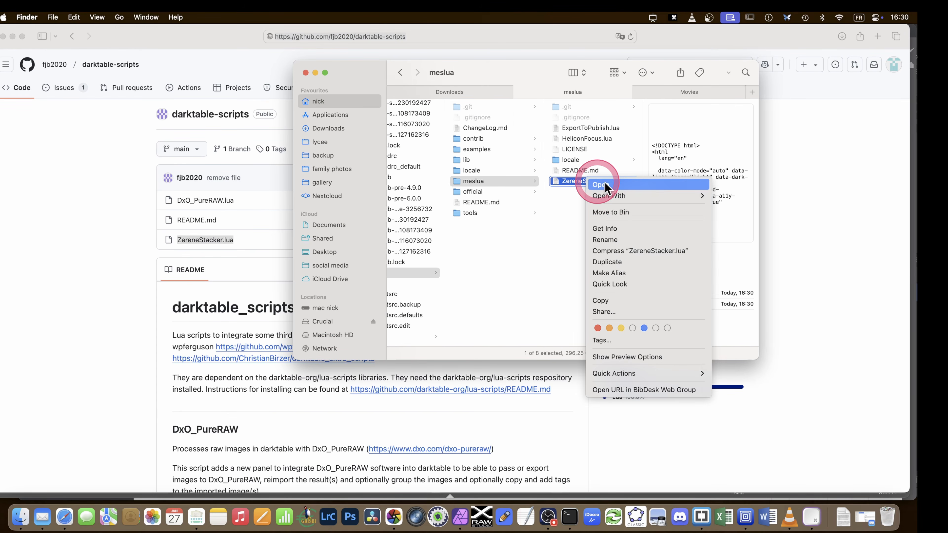
mouse_move(614, 196)
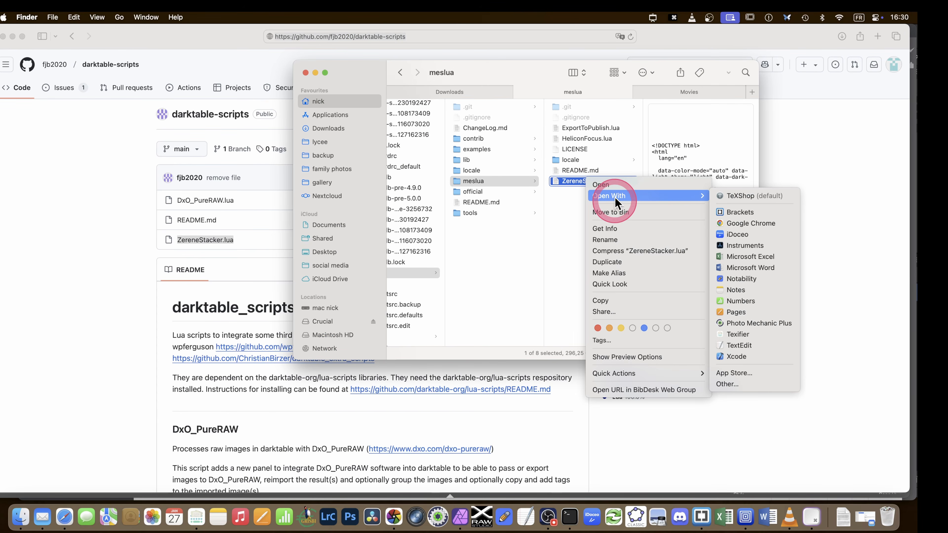
left_click(774, 209)
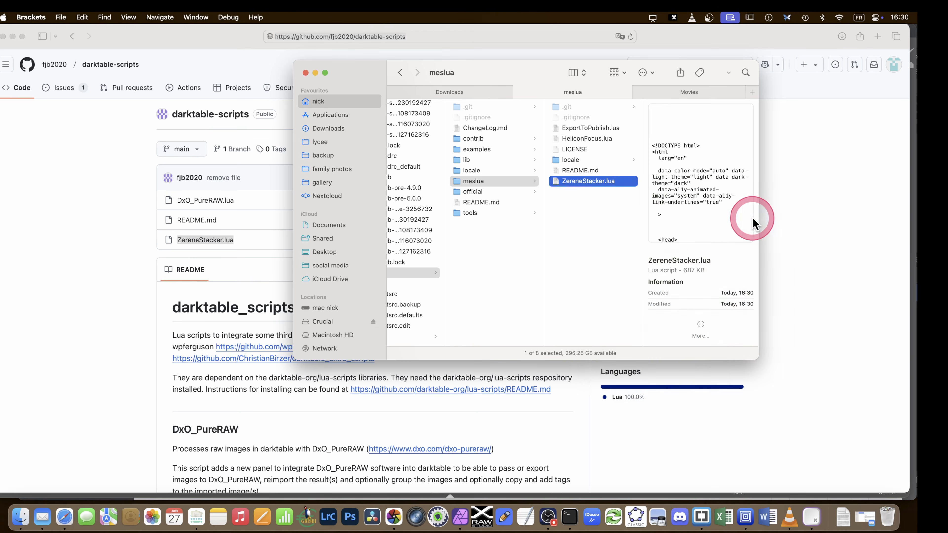
scroll(381, 227, "down", 15)
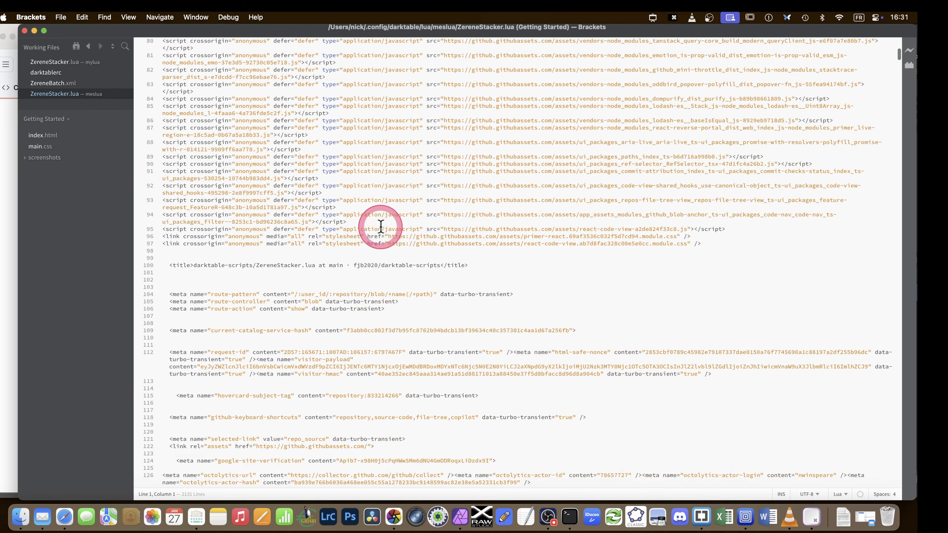
scroll(380, 227, "up", 20)
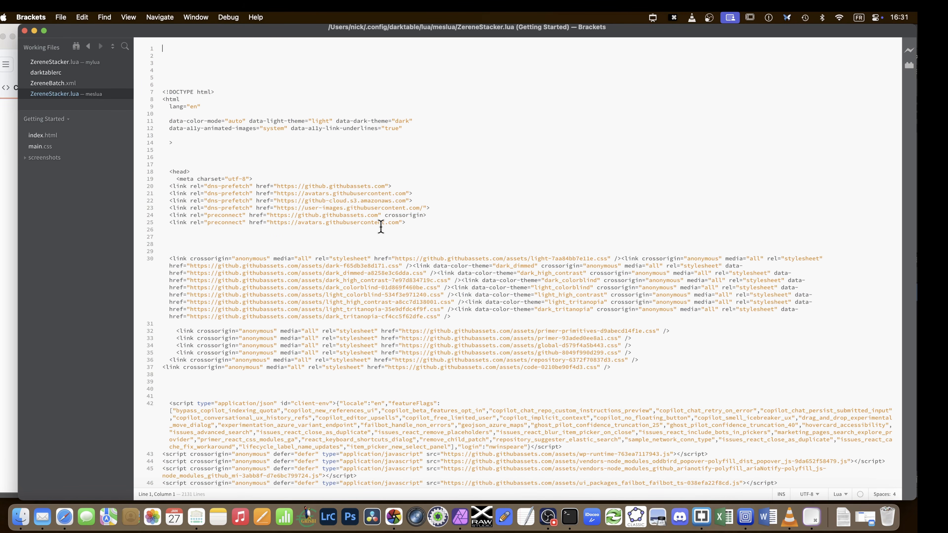
Step: Delete the entire contents of meslua's ZereneStacker.lua in Brackets and save the emptied file
left_click(310, 124)
left_click(333, 122)
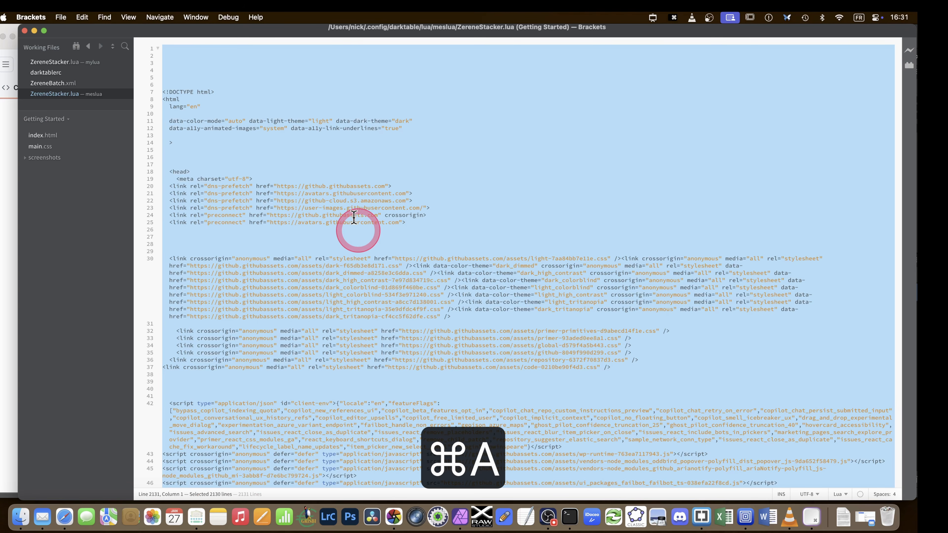
key("BackSpace")
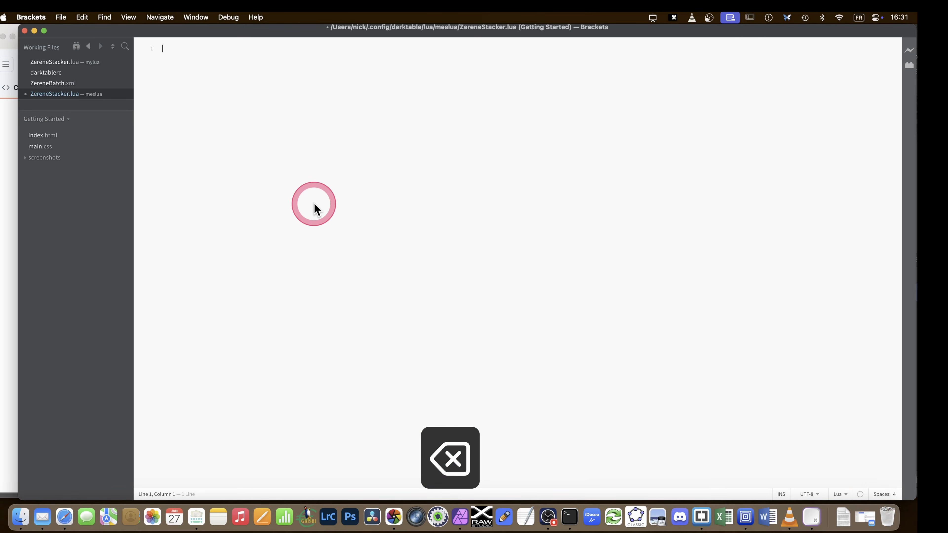
key("super+s")
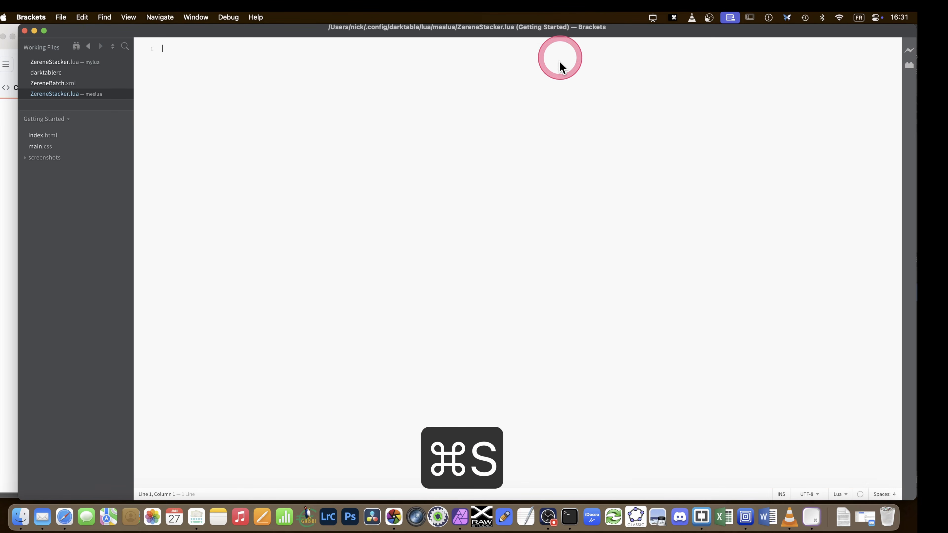
Step: Switch to Safari, open ZereneStacker.lua in the darktable-scripts repository and copy its entire source code
left_click(64, 517)
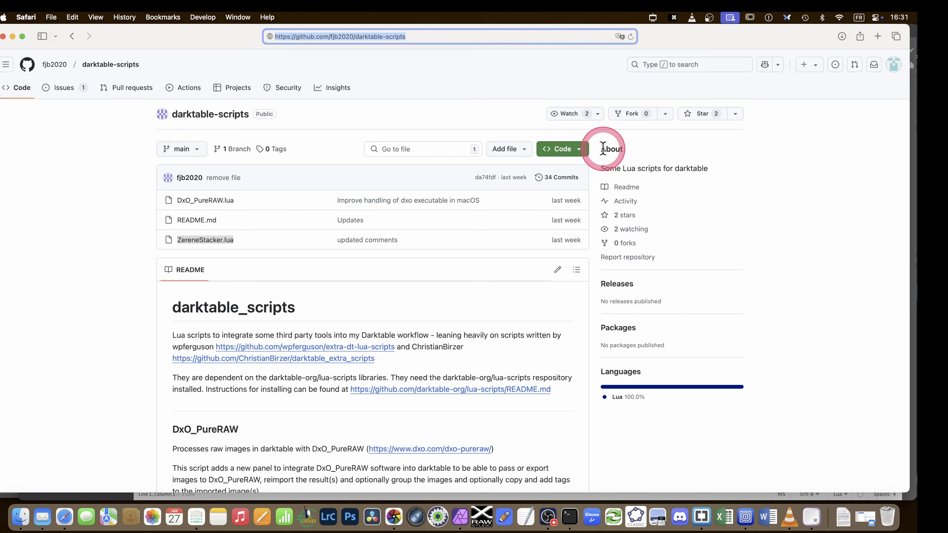
left_click(219, 242)
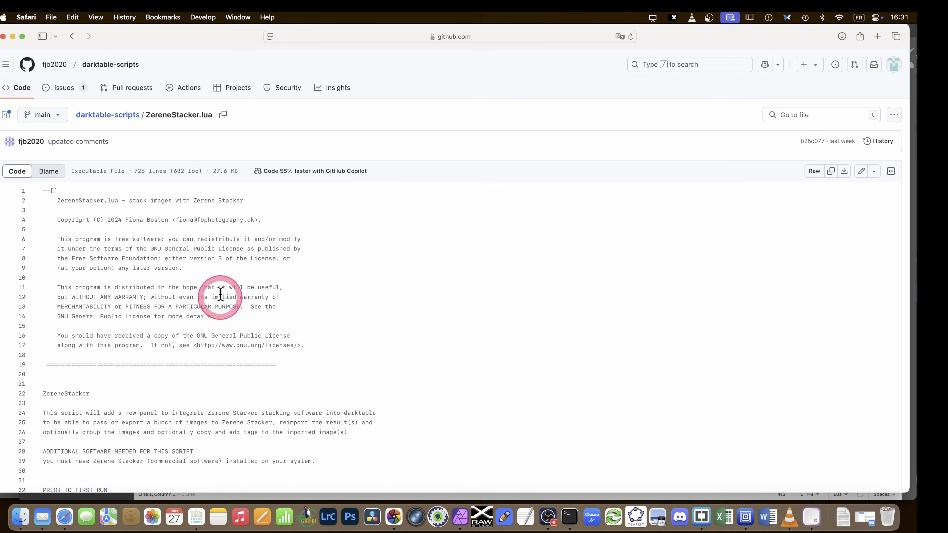
scroll(220, 294, "down", 10)
scroll(213, 279, "up", 10)
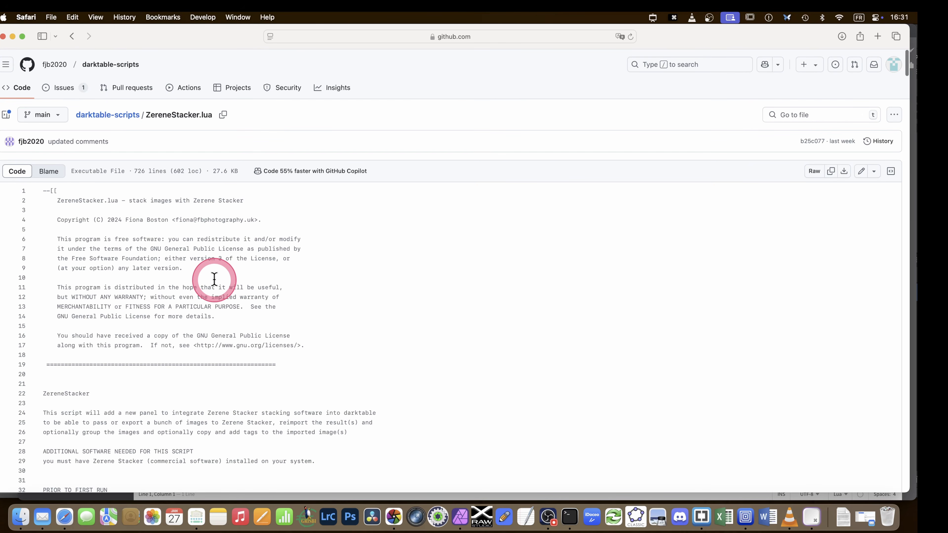
key("super+a")
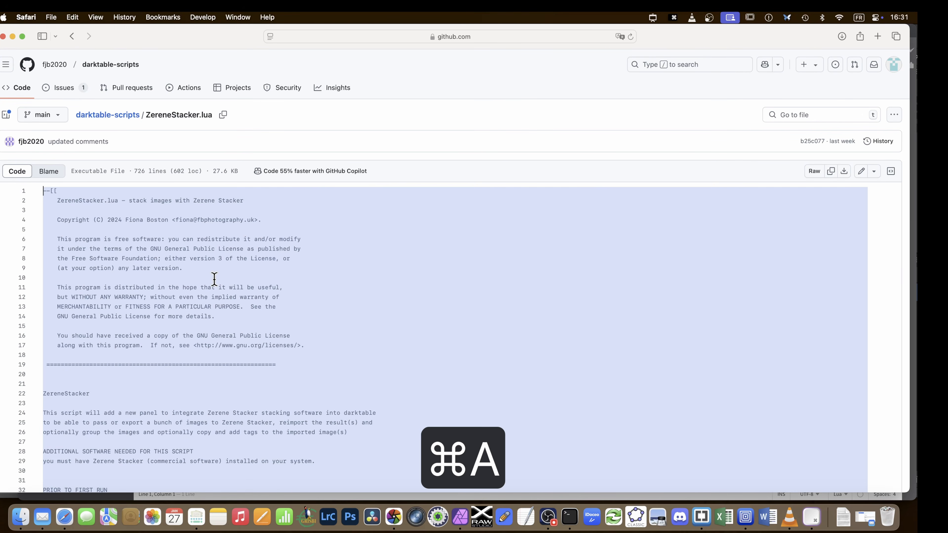
key("super+c")
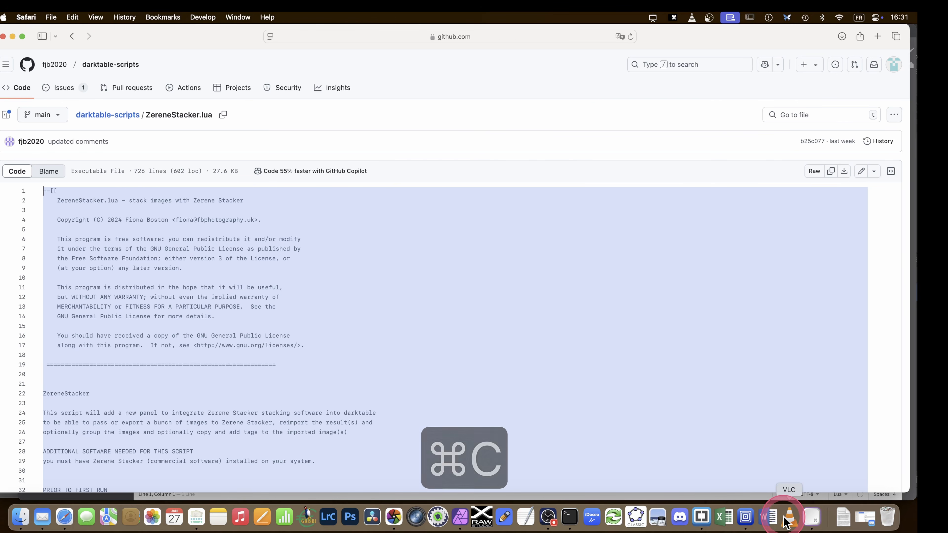
Step: Paste the copied code into meslua's ZereneStacker.lua in Brackets, save it, and start the ZereneStacker script in darktable's script manager
left_click(702, 517)
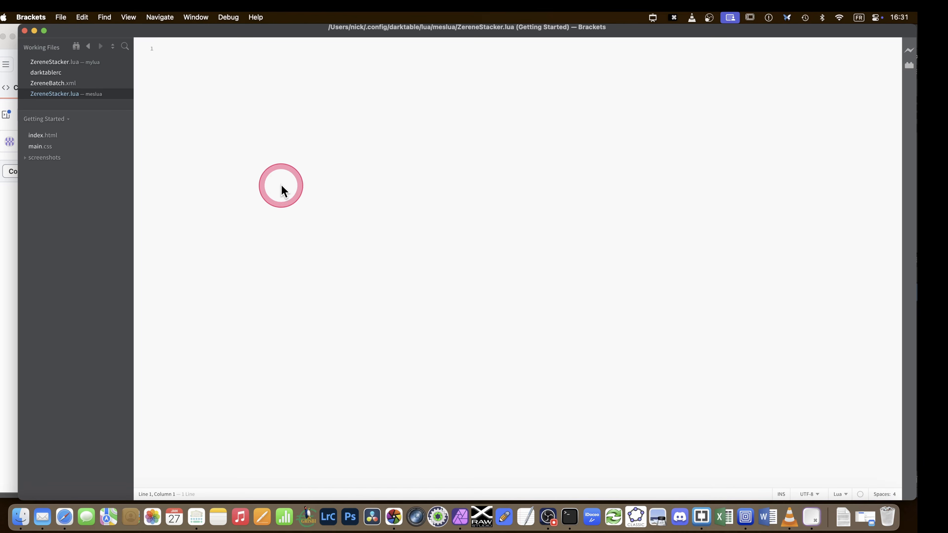
key("super+v")
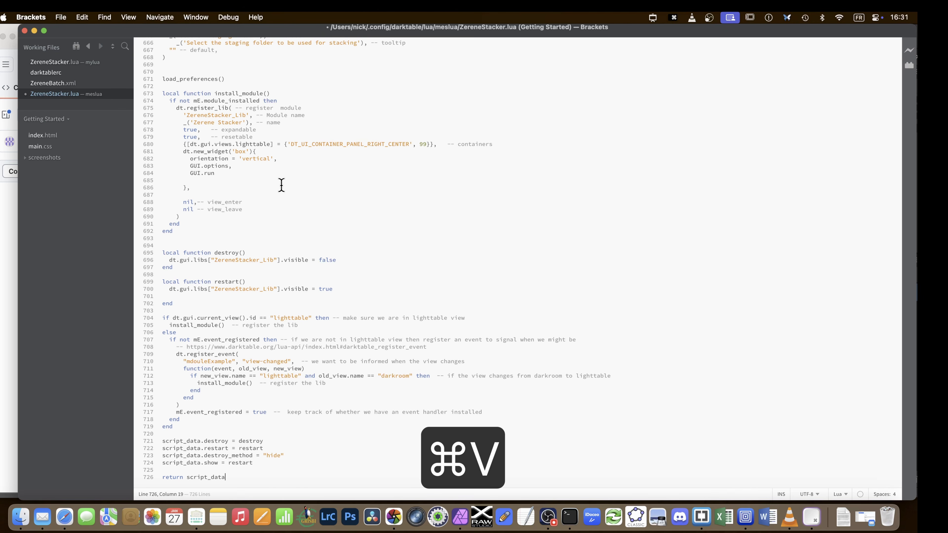
key("super+s")
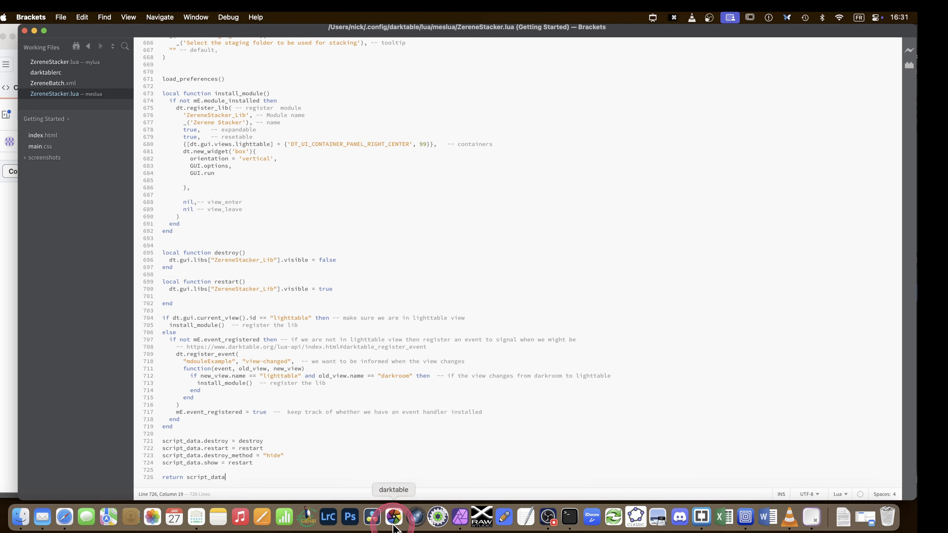
left_click(393, 523)
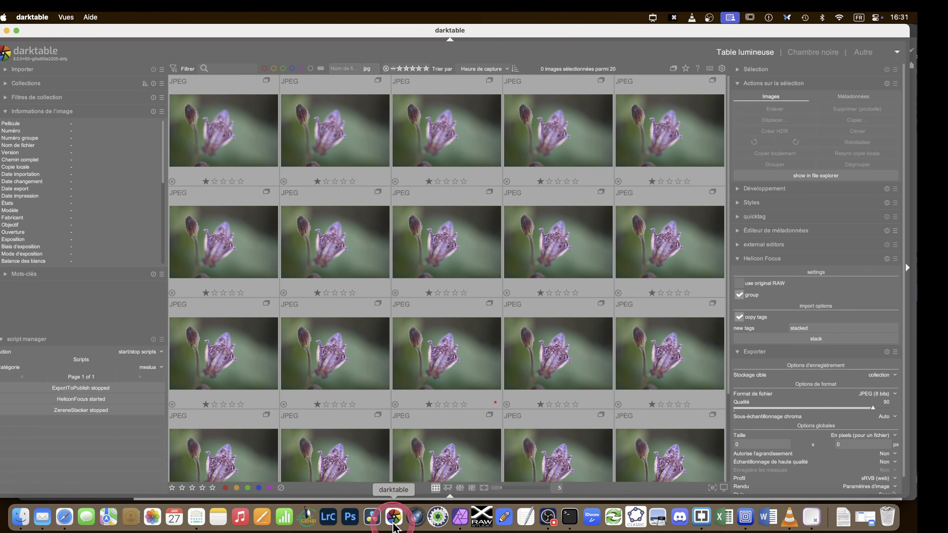
left_click(81, 410)
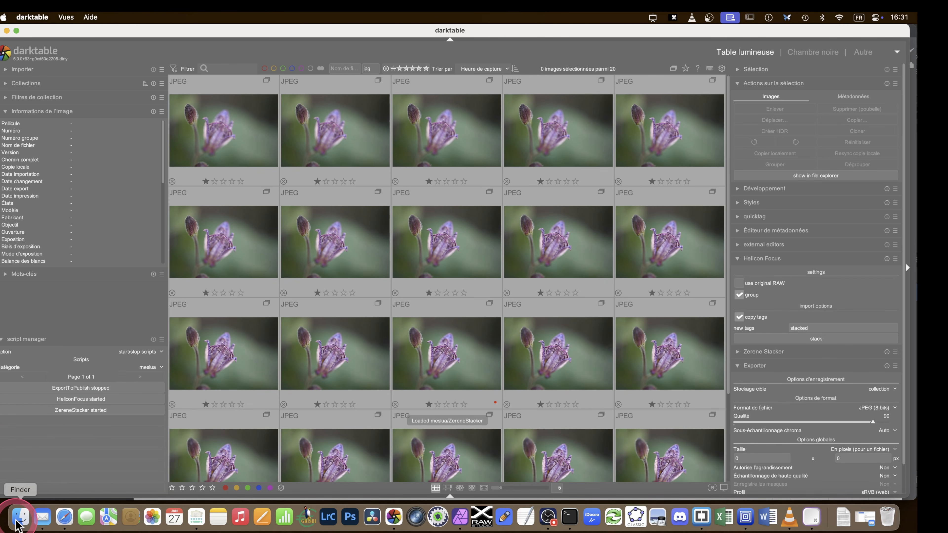
Step: Return to the ZereneStacker.lua page in Safari and download the raw file
left_click(64, 519)
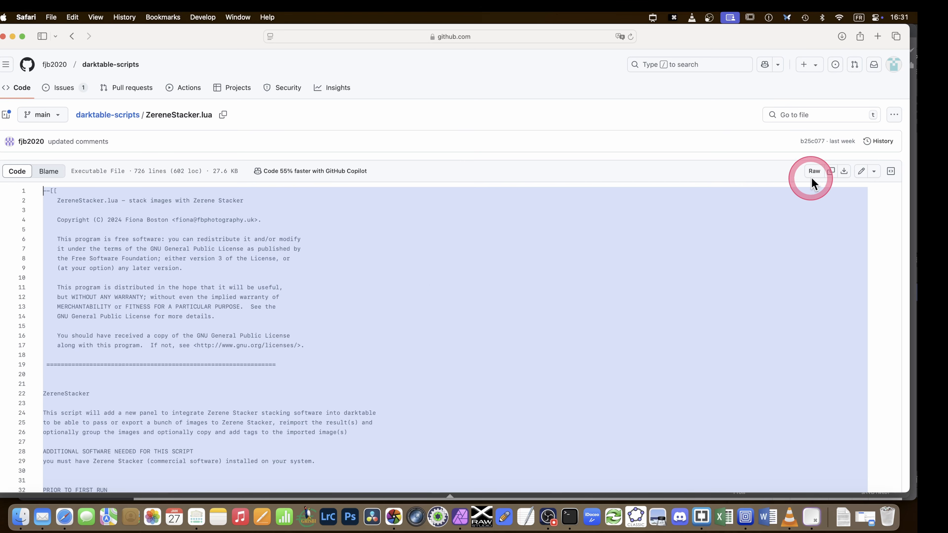
left_click(846, 173)
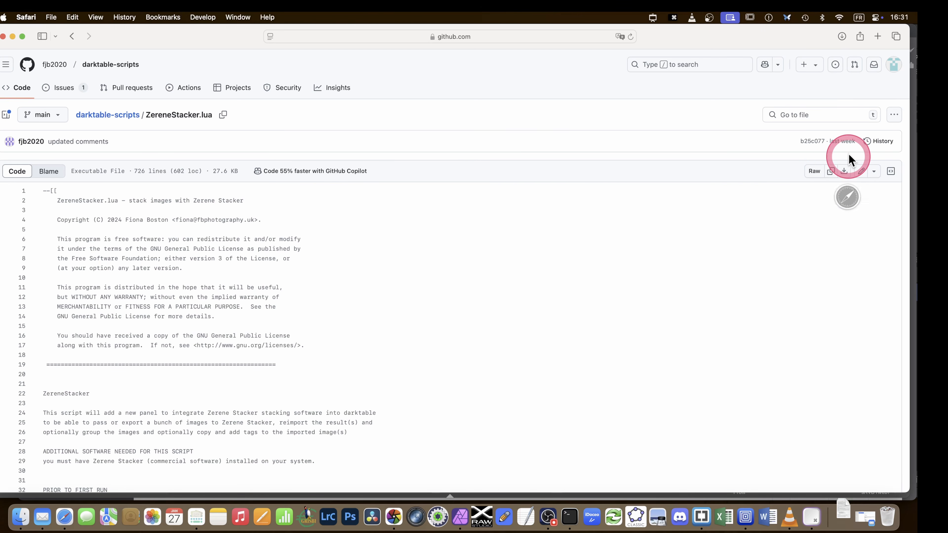
Step: Preview the newly downloaded 28 KB ZereneStacker script in Finder's Downloads folder to check its code, and return to Safari
left_click(21, 518)
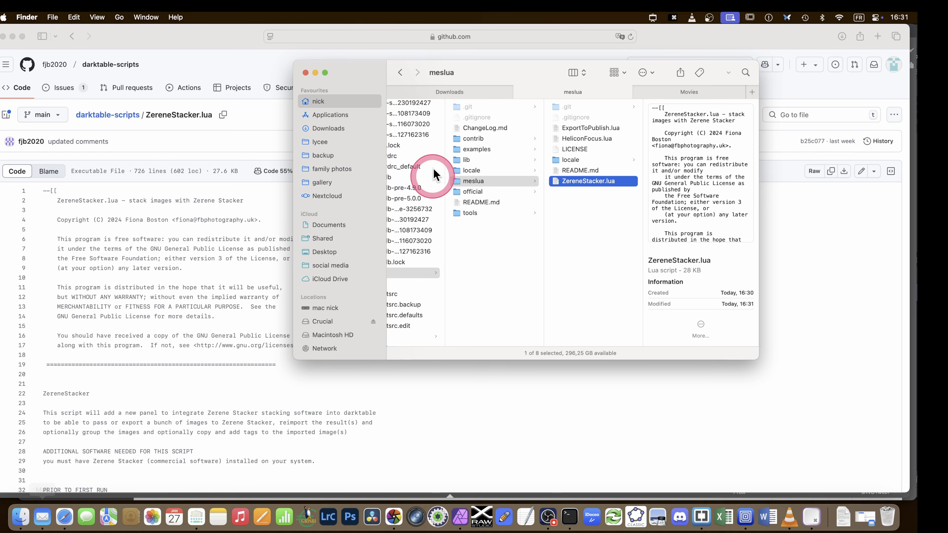
left_click(444, 93)
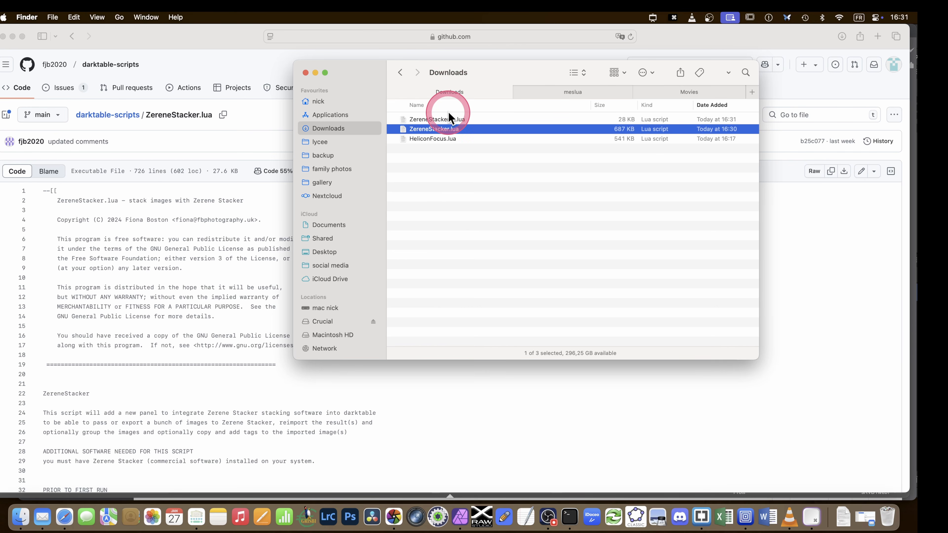
left_click(441, 119)
key("space")
left_click(479, 157)
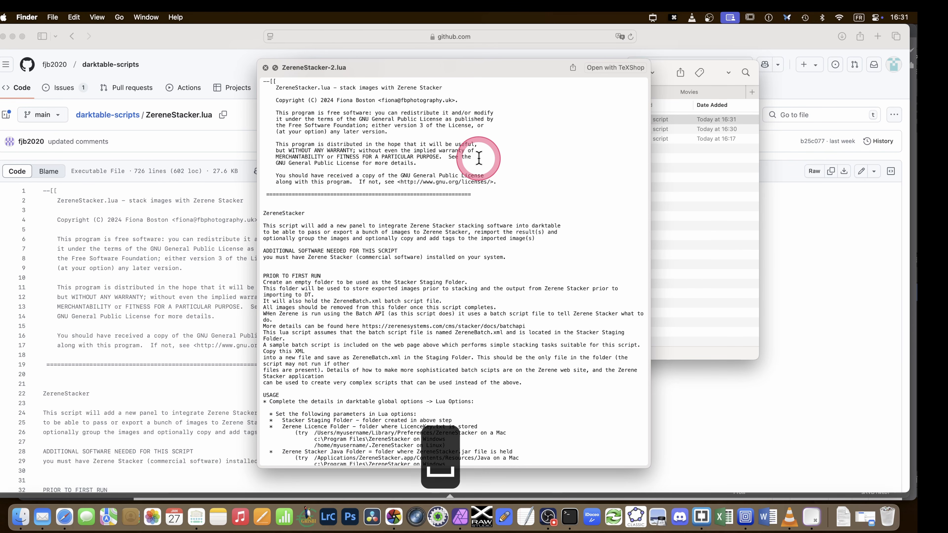
scroll(478, 156, "down", 10)
scroll(477, 155, "up", 10)
left_click(265, 69)
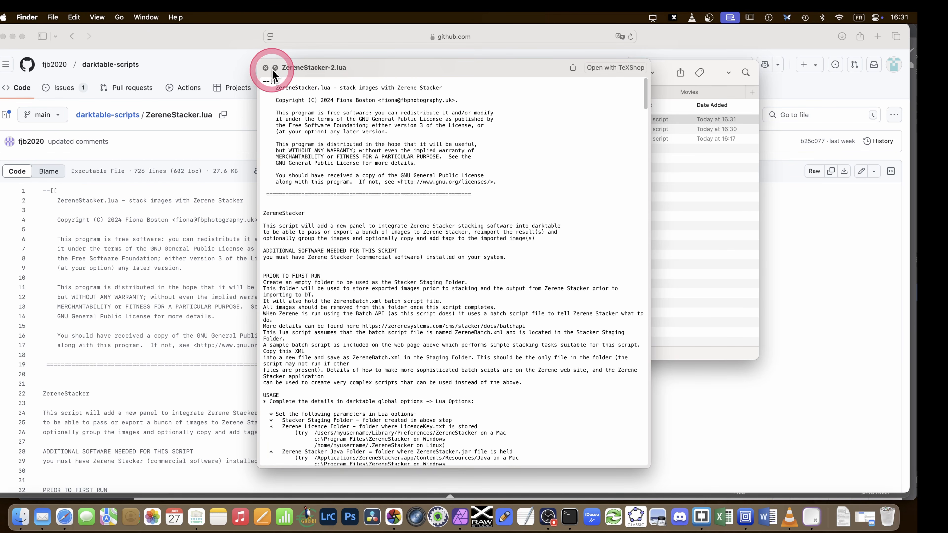
left_click(443, 207)
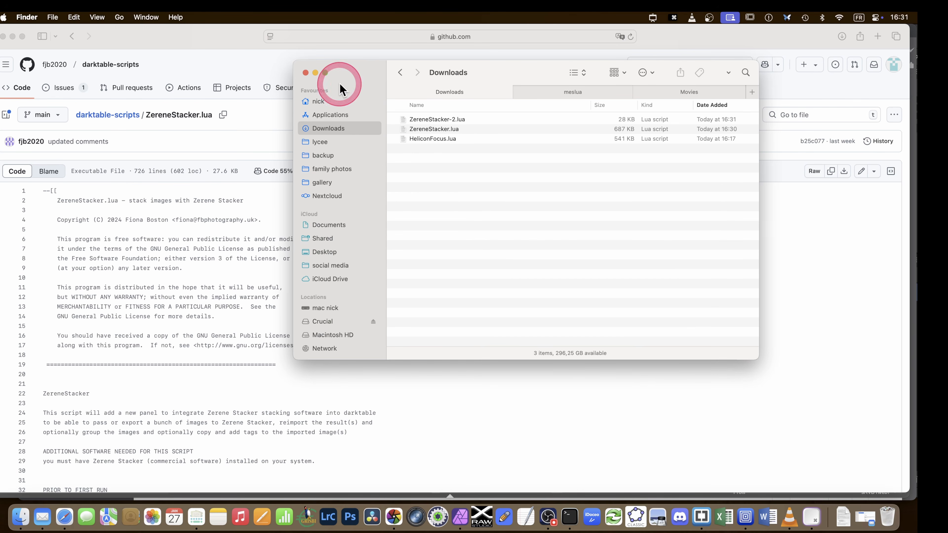
left_click(818, 298)
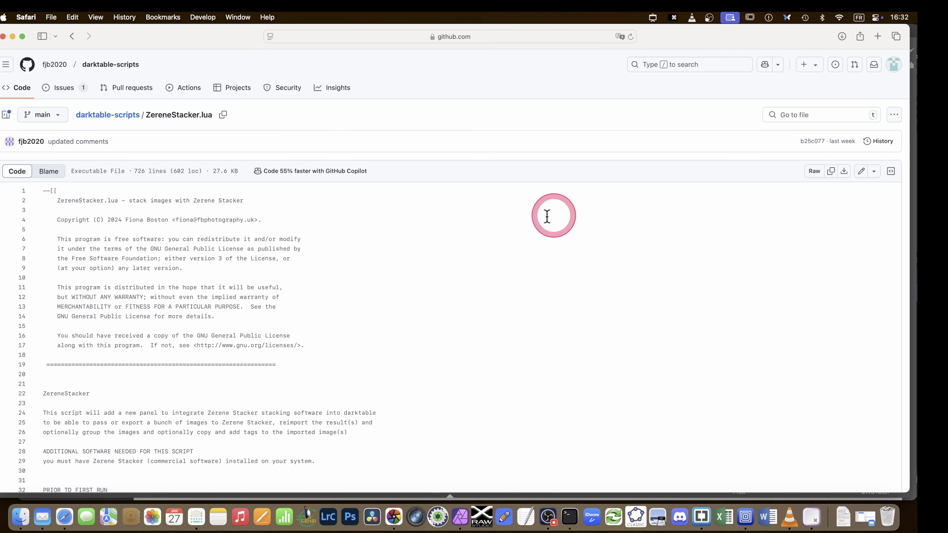
left_click(709, 18)
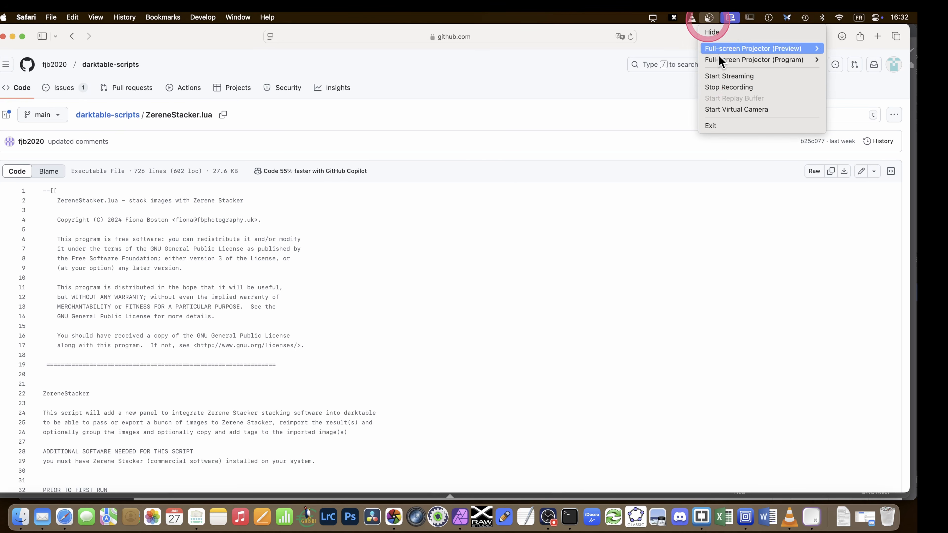
left_click(711, 87)
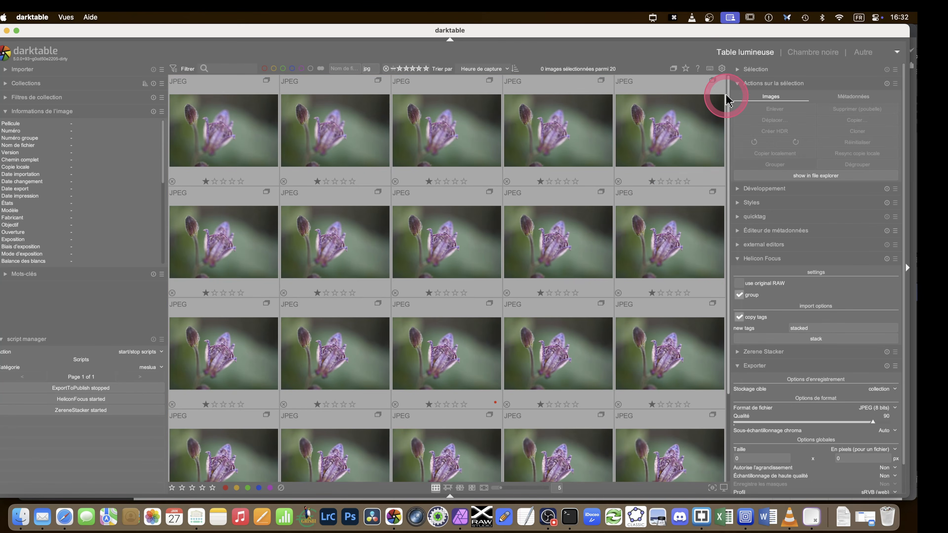
Step: Open the Lua options in darktable's preferences and examine the contents of the stage folder in Finder
left_click(722, 69)
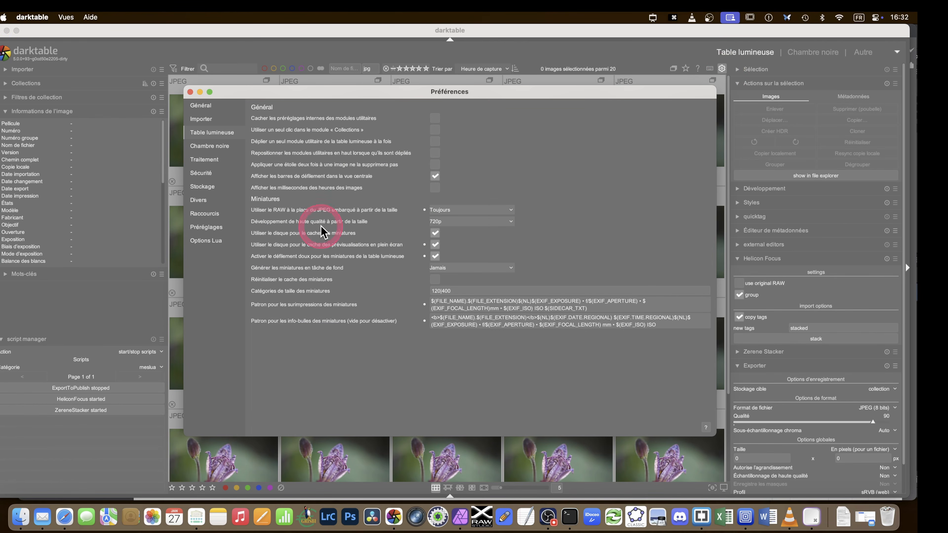
left_click(206, 240)
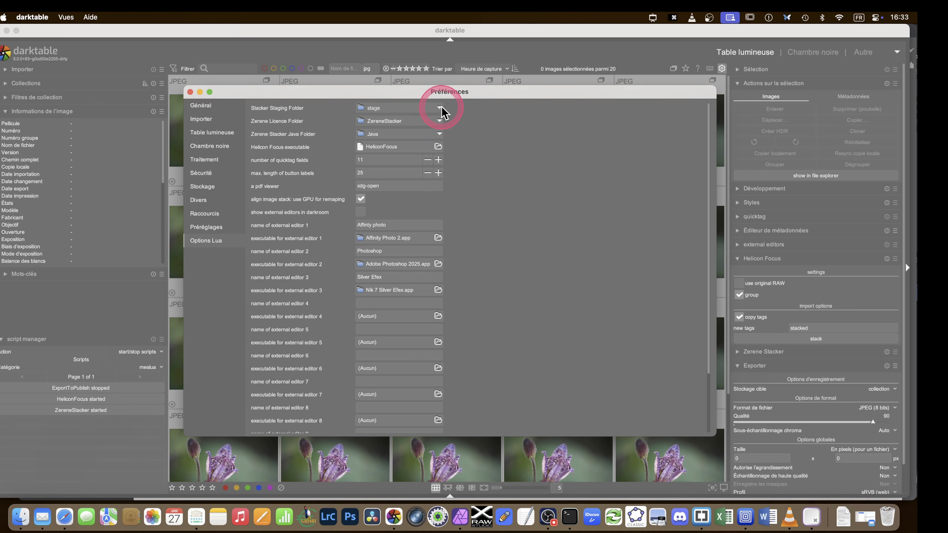
left_click(20, 516)
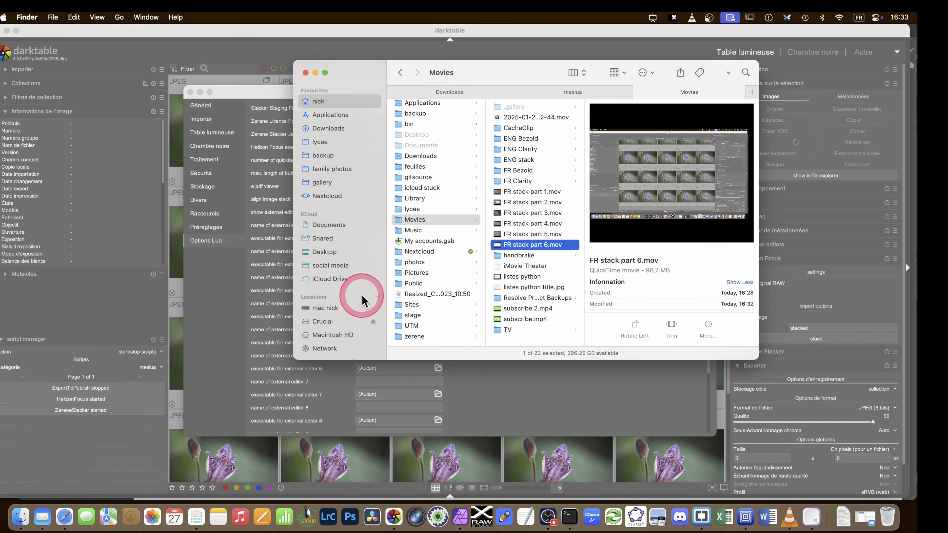
left_click(433, 316)
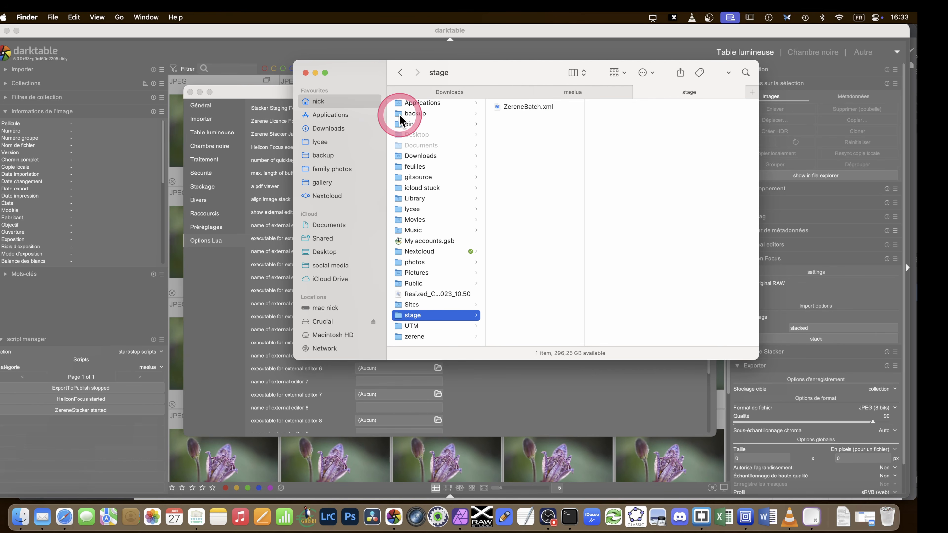
Step: Go back to the darktable-scripts repository page in Safari and read the README's ZereneStacker usage notes on the Lua option folders
left_click(269, 94)
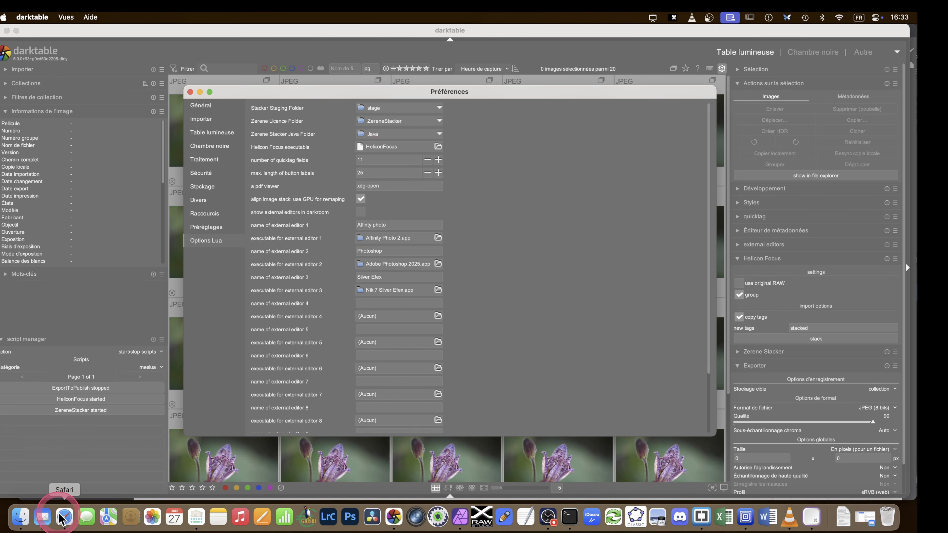
left_click(65, 518)
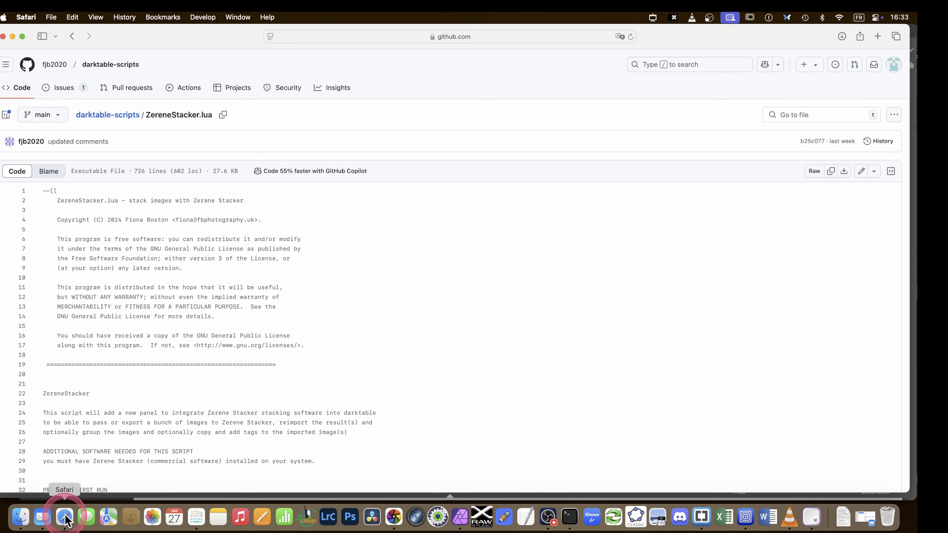
left_click(72, 36)
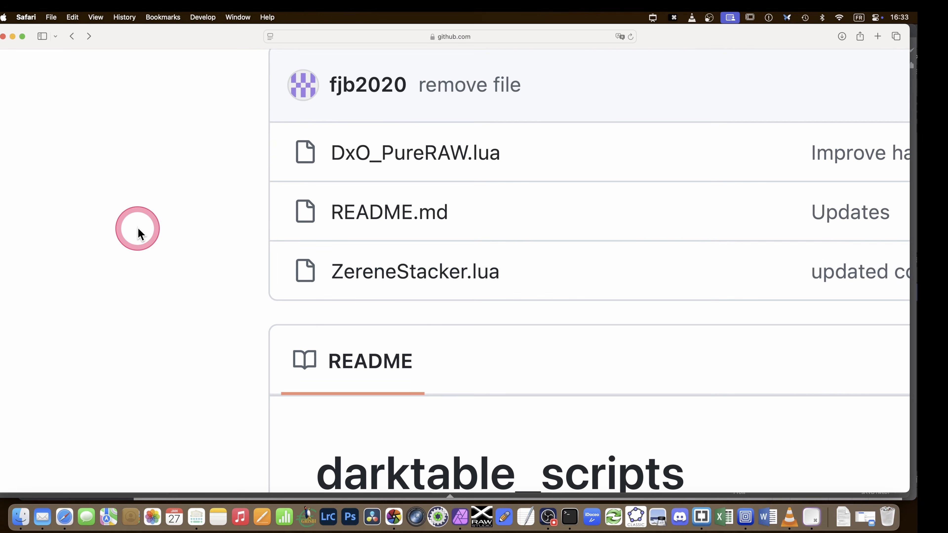
scroll(137, 229, "down", 5)
scroll(328, 347, "down", 2)
scroll(329, 348, "up", 2)
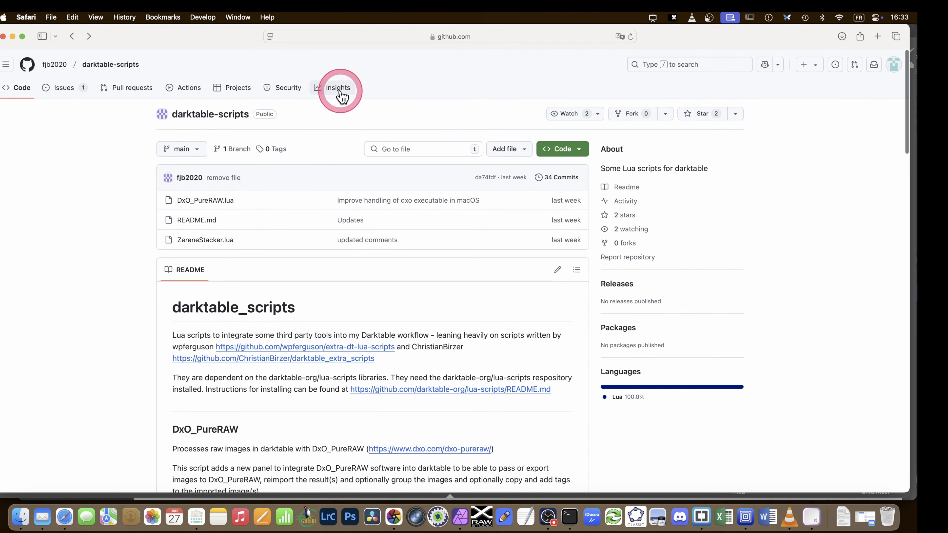
scroll(362, 265, "down", 10)
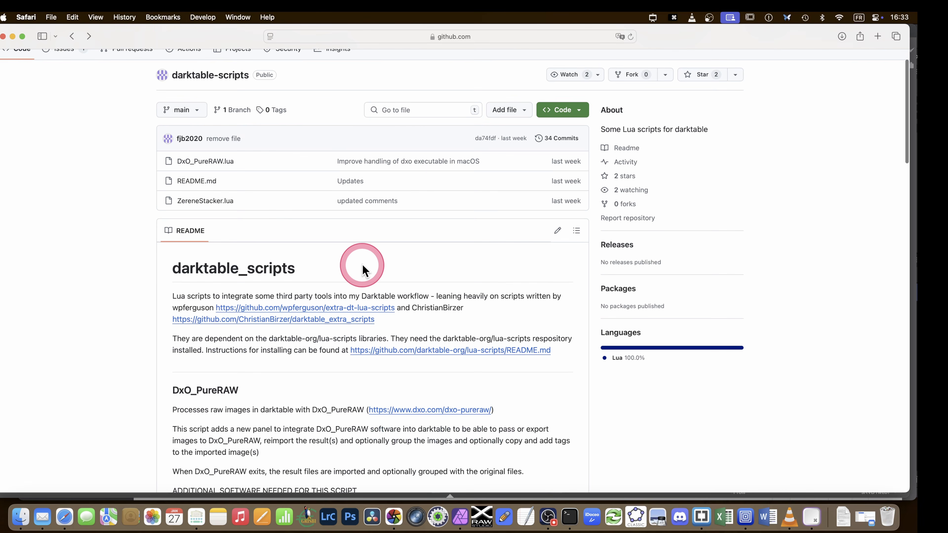
scroll(361, 265, "down", 10)
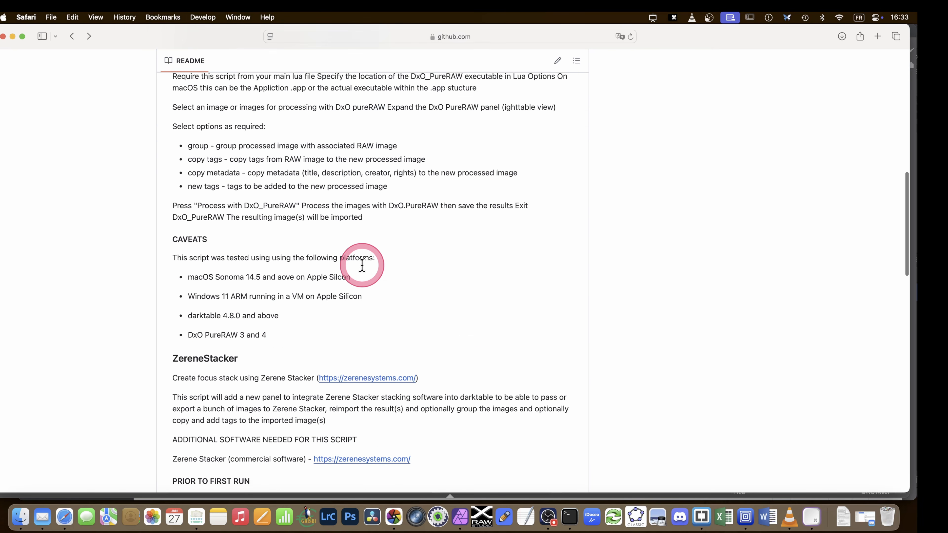
scroll(362, 264, "down", 6)
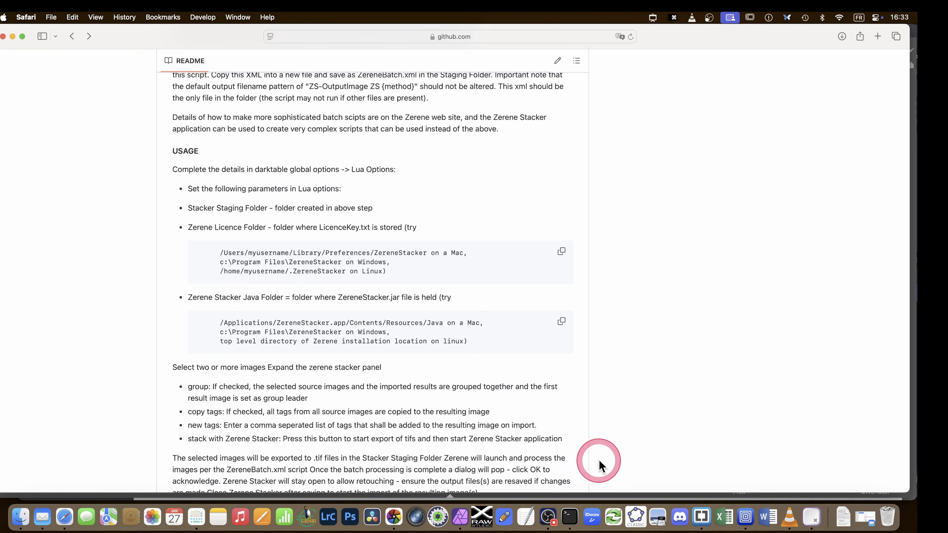
Step: Switch to darktable and try to choose the Zerene Stacker Java Folder by browsing Applications from the Lua options
left_click(393, 518)
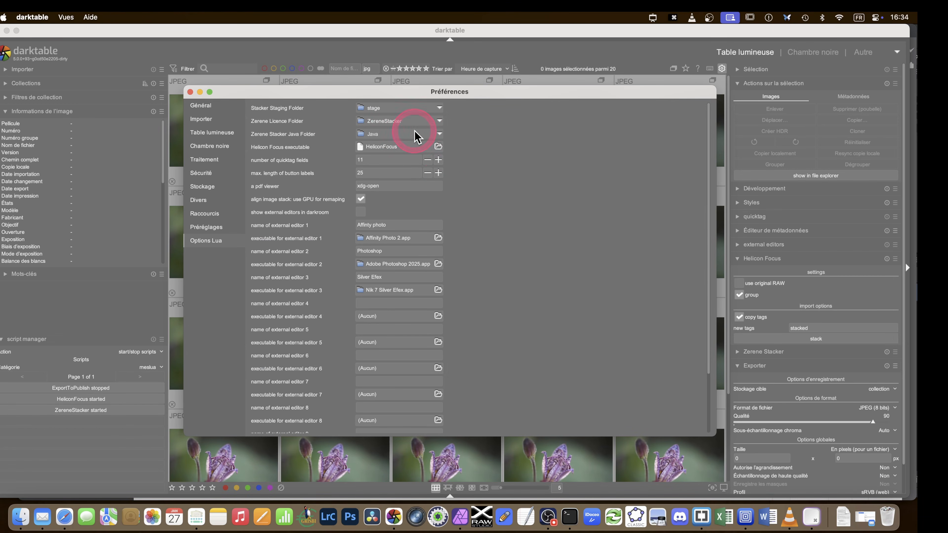
left_click(389, 135)
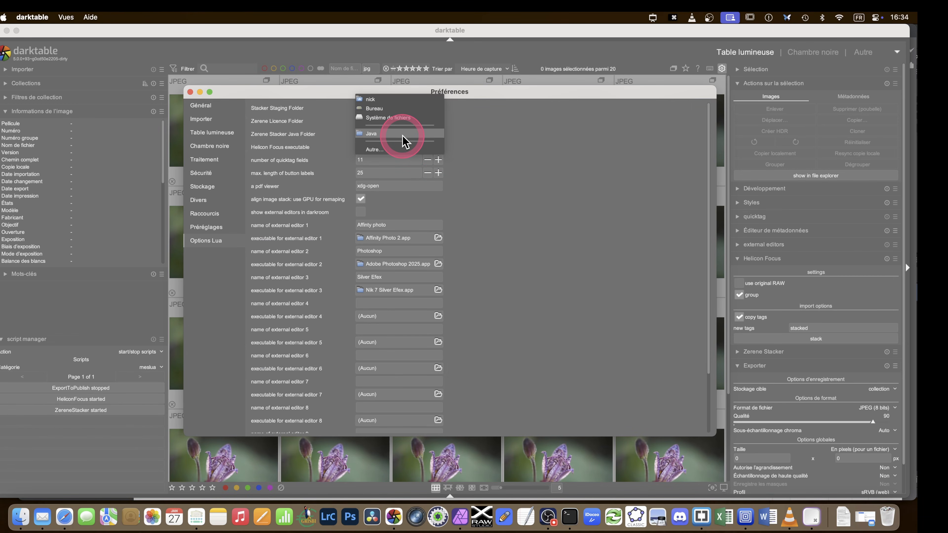
left_click(390, 99)
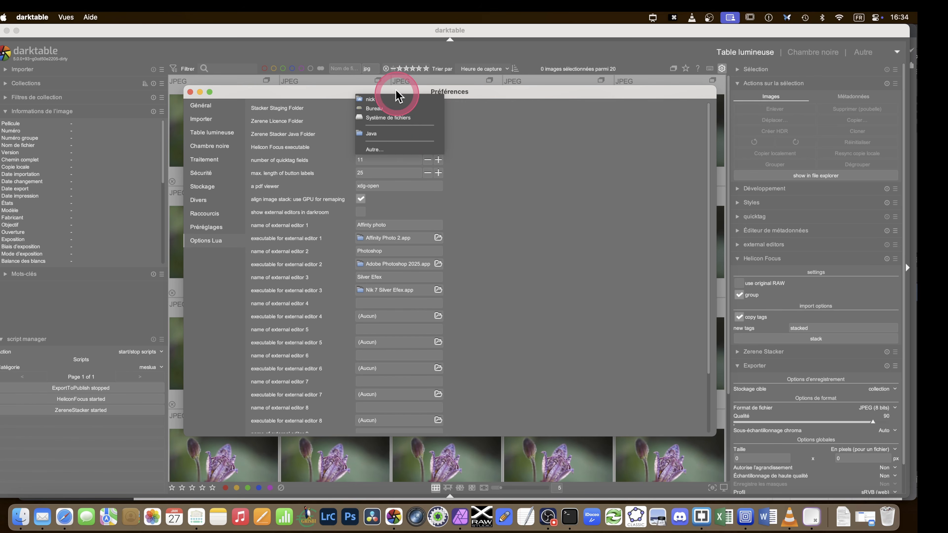
left_click(434, 133)
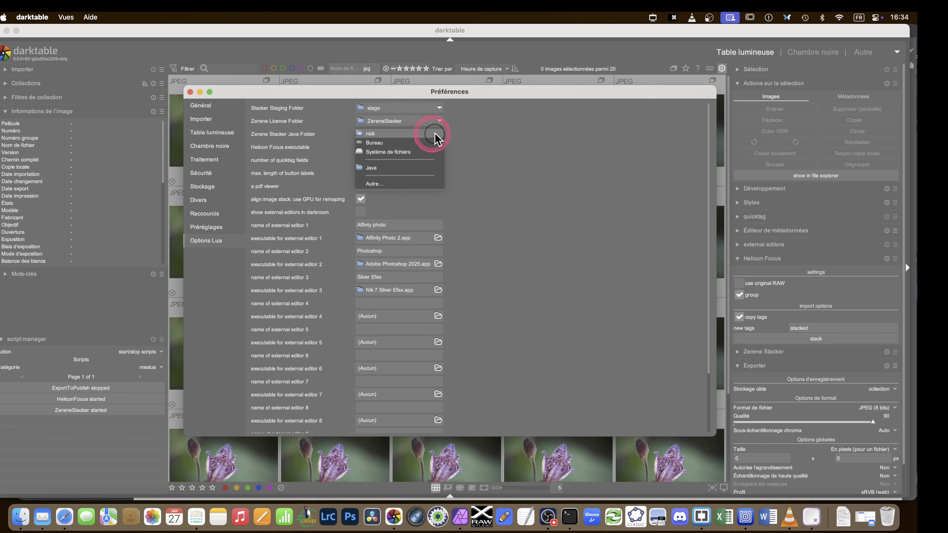
left_click(402, 182)
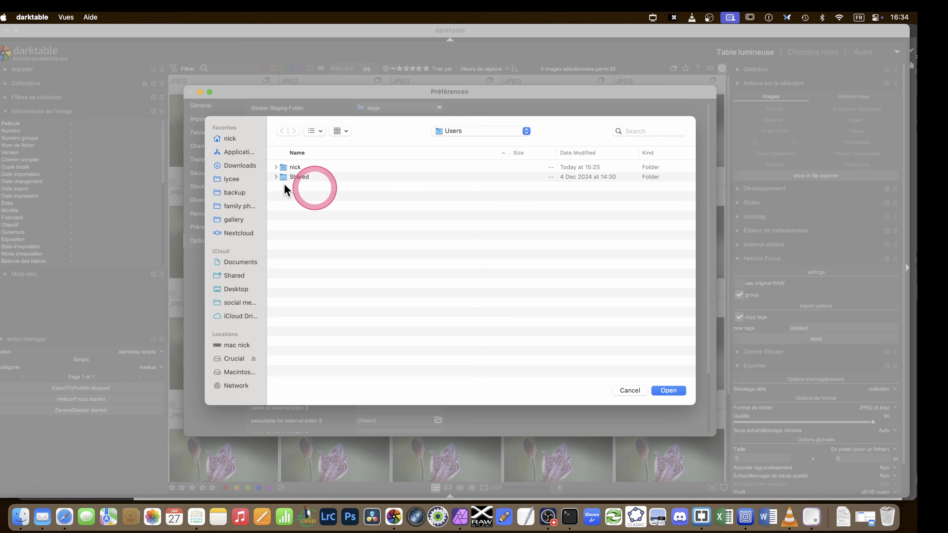
left_click(237, 151)
scroll(390, 296, "down", 5)
scroll(391, 297, "down", 15)
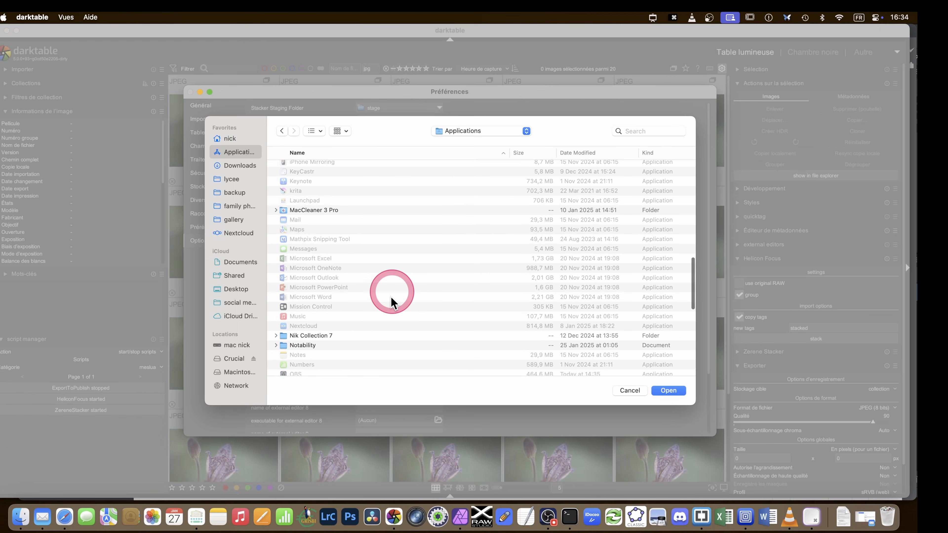
scroll(390, 296, "up", 20)
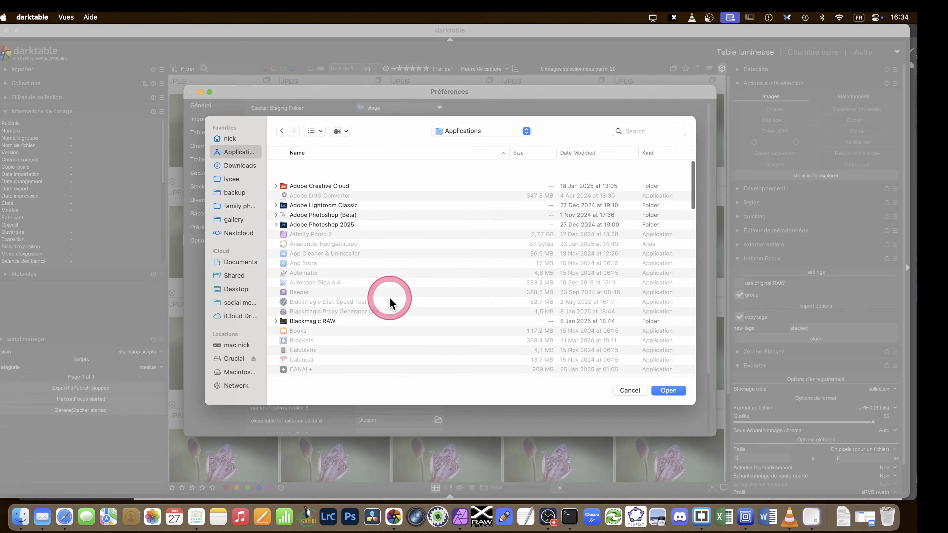
scroll(391, 297, "down", 4)
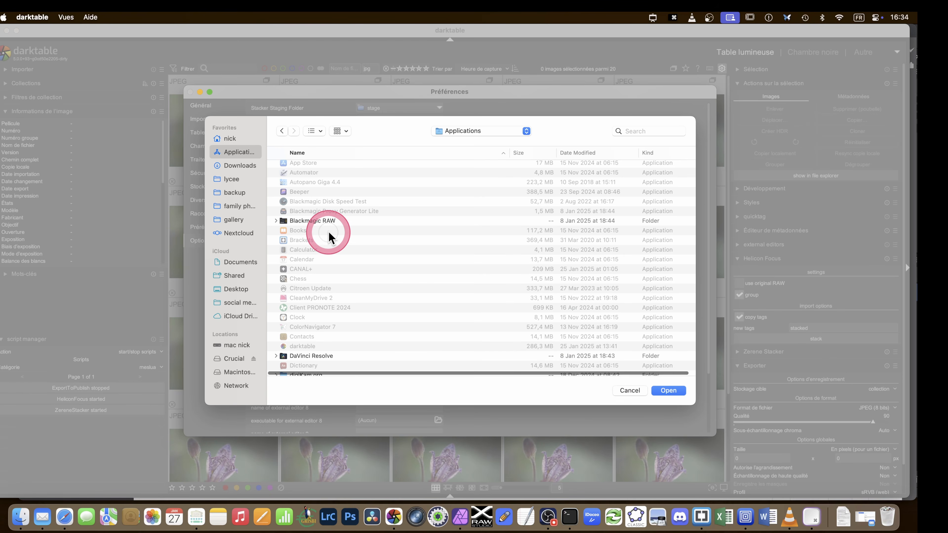
scroll(386, 289, "down", 5)
scroll(385, 296, "down", 8)
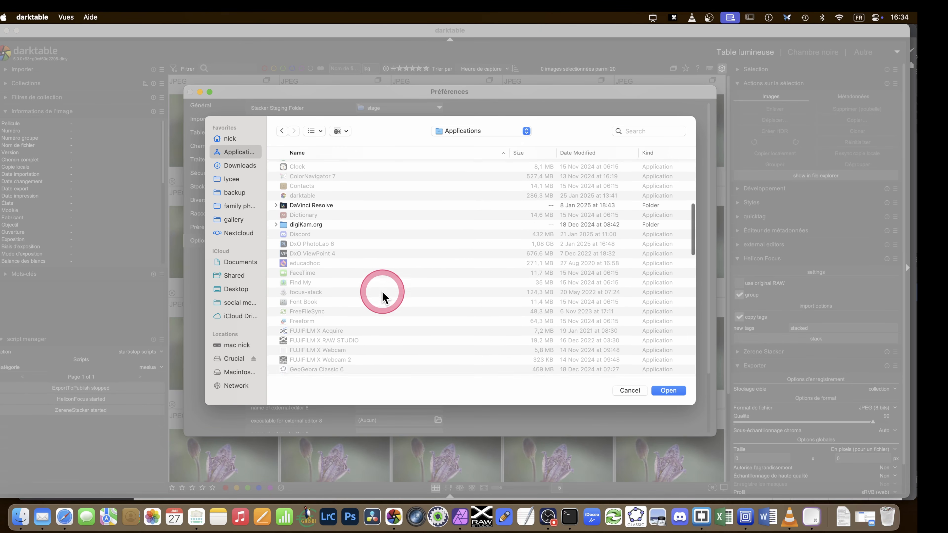
scroll(384, 297, "down", 10)
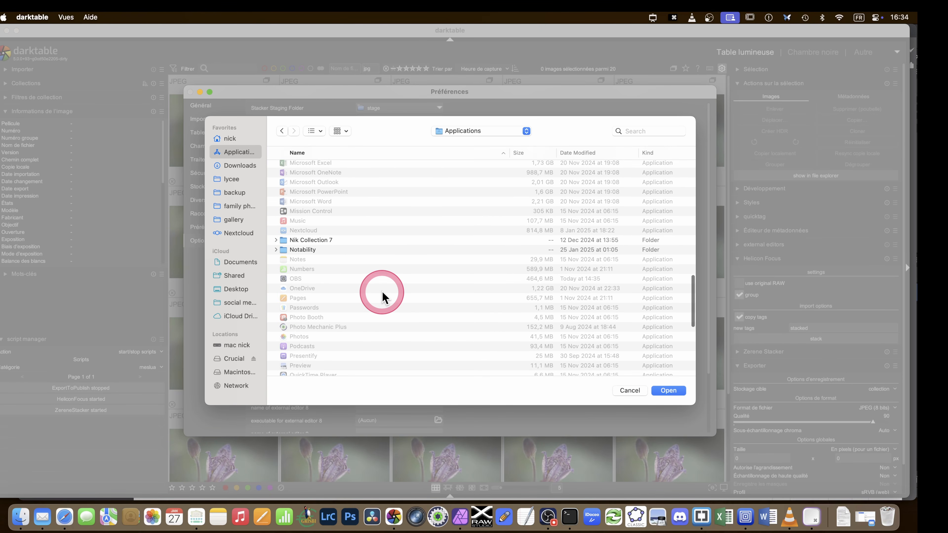
scroll(383, 297, "down", 5)
left_click(629, 390)
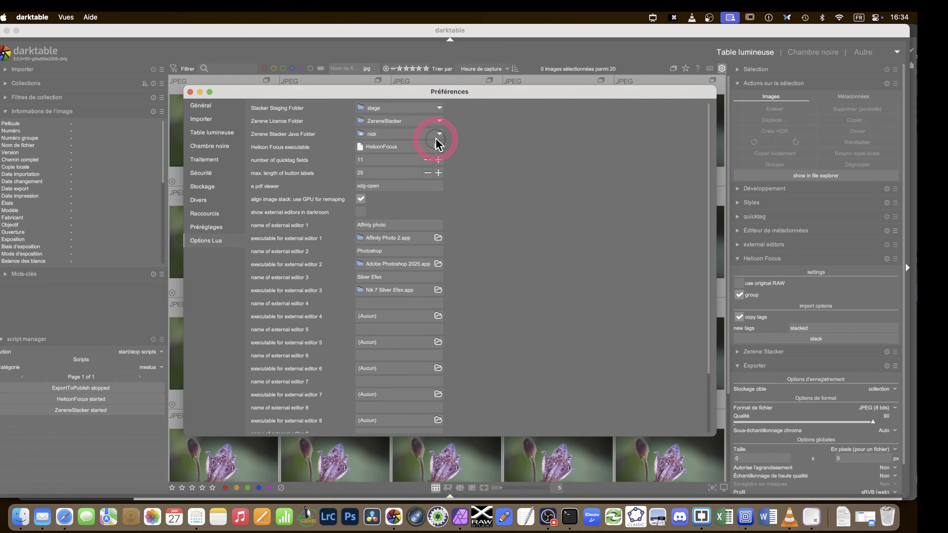
left_click(440, 135)
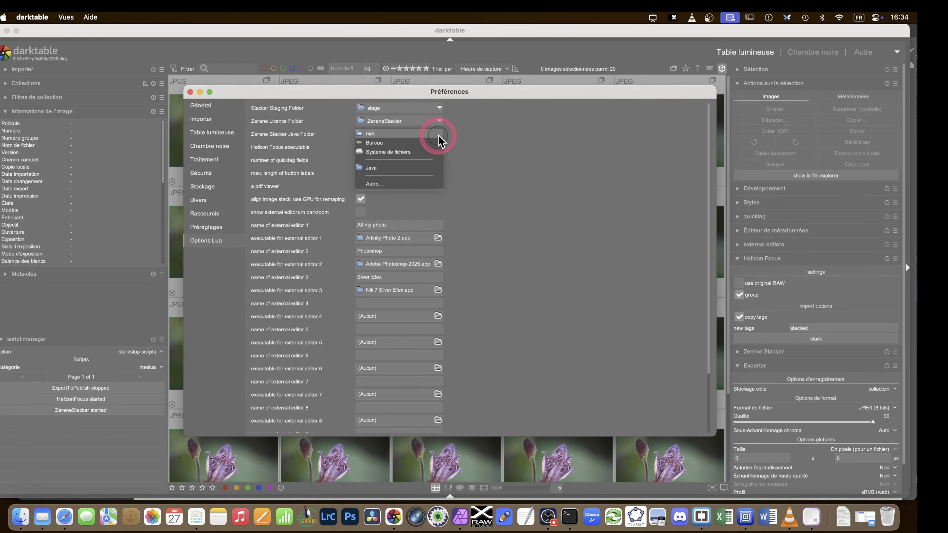
left_click(409, 183)
left_click(431, 139)
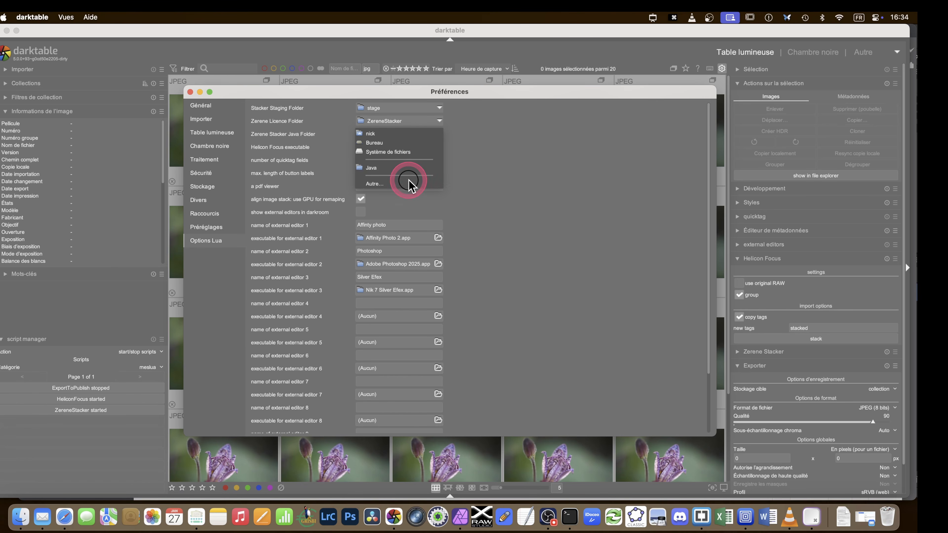
left_click(372, 184)
left_click(422, 128)
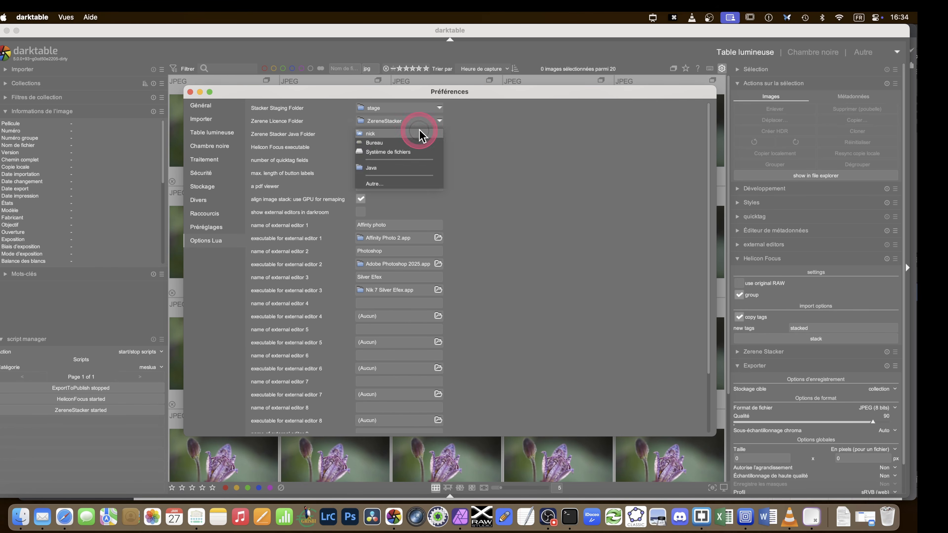
left_click(386, 169)
left_click(439, 134)
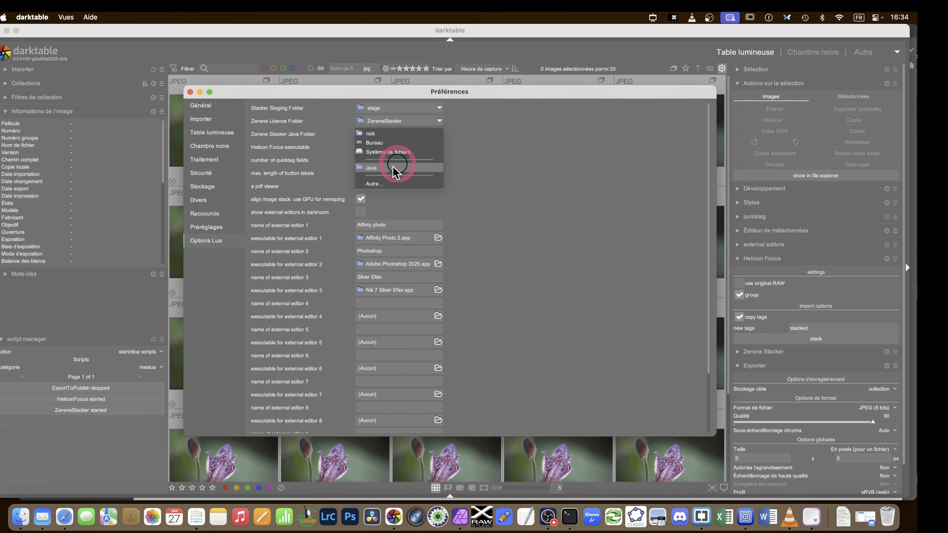
left_click(378, 183)
left_click(405, 134)
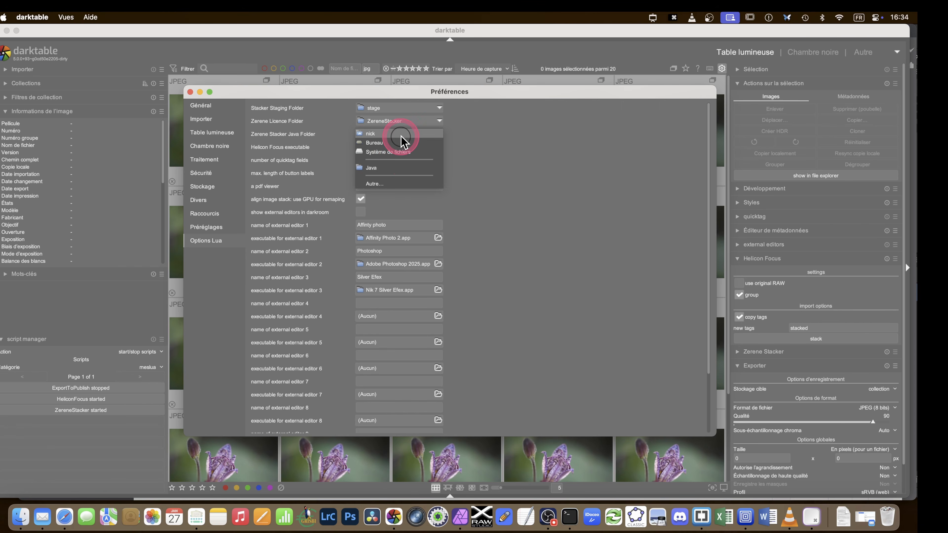
left_click(400, 160)
Step: Set the Zerene Stacker Java Folder to the Blackmagic RAW folder in Applications as a placeholder path
left_click(408, 134)
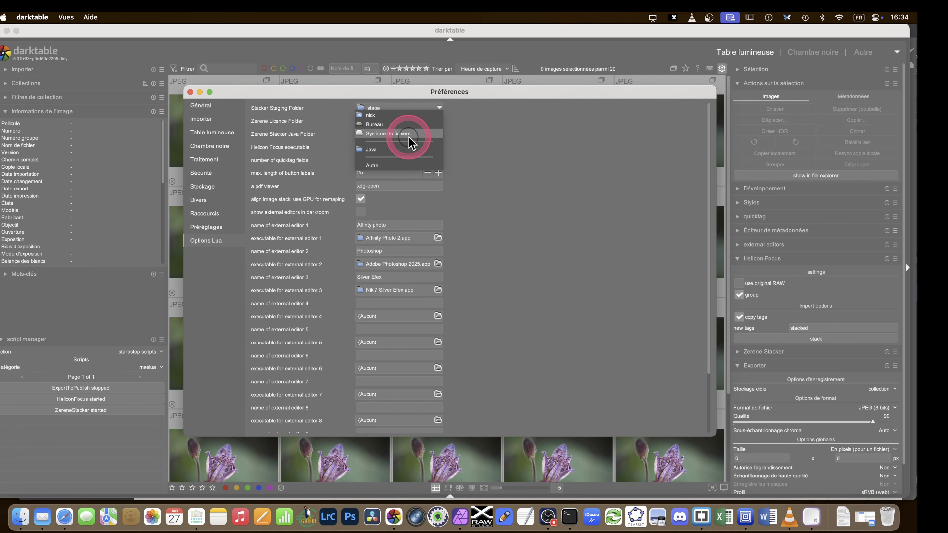
left_click(374, 166)
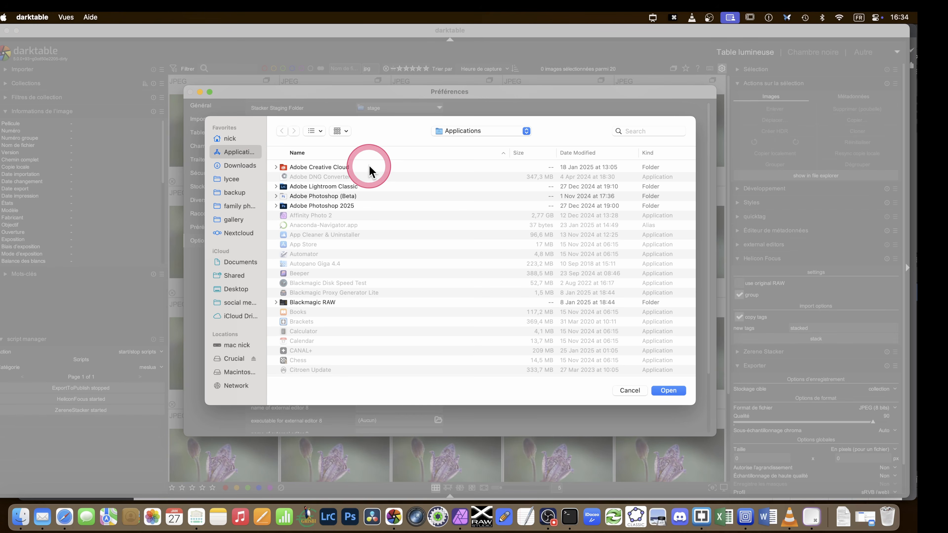
left_click(326, 303)
left_click(670, 391)
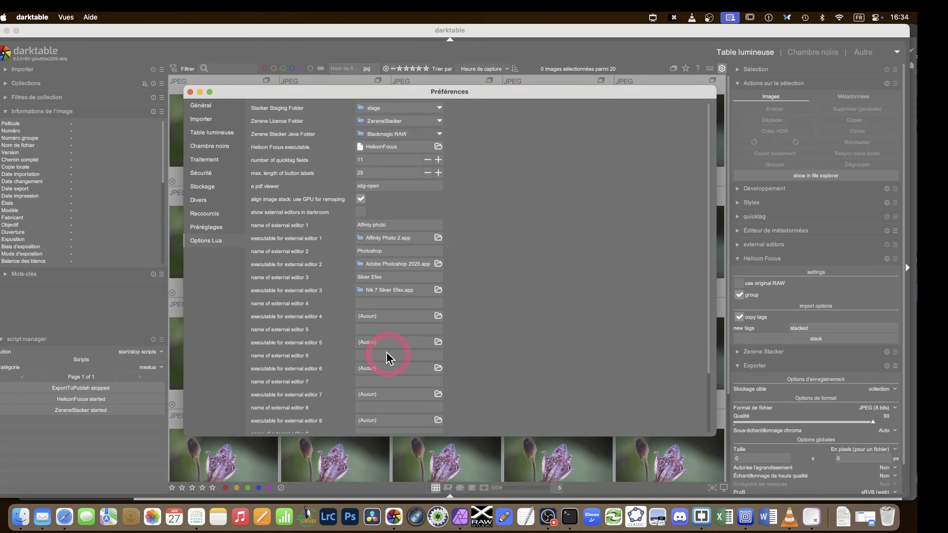
Step: Close the preferences and quit darktable
left_click(190, 92)
left_click(30, 17)
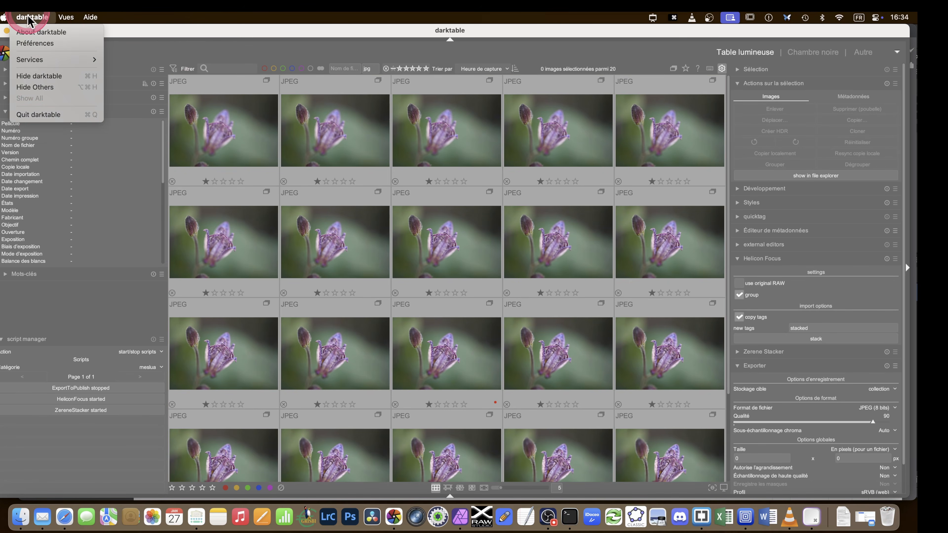
left_click(39, 116)
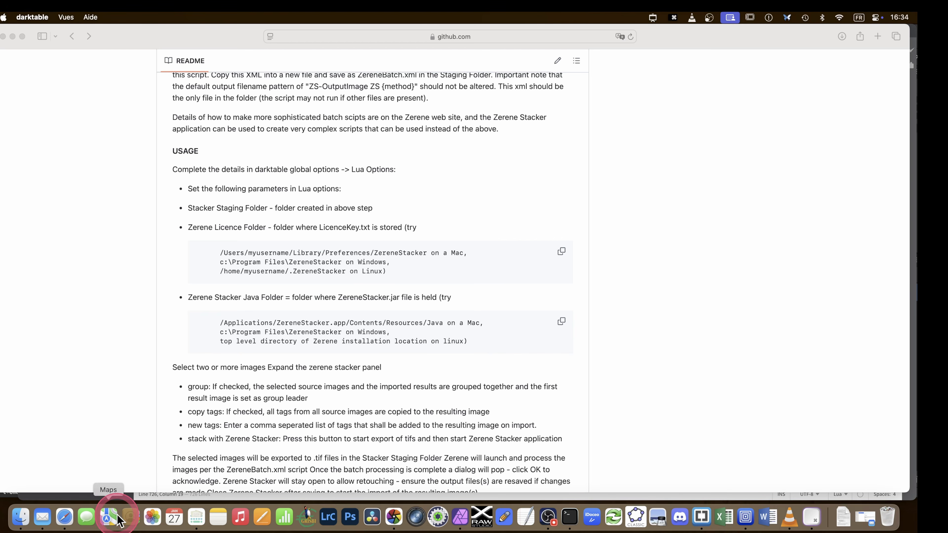
Step: Switch to Finder and open the darktablerc file from the darktable configuration folder in Brackets
left_click(21, 517)
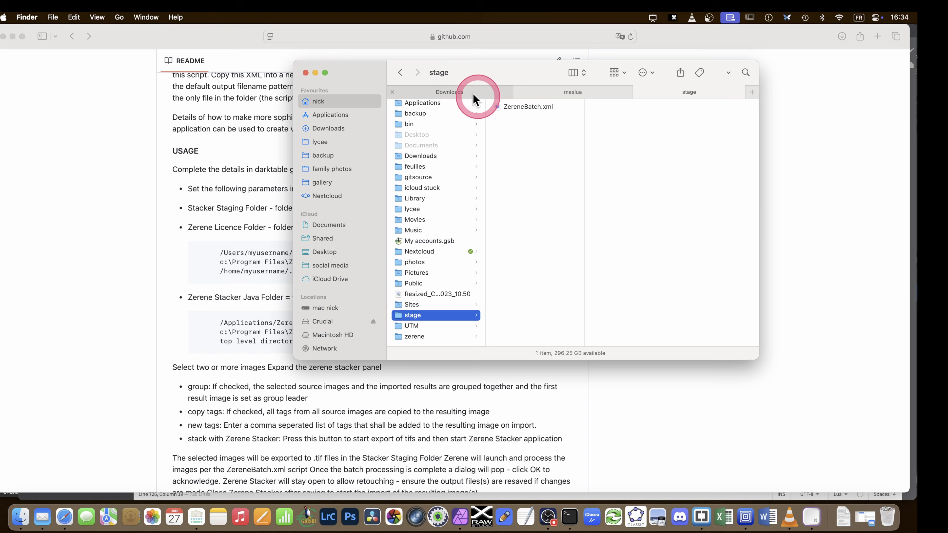
left_click(534, 93)
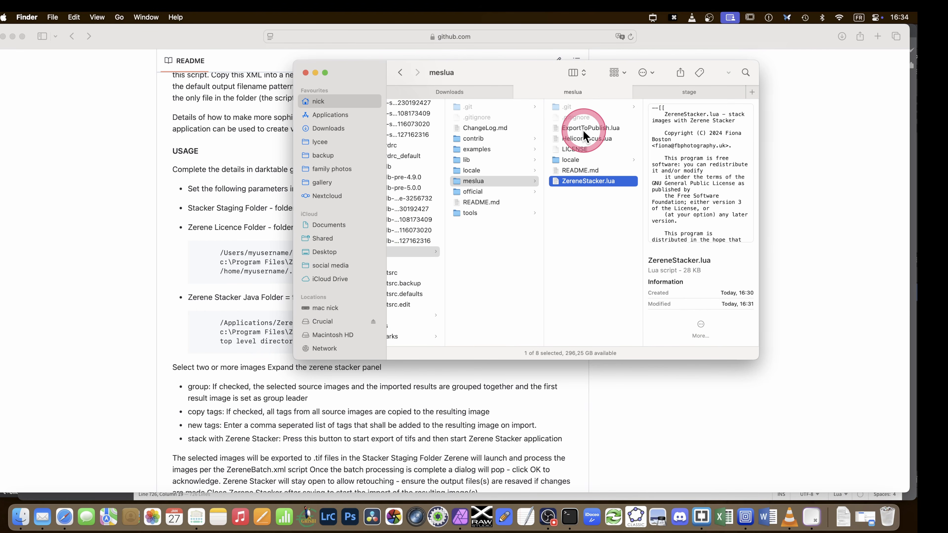
scroll(502, 121, "left", 5)
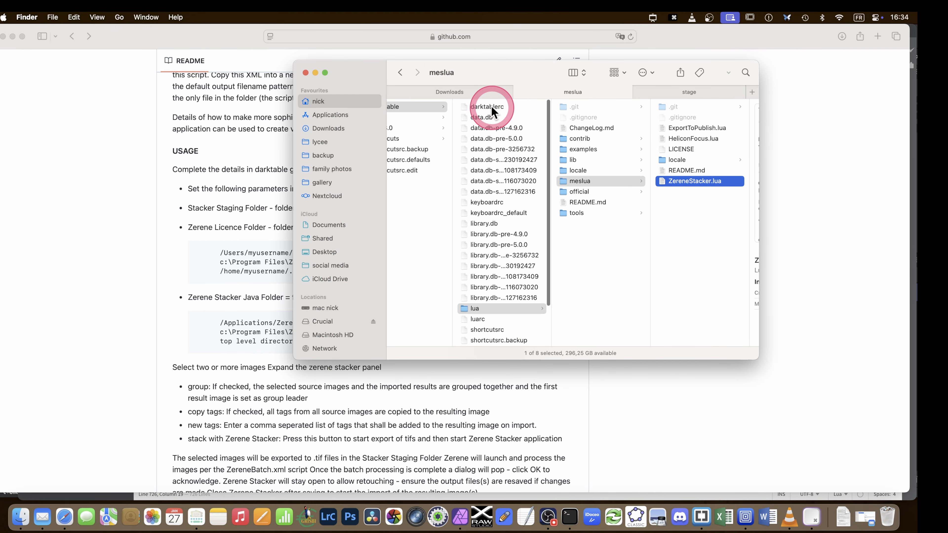
right_click(493, 107)
mouse_move(556, 123)
left_click(641, 124)
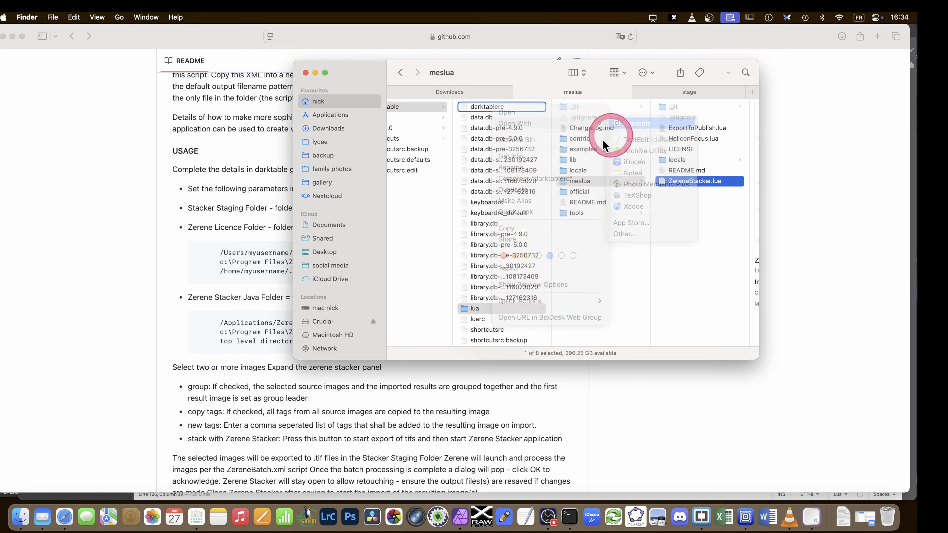
Step: Search darktablerc for "blackma" and select the Applications/Blackmagic RAW part of the ZereneJavaFolder path
scroll(485, 192, "up", 10)
key("super+f")
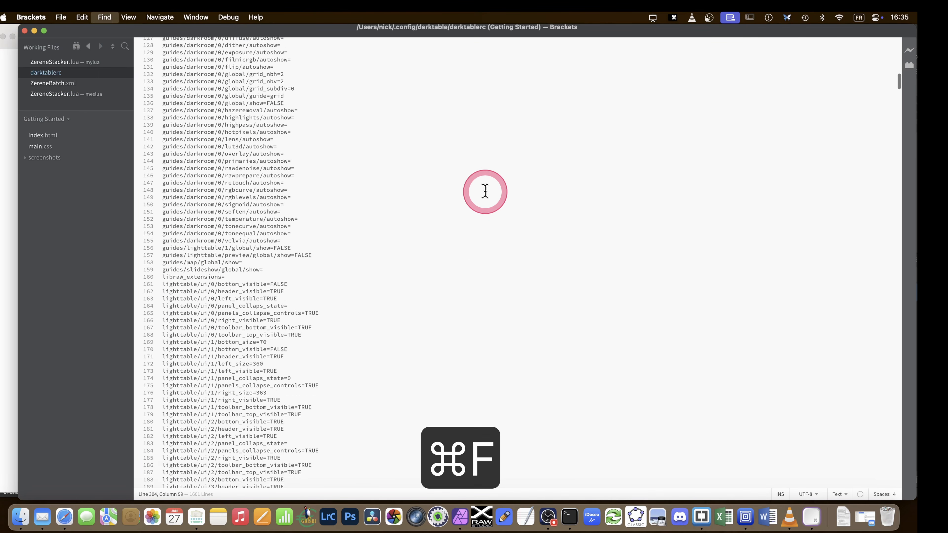
type("blackma")
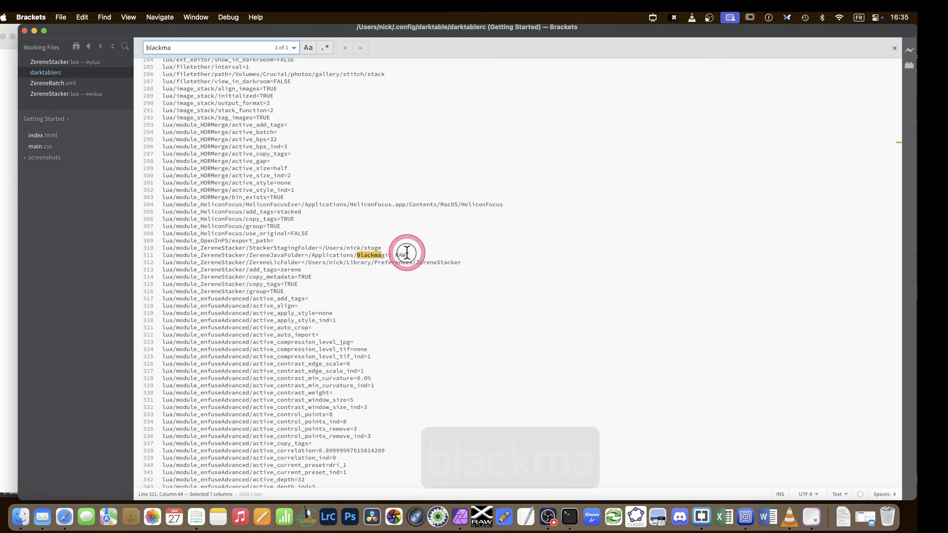
left_click_drag(402, 250, 323, 253)
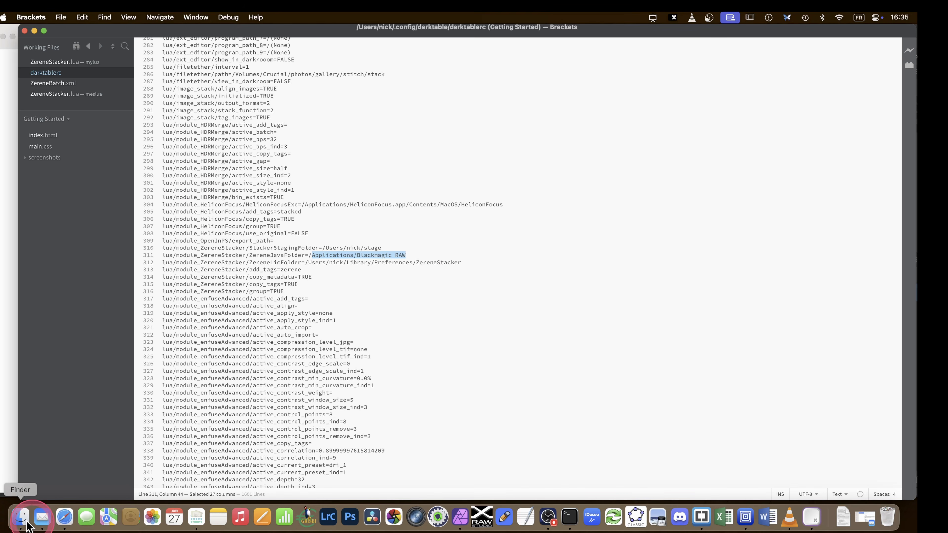
Step: Switch to Finder and show the package contents of ZereneStacker in the Applications folder
left_click(20, 518)
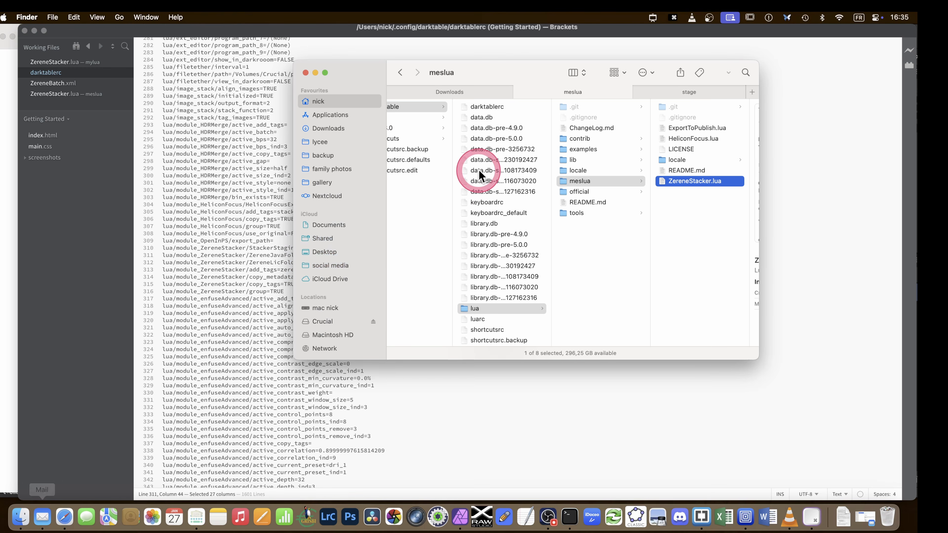
left_click(341, 118)
scroll(454, 172, "down", 10)
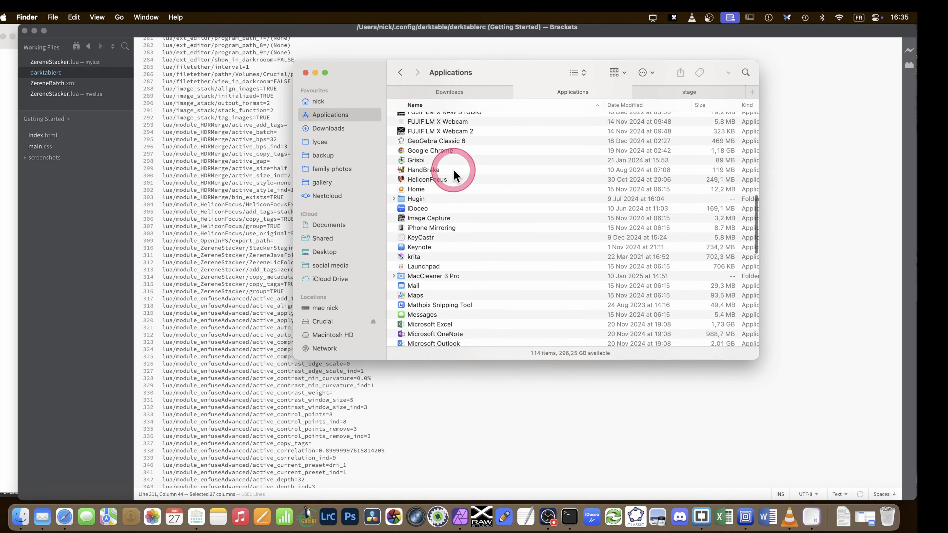
scroll(453, 173, "down", 15)
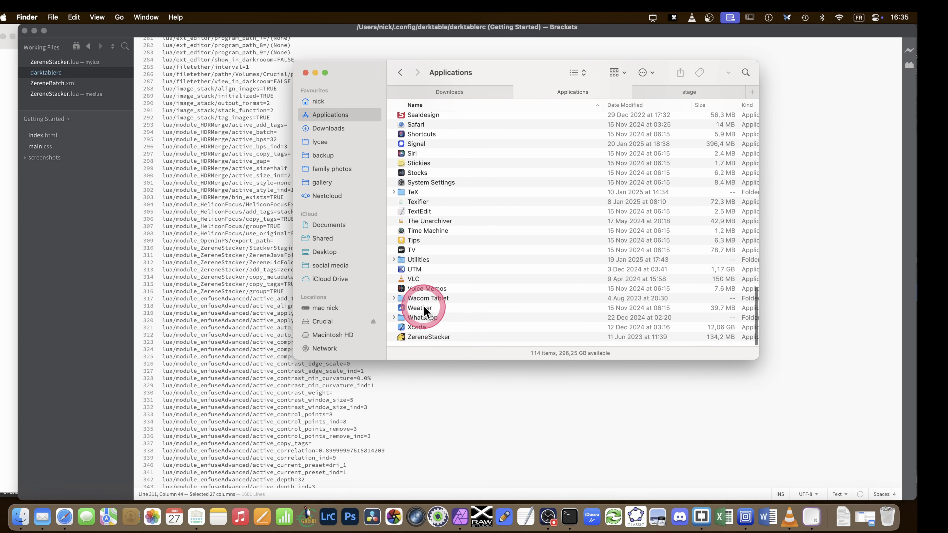
right_click(405, 336)
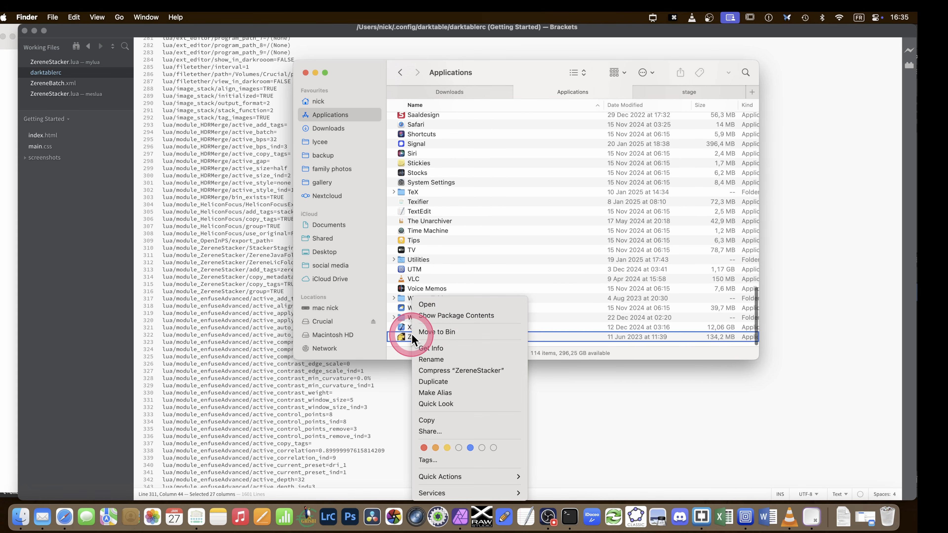
left_click(448, 321)
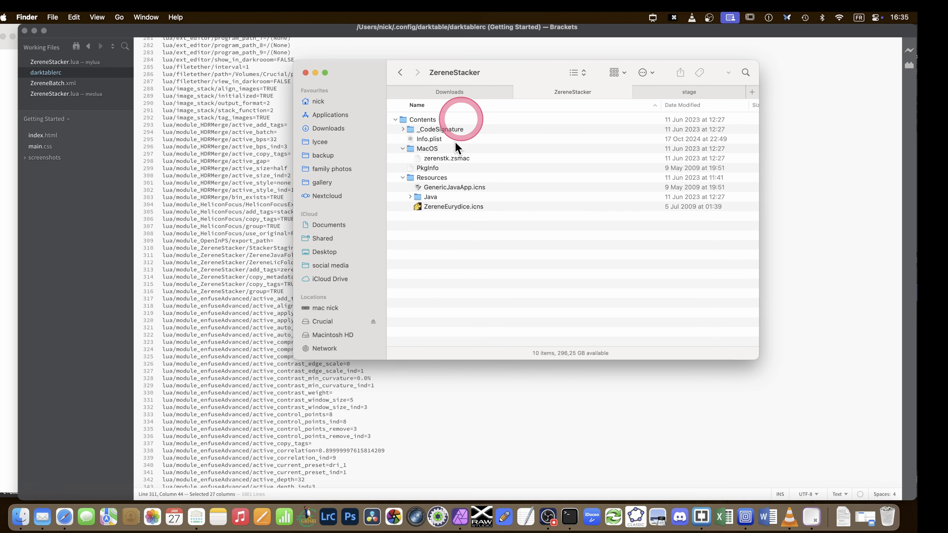
Step: Copy the pathname of the Java folder inside Contents/Resources of the ZereneStacker package
left_click(403, 179)
left_click(403, 179)
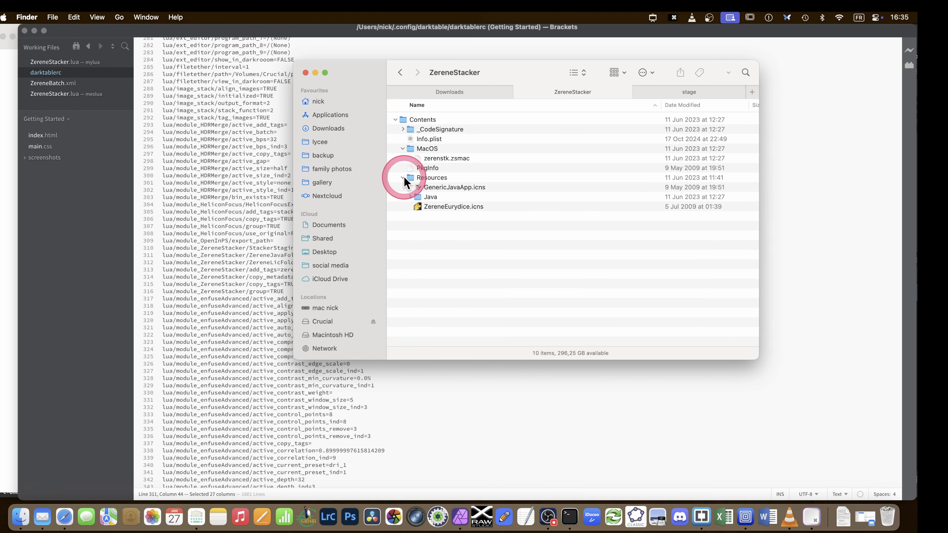
left_click(422, 199)
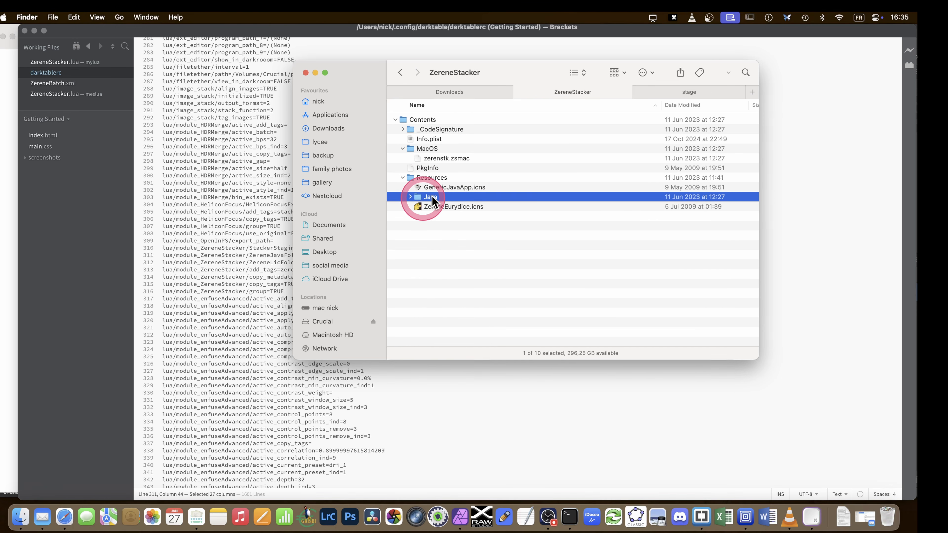
right_click(433, 202)
left_click(465, 307)
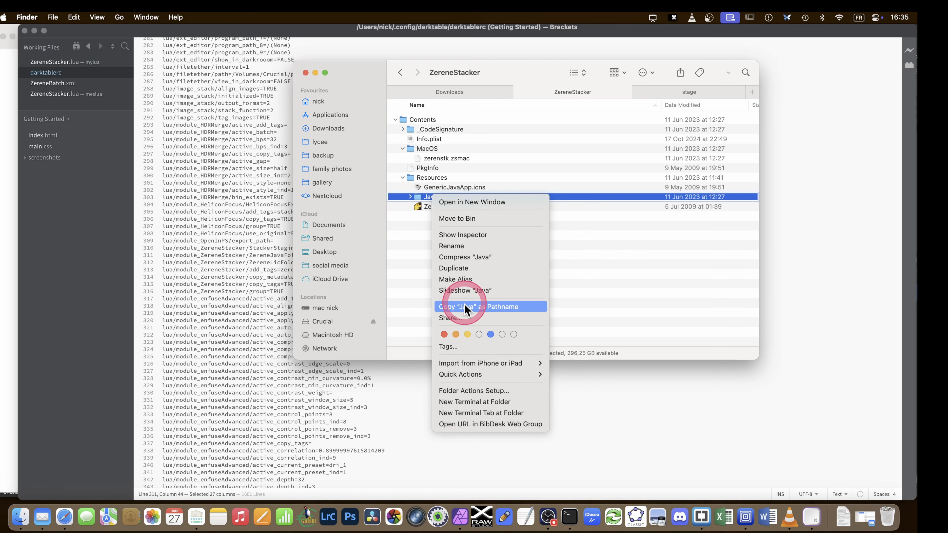
left_click(464, 307, "alt")
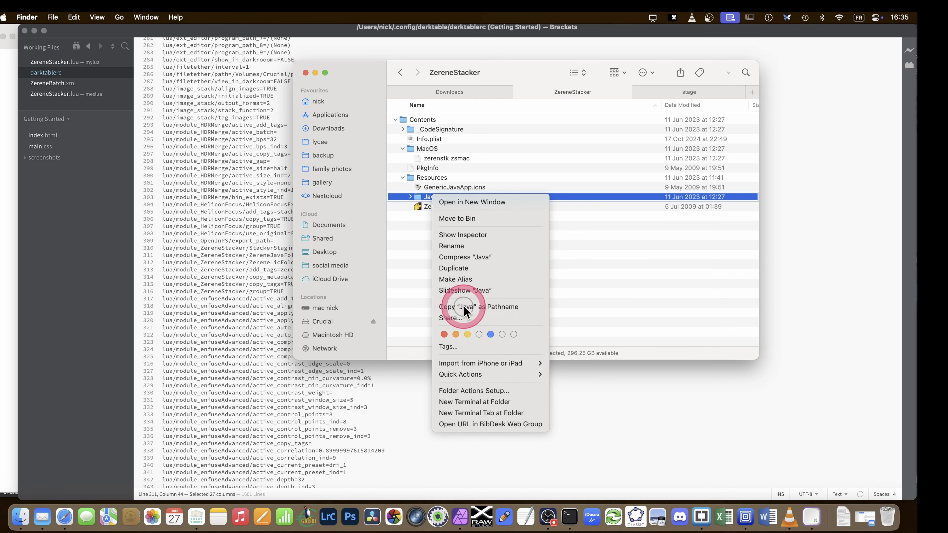
Step: In Brackets, set ZereneJavaFolder to /Applications/ZereneStacker.app/Contents/Resources/Java, save darktablerc and relaunch darktable
left_click(280, 272)
left_click_drag(343, 258, 406, 255)
type("/Applications/ZereneStacker.app/Contents/Resources/Java")
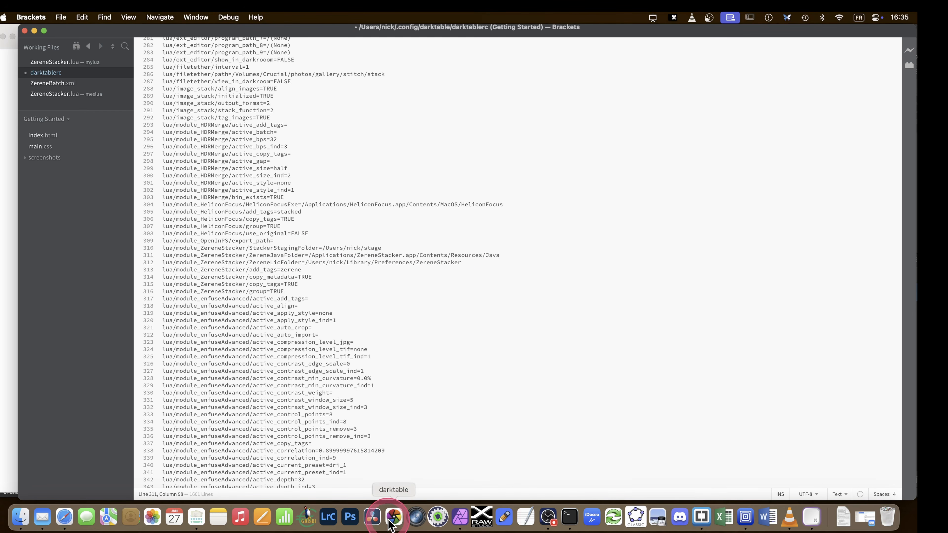
key("cmd+s")
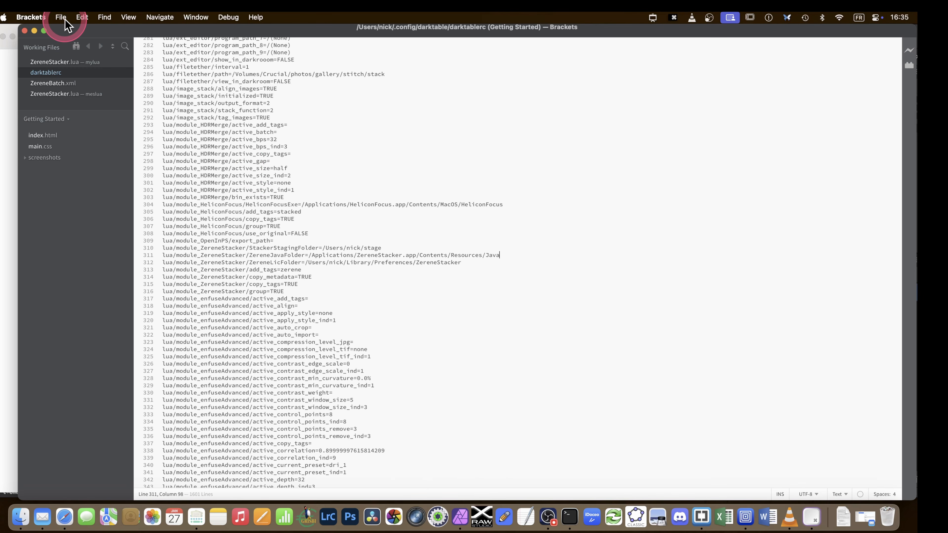
left_click(398, 518)
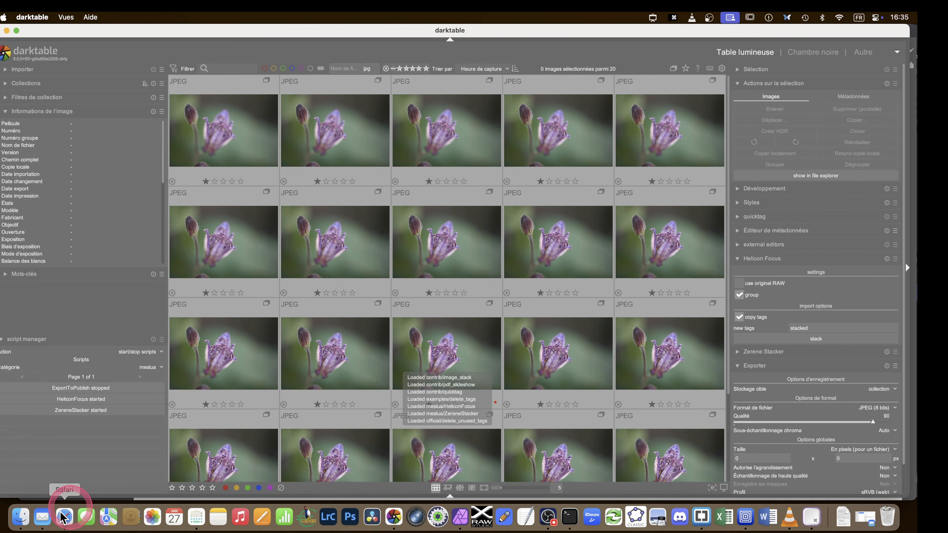
Step: Switch to Safari, review the ZereneStacker section of the darktable_scripts README and open its linked Zerene Batch API page
left_click(64, 517)
scroll(412, 275, "down", 10)
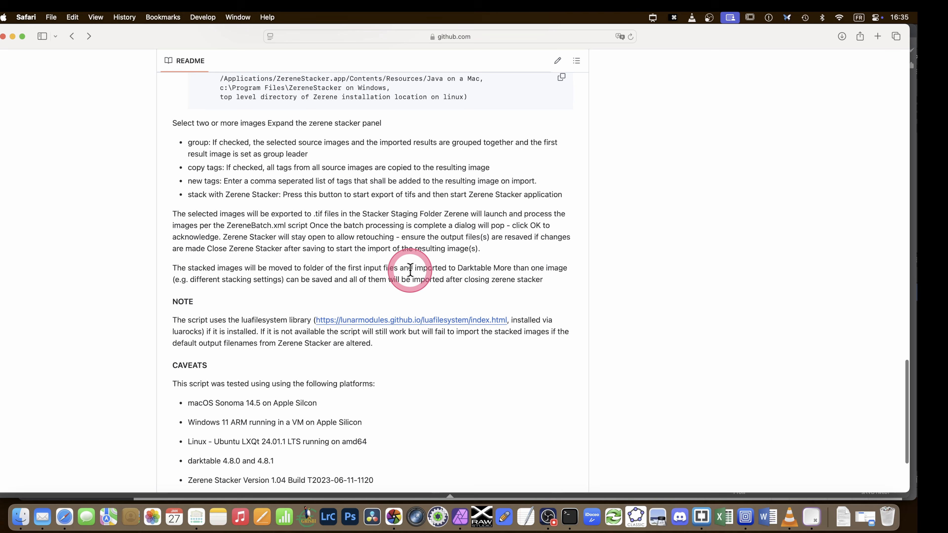
scroll(410, 270, "up", 15)
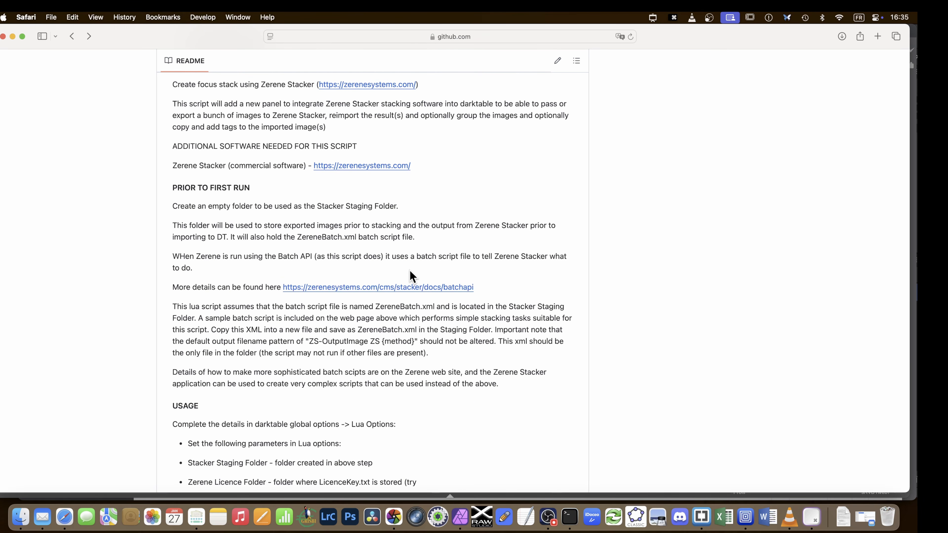
scroll(409, 269, "up", 15)
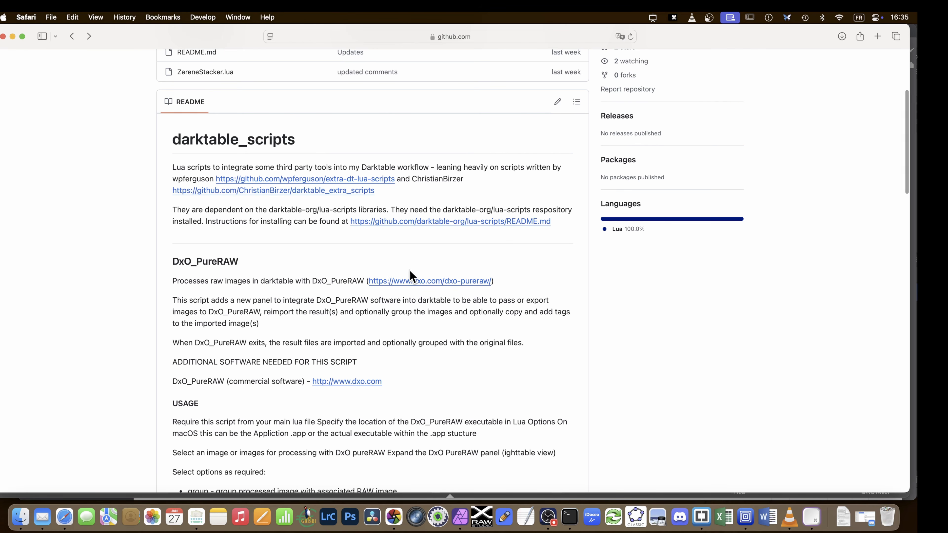
scroll(409, 271, "down", 20)
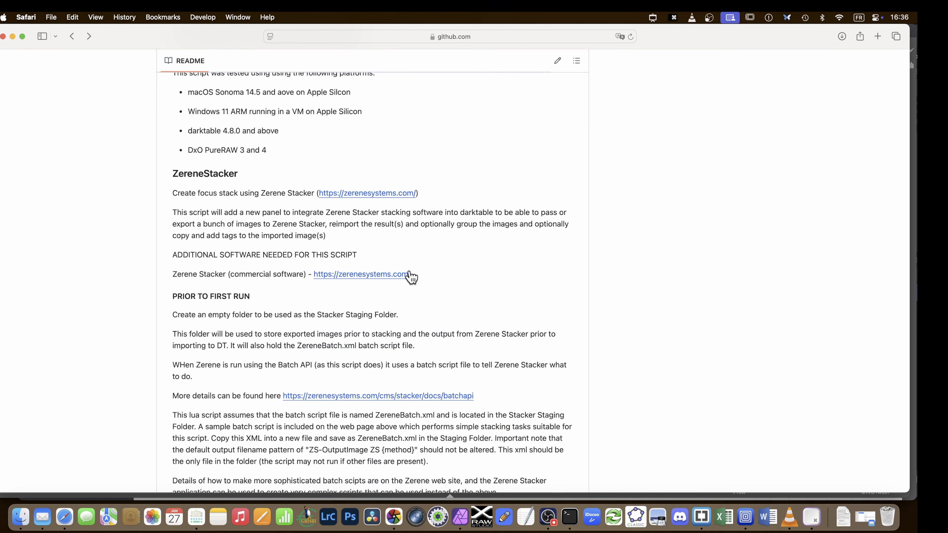
scroll(409, 271, "down", 5)
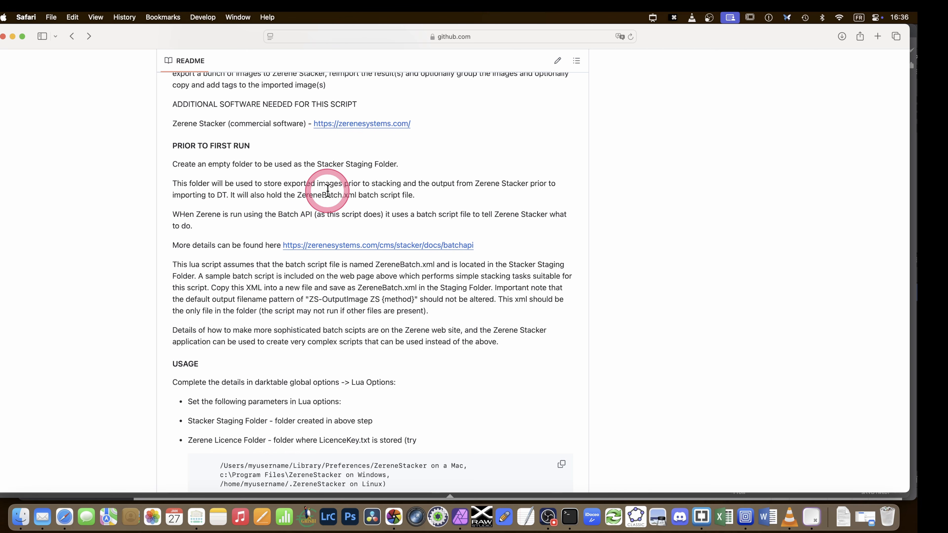
left_click(324, 247)
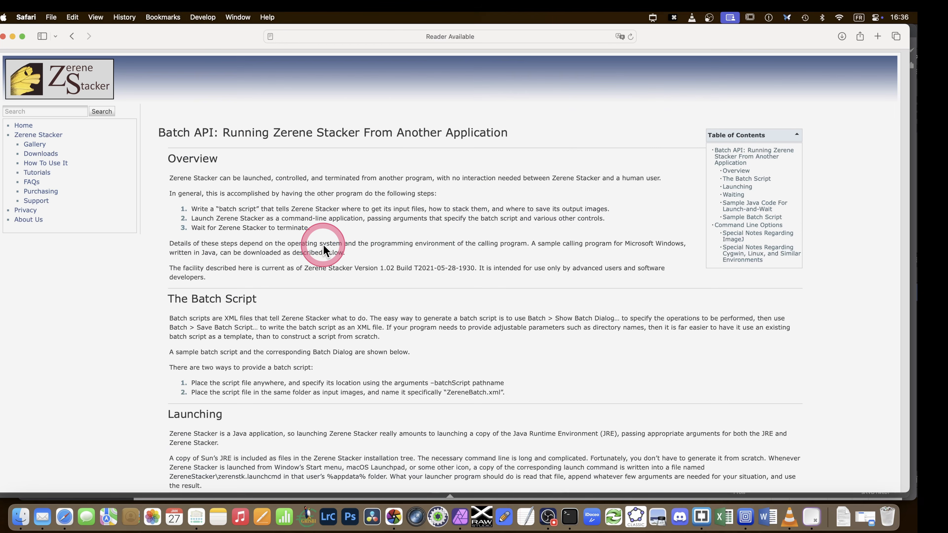
Step: Copy the entire XML code under Sample Batch Script on the Batch API page
scroll(326, 244, "down", 15)
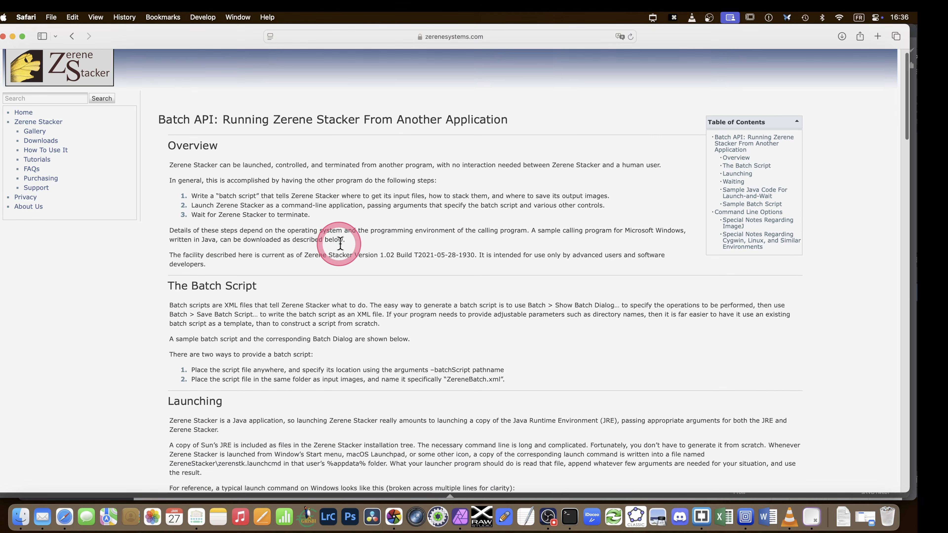
scroll(339, 243, "down", 3)
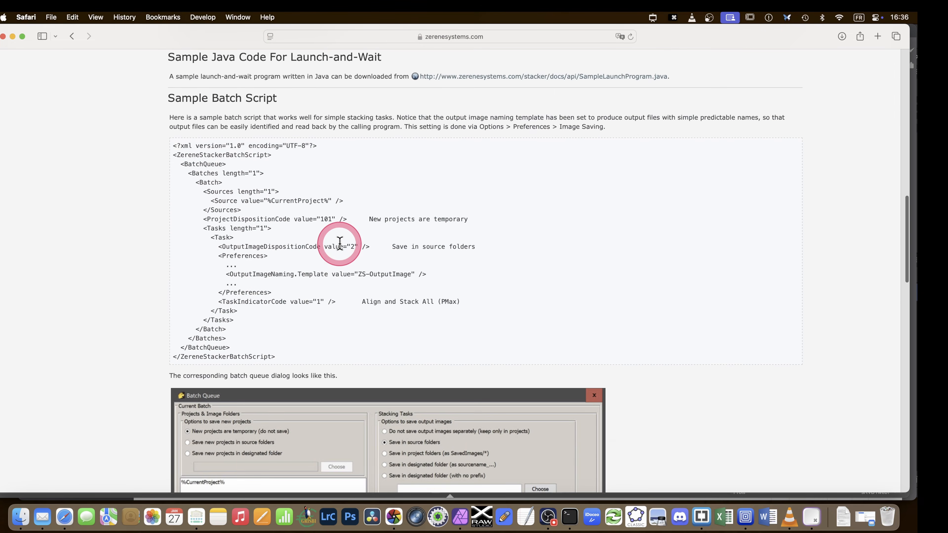
left_click_drag(281, 355, 171, 148)
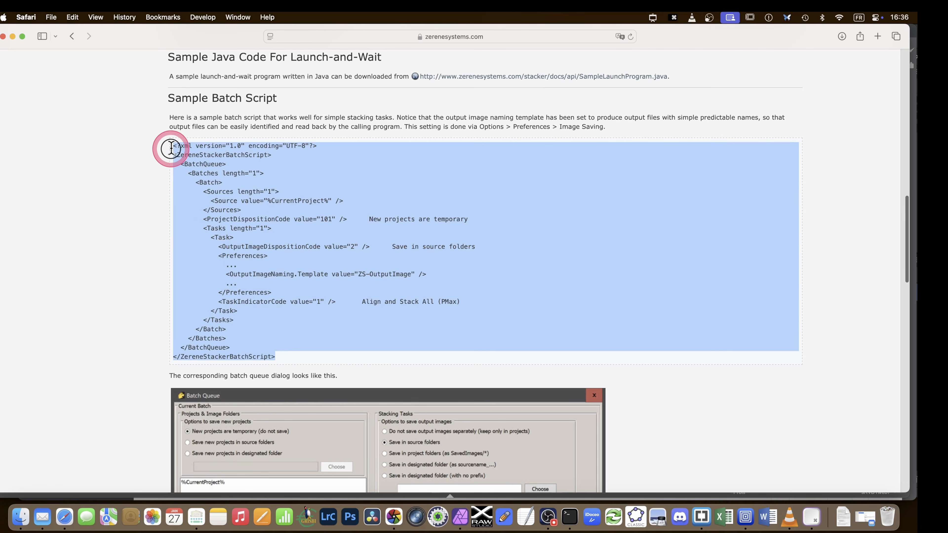
key("super+c")
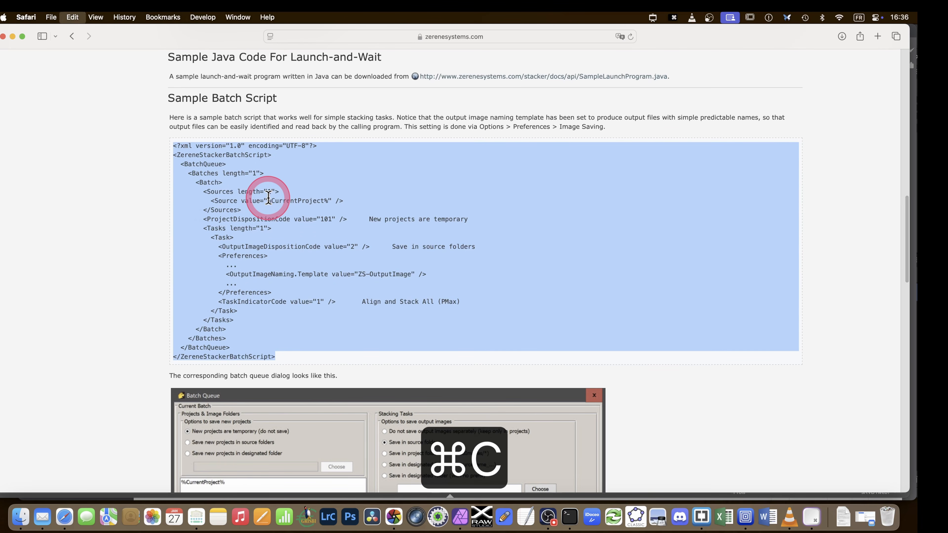
Step: Switch to Brackets, create a new file and paste the sample batch script into it
left_click(702, 508)
left_click(60, 18)
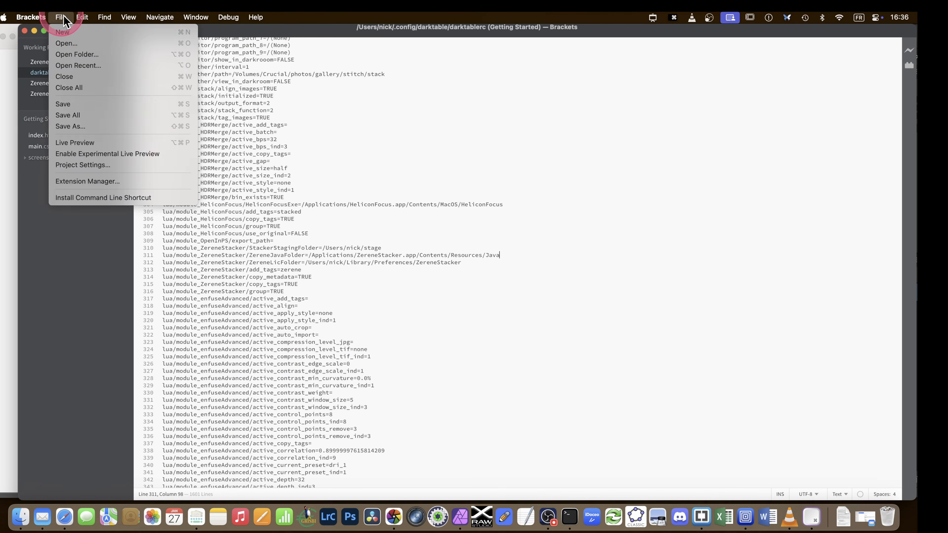
left_click(63, 32)
key("super+v")
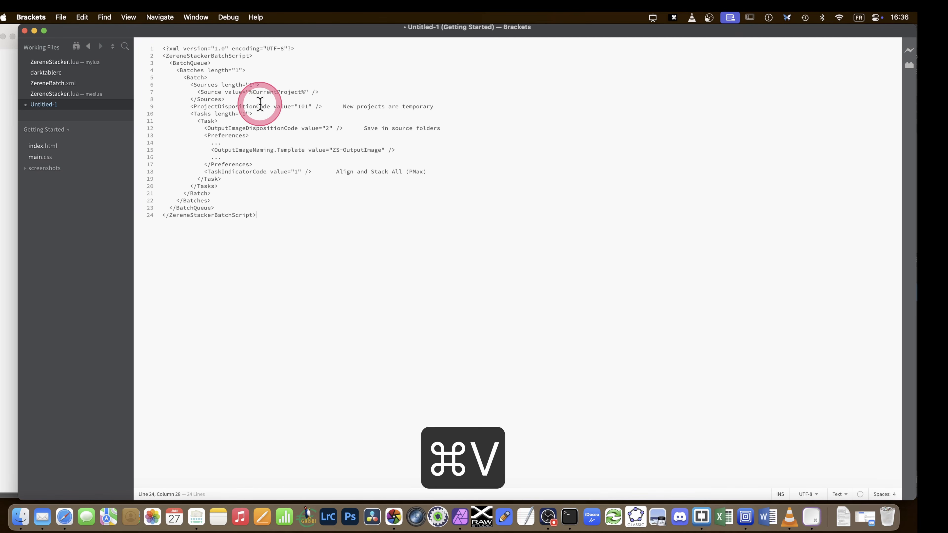
Step: Start saving the new file under a new name and choose the stage folder in the home folder as its destination
left_click(60, 18)
mouse_move(82, 17)
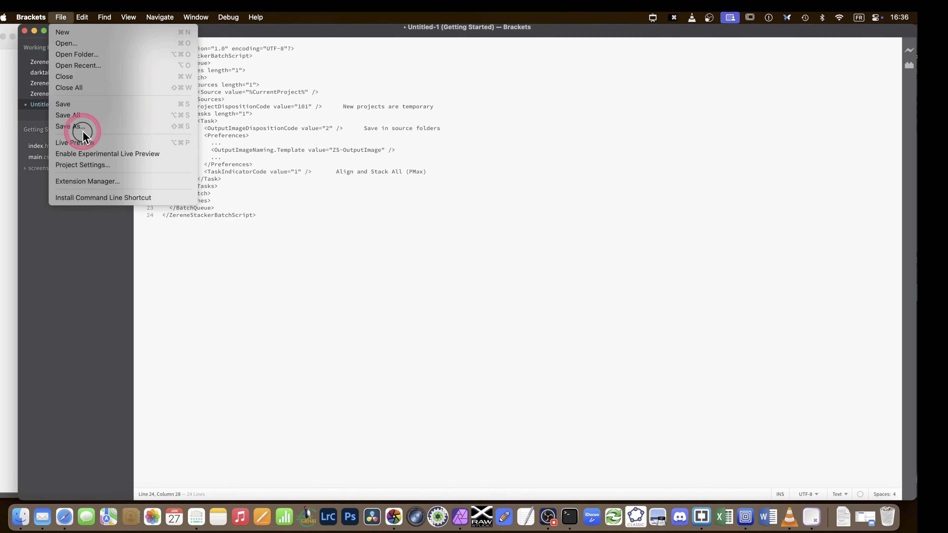
left_click(71, 126)
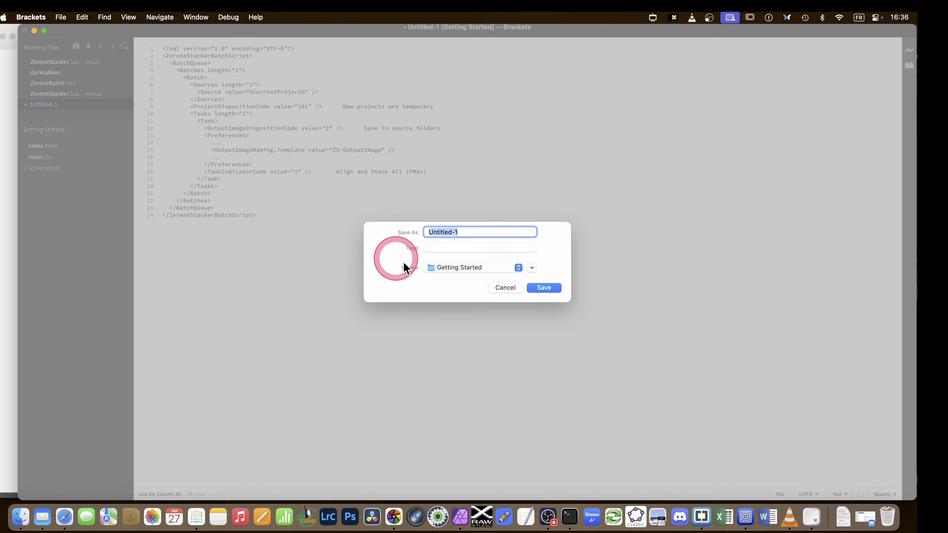
left_click(493, 269)
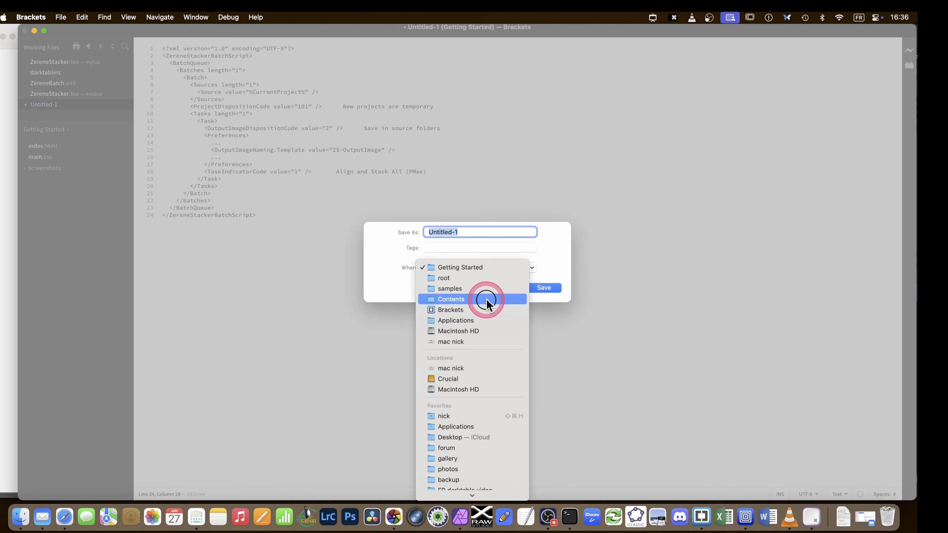
left_click(485, 423)
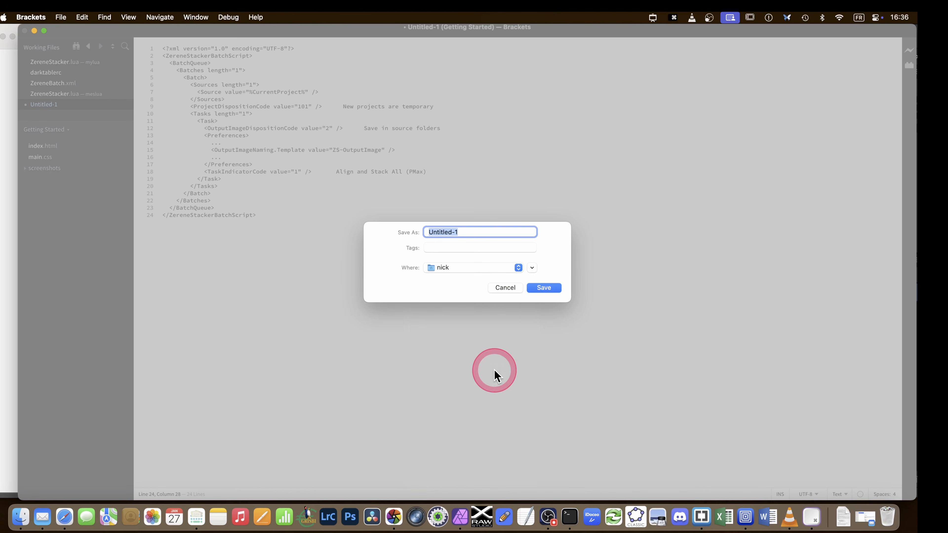
left_click(519, 268)
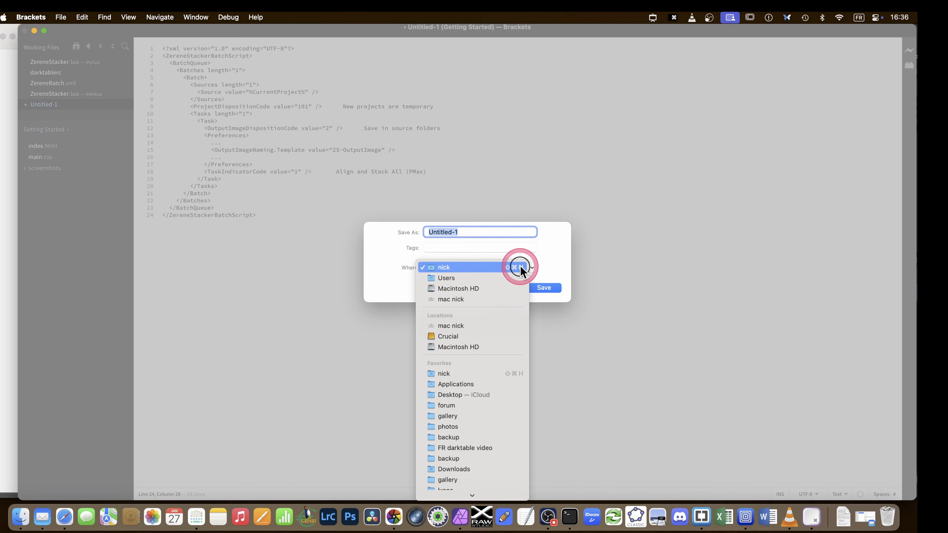
left_click(521, 268)
left_click(533, 268)
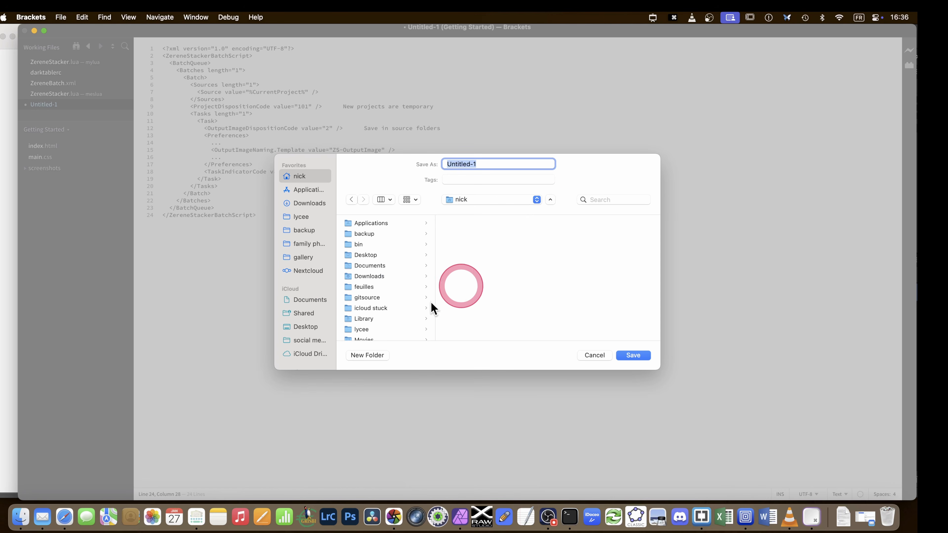
scroll(396, 306, "down", 6)
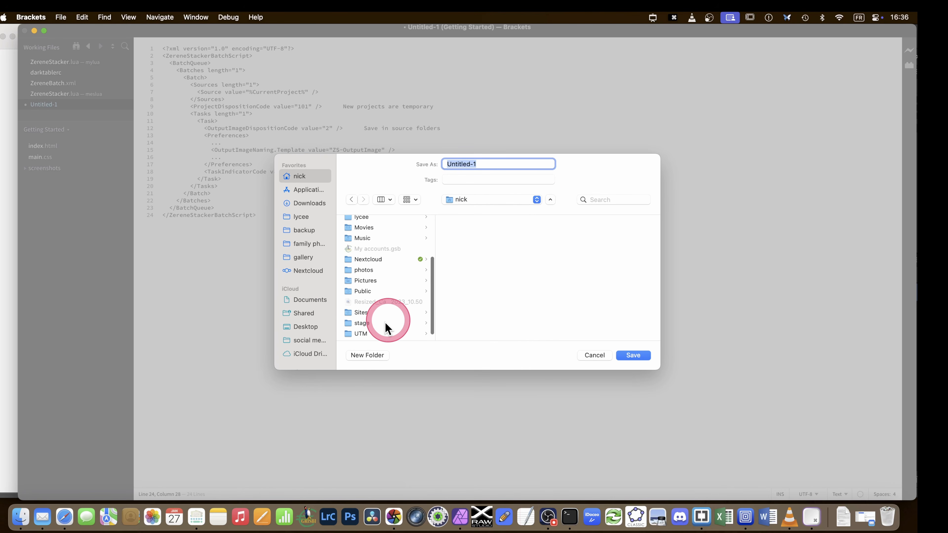
left_click(386, 323)
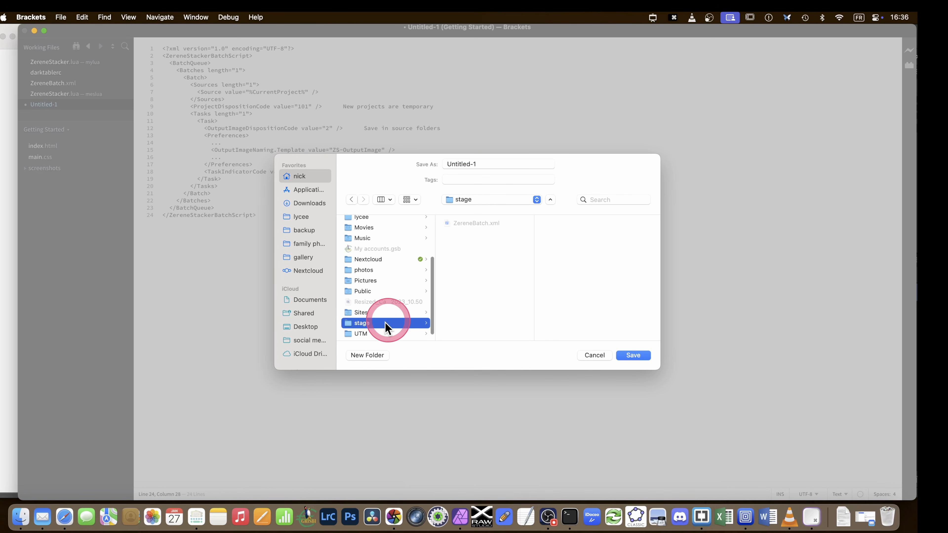
Step: Save the sample batch script as ZereneBatch.xml in the stage folder, replacing the existing file of that name
left_click(480, 225)
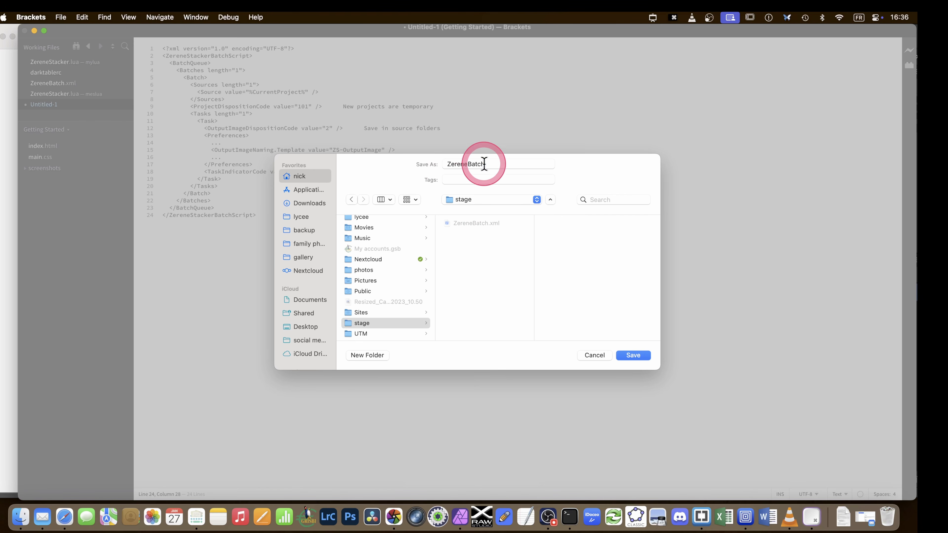
left_click(484, 163)
type(".xm")
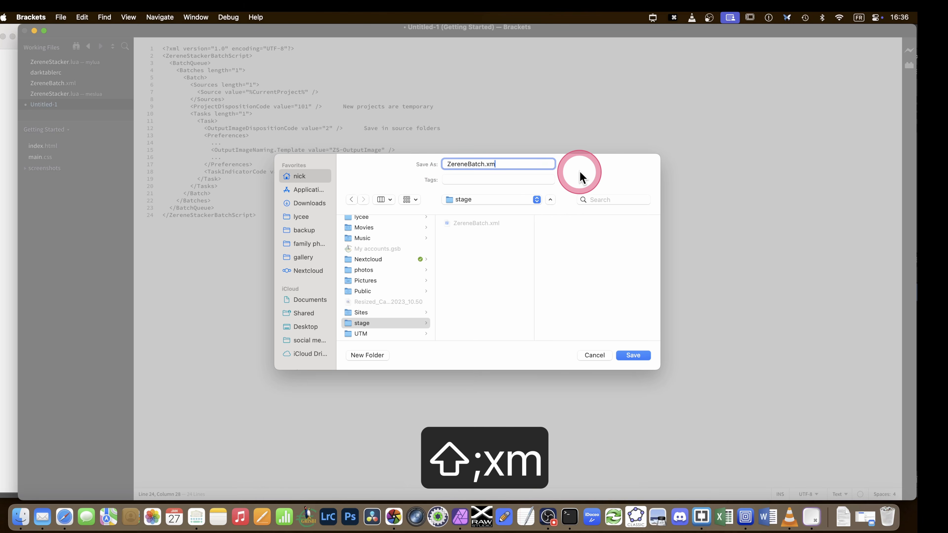
type("l")
key("Return")
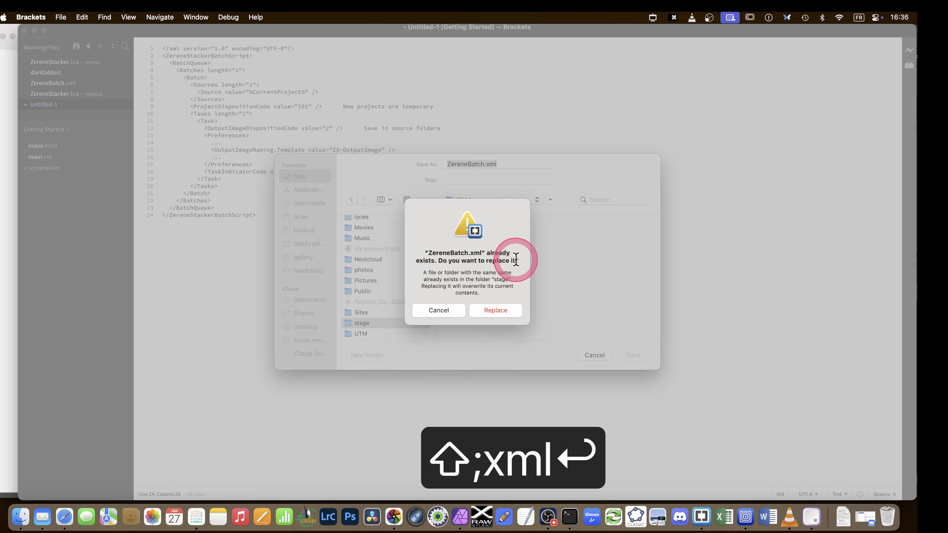
left_click(507, 312)
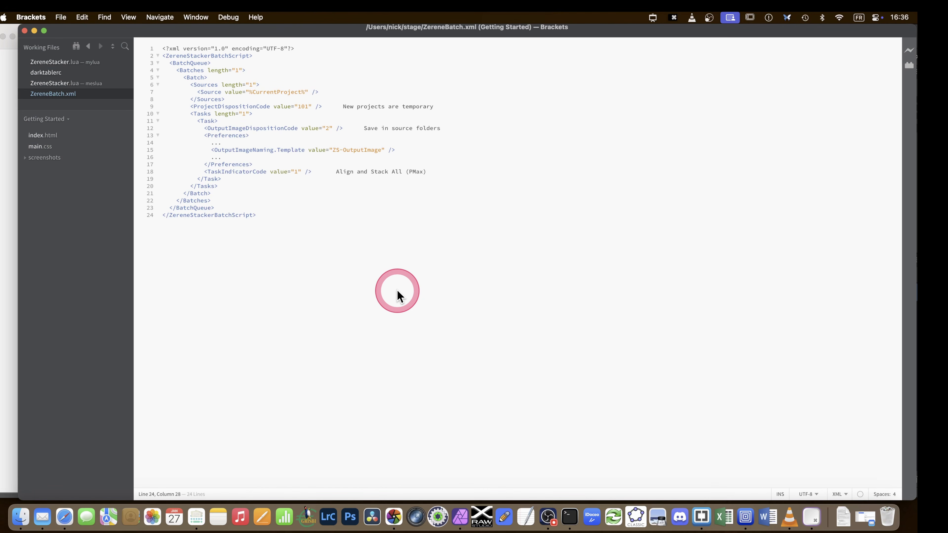
Step: Switch to darktable and select all the JPEG flower images, from the first to the last
left_click(394, 518)
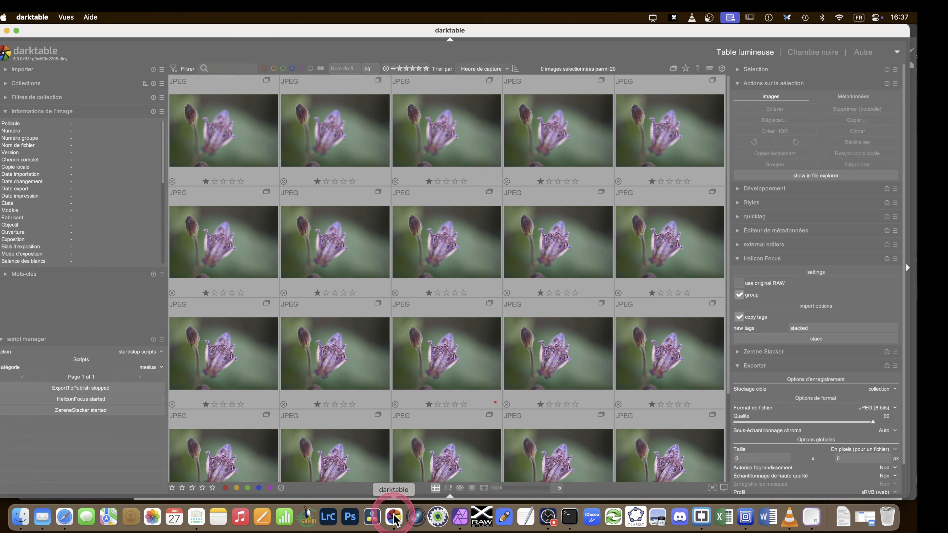
left_click(229, 144)
scroll(380, 254, "down", 1)
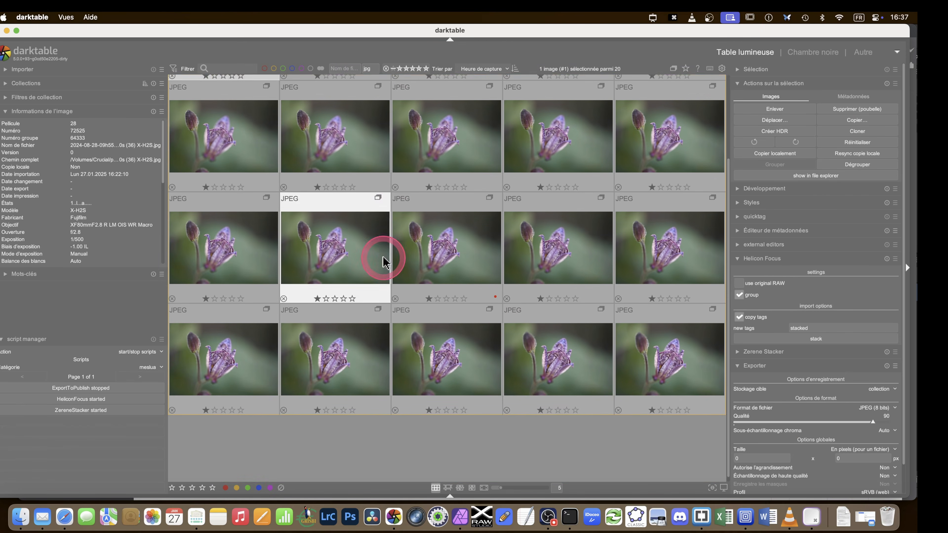
left_click(692, 389, "shift")
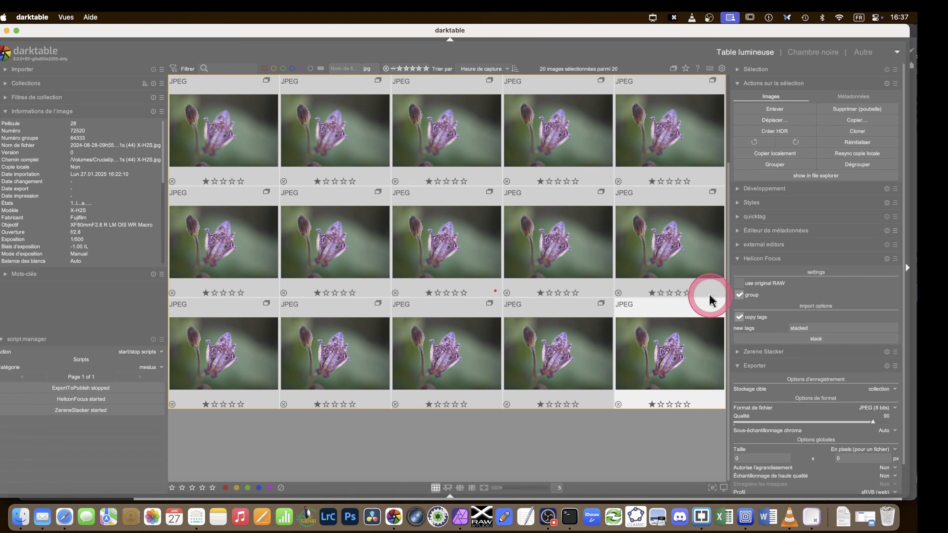
Step: Collapse the Helicon Focus module and stack the selected images with Zerene Stacker, using zerene as the new tag
left_click(737, 259)
left_click(738, 273)
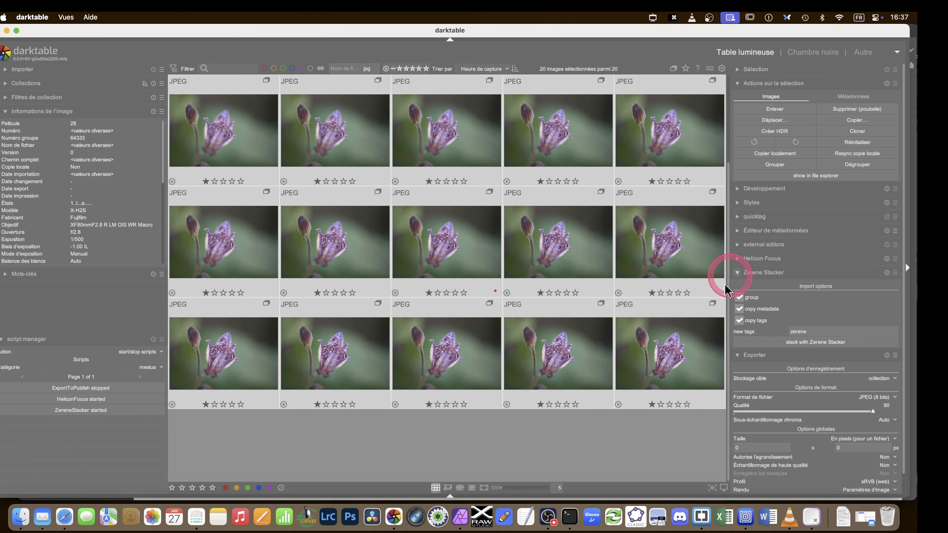
scroll(758, 316, "down", 2)
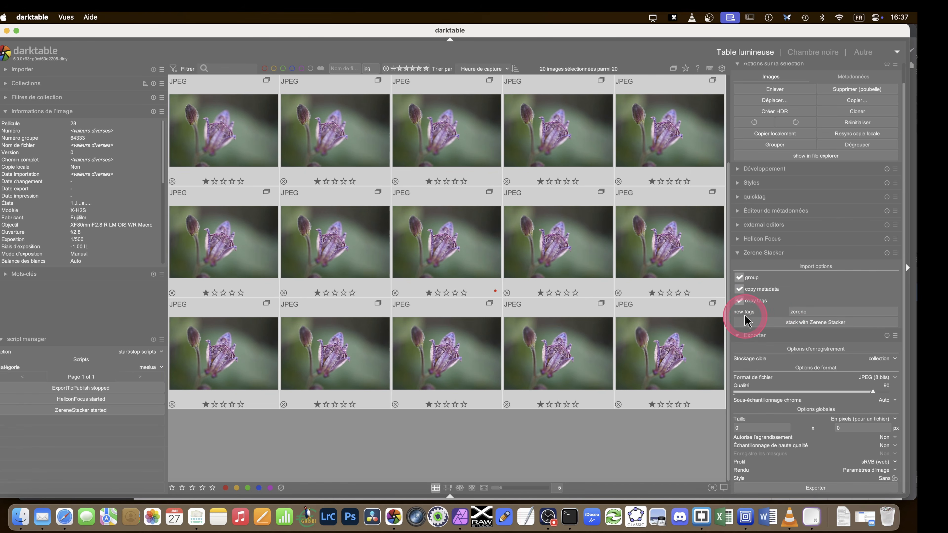
left_click(812, 311)
left_click(799, 320)
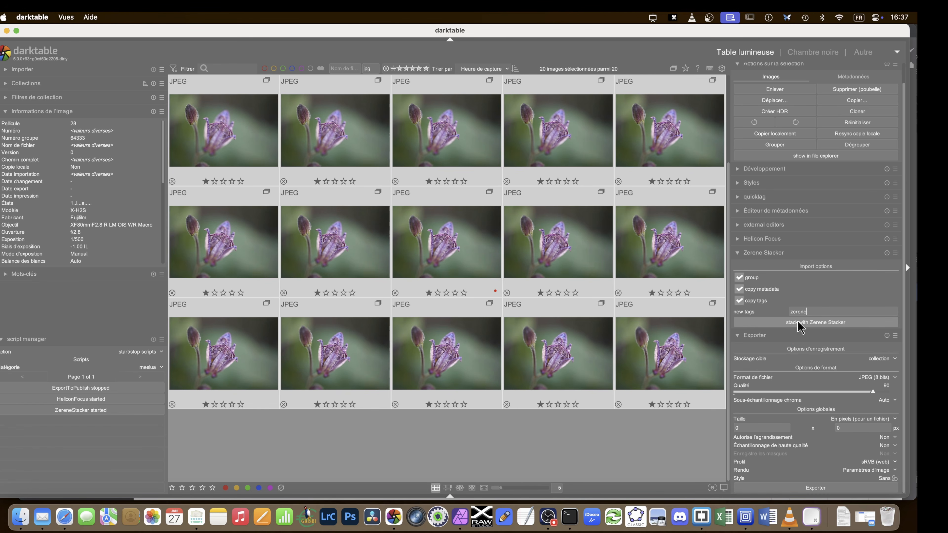
left_click(798, 323)
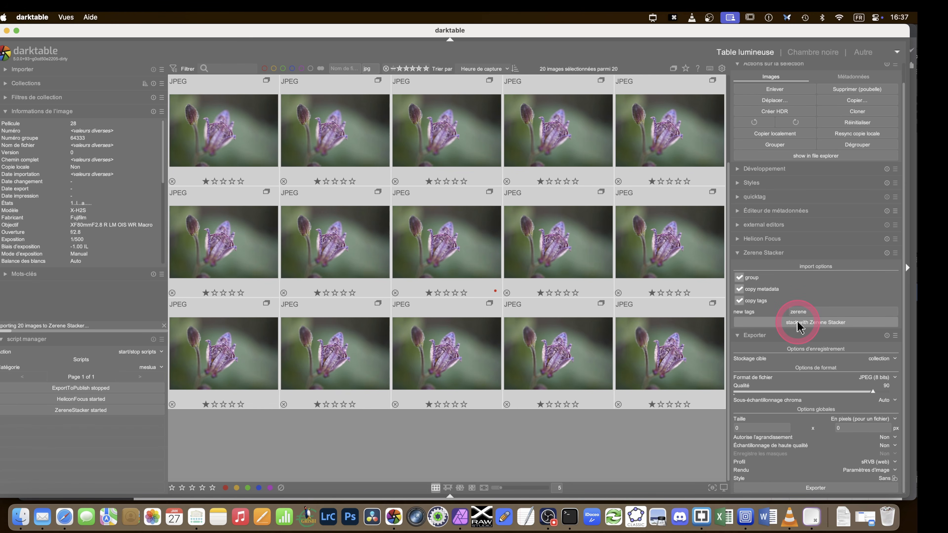
left_click(33, 317)
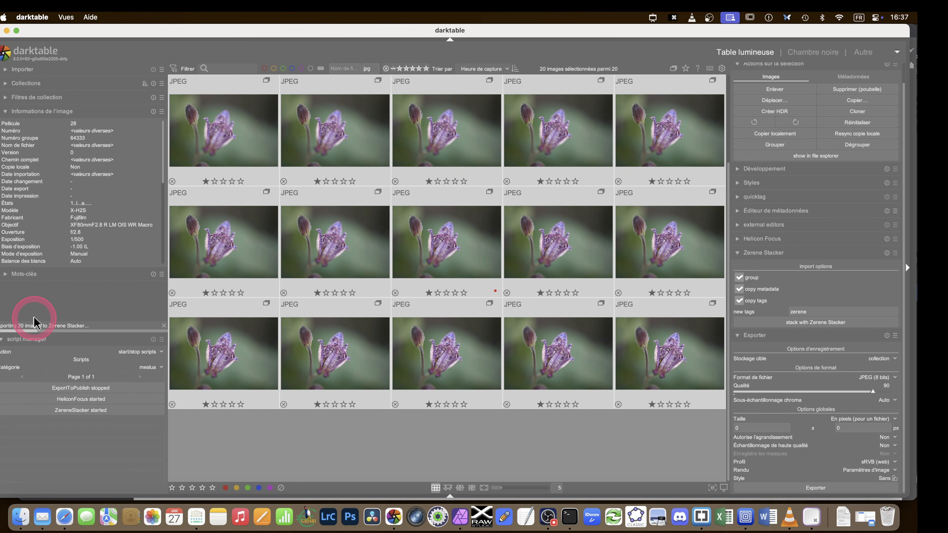
Step: Switch to Finder, hide the hidden files in the home folder and open the stage folder
left_click(21, 517)
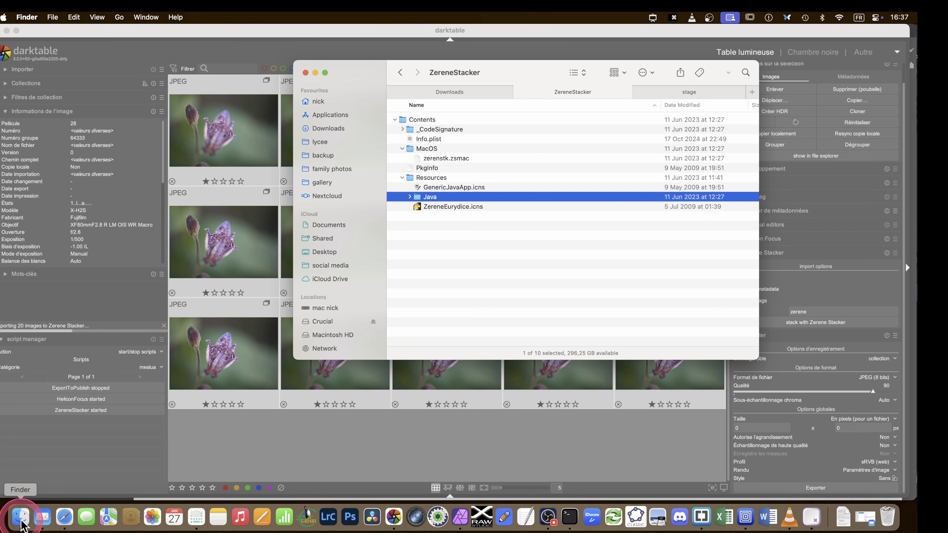
left_click(321, 141)
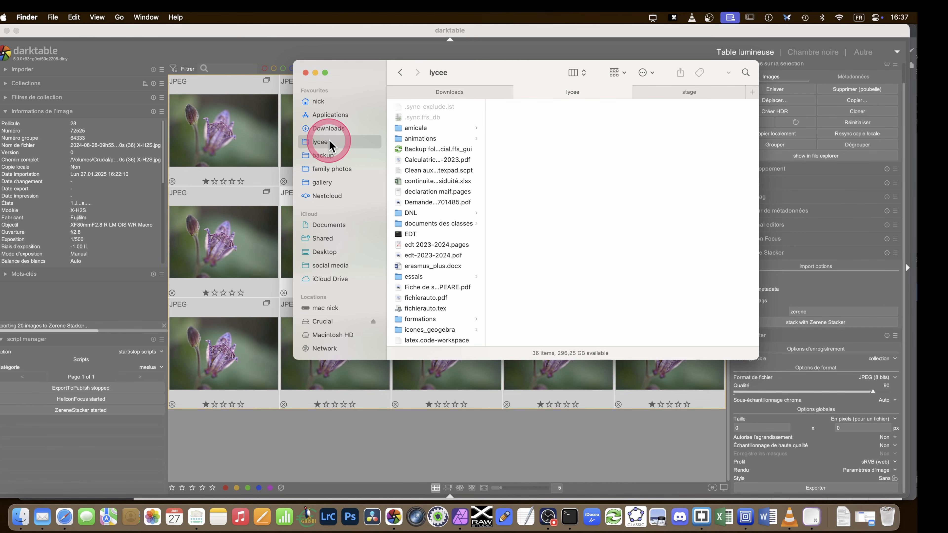
left_click(329, 101)
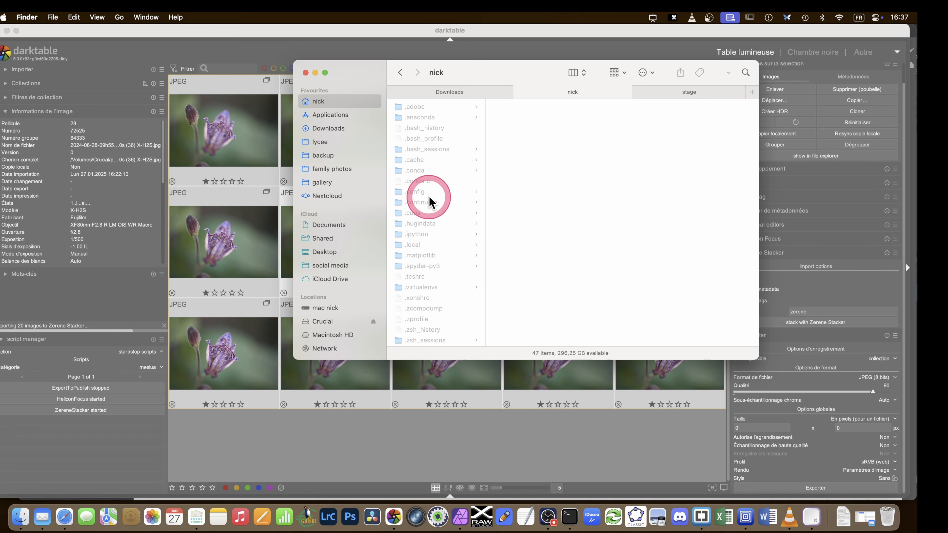
key("shift+super+semicolon")
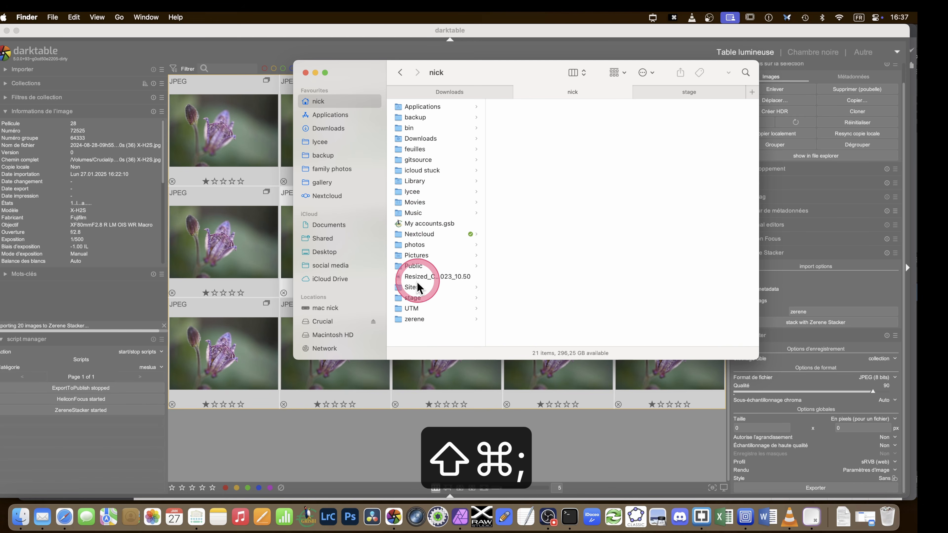
left_click(421, 298)
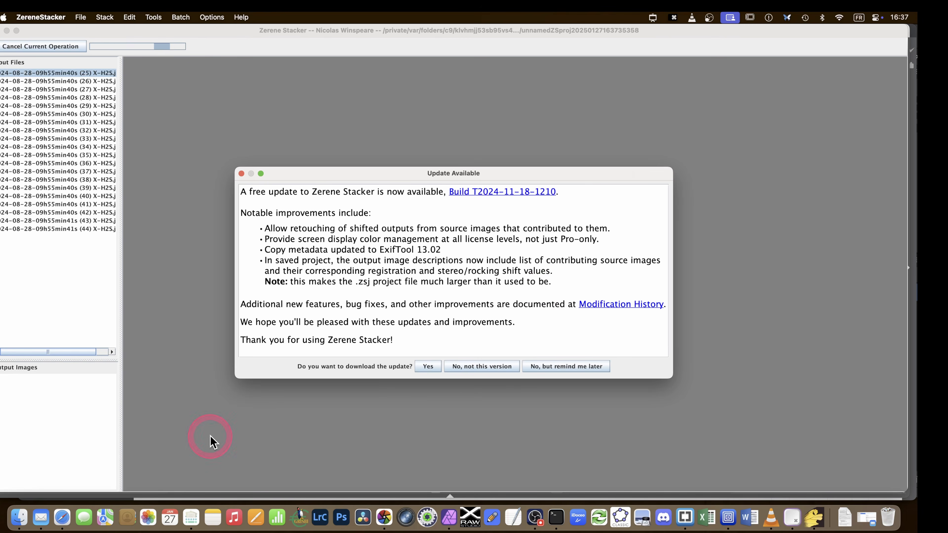
Step: Postpone the Zerene Stacker update with a reminder, check the exported TIFF files in the stage folder and return to Zerene Stacker
left_click(546, 367)
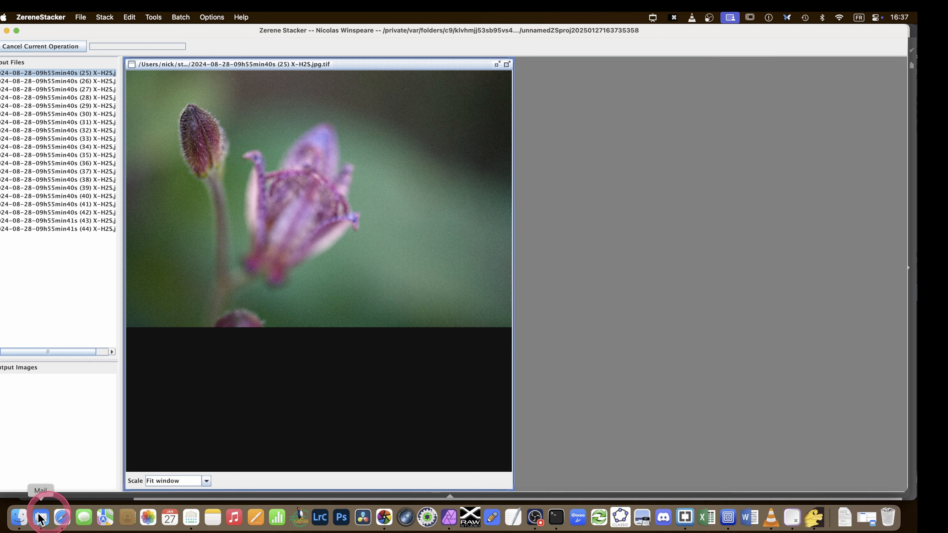
left_click(19, 518)
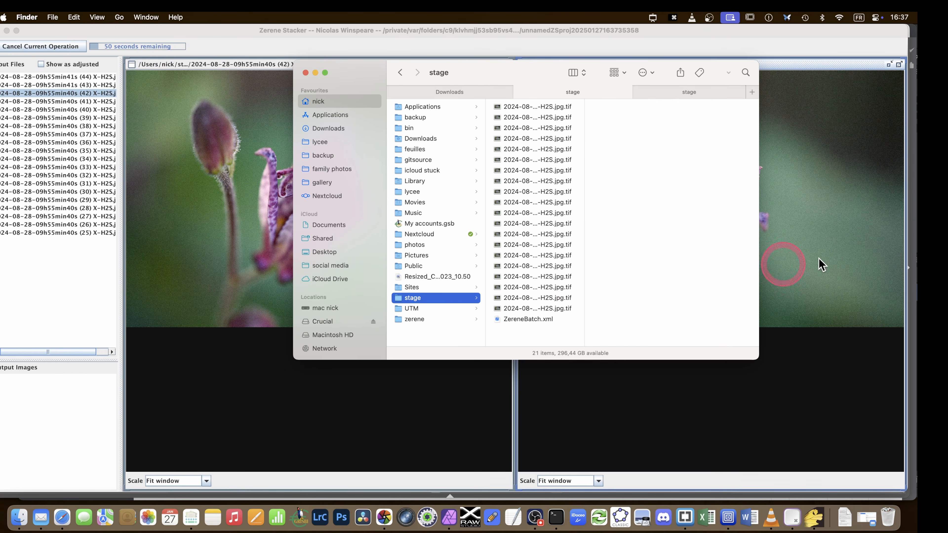
left_click(809, 374)
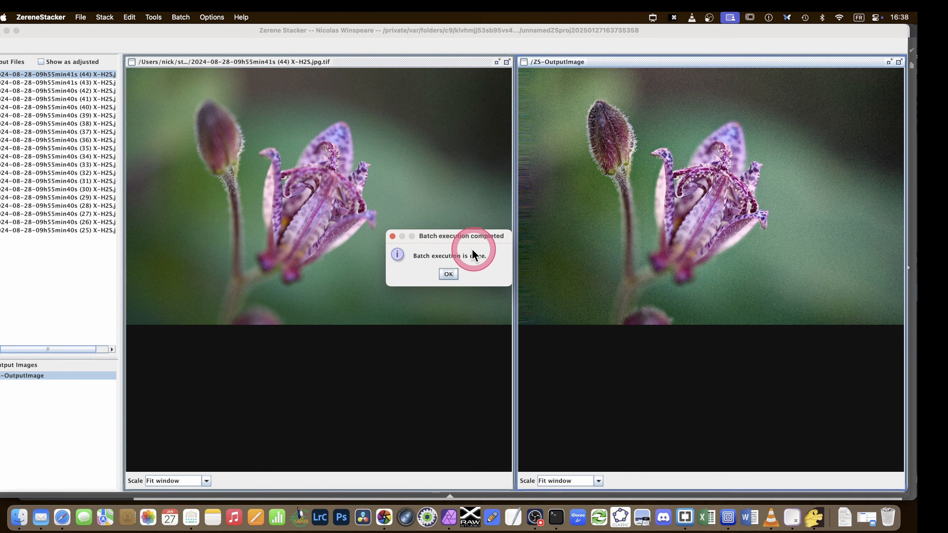
Step: Dismiss the batch completion message and quit Zerene Stacker
left_click(448, 270)
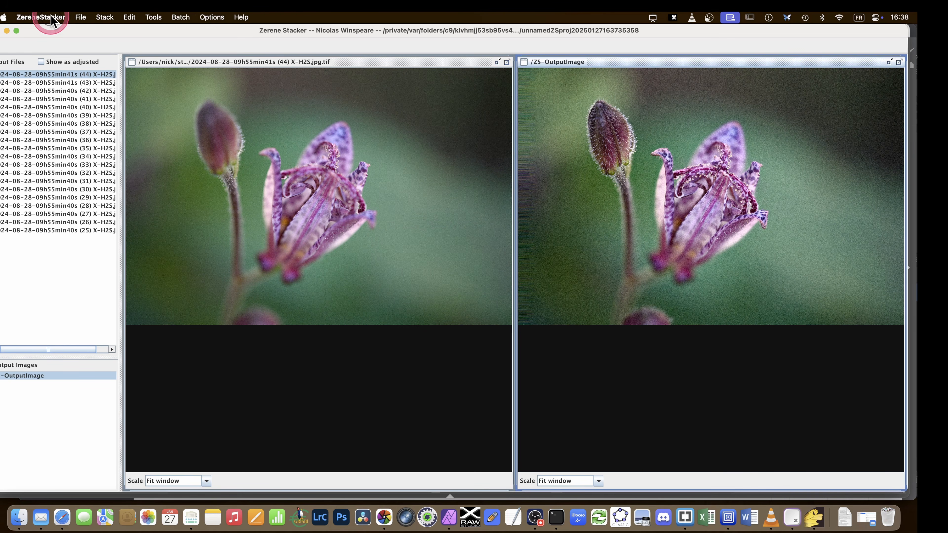
left_click(39, 17)
left_click(56, 99)
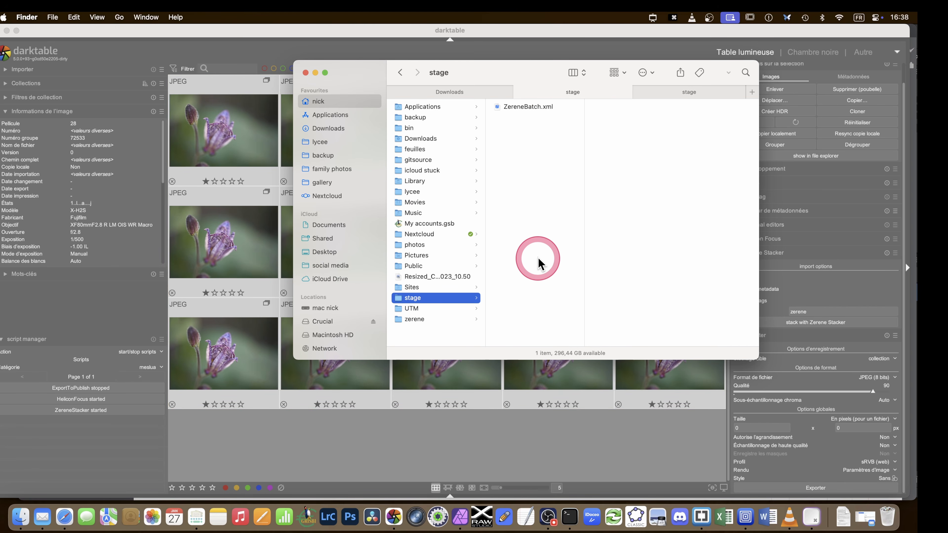
Step: Switch to darktable and clear the jpg file extension filter from the collection
left_click(607, 446)
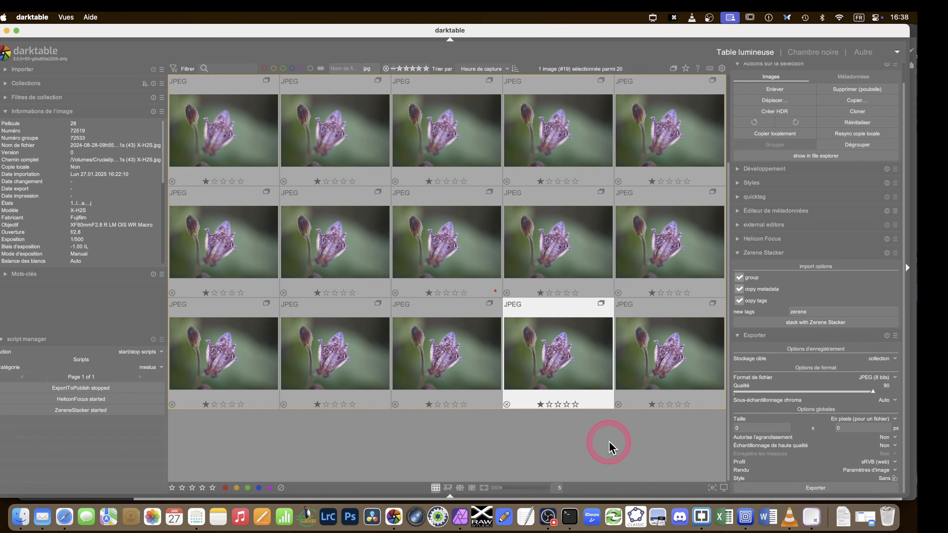
scroll(379, 173, "up", 1)
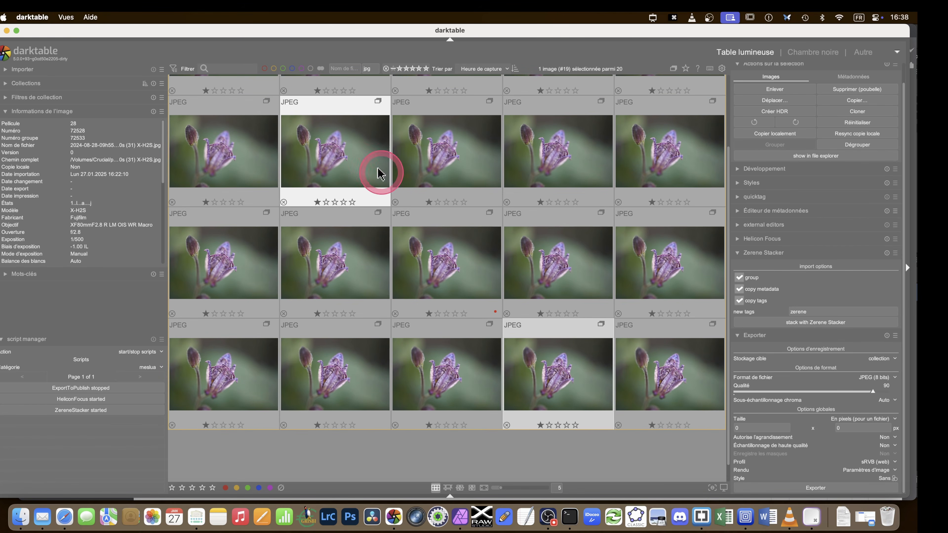
double_click(368, 68)
key("BackSpace")
key("Return")
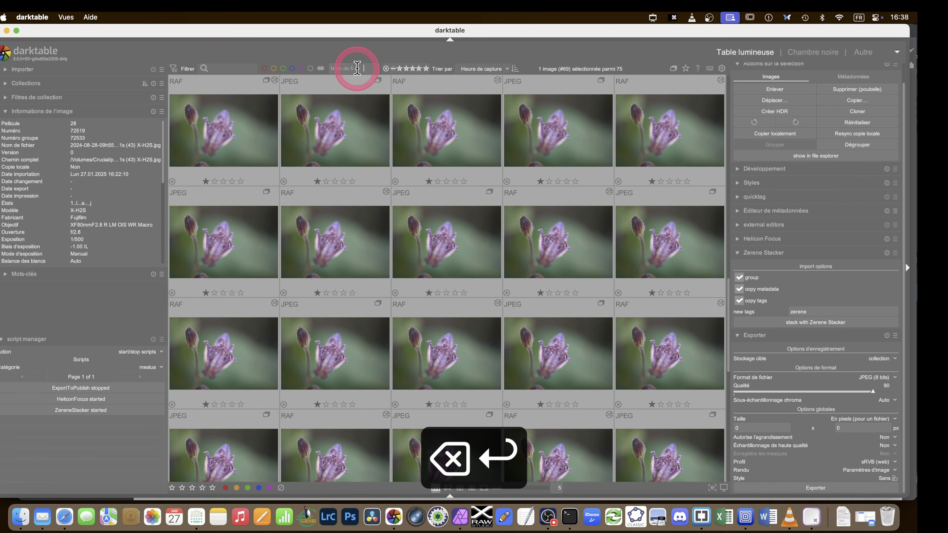
Step: Filter the collection by the text zerene, inspect the stacked TIFF in the darkroom and return to the lighttable
left_click(237, 67)
type("zerene")
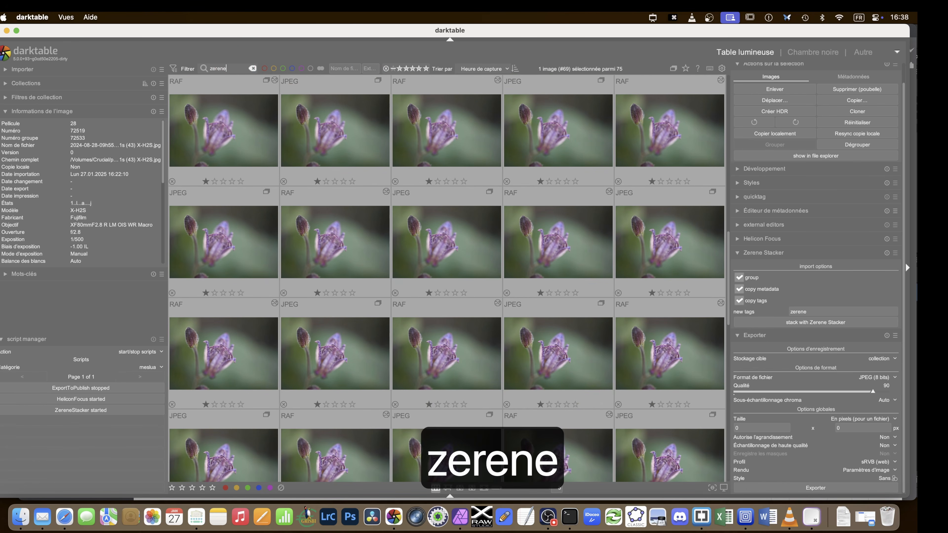
key("Return")
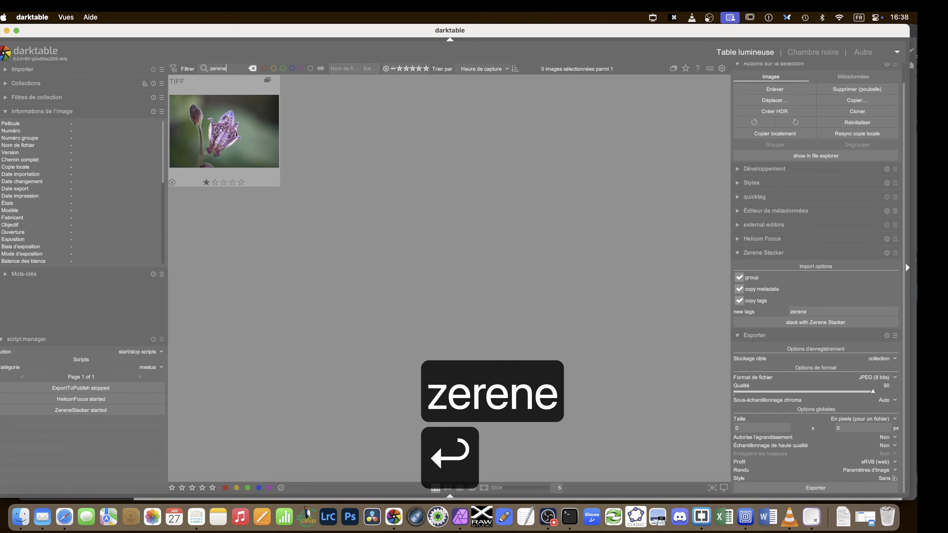
double_click(241, 125)
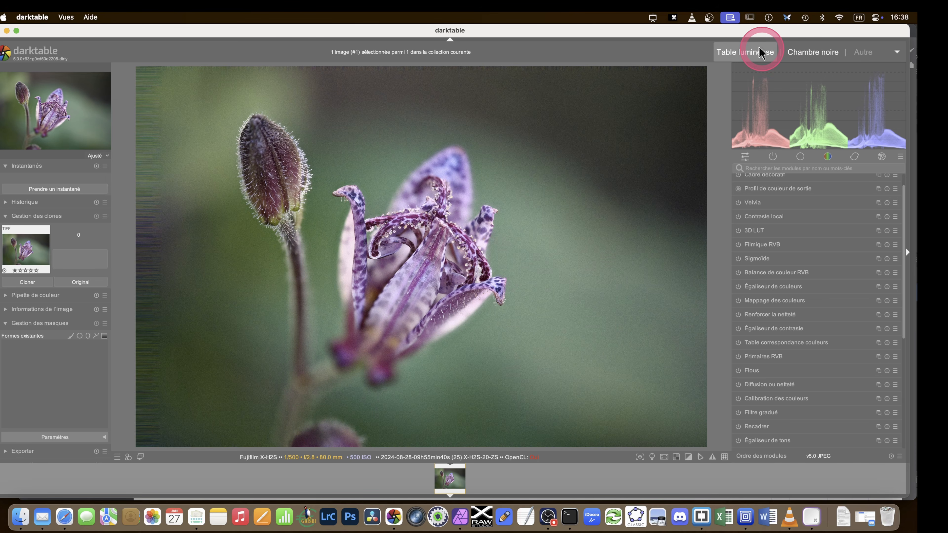
left_click(760, 53)
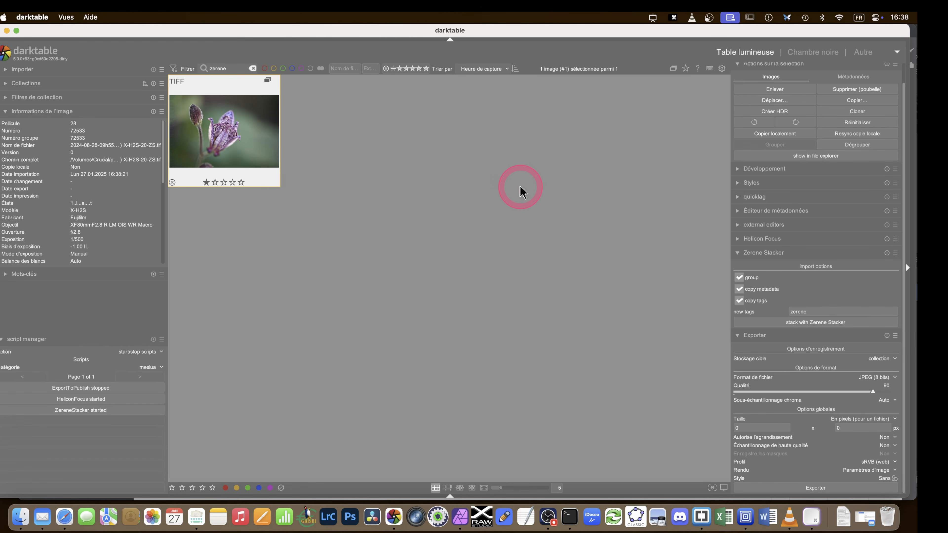
Step: Clear the zerene text filter, show the stacked TIFF in its Finder folder and return to darktable
left_click(253, 69)
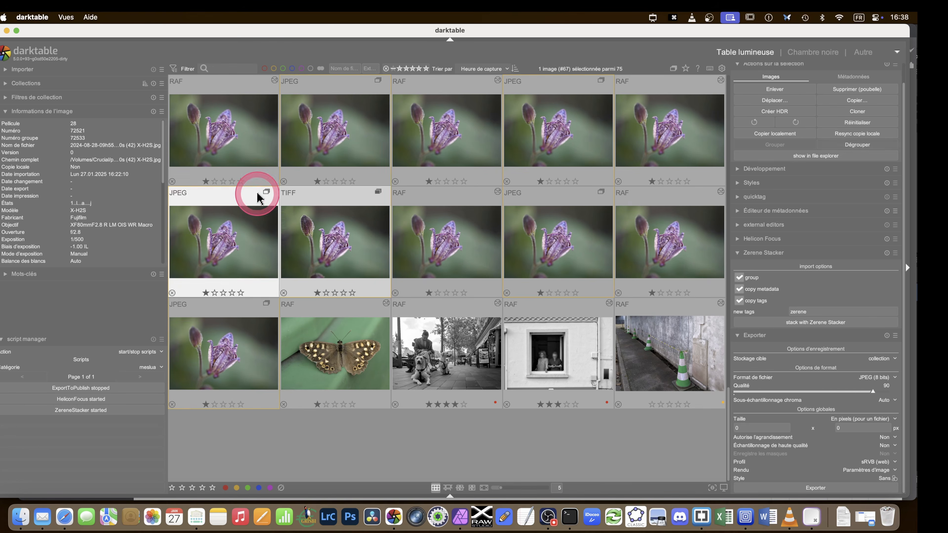
left_click(788, 161)
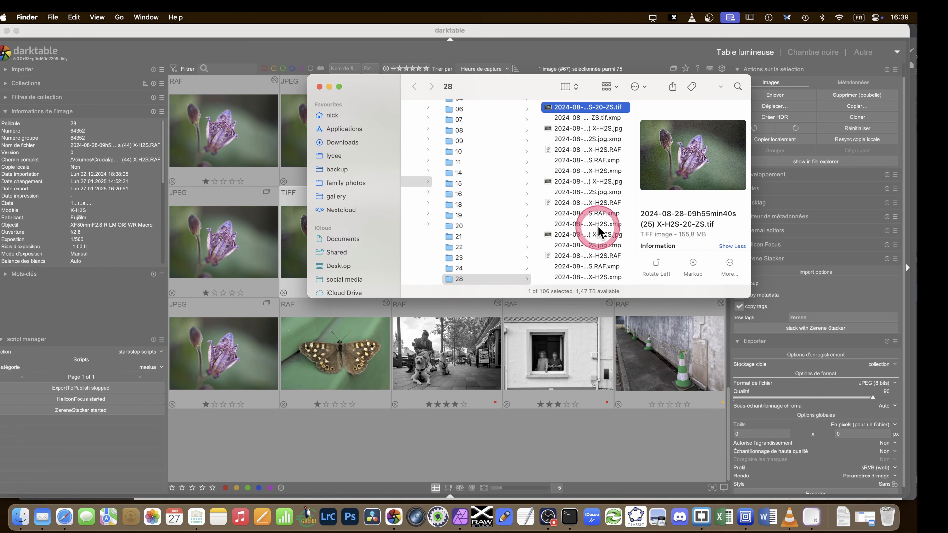
left_click(418, 453)
Step: Select the RAF flower image whose file name contains (41), in the row above the stacked TIFF
scroll(303, 339, "up", 1)
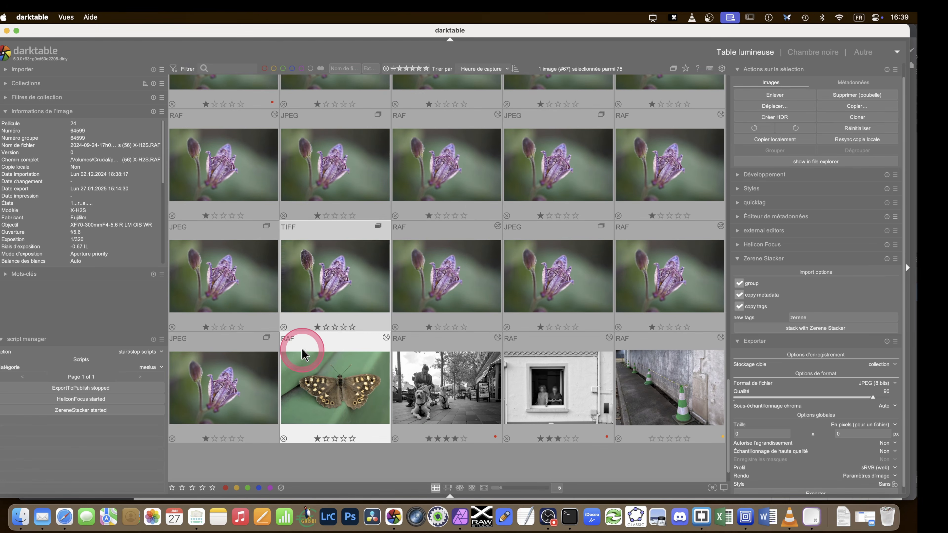
scroll(302, 353, "up", 1)
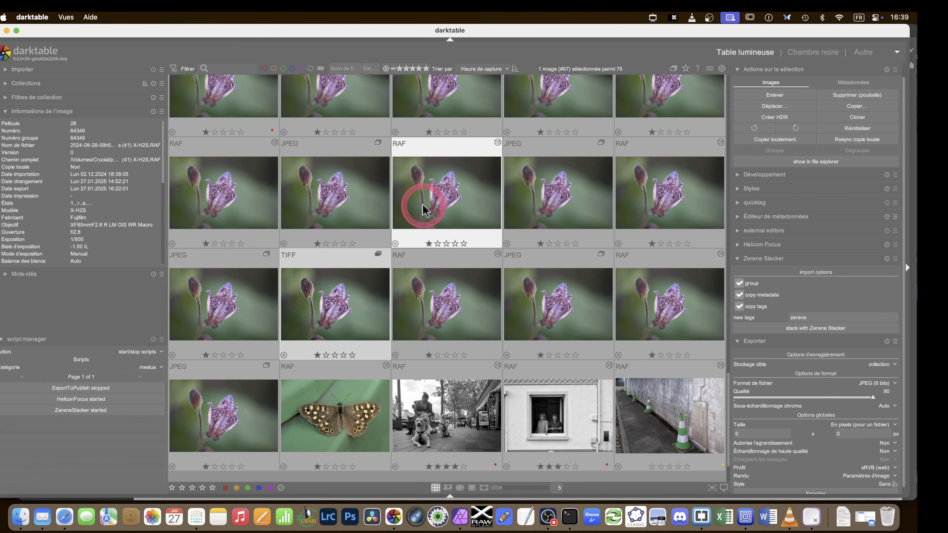
left_click(435, 201)
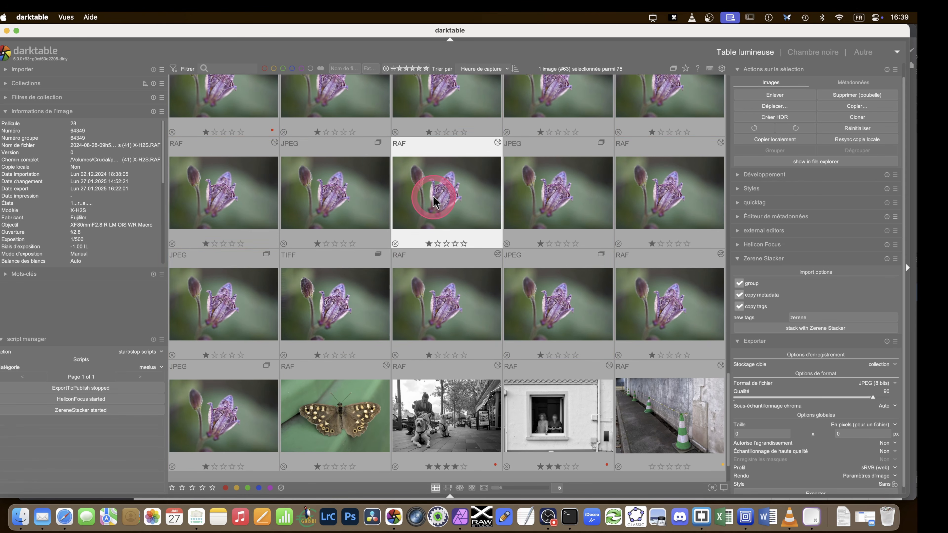